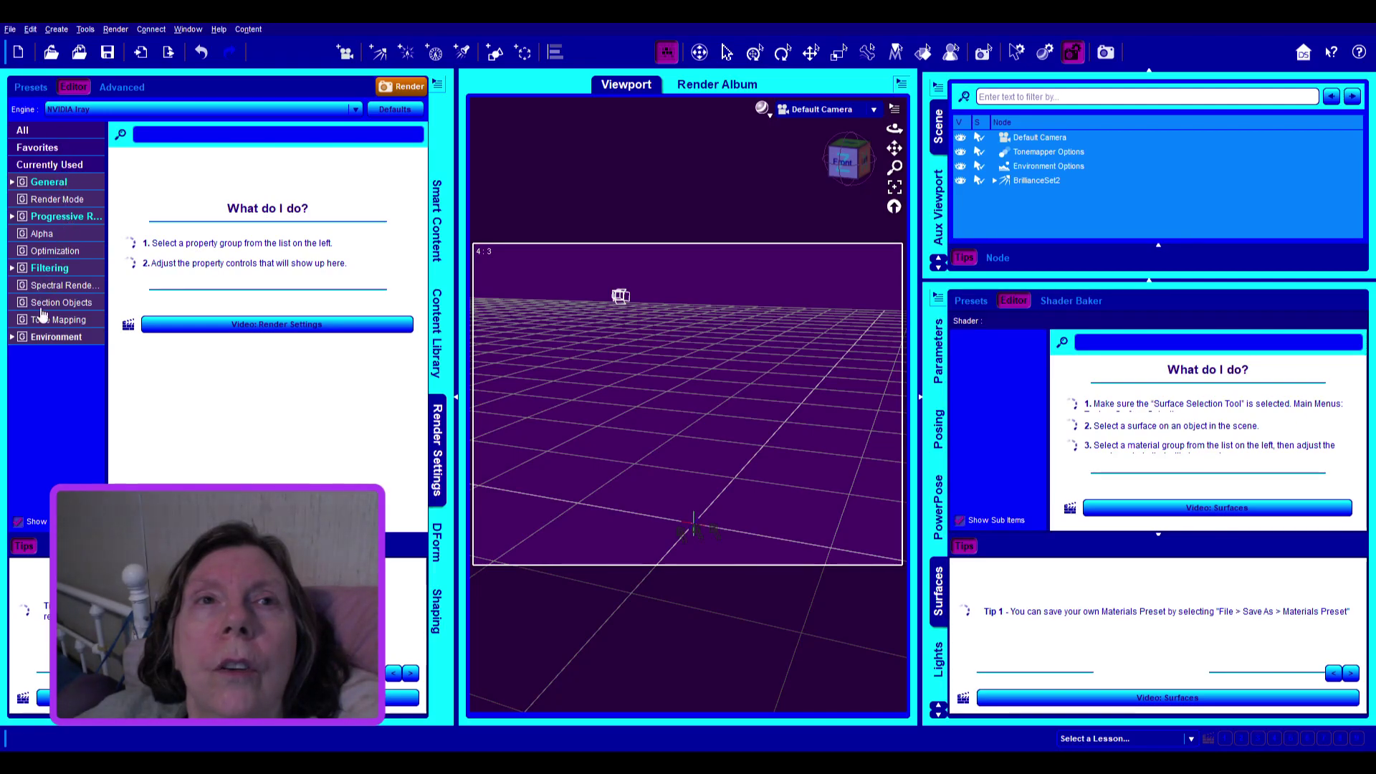
Load the Genesis 8 Basic Male figure from the male people figures in Smart Content
left_click(440, 233)
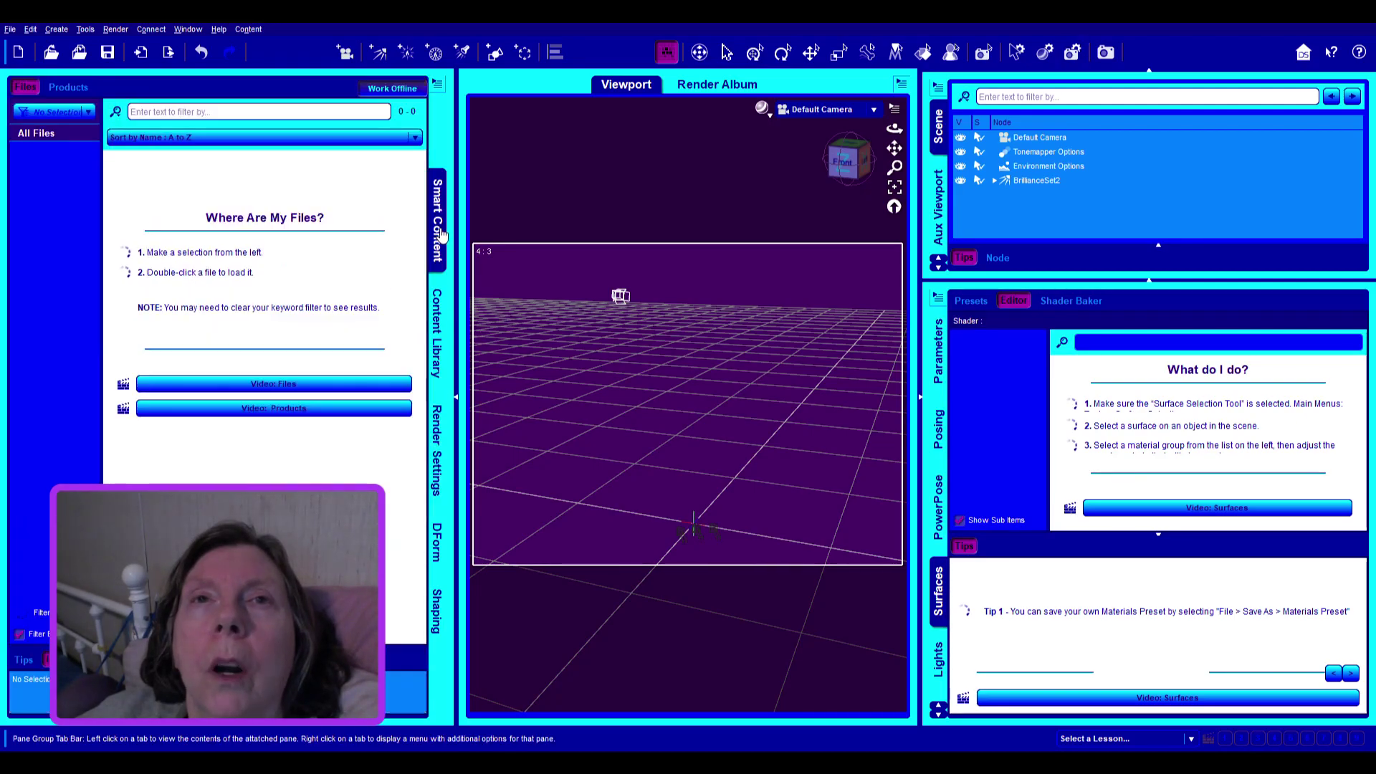
left_click(39, 136)
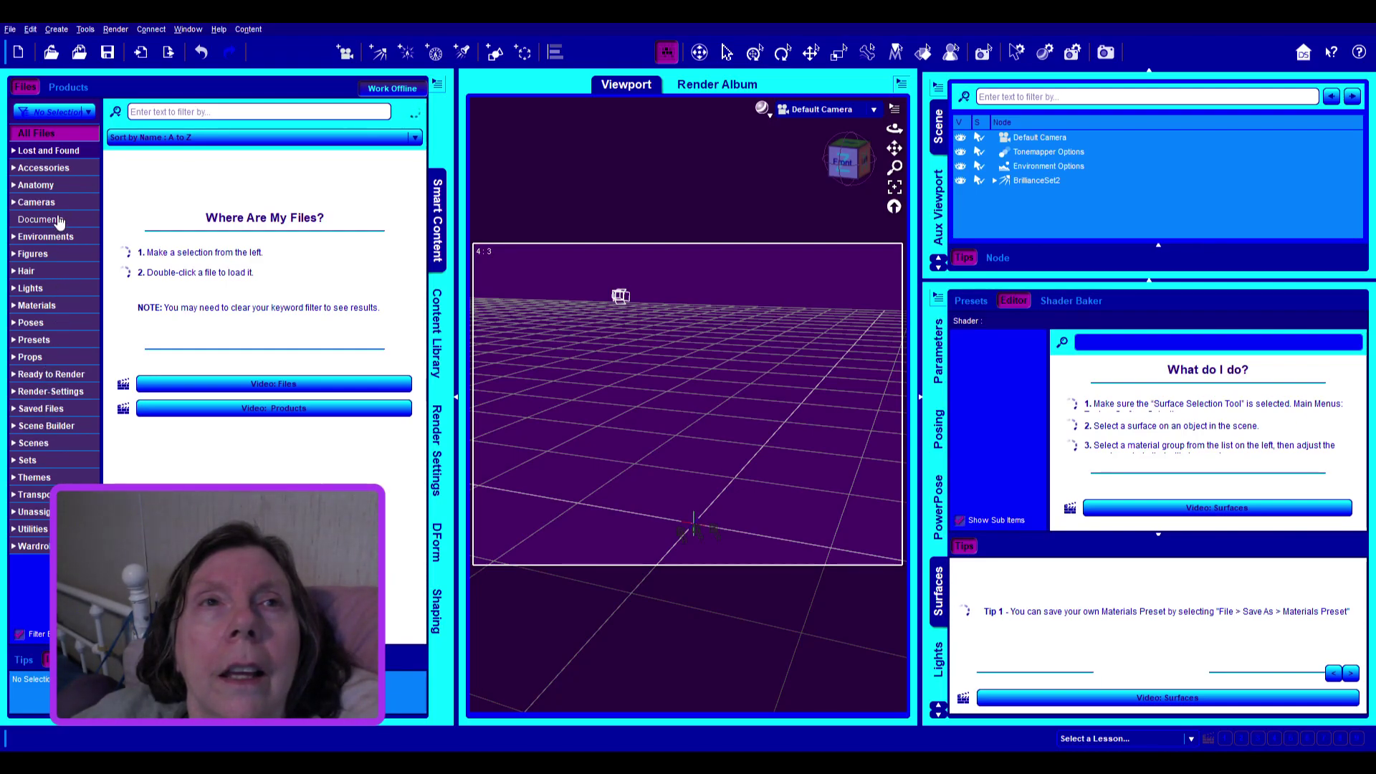
left_click(12, 254)
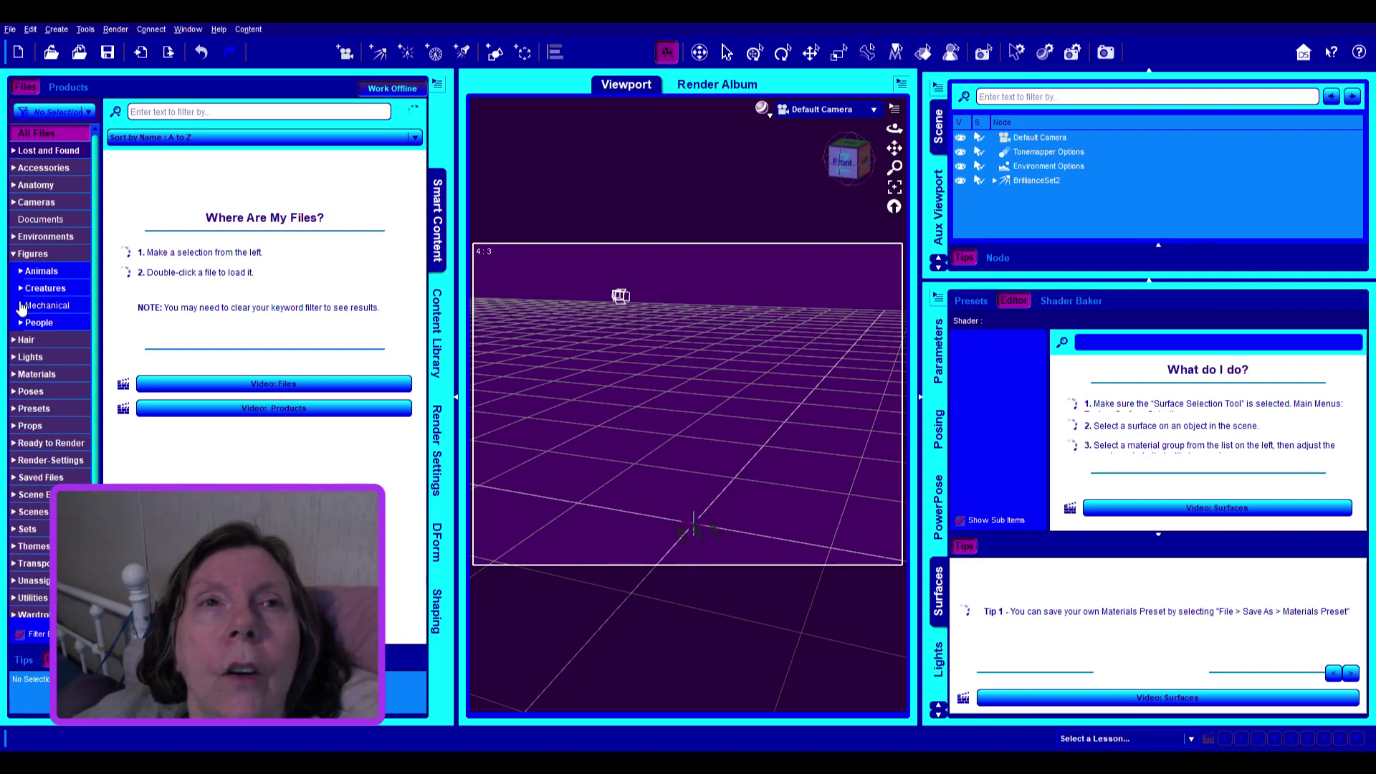
left_click(22, 323)
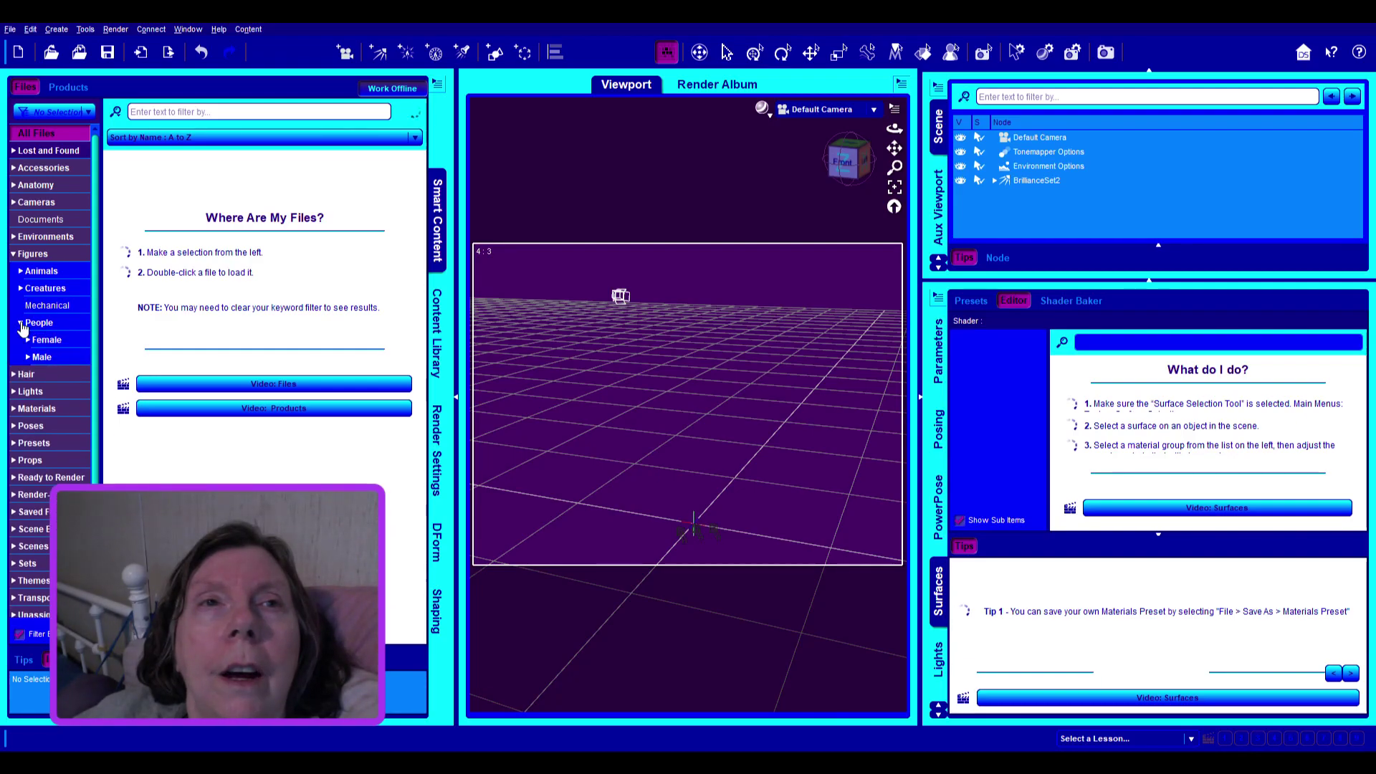
left_click(32, 360)
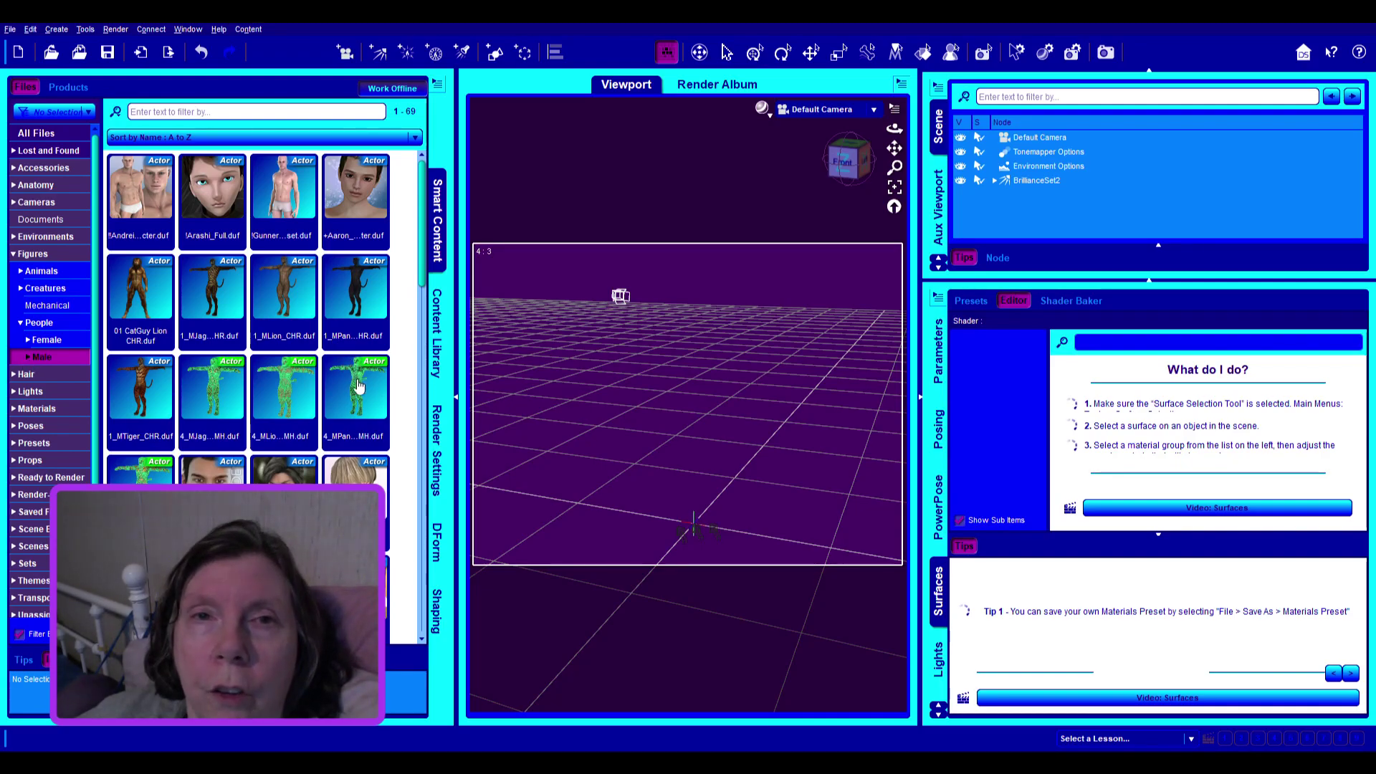
scroll(357, 380, "down", 5)
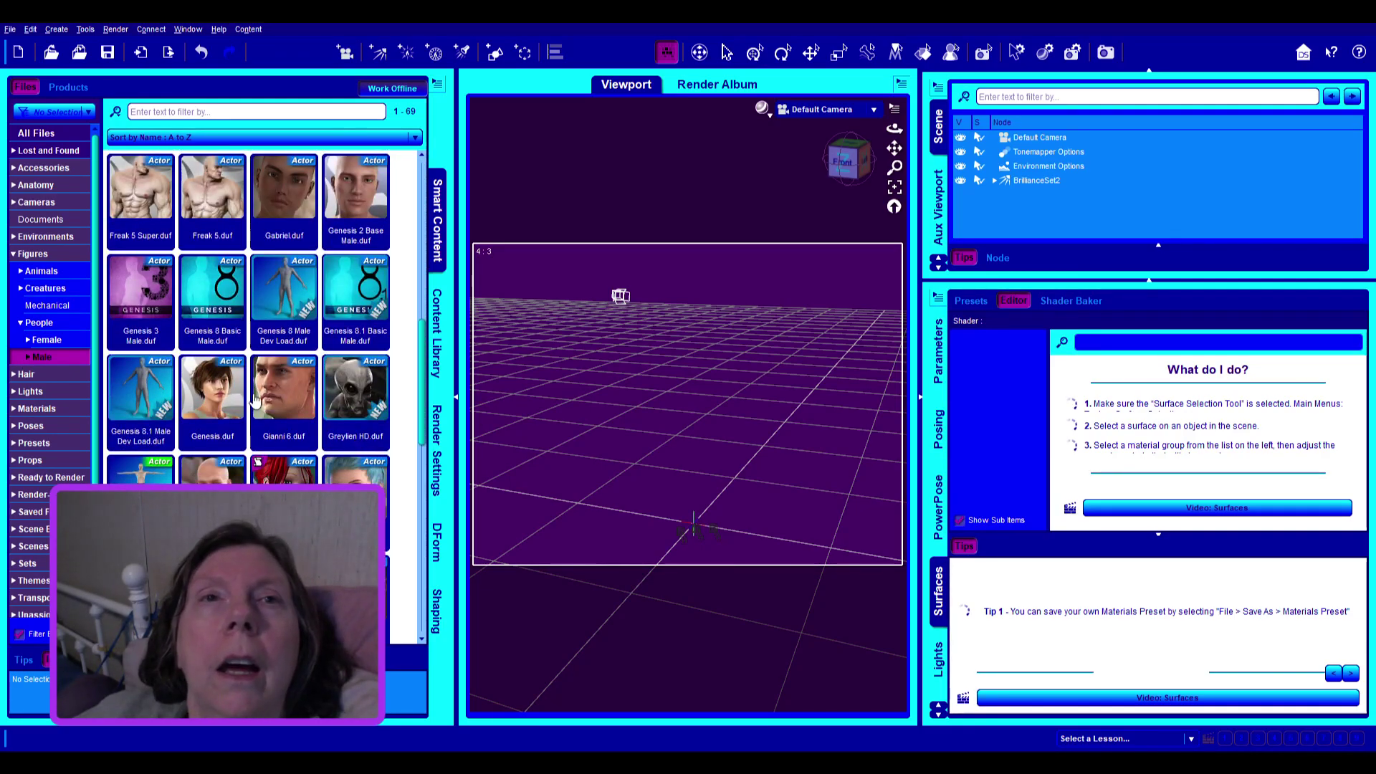
left_click(215, 315)
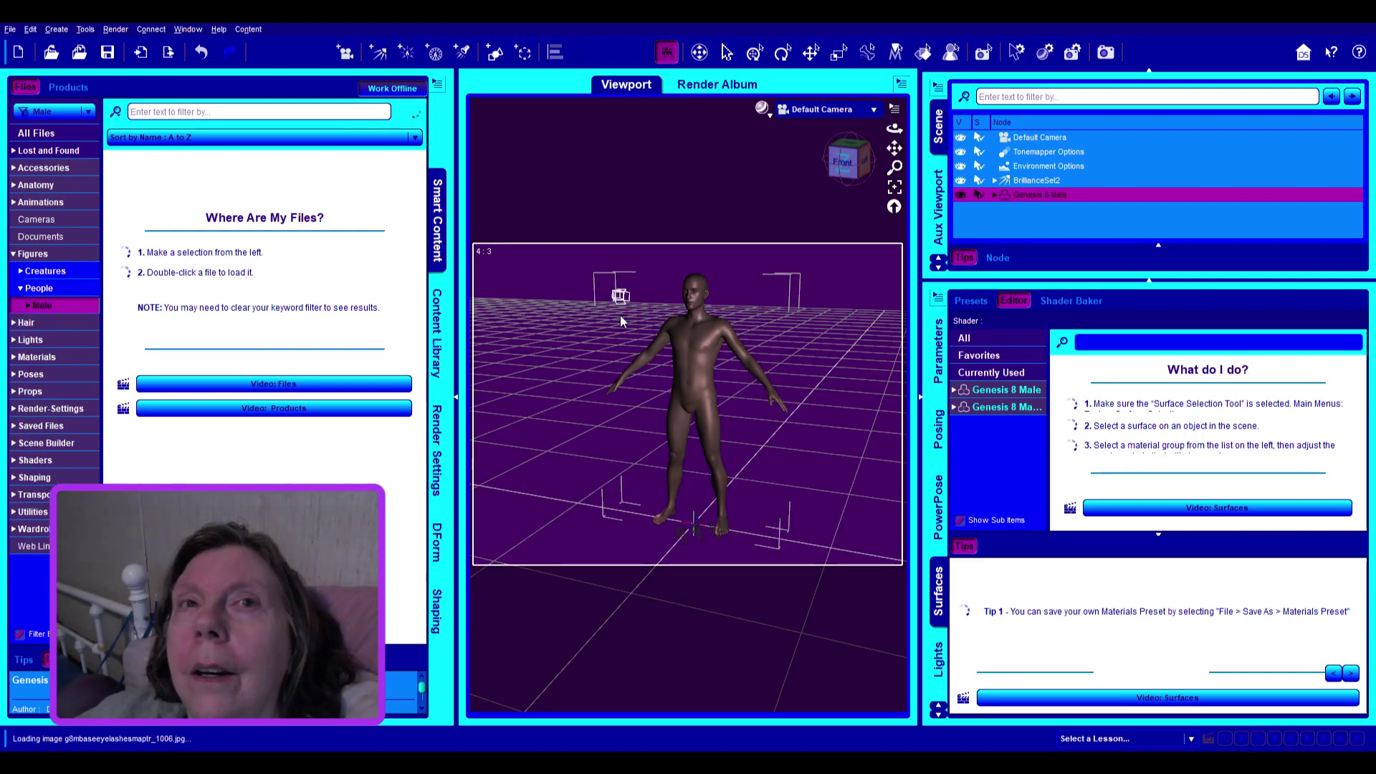
Parent the BrillianceSet2 light set to Genesis 8 Male and frame the figure's head and shoulders from the front
left_click(1027, 179)
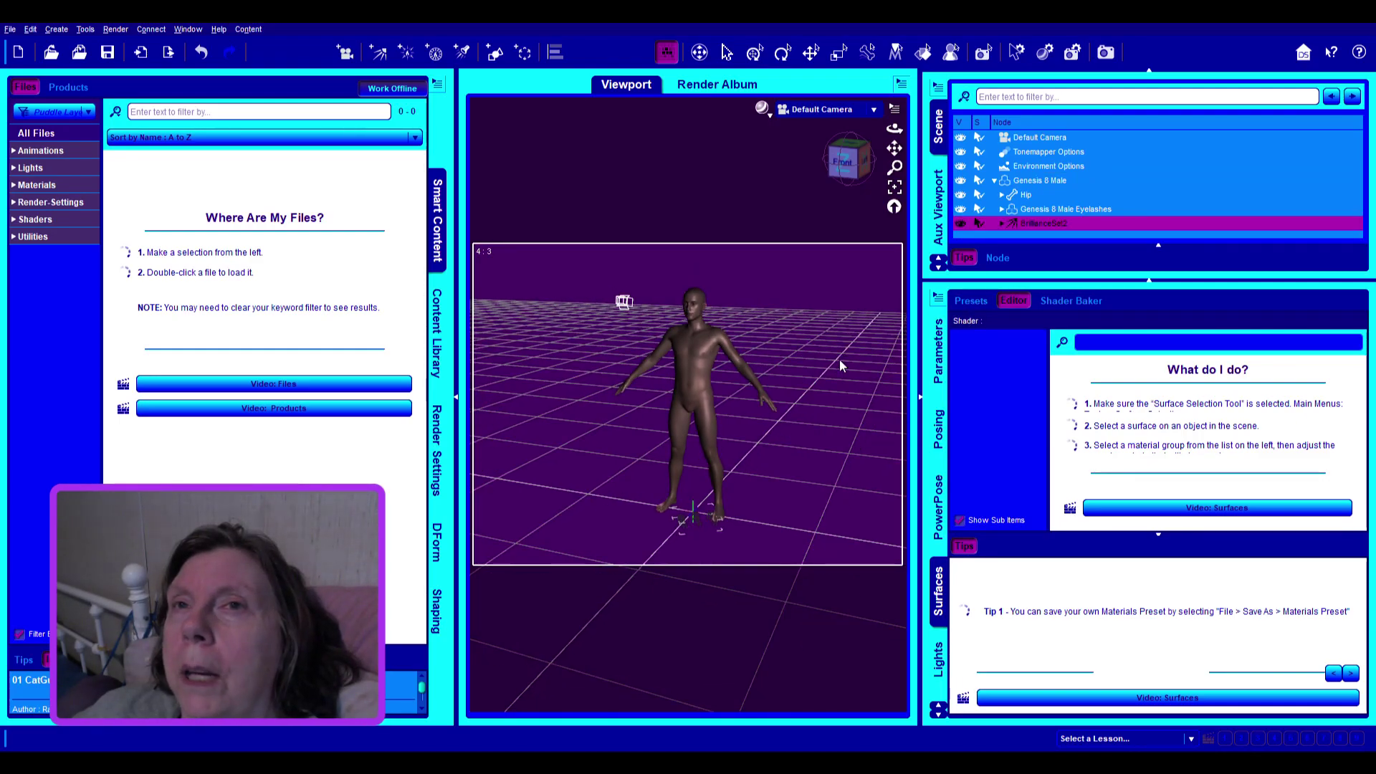
scroll(840, 359, "up", 2)
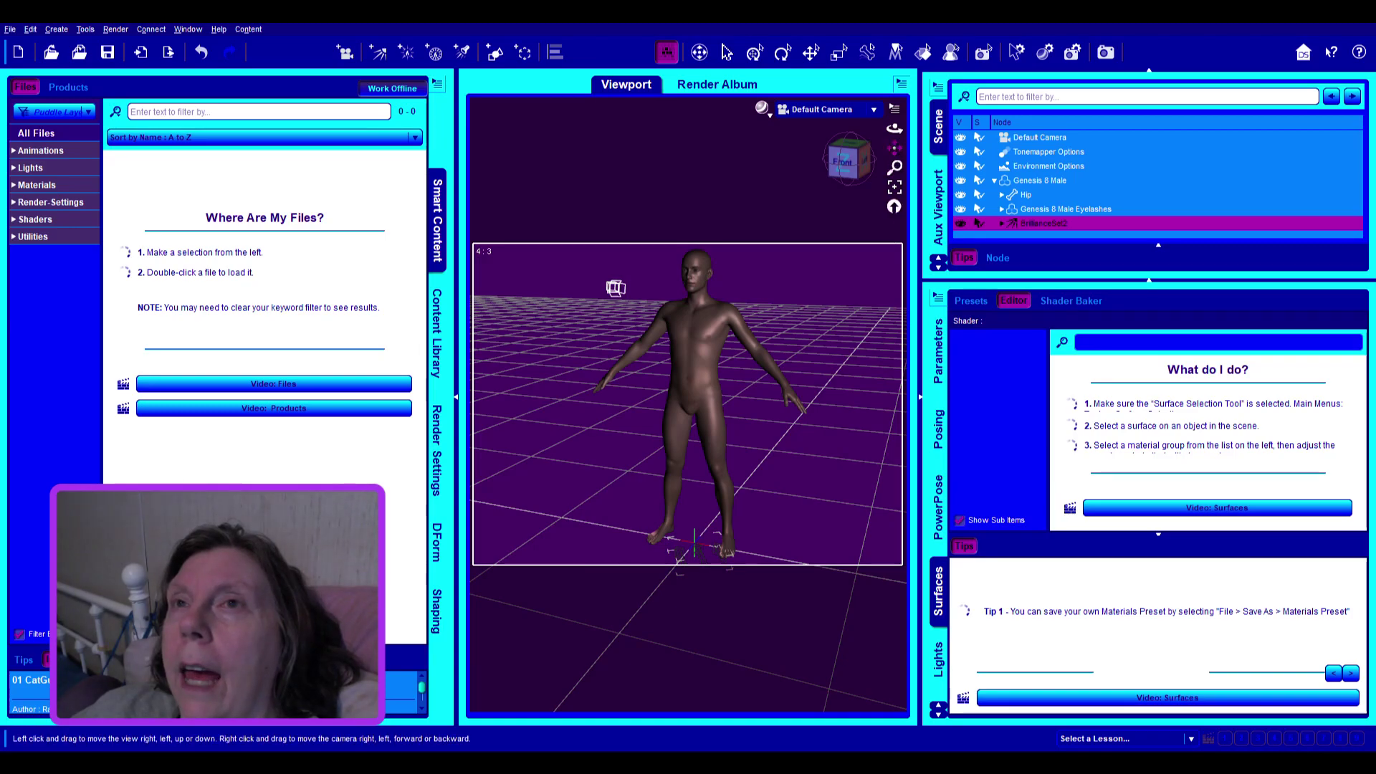
left_click_drag(894, 148, 783, 312)
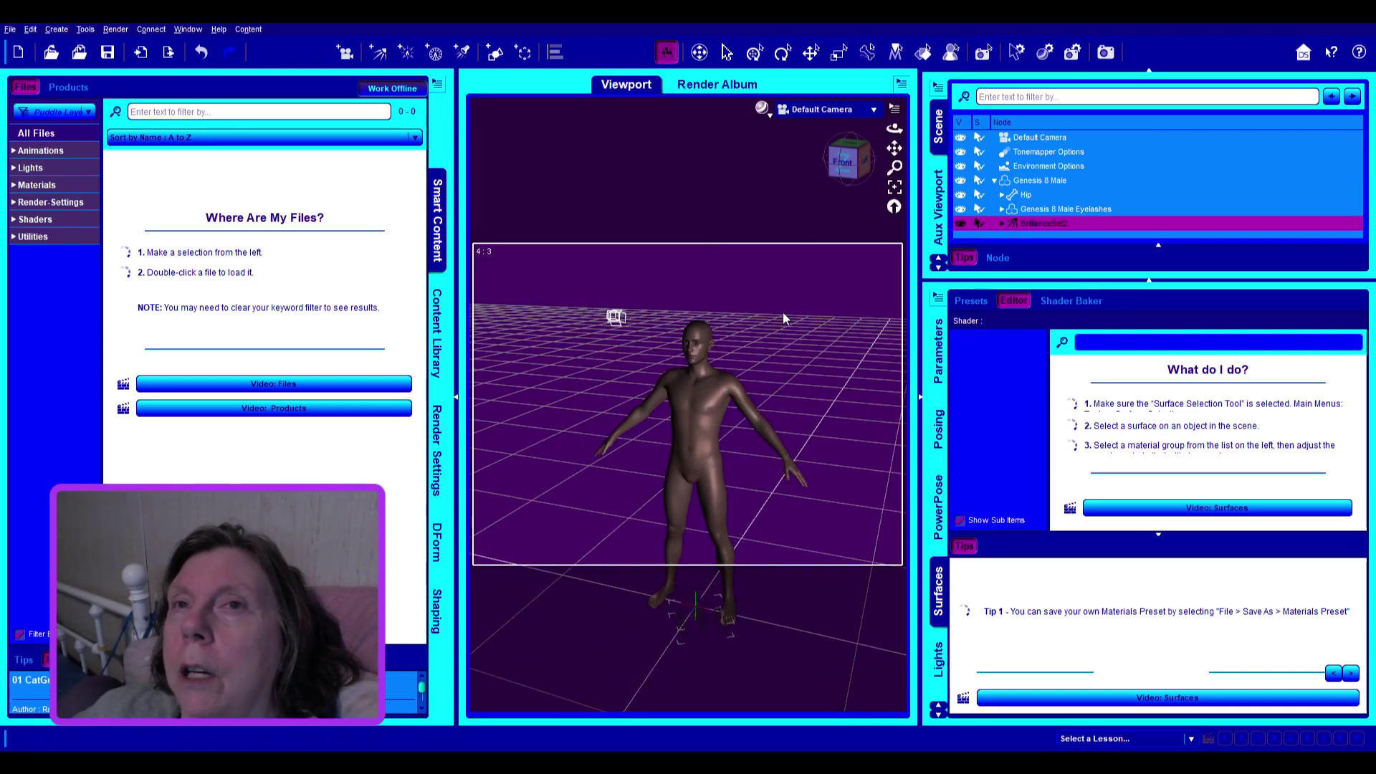
scroll(783, 312, "up", 3)
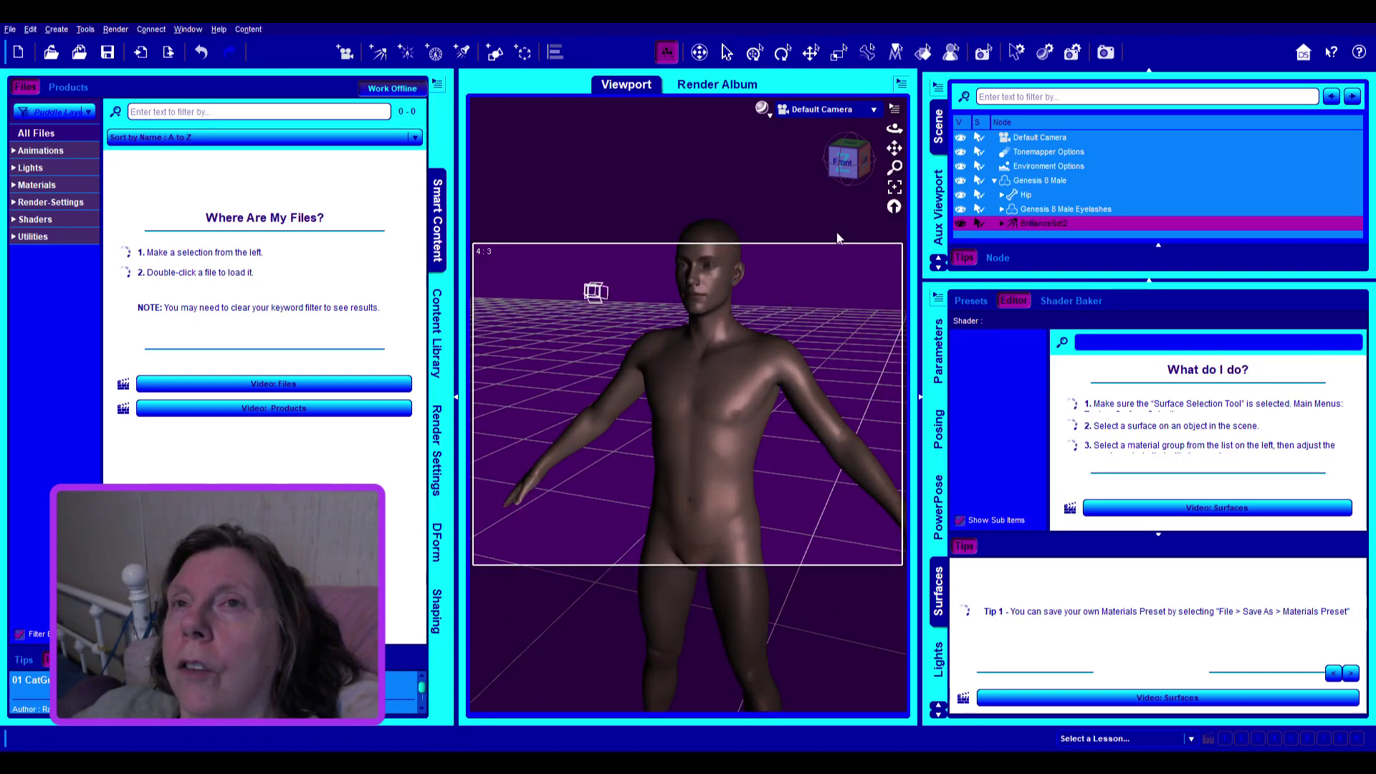
left_click_drag(895, 147, 891, 142)
scroll(846, 293, "up", 3)
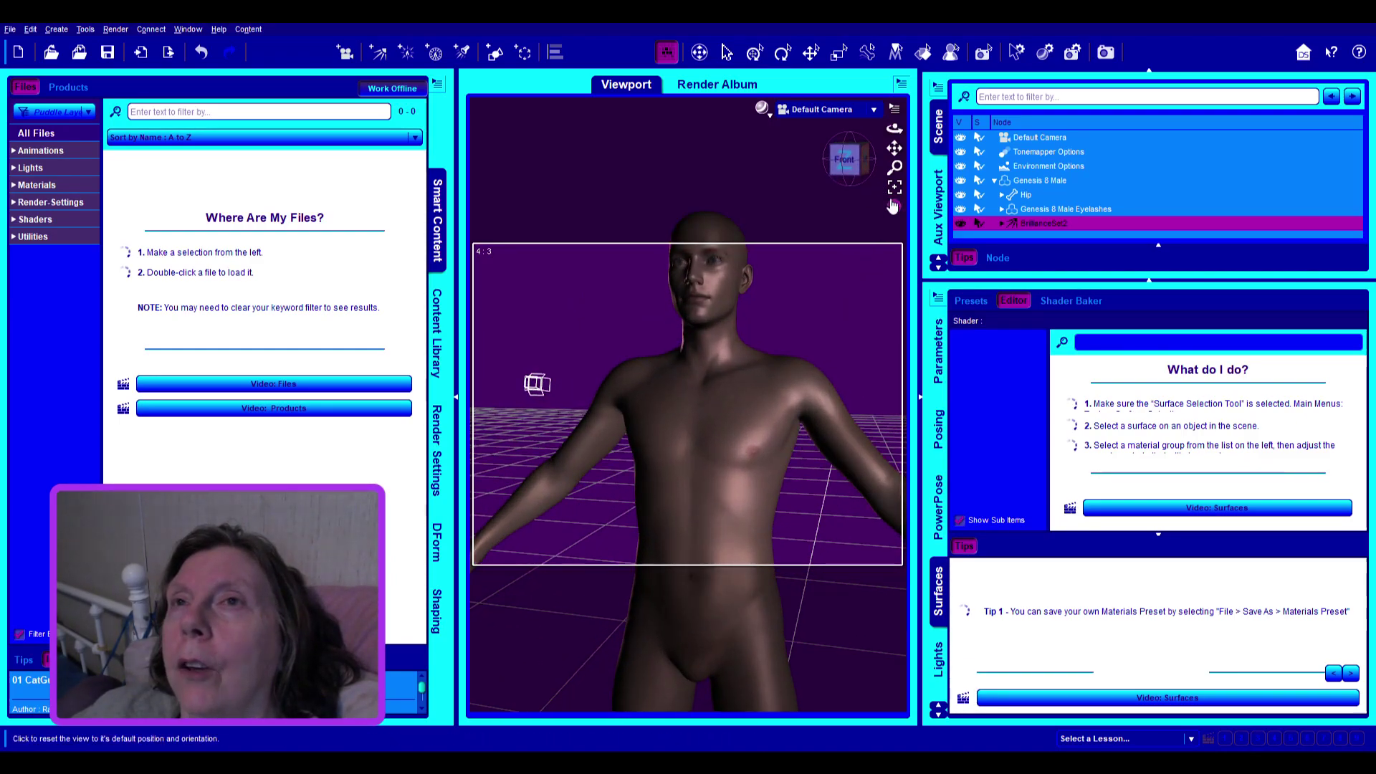
left_click_drag(895, 146, 894, 149)
scroll(853, 256, "up", 3)
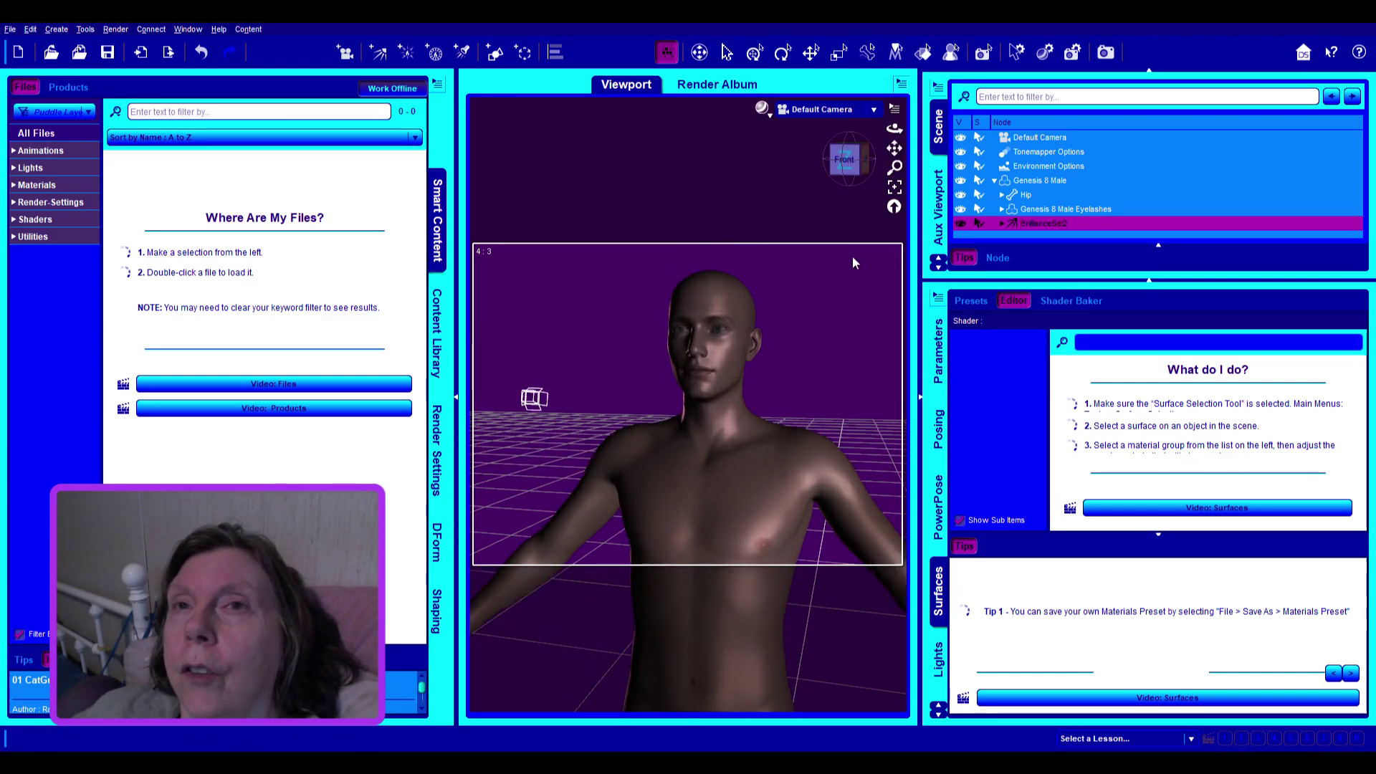
left_click_drag(894, 147, 895, 150)
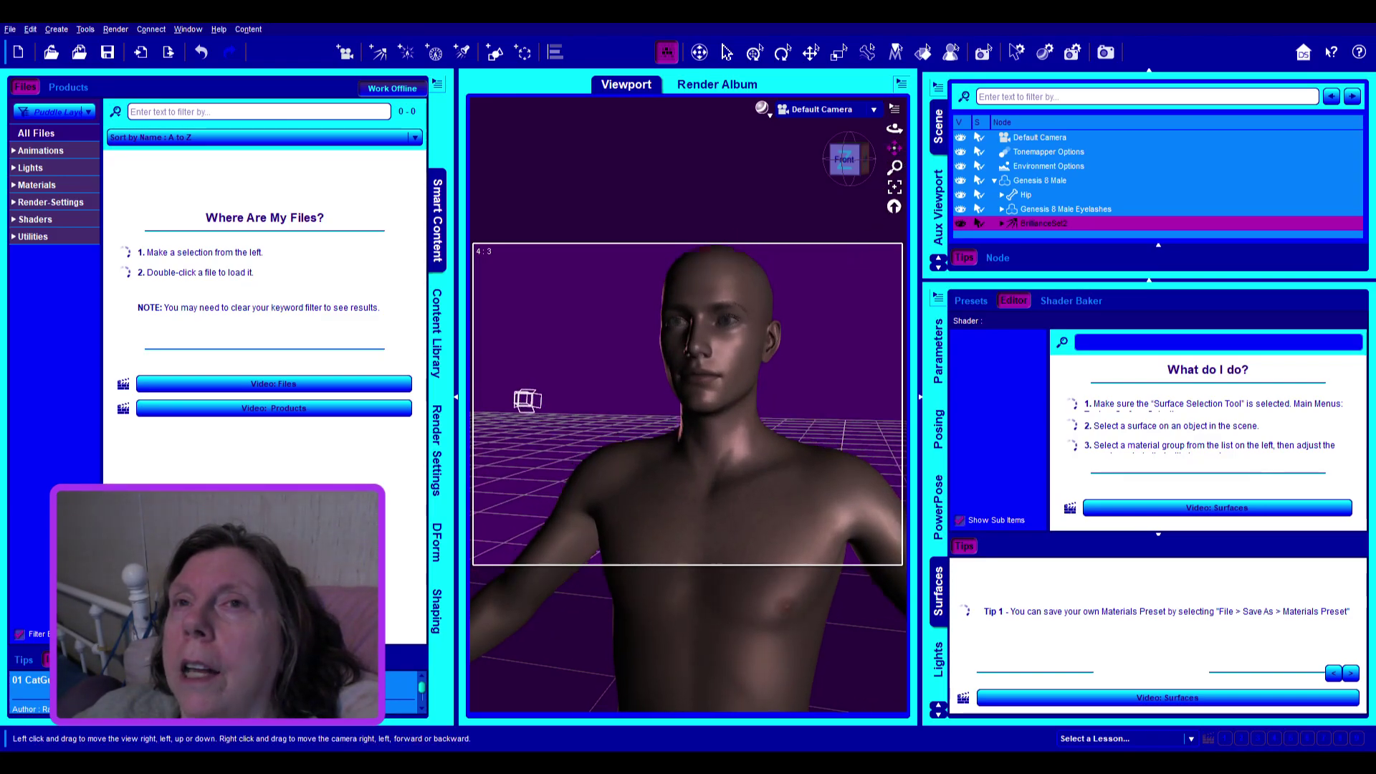
scroll(832, 245, "up", 2)
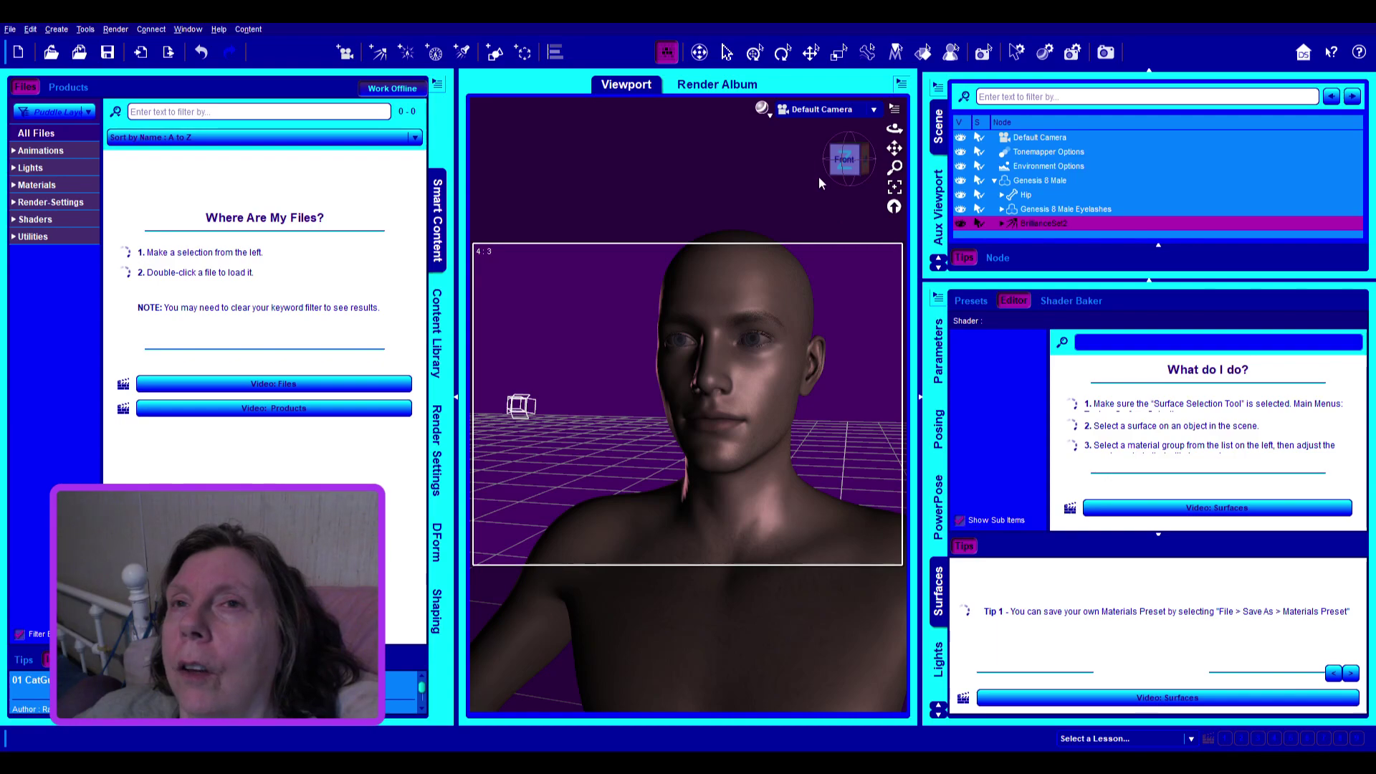
left_click_drag(894, 127, 880, 133)
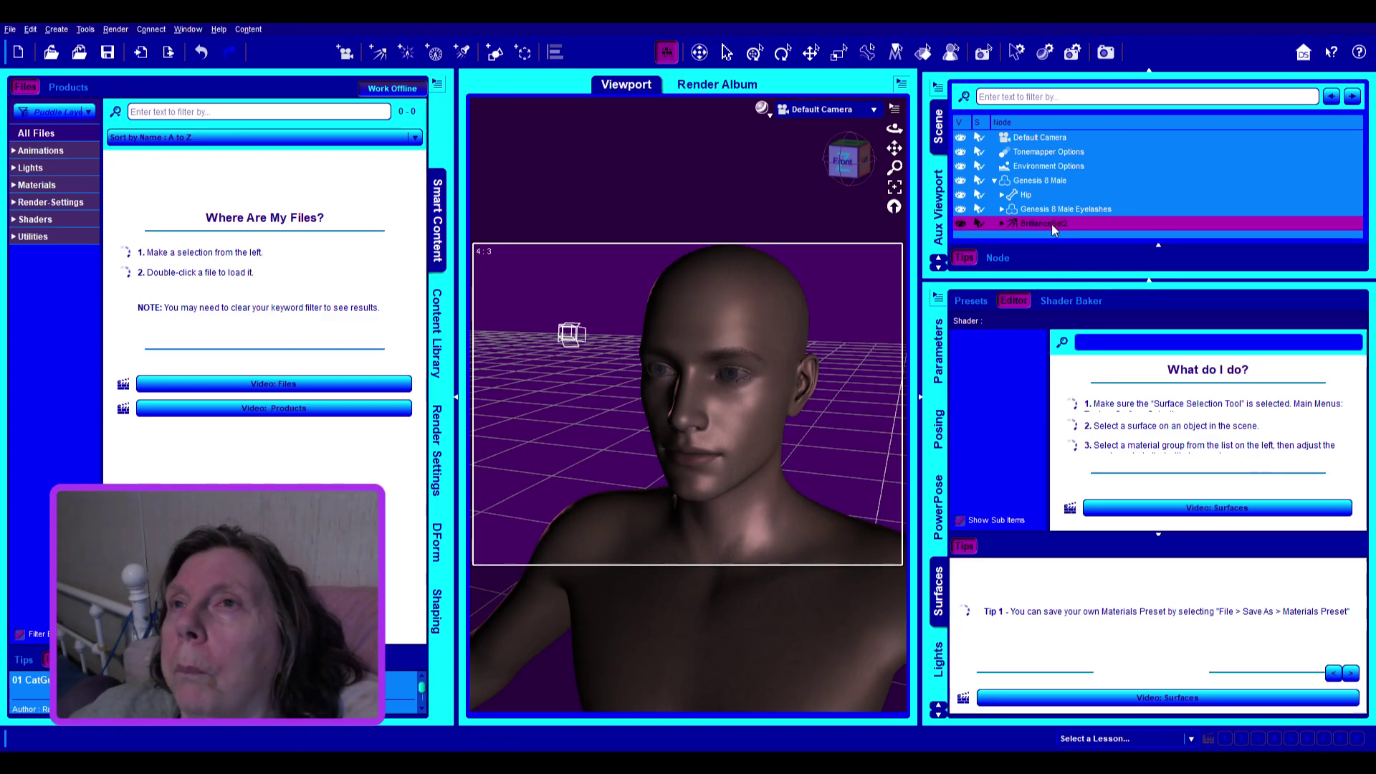
Rotate the BrillianceSet2 light set to X -17.63, Y 163.35 and Z -31.87 to light the figure's face
left_click(937, 370)
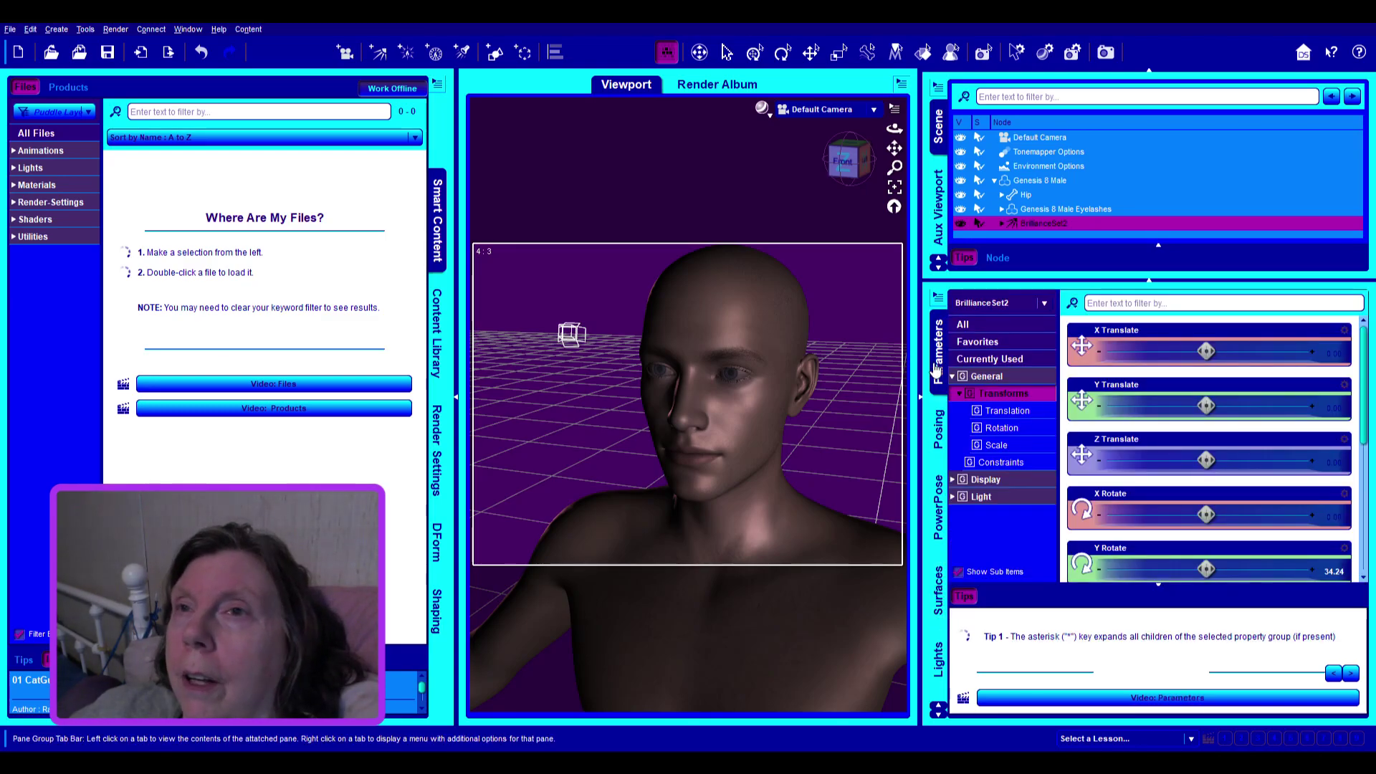
left_click(986, 429)
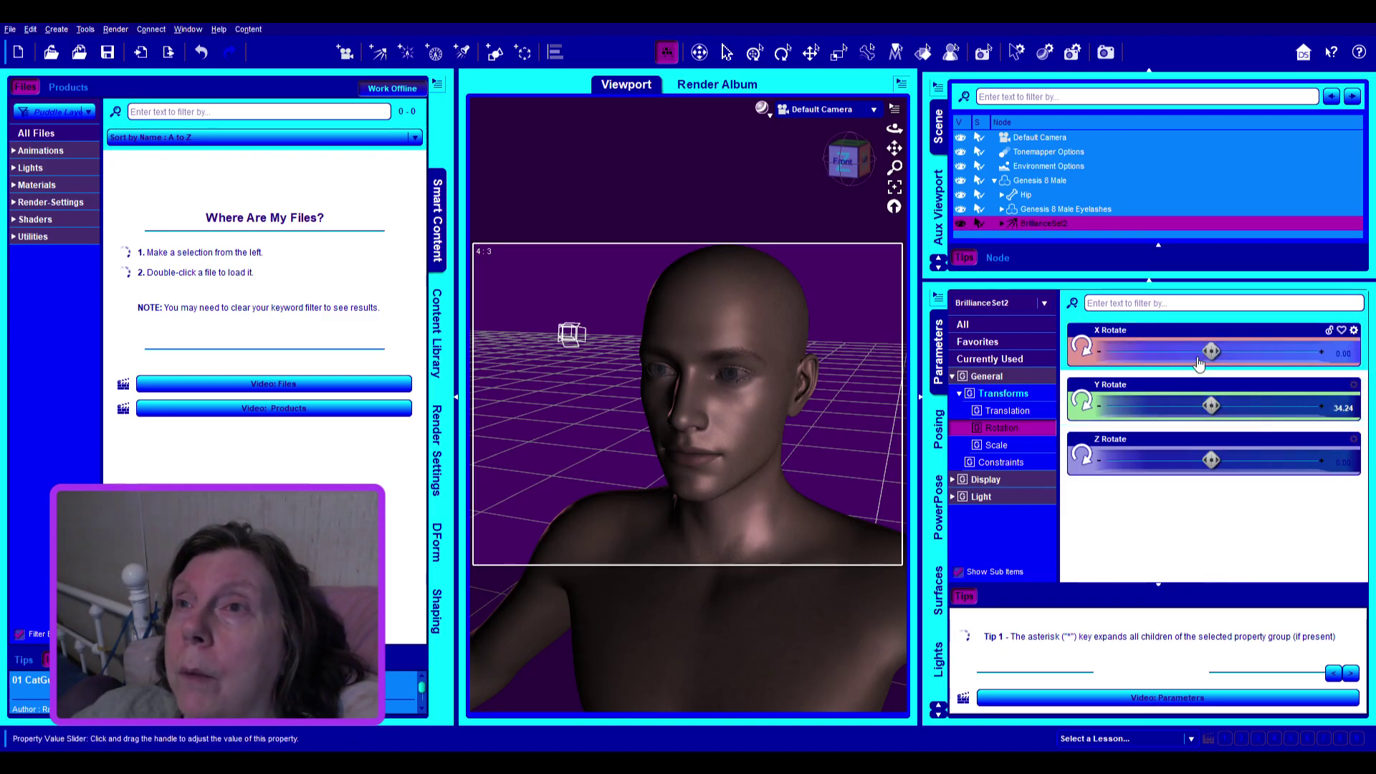
left_click_drag(1211, 351, 1170, 352)
left_click_drag(1210, 406, 1273, 406)
left_click_drag(1212, 460, 1164, 460)
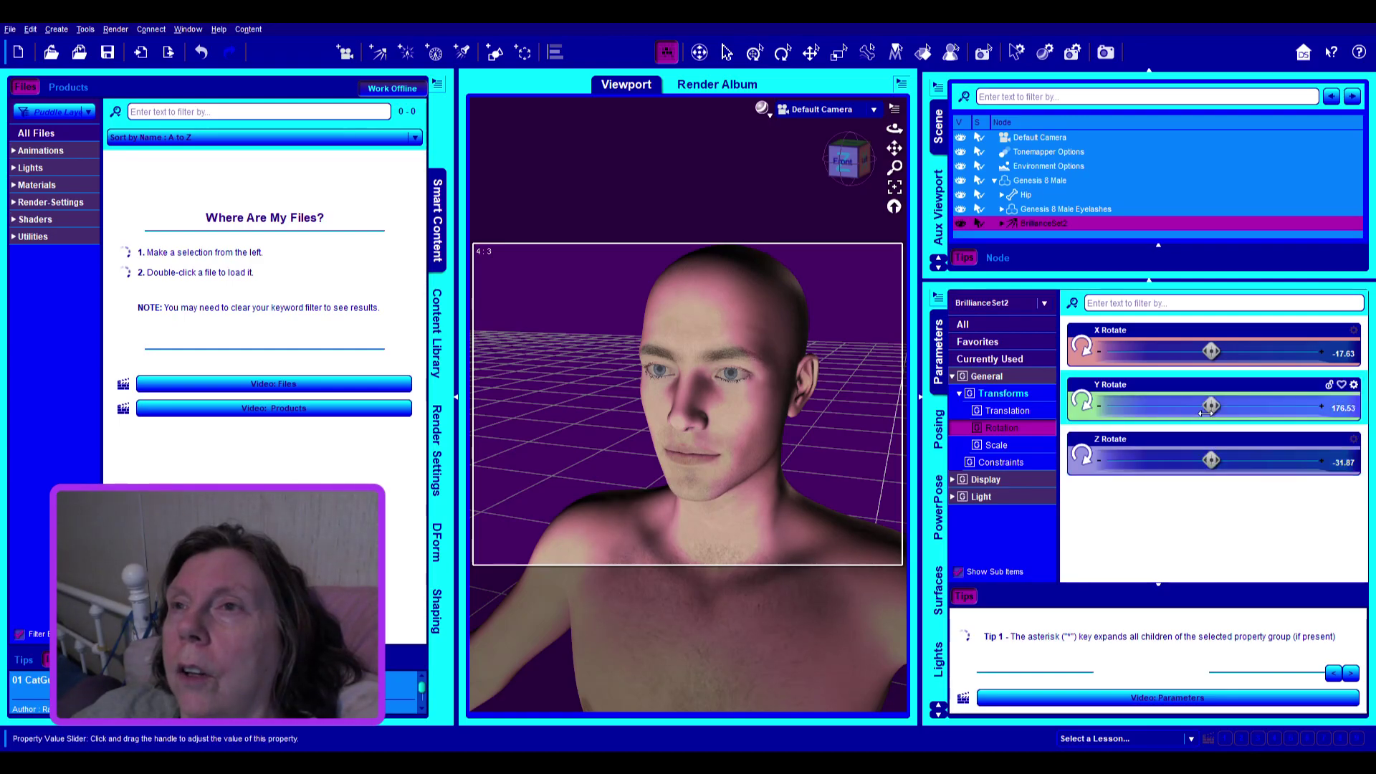
left_click_drag(1212, 406, 1172, 406)
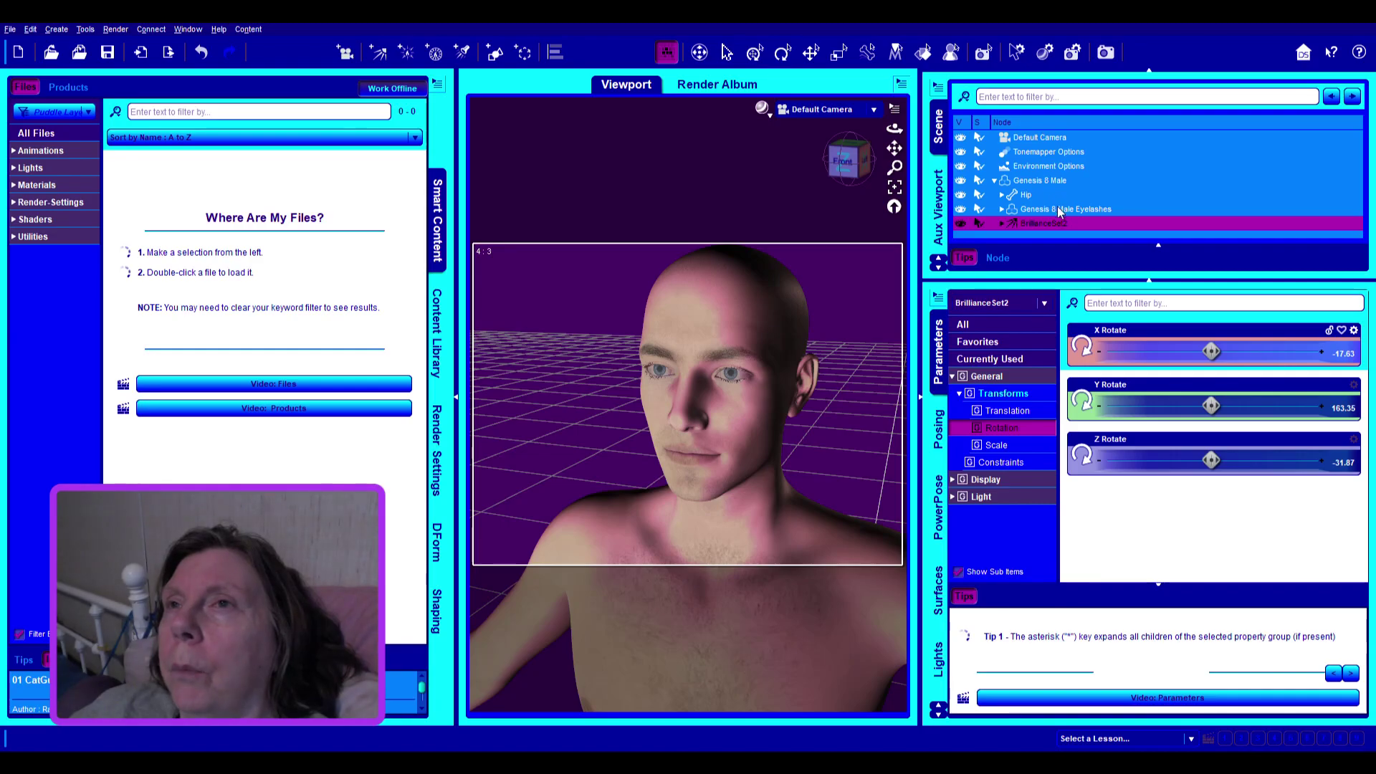
Dress the Genesis 8 Male figure in the Peasant outfit from the wardrobe outfits
left_click(1050, 180)
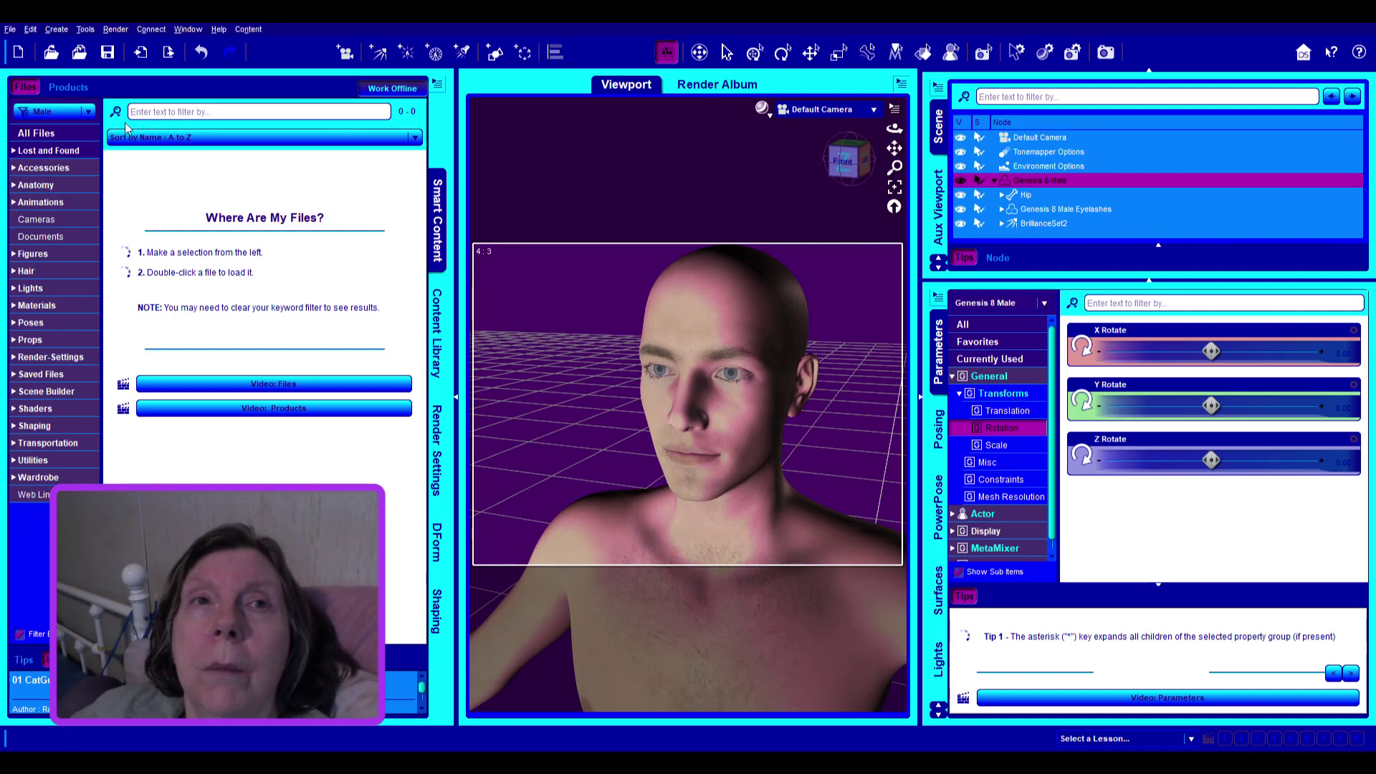
left_click(14, 479)
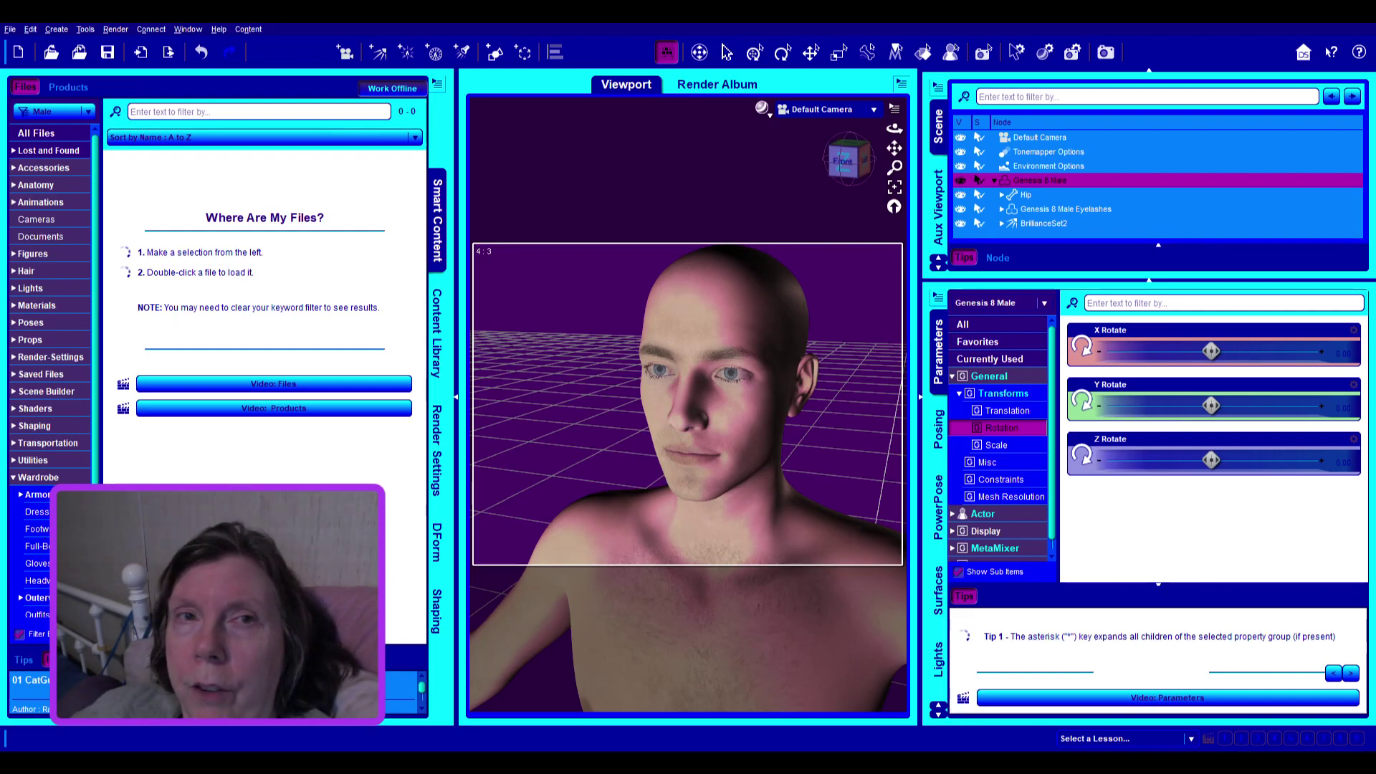
scroll(54, 444, "down", 3)
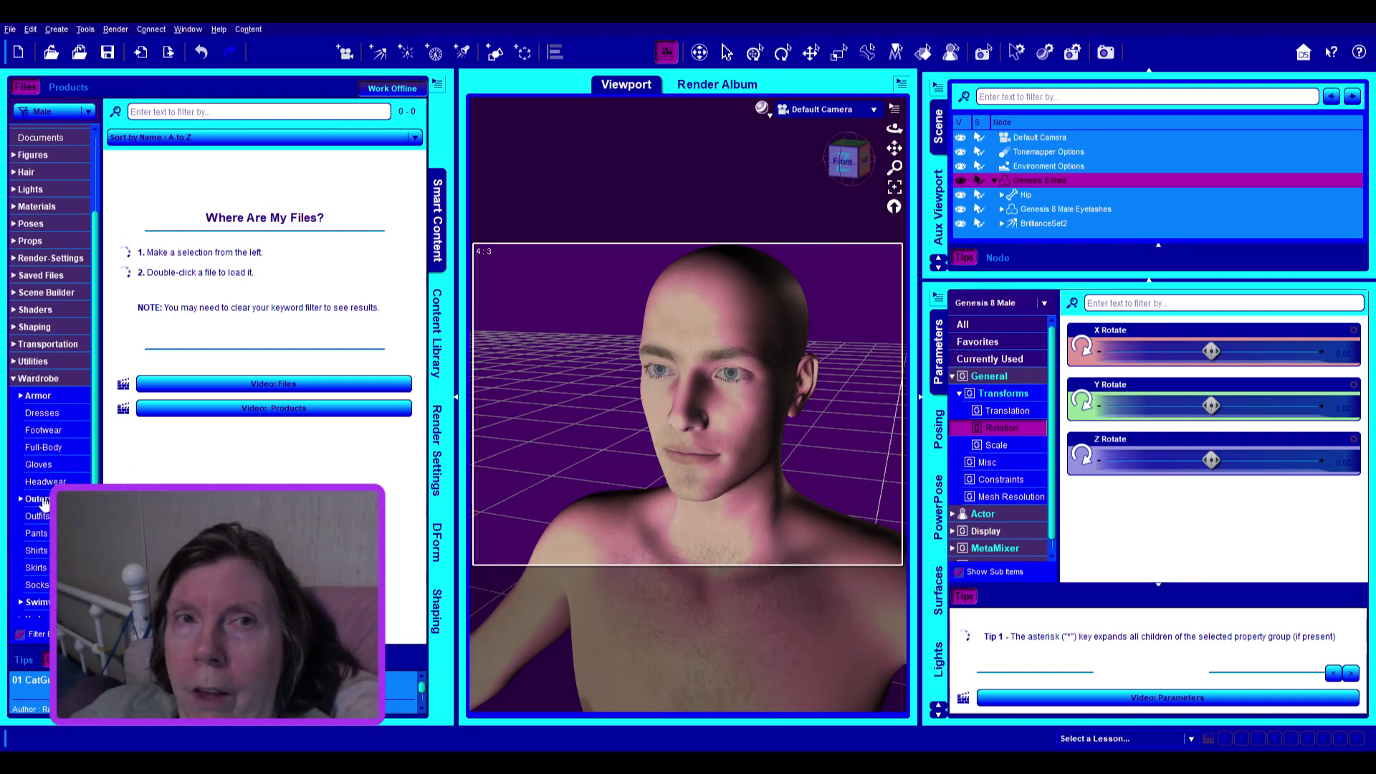
left_click(32, 518)
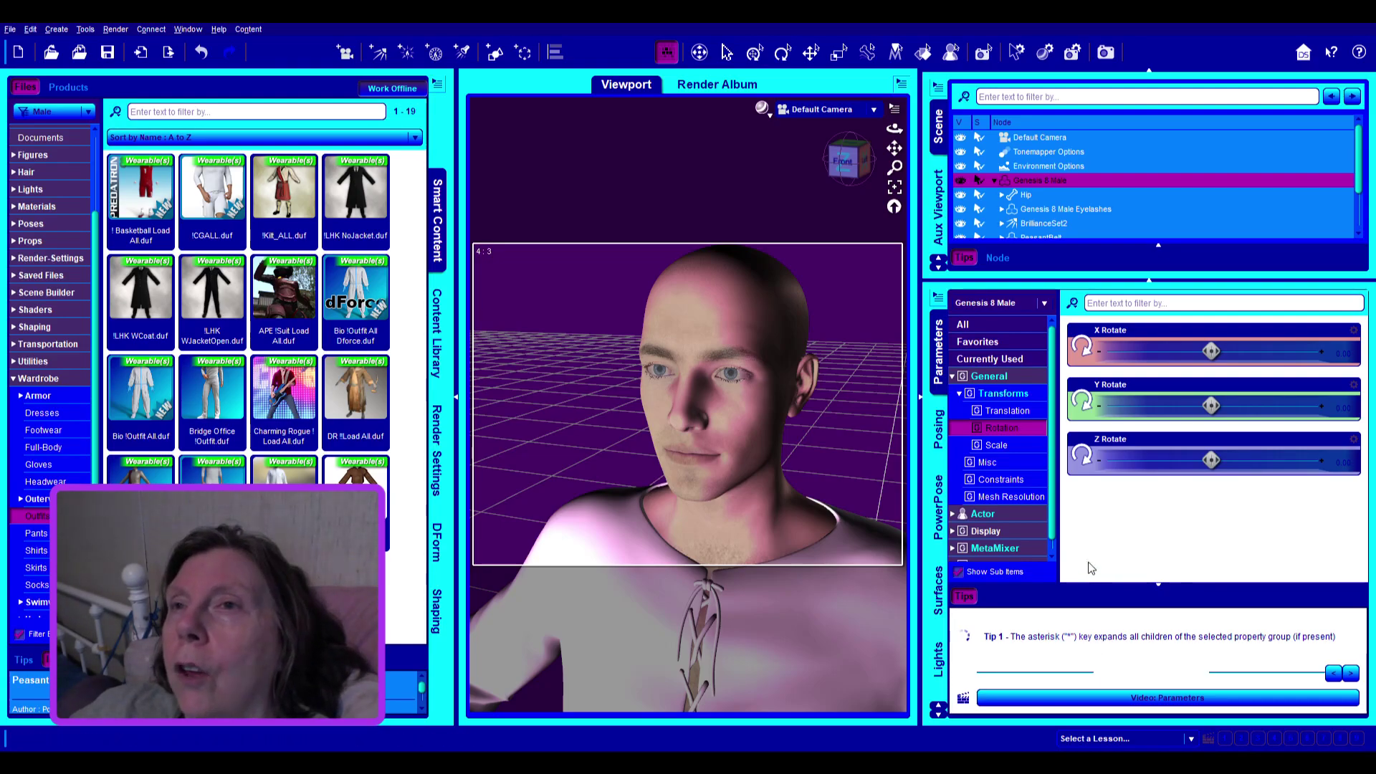
left_click(960, 260)
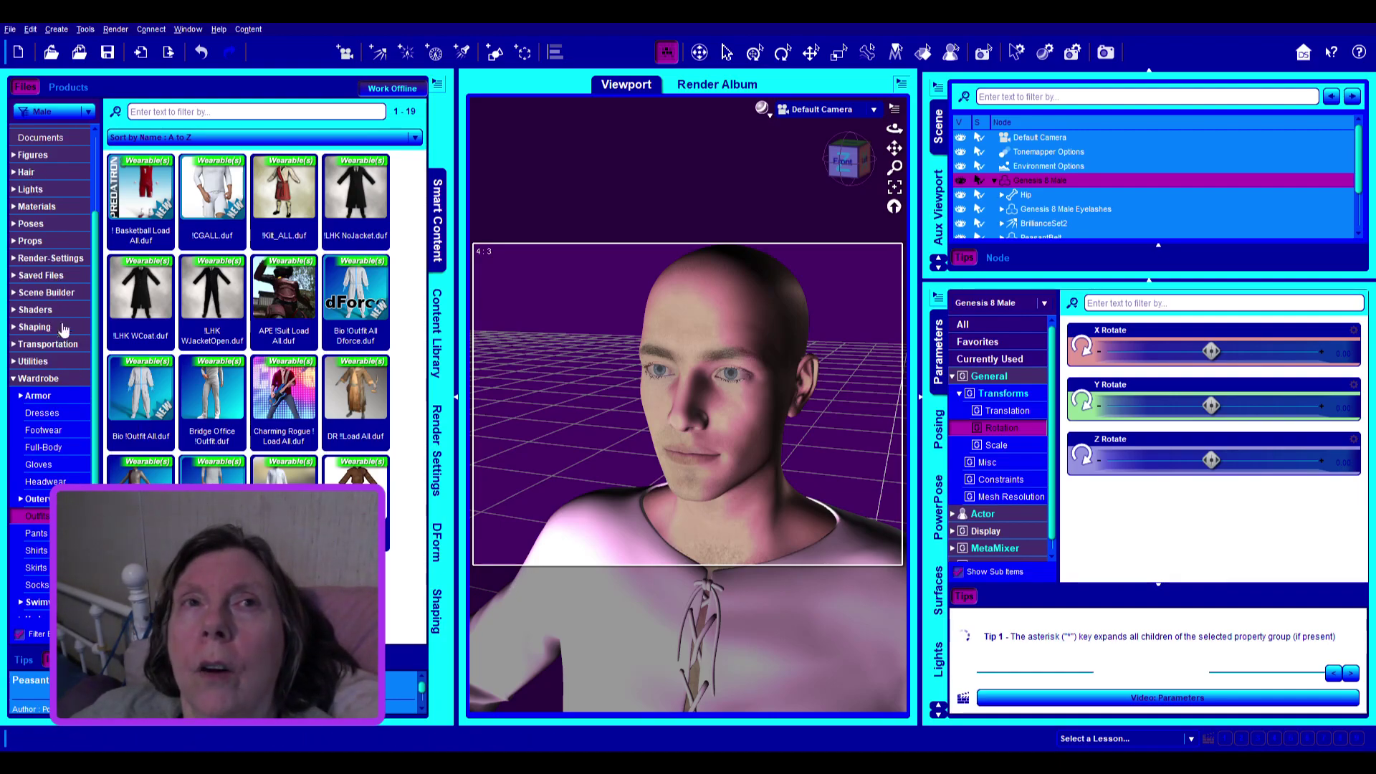
Try the Terran Hair on the Genesis 8 Male figure
left_click(25, 174)
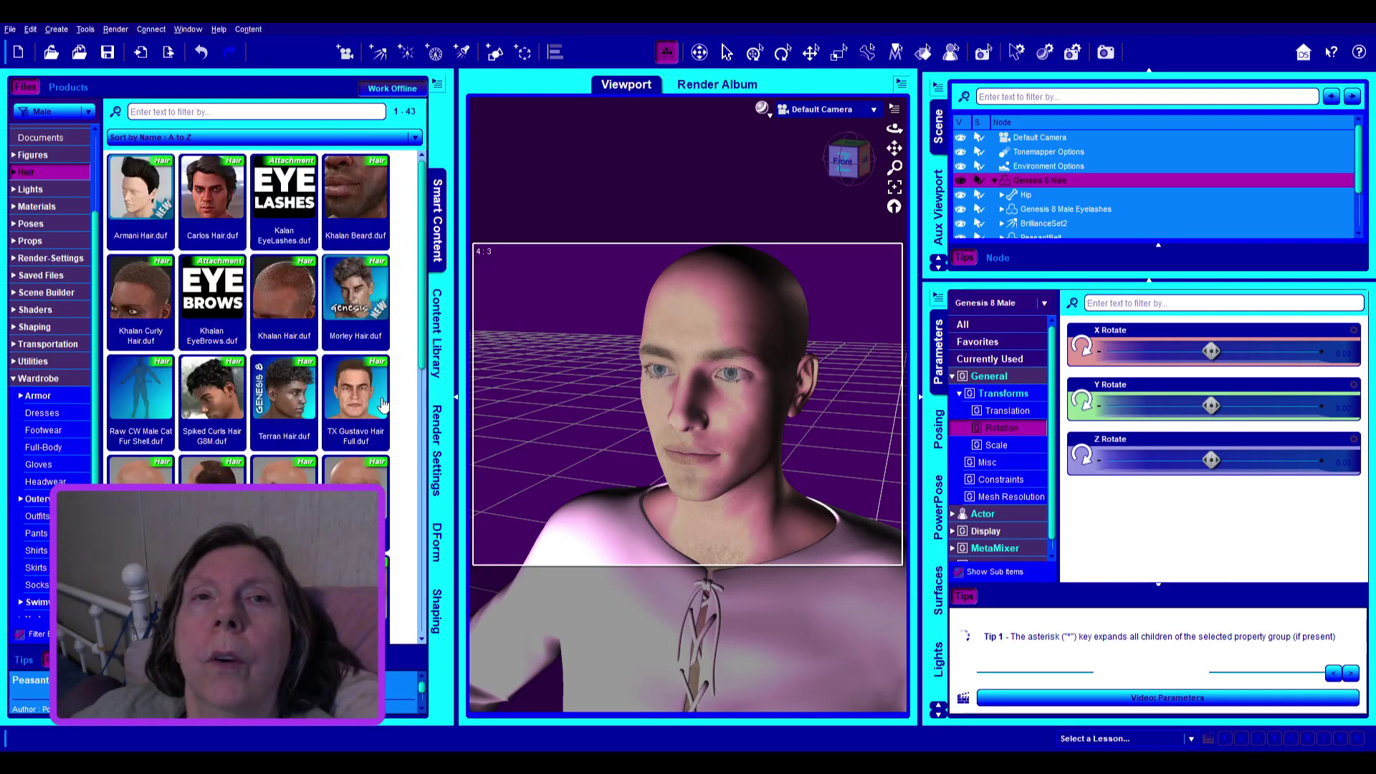
scroll(383, 405, "down", 4)
scroll(383, 405, "up", 5)
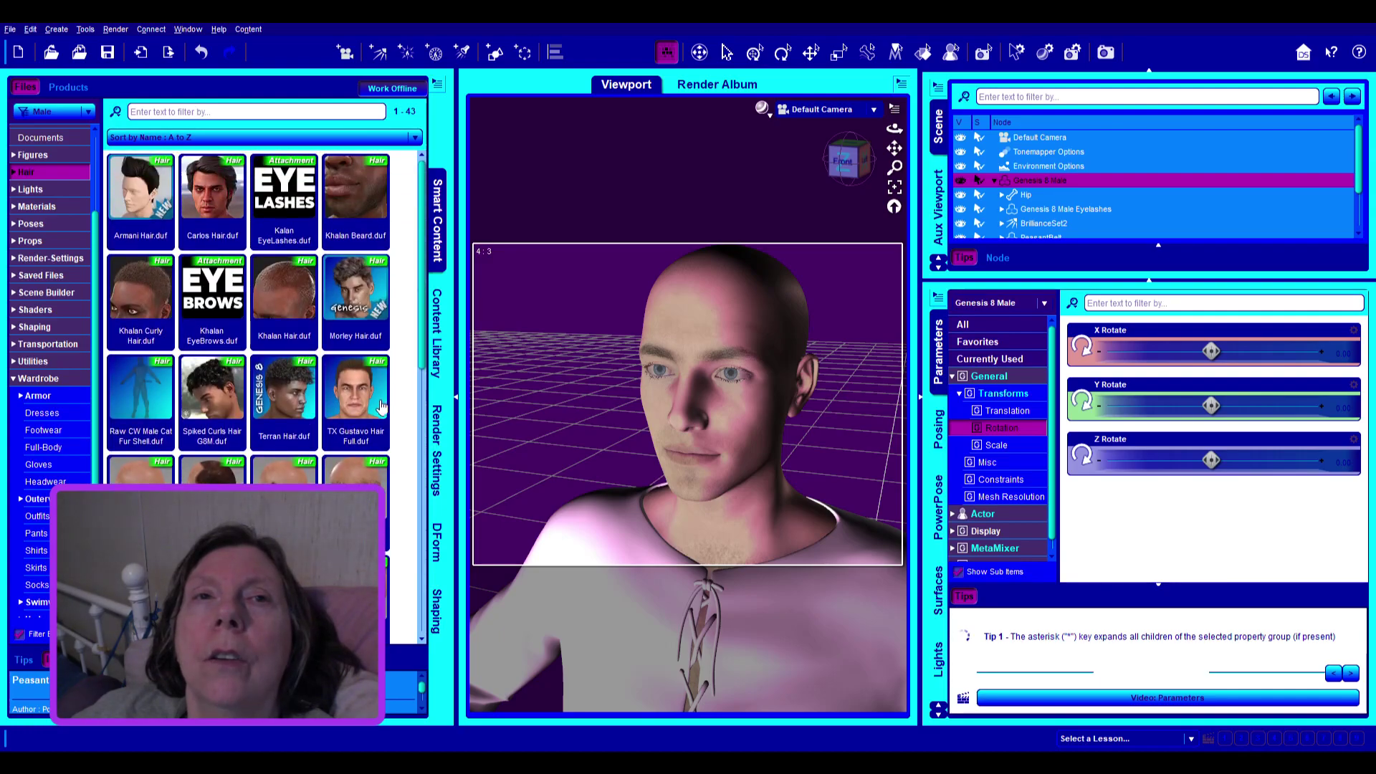
left_click(285, 417)
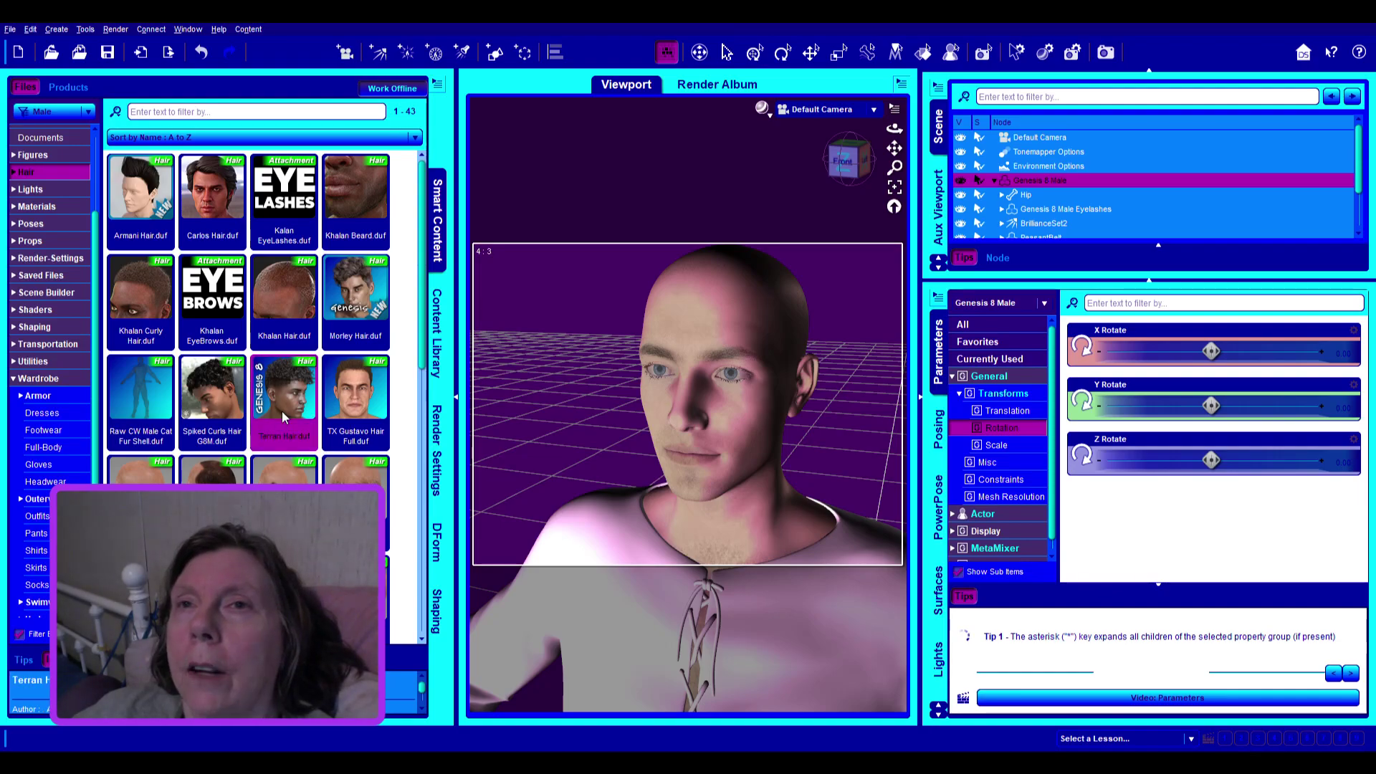
double_click(282, 410)
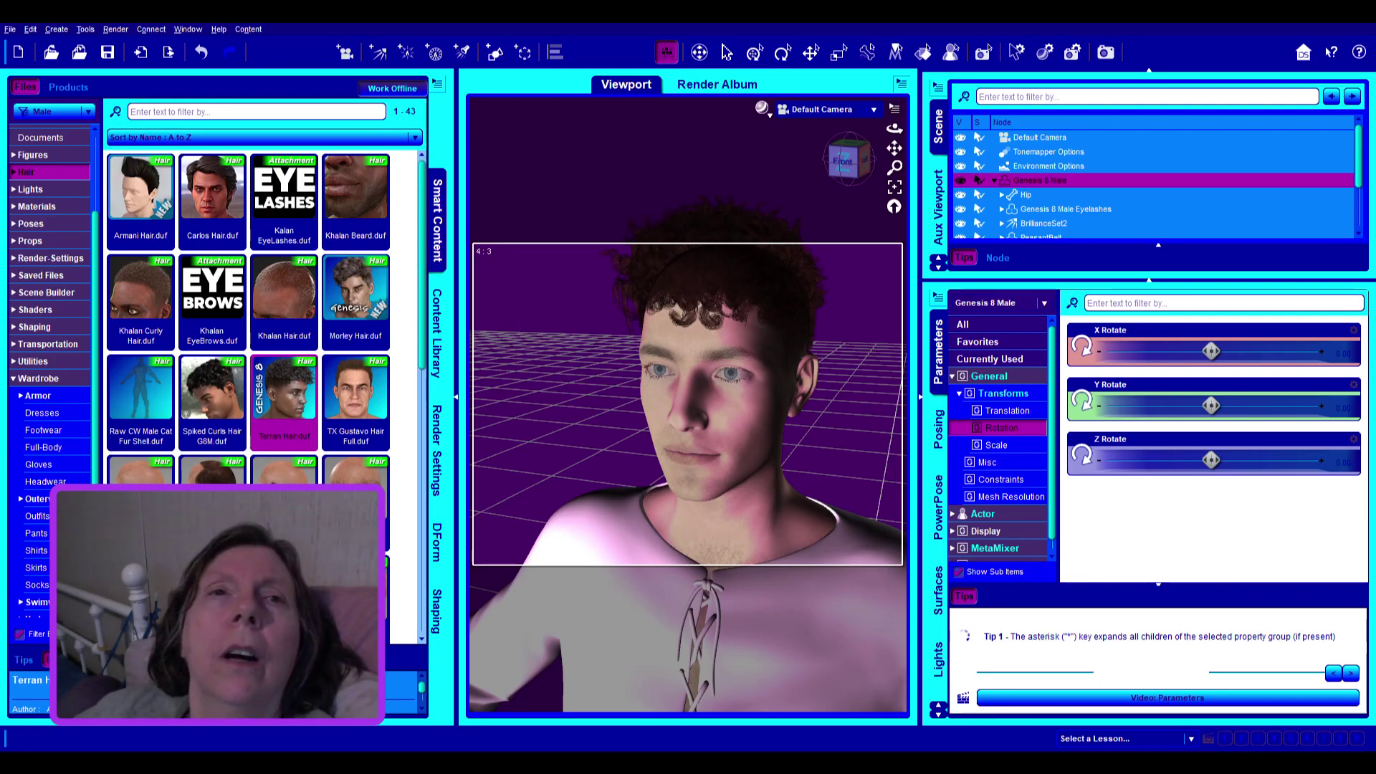
Delete the Terran Hair from the scene
scroll(1146, 187, "down", 1)
scroll(1148, 192, "down", 3)
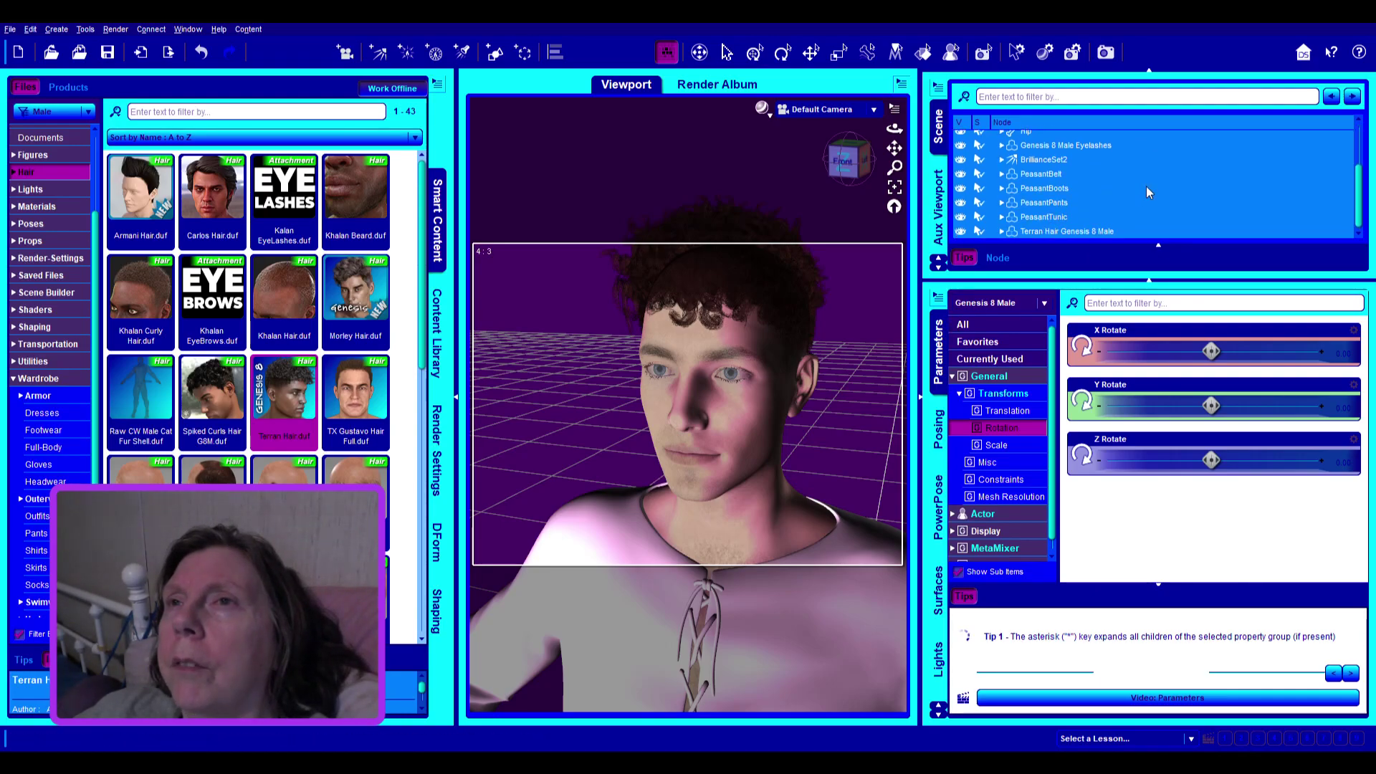
left_click(1042, 232)
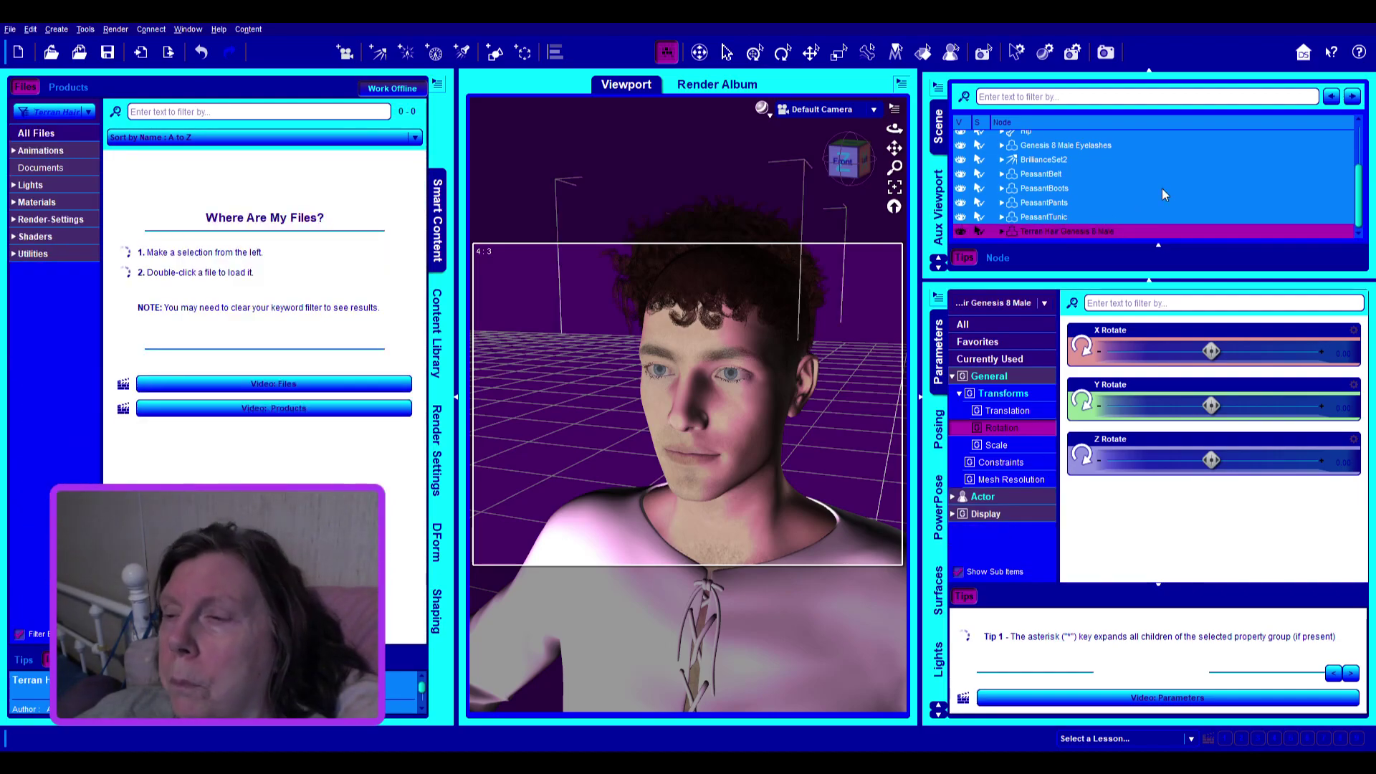
key("Delete")
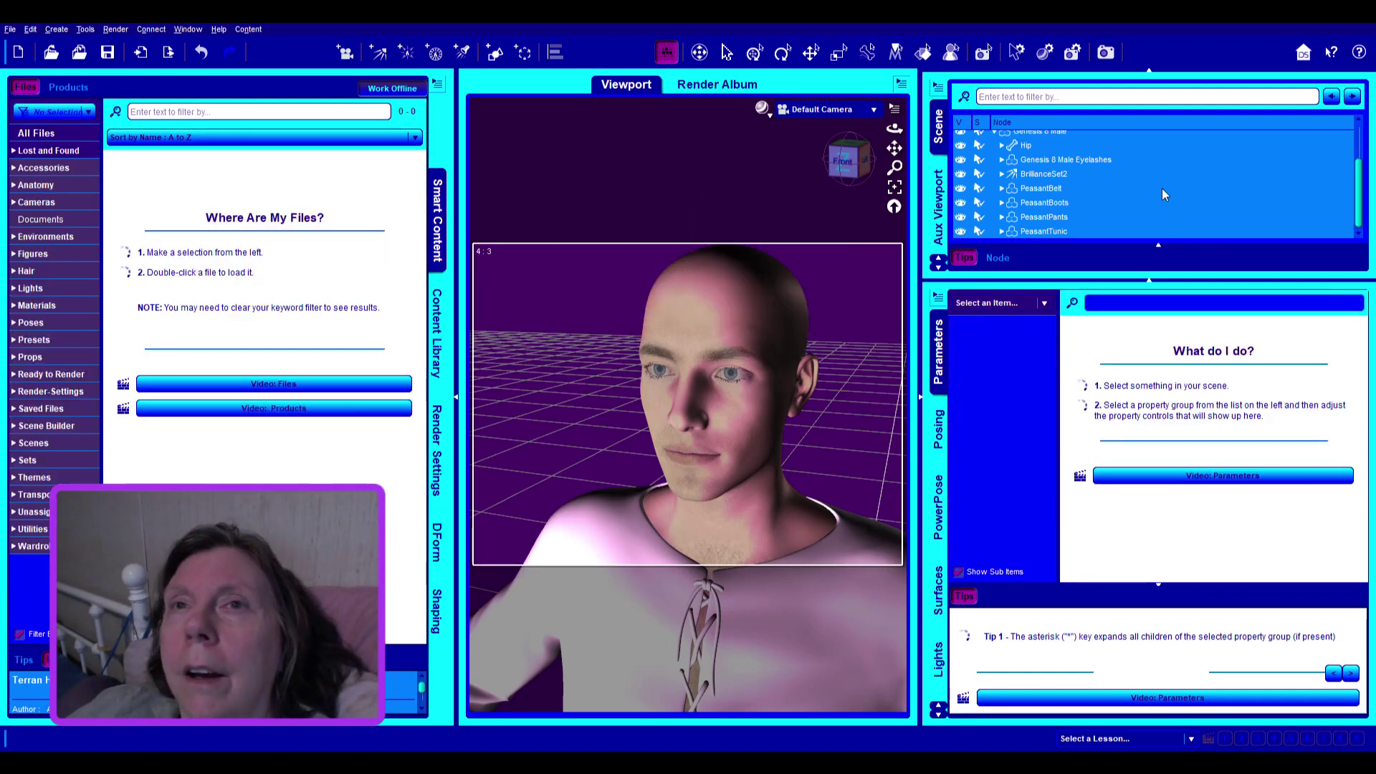
Select the Genesis 8 Male figure and look through the hair items compatible with it
left_click(27, 272)
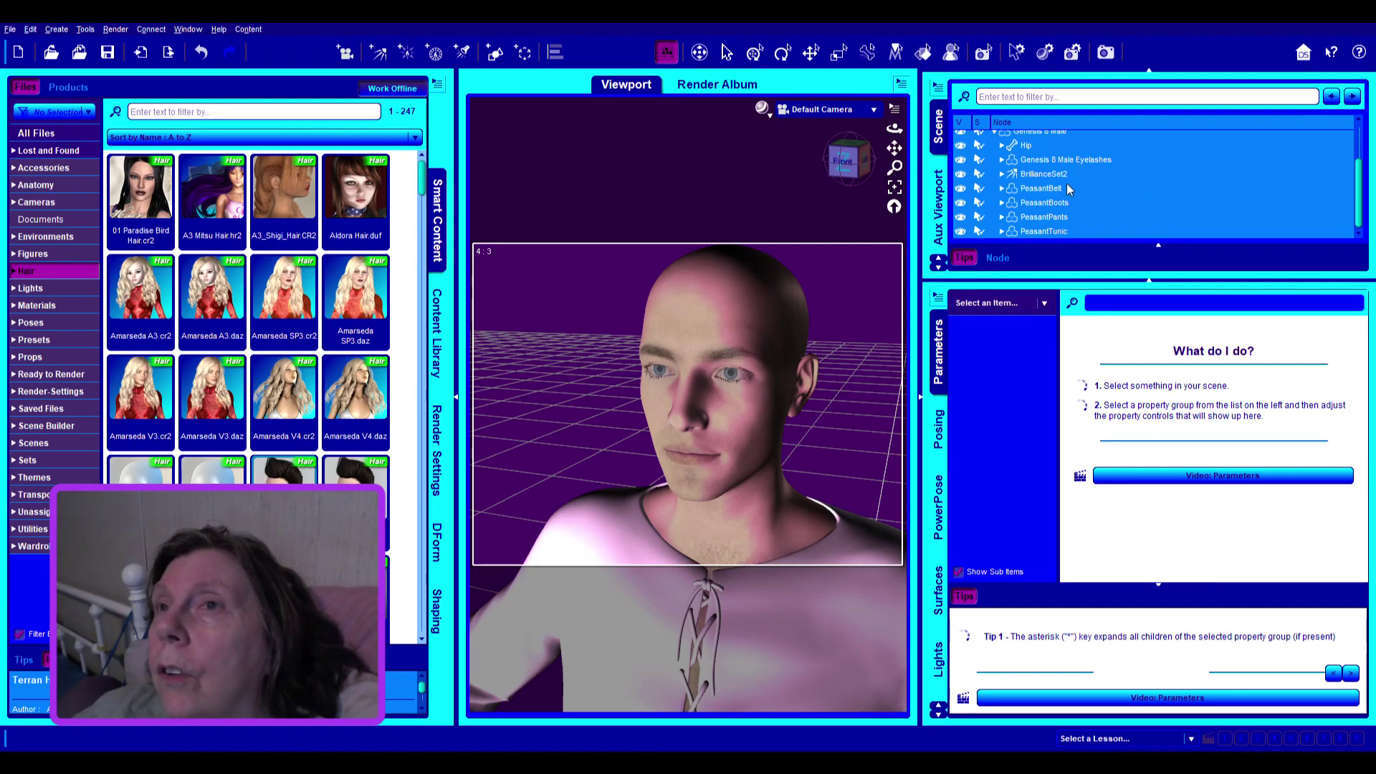
scroll(1055, 151, "up", 2)
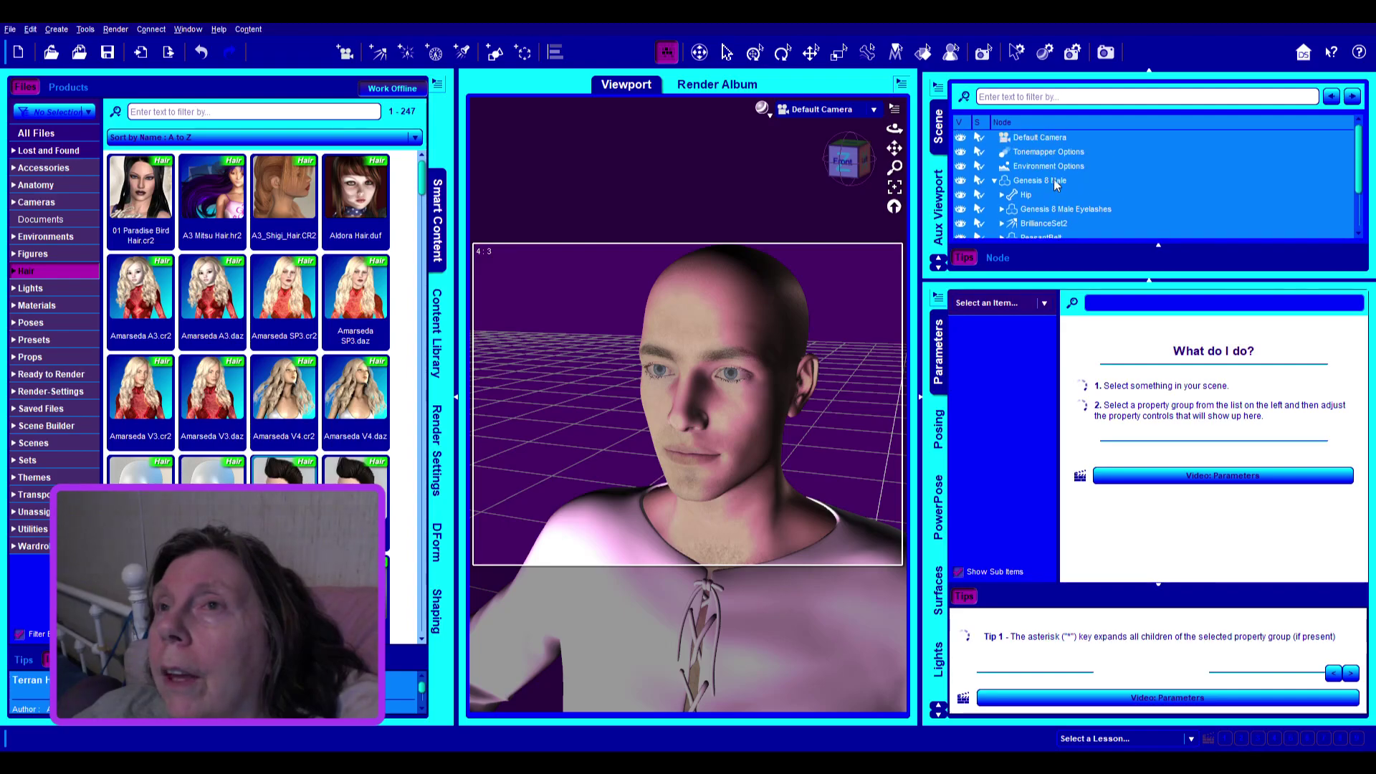
left_click(1040, 183)
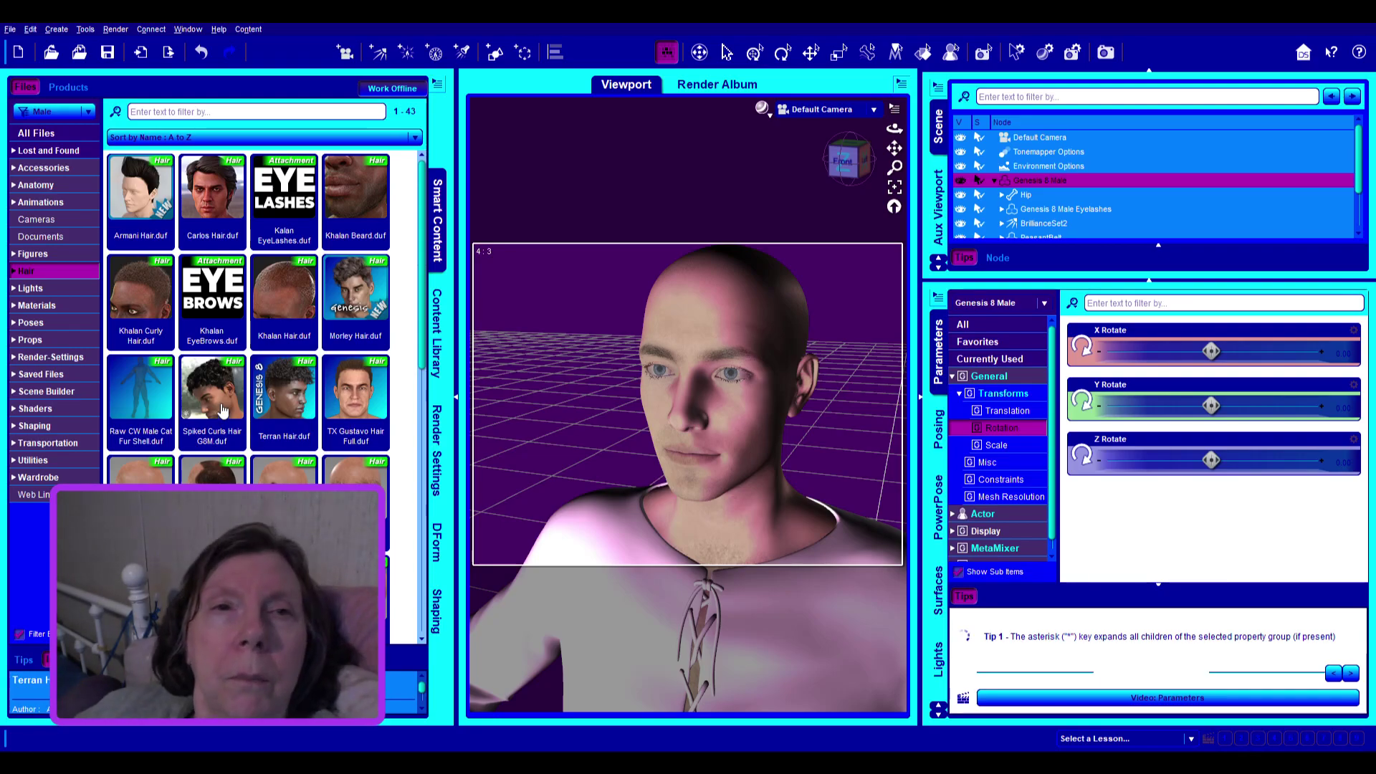
scroll(224, 412, "down", 4)
scroll(224, 410, "down", 4)
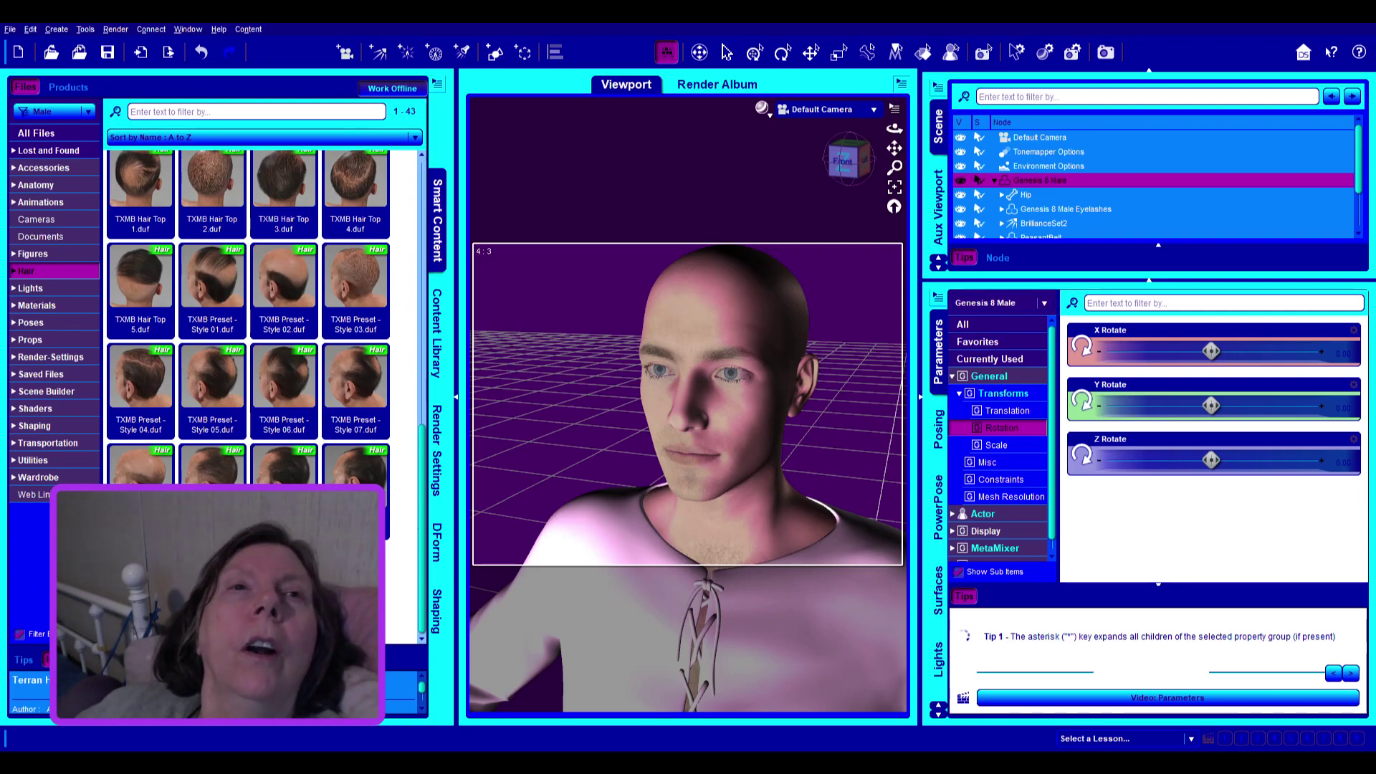
scroll(247, 308, "up", 10)
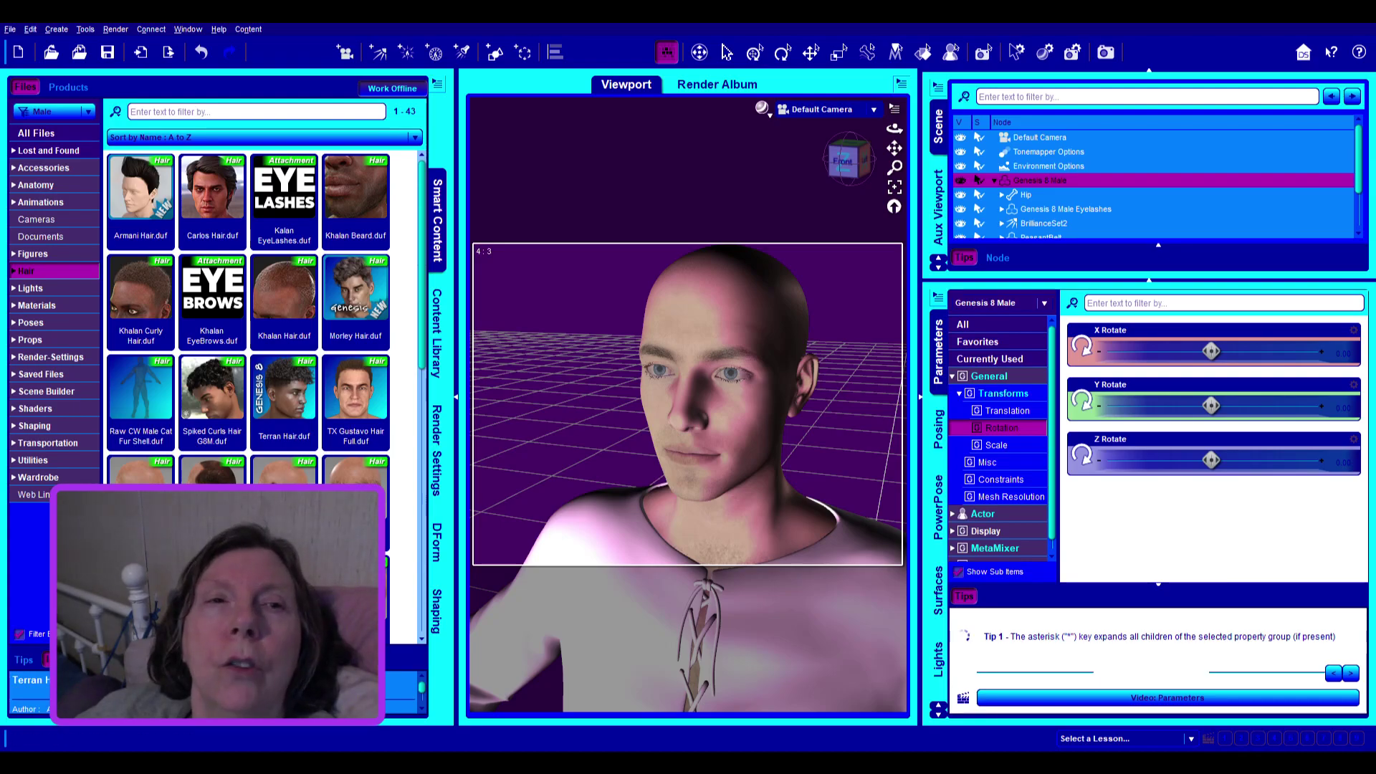
Turn off context filtering for the hair category and add Jonas Hair to the Genesis 8 Male figure
left_click(20, 635)
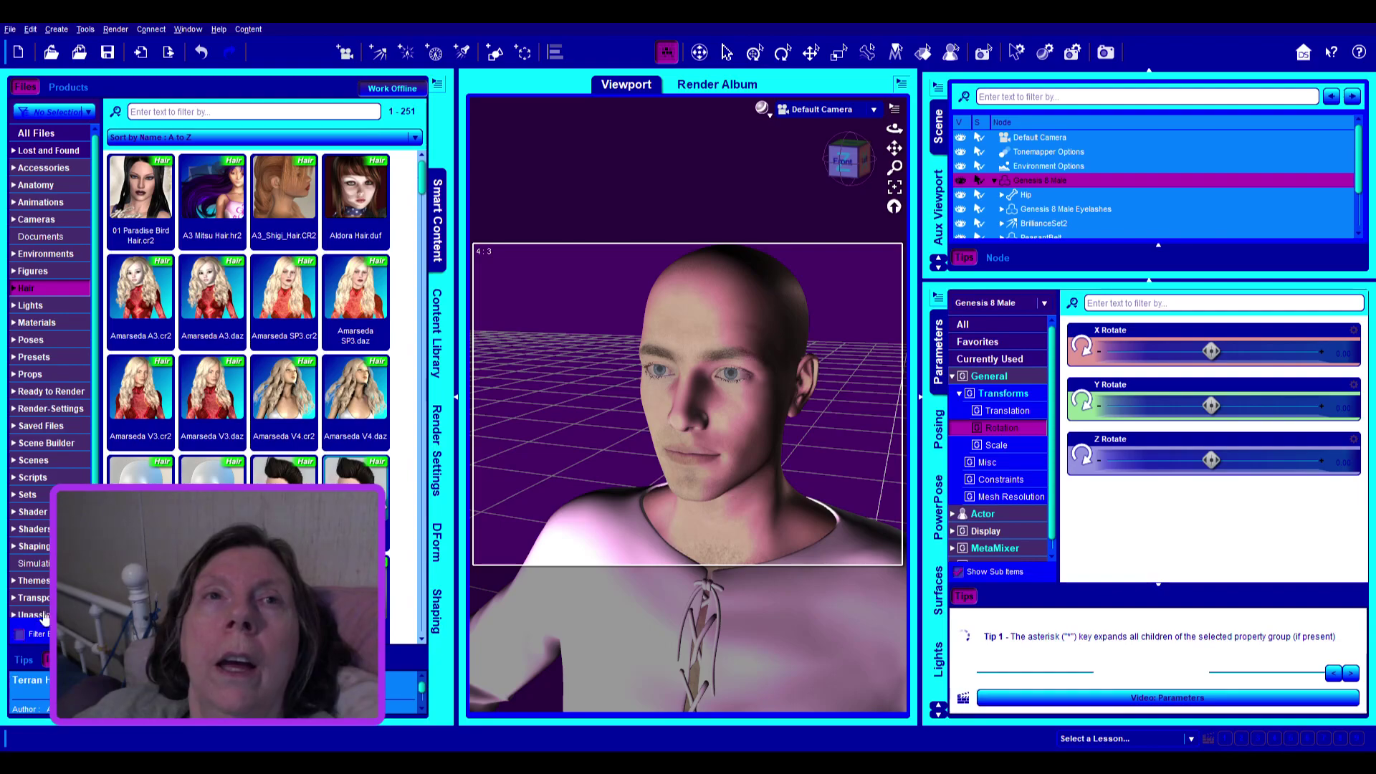
scroll(407, 416, "down", 3)
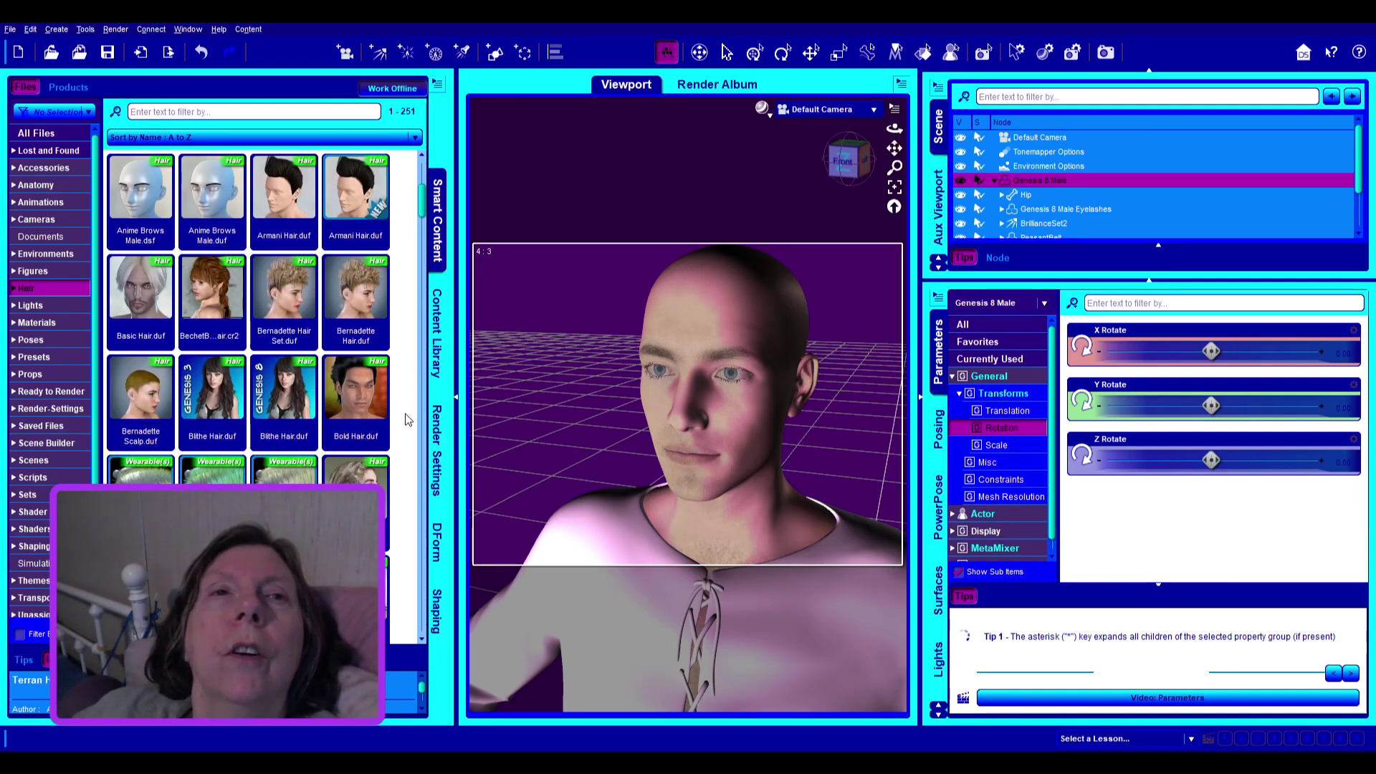
scroll(408, 420, "down", 3)
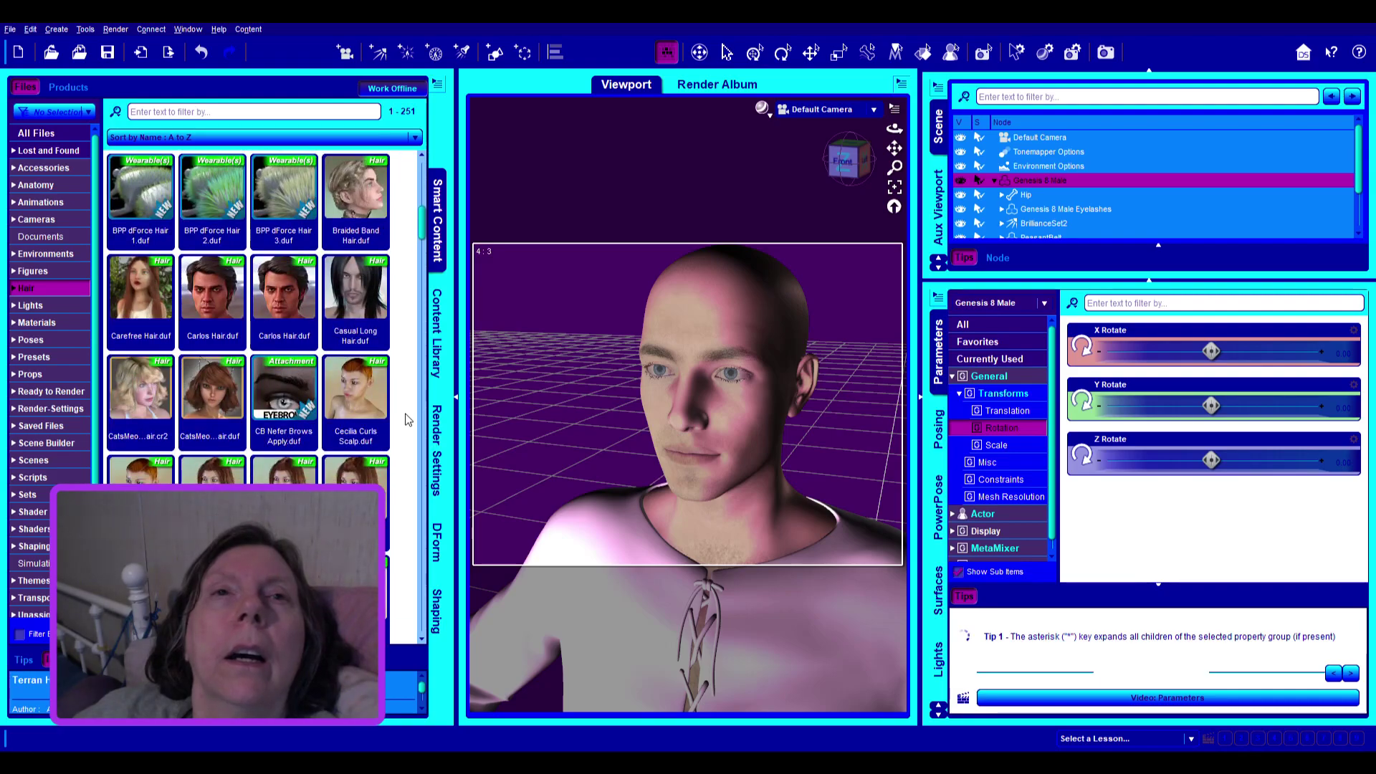
scroll(407, 420, "down", 2)
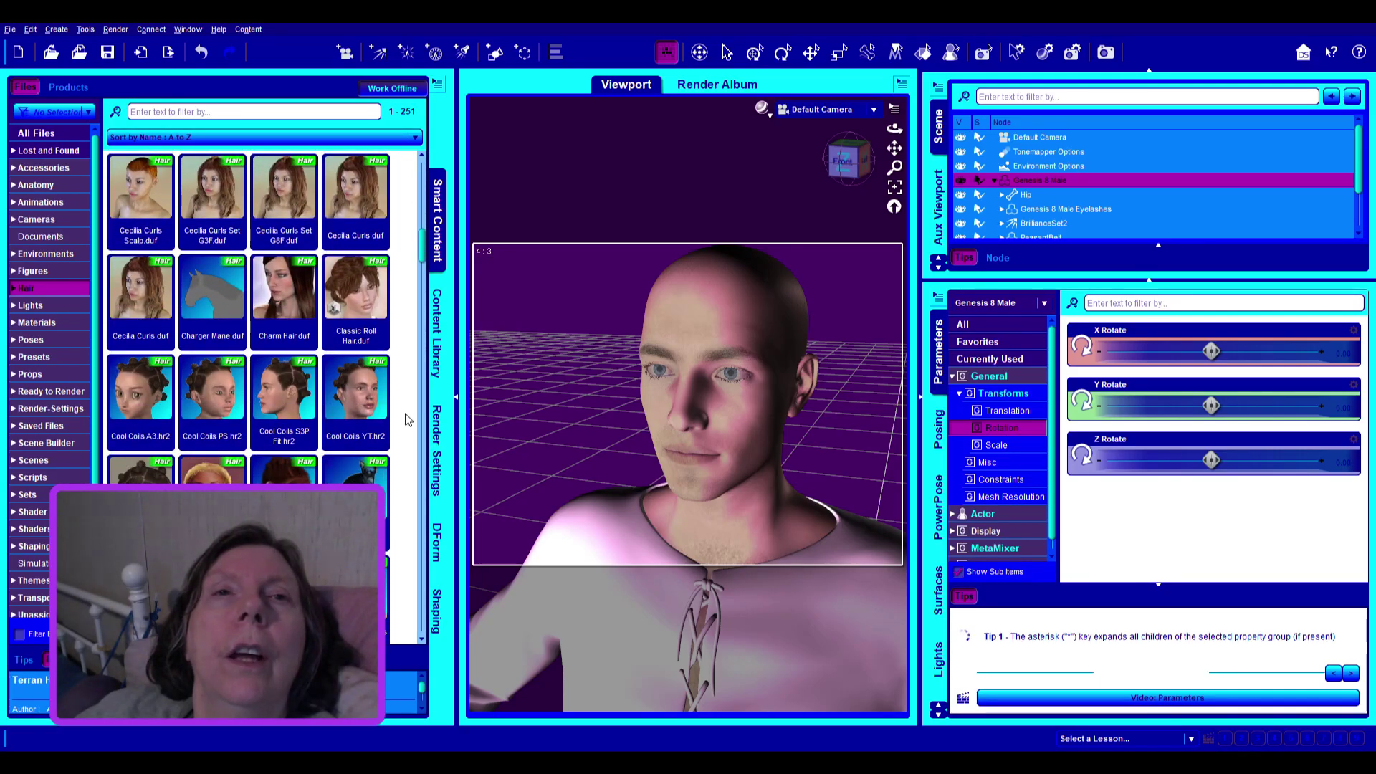
scroll(408, 420, "down", 3)
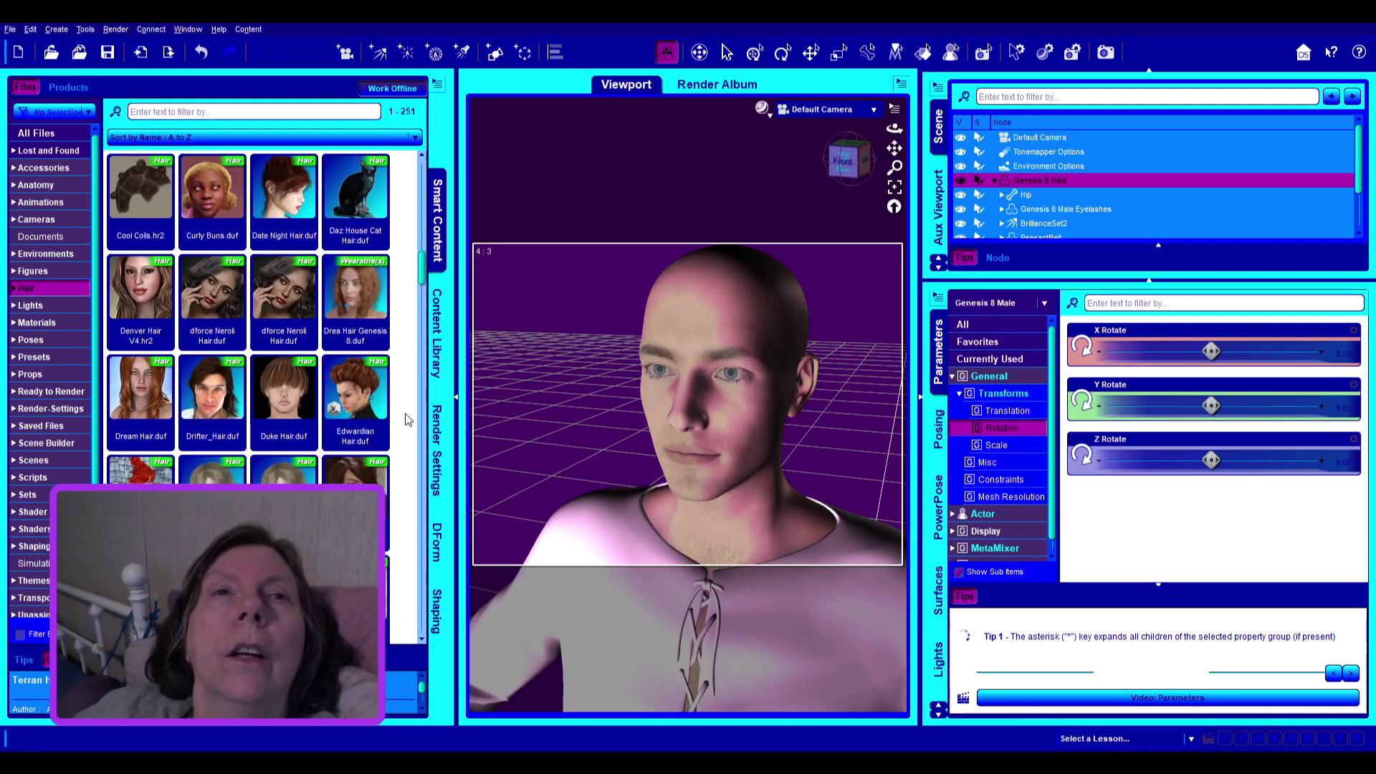
scroll(409, 420, "down", 3)
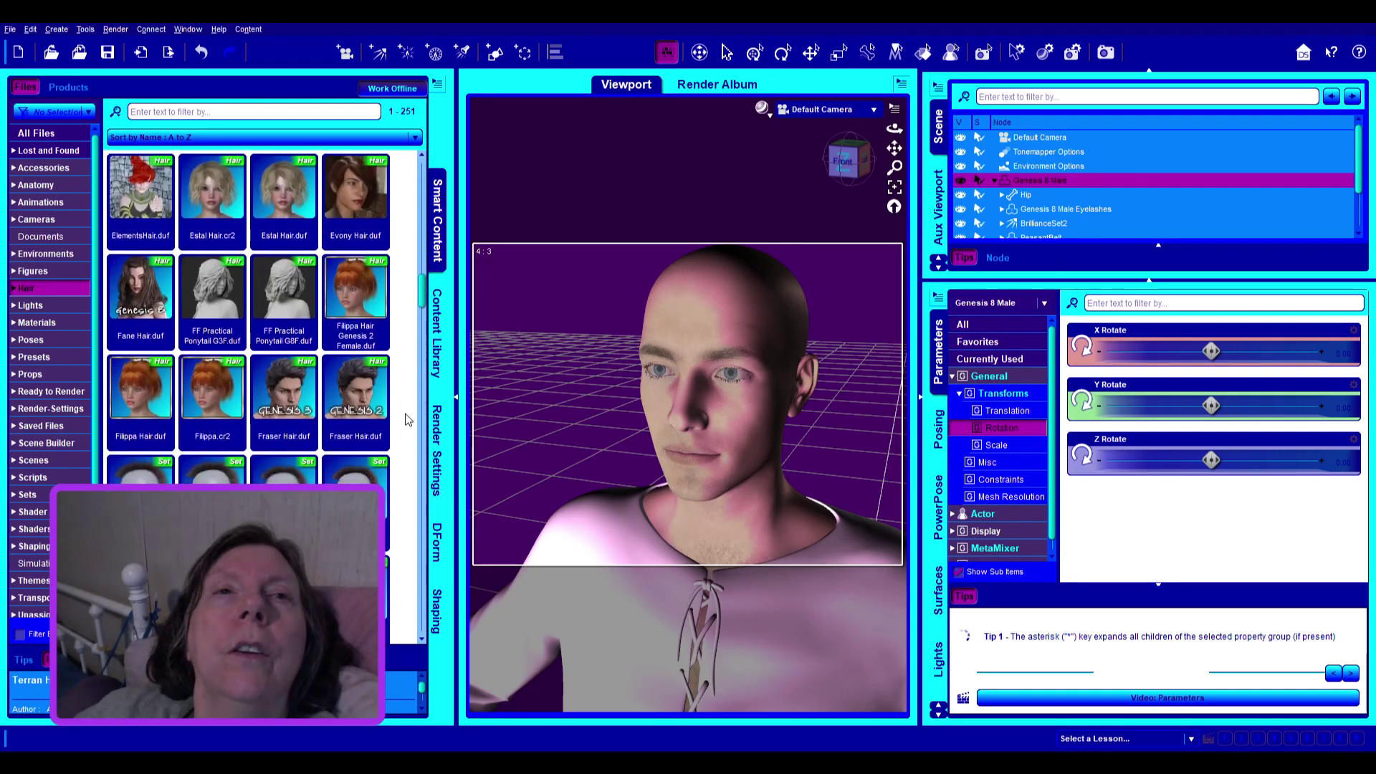
scroll(408, 419, "down", 3)
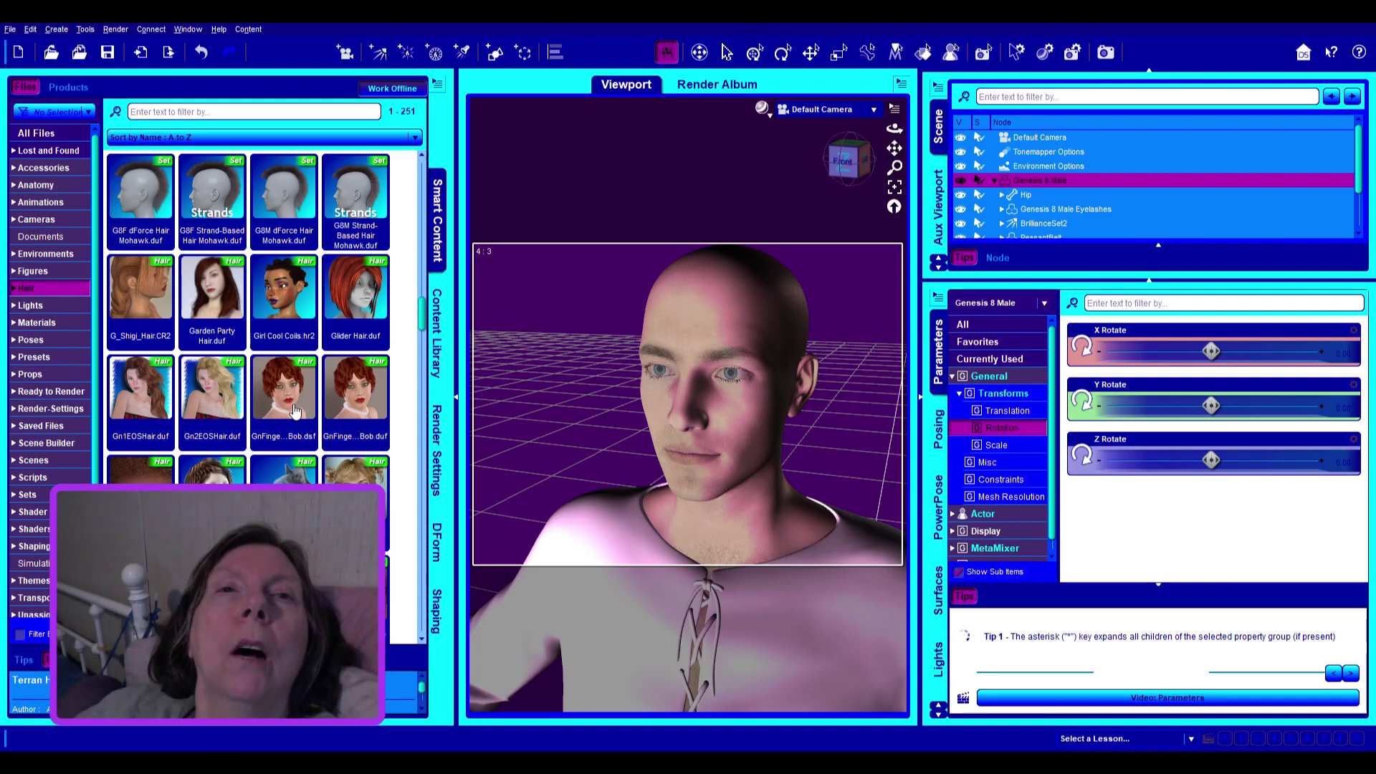
scroll(308, 408, "down", 5)
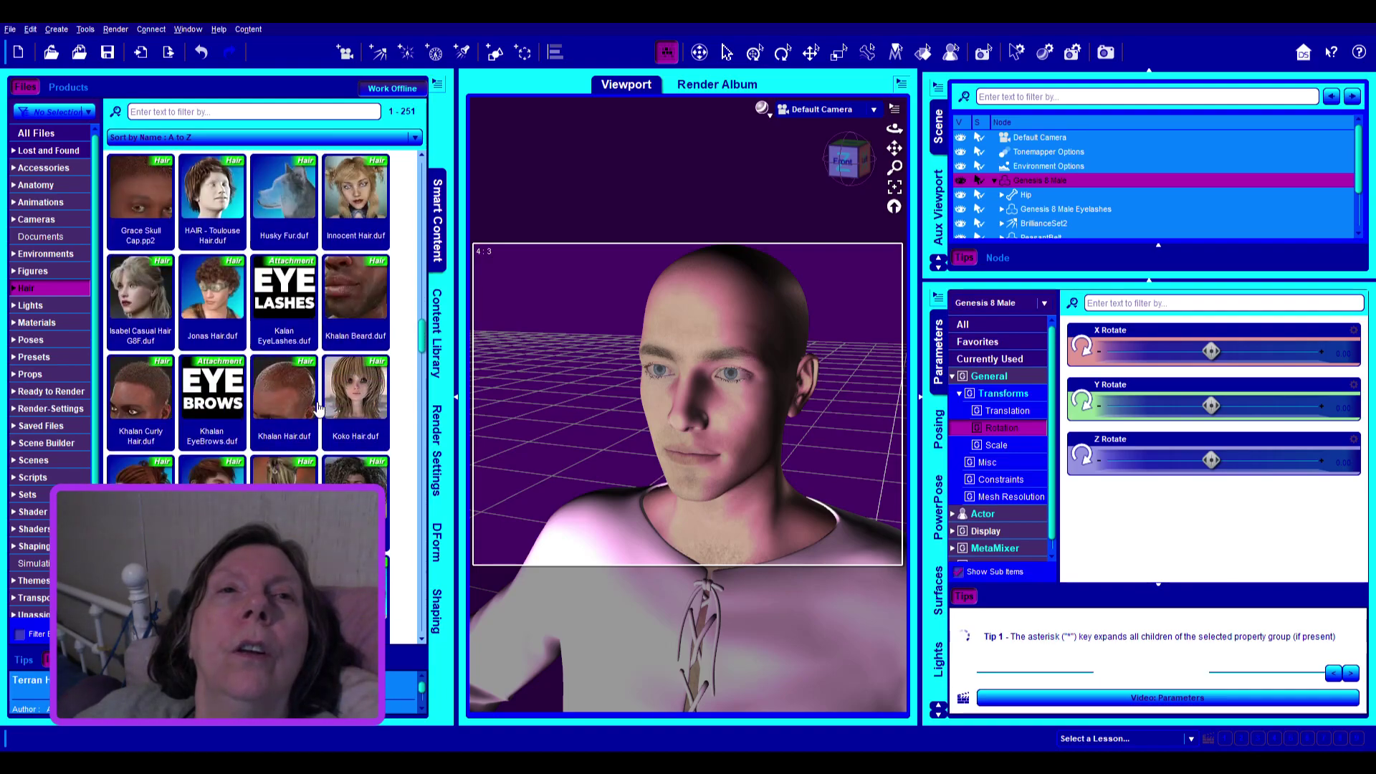
left_click(205, 324)
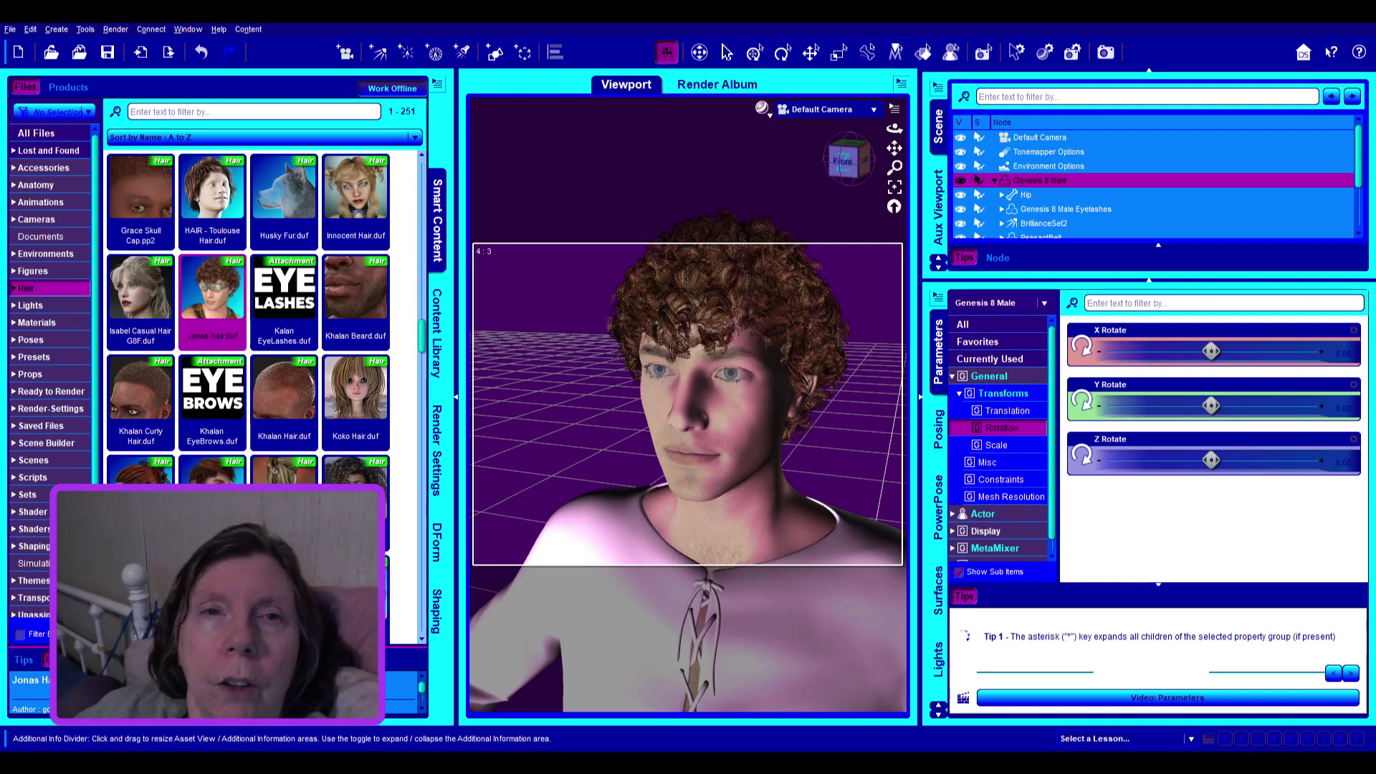
Check the file name and path details of the Jonas Hair item
left_click(219, 649)
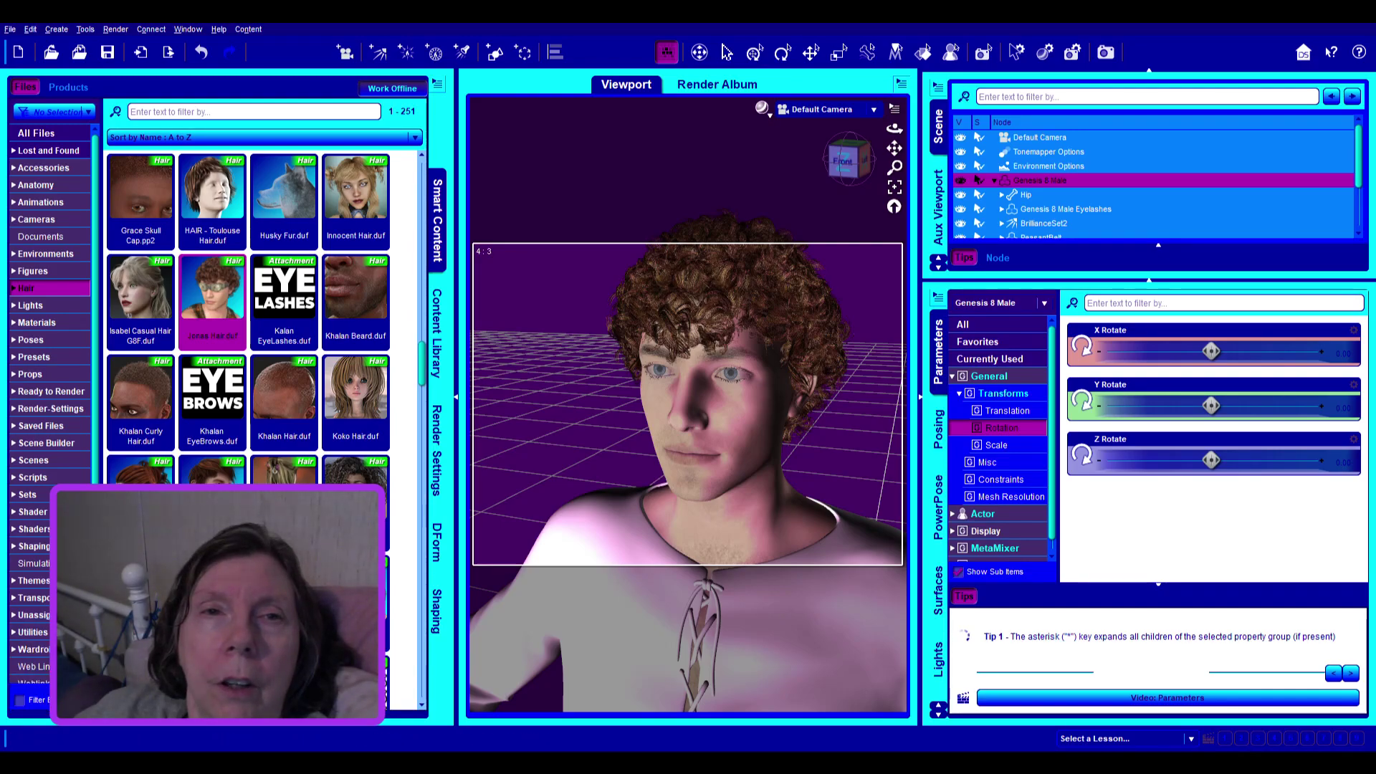
left_click(221, 714)
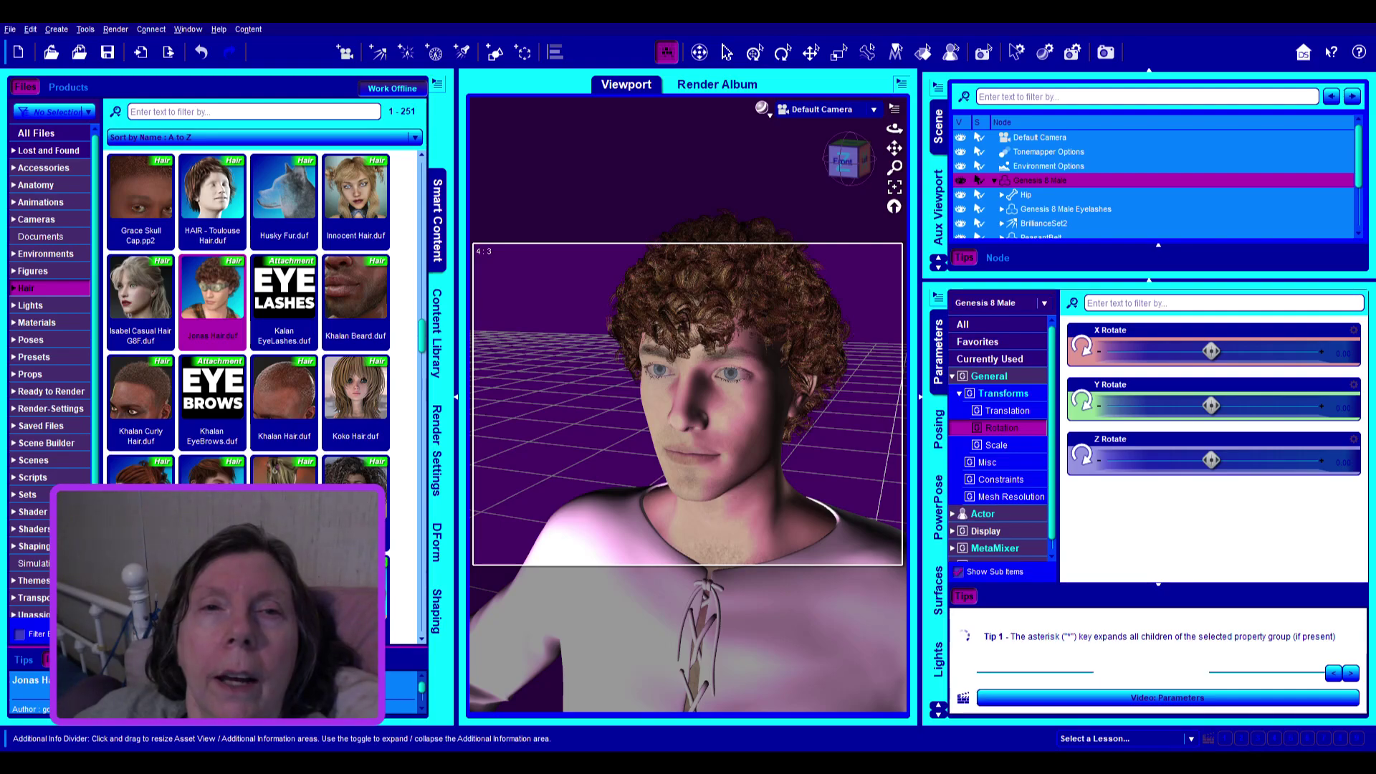
left_click(219, 649)
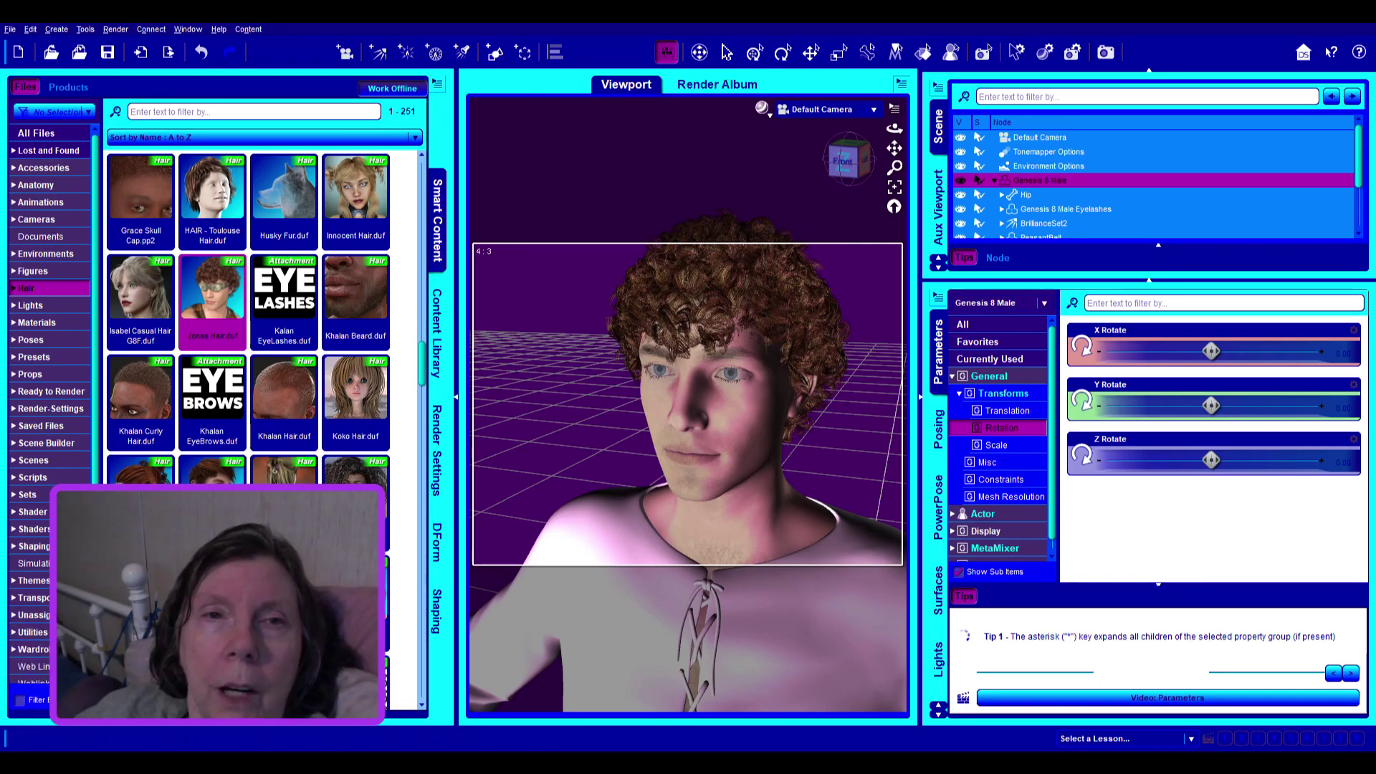
left_click(236, 706)
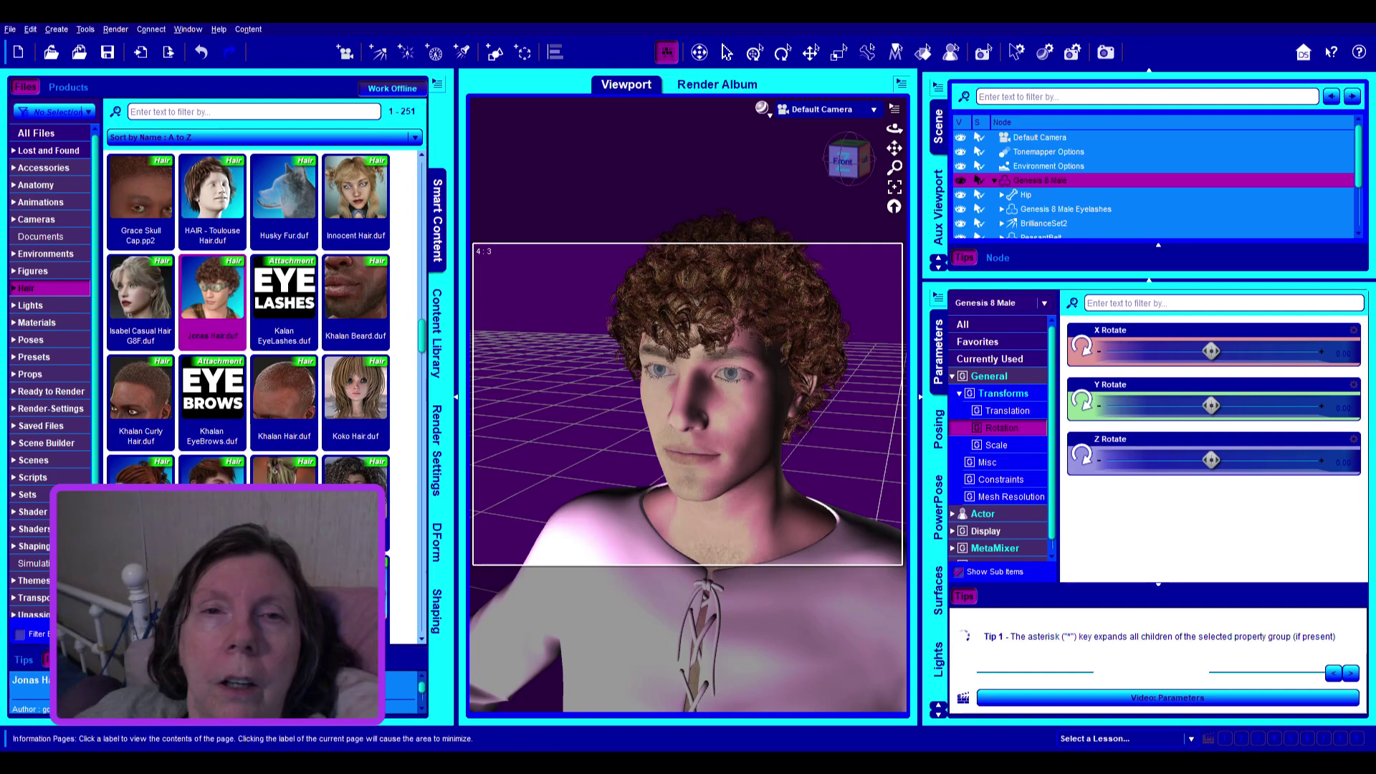
scroll(408, 697, "down", 3)
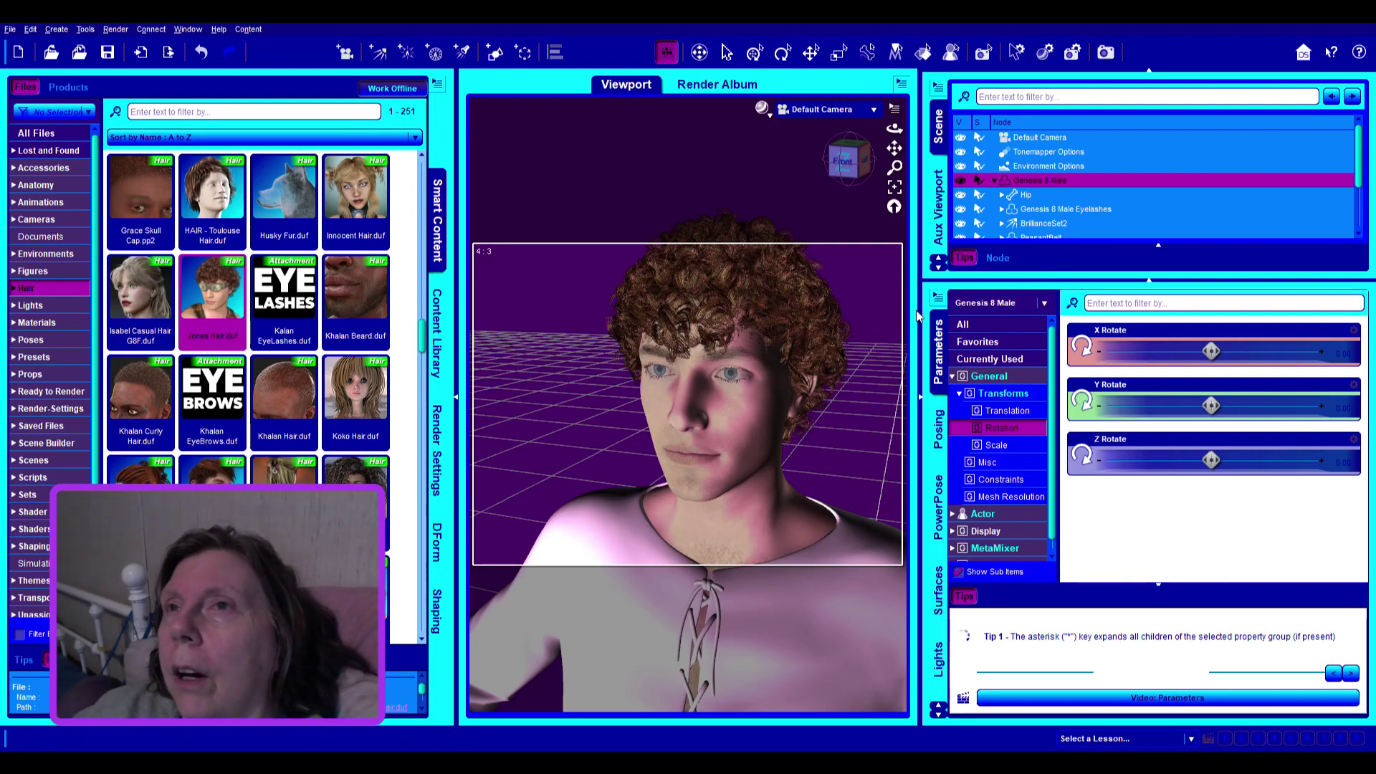
Select the Jonas Hair in the scene and expand the Iray category of the materials library
scroll(1245, 180, "down", 2)
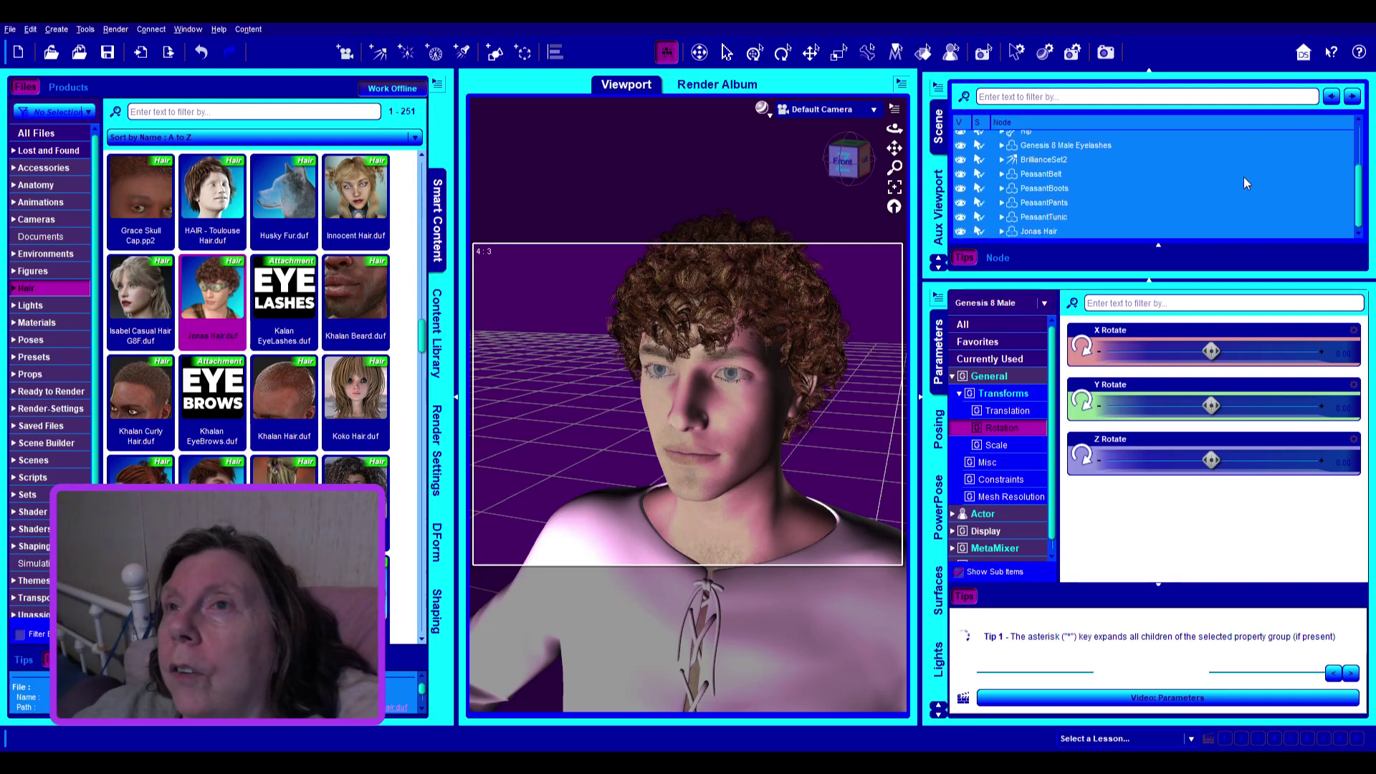
left_click(1039, 233)
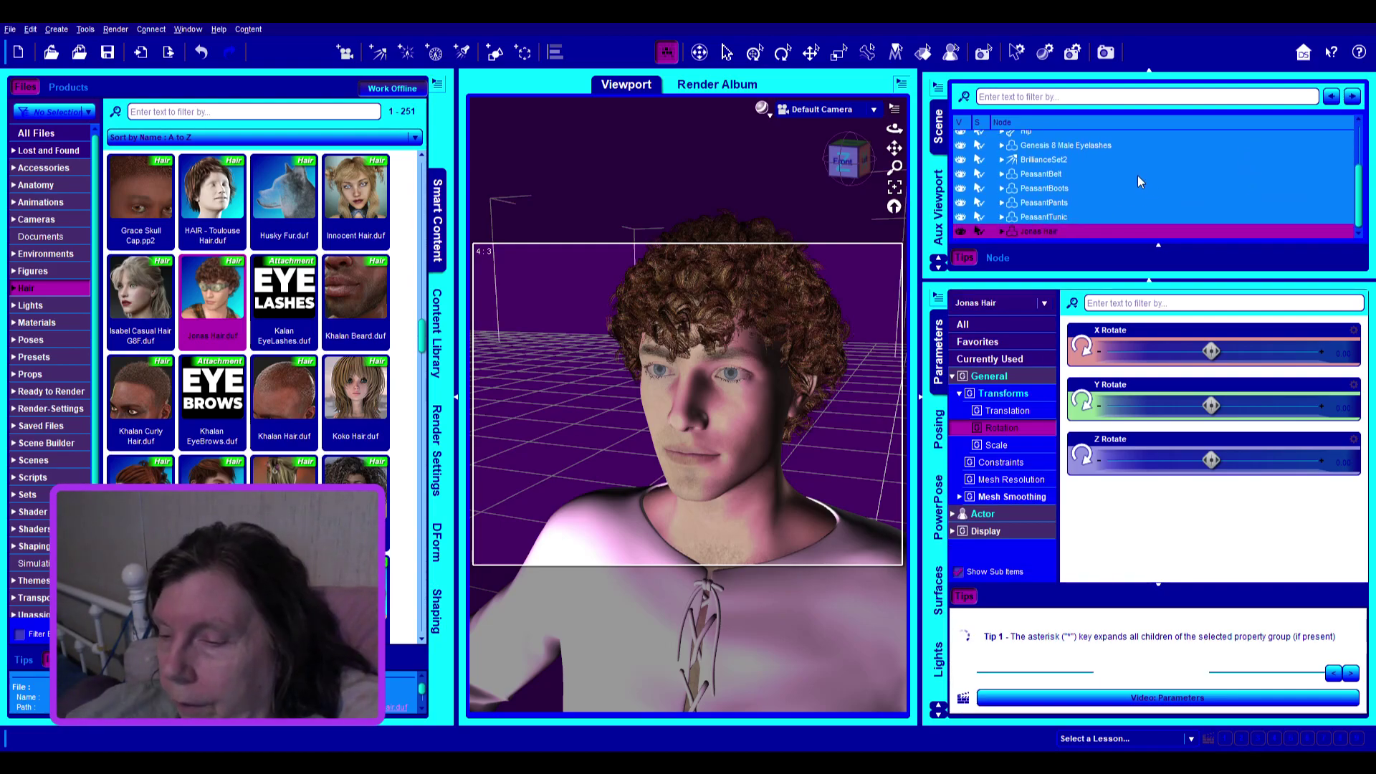
key("Delete")
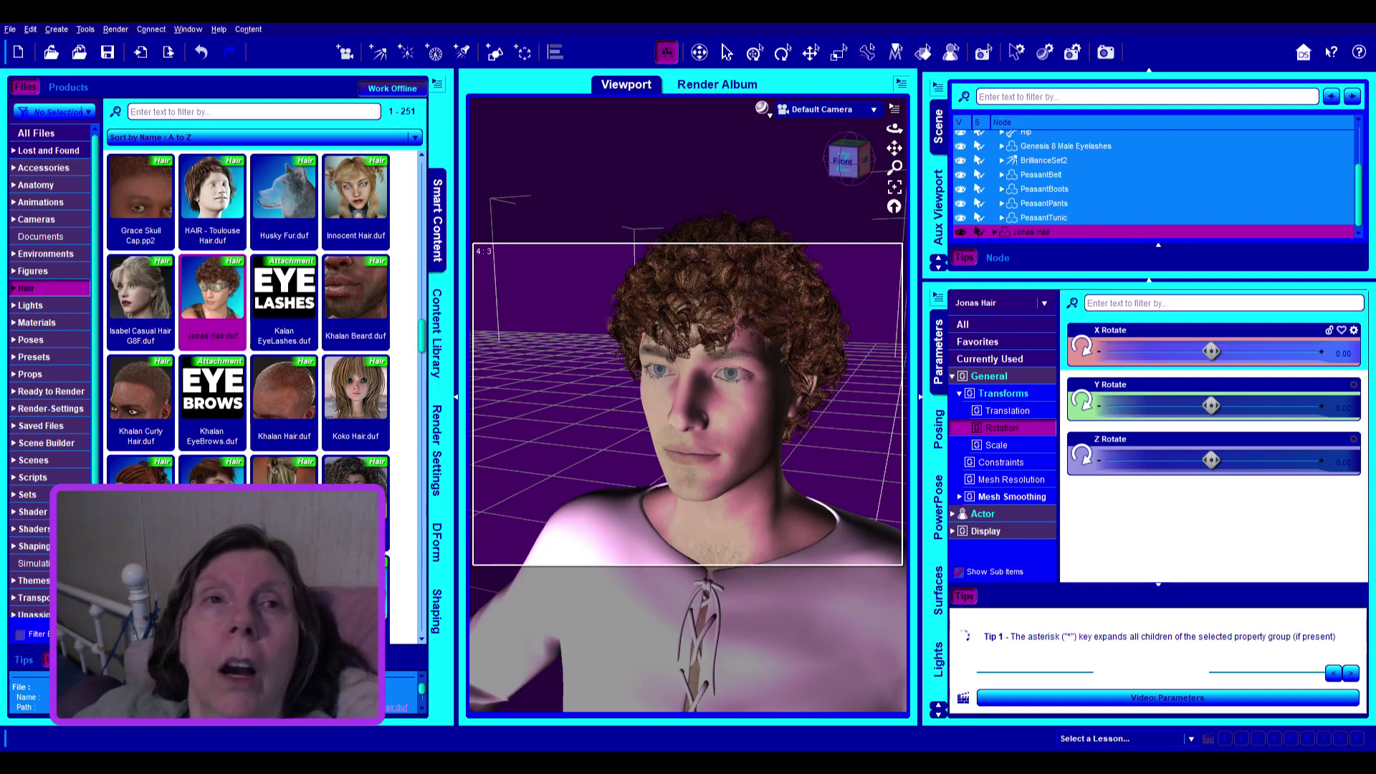
left_click(35, 324)
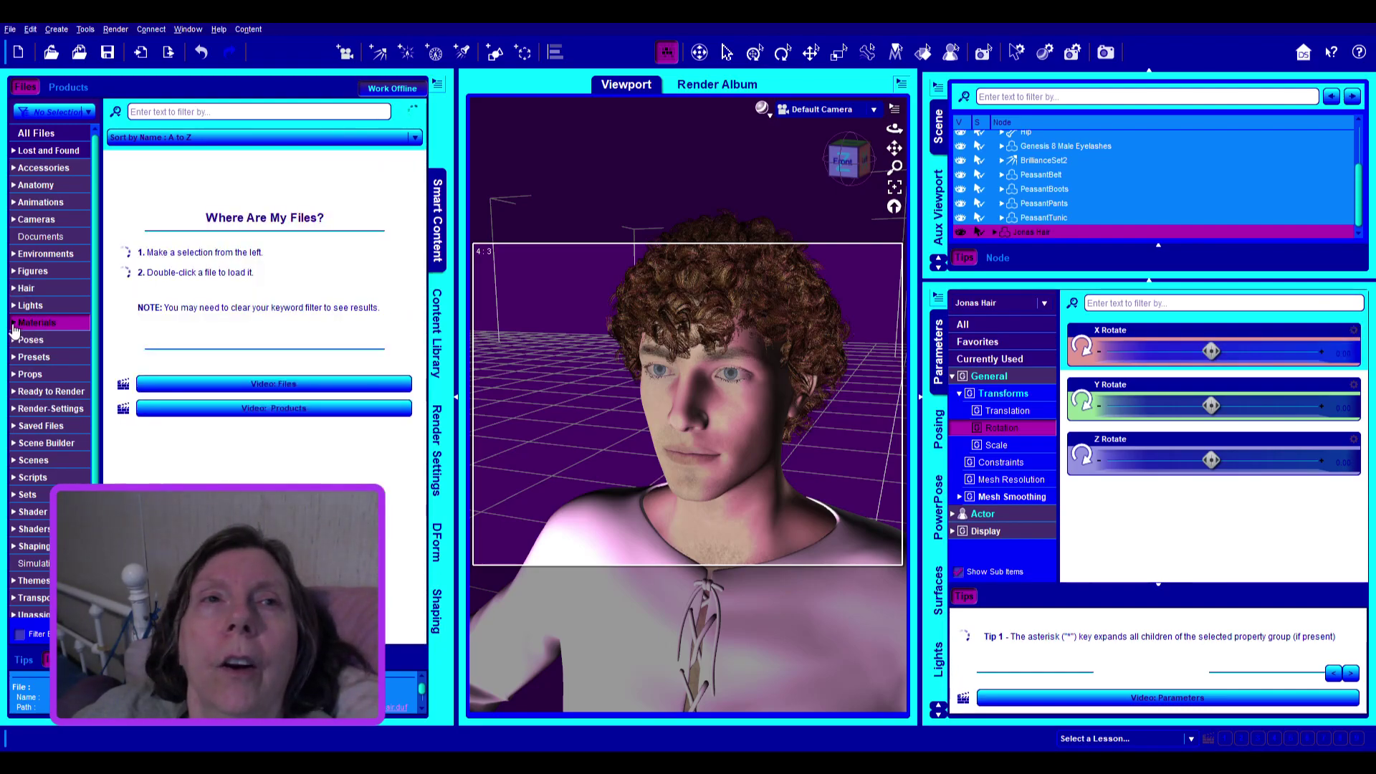
left_click(13, 324)
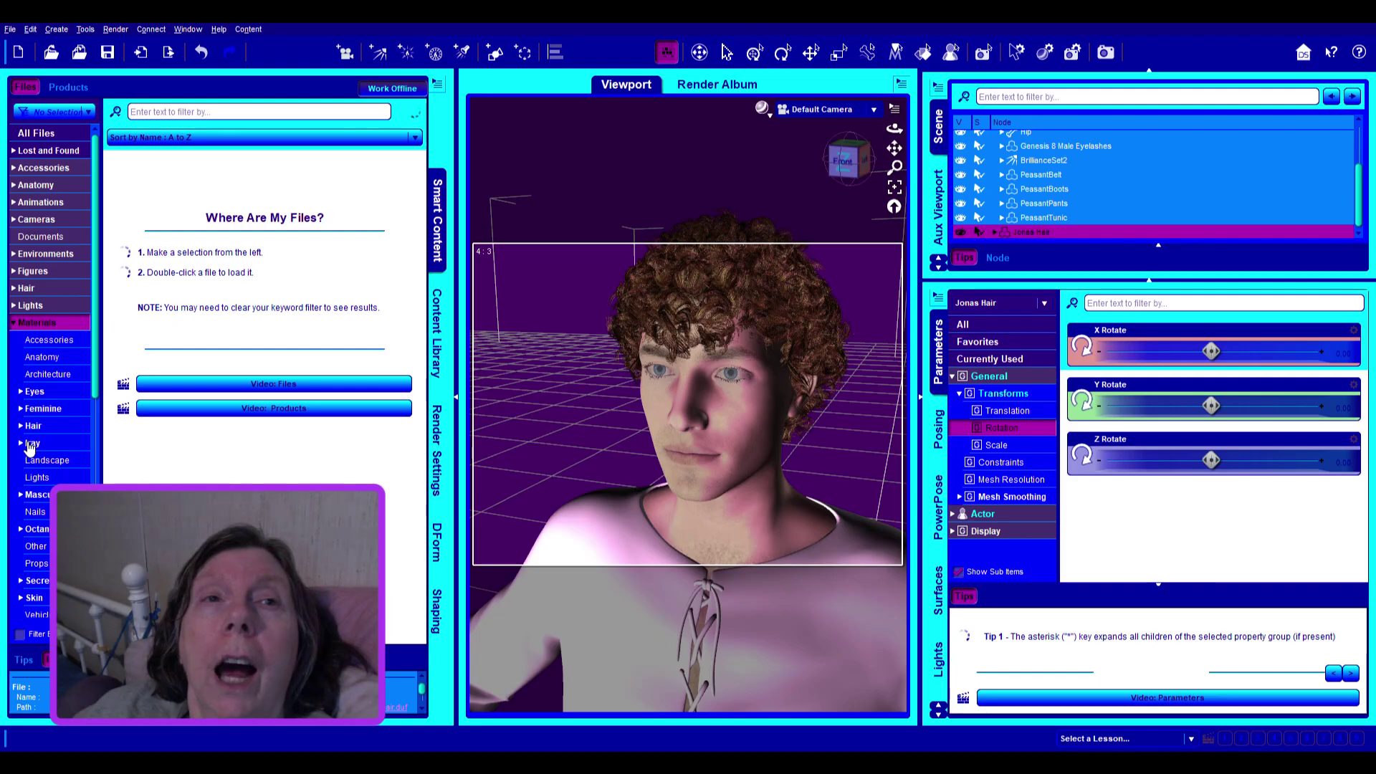
left_click(30, 445)
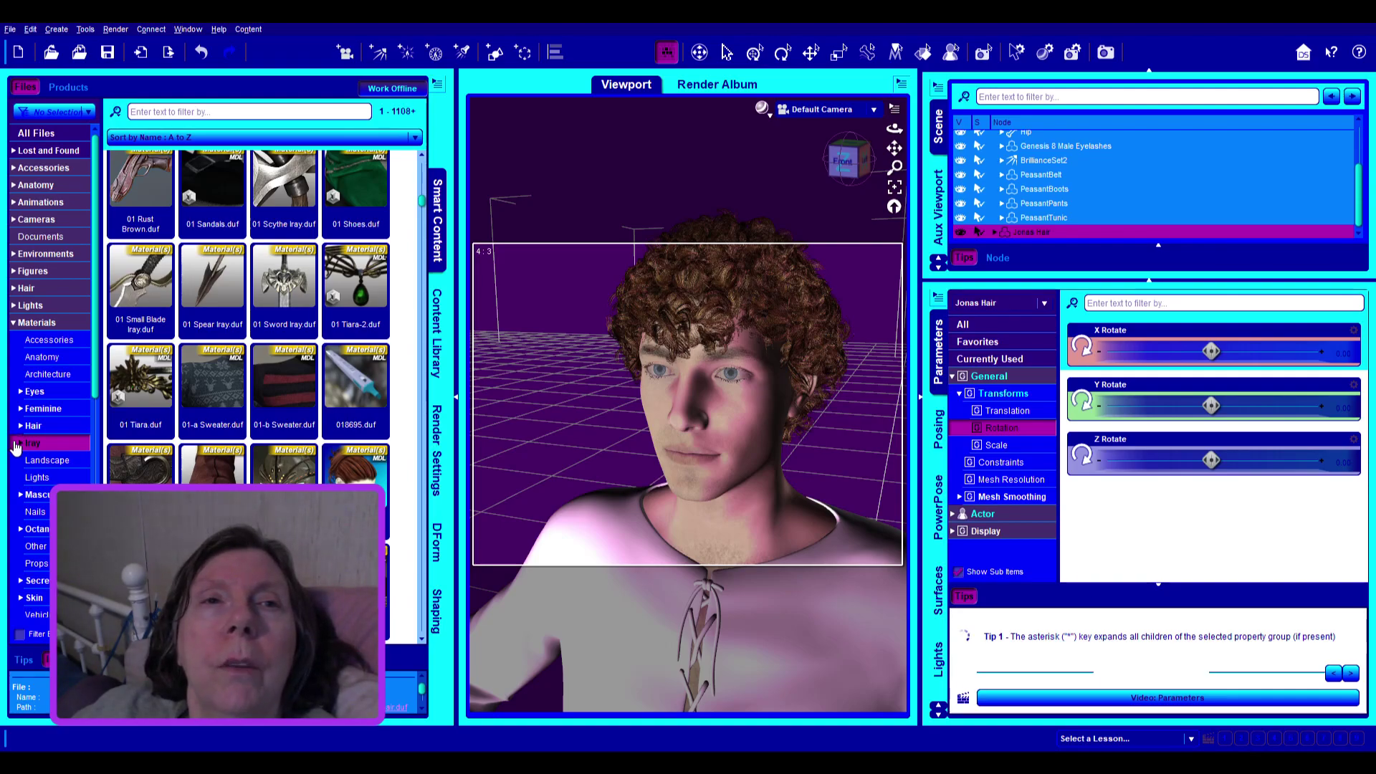
left_click(18, 446)
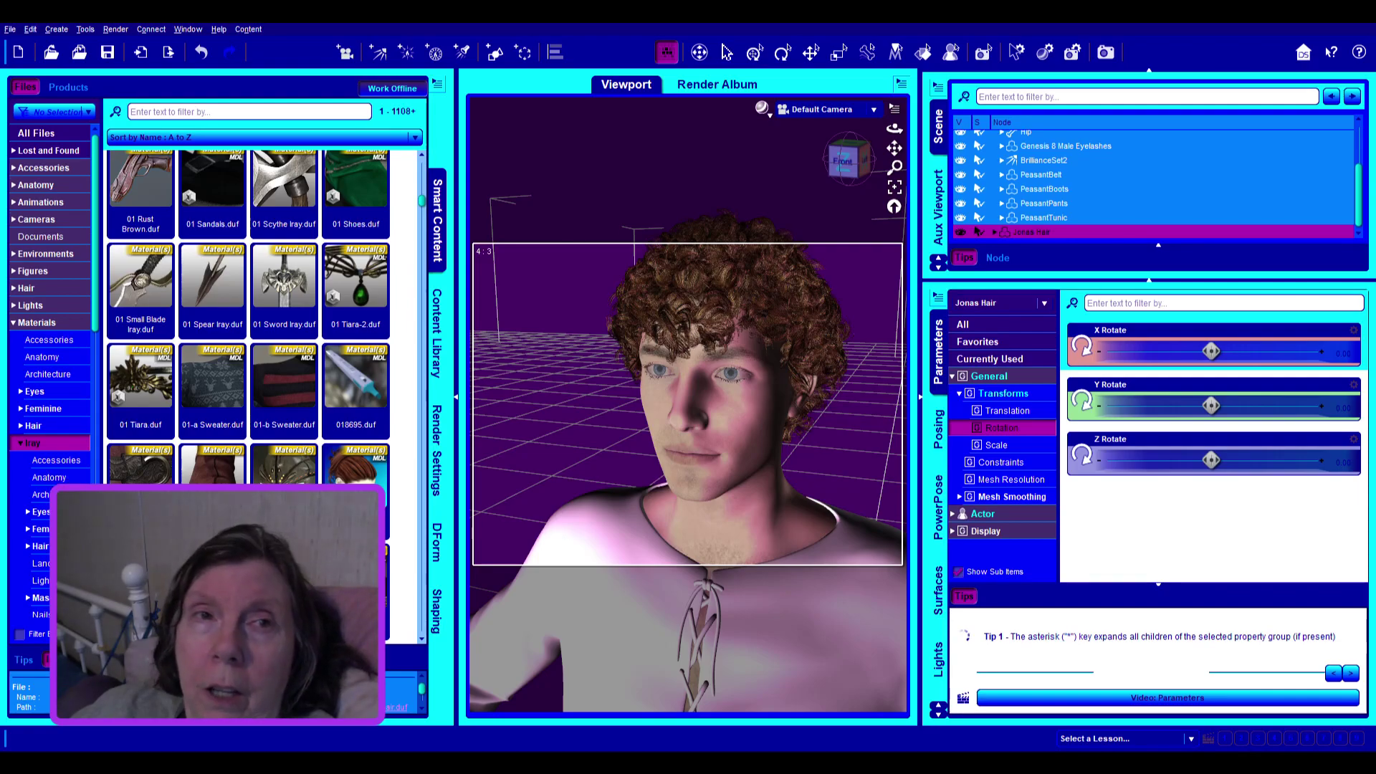
Filter the Iray hair colors by context and apply the 11 Jonas Hair IRAY material to the hair
scroll(41, 527, "down", 2)
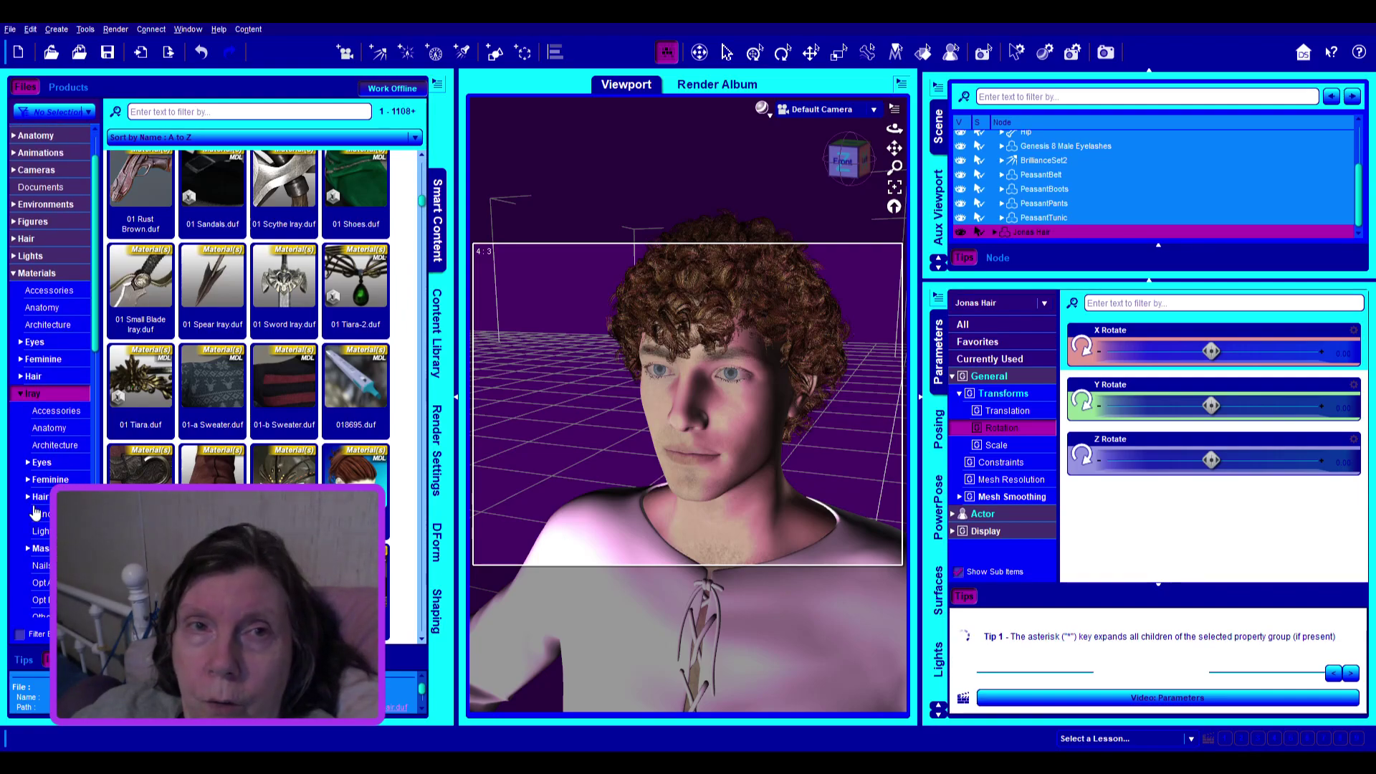
left_click(38, 497)
left_click(27, 498)
left_click(43, 531)
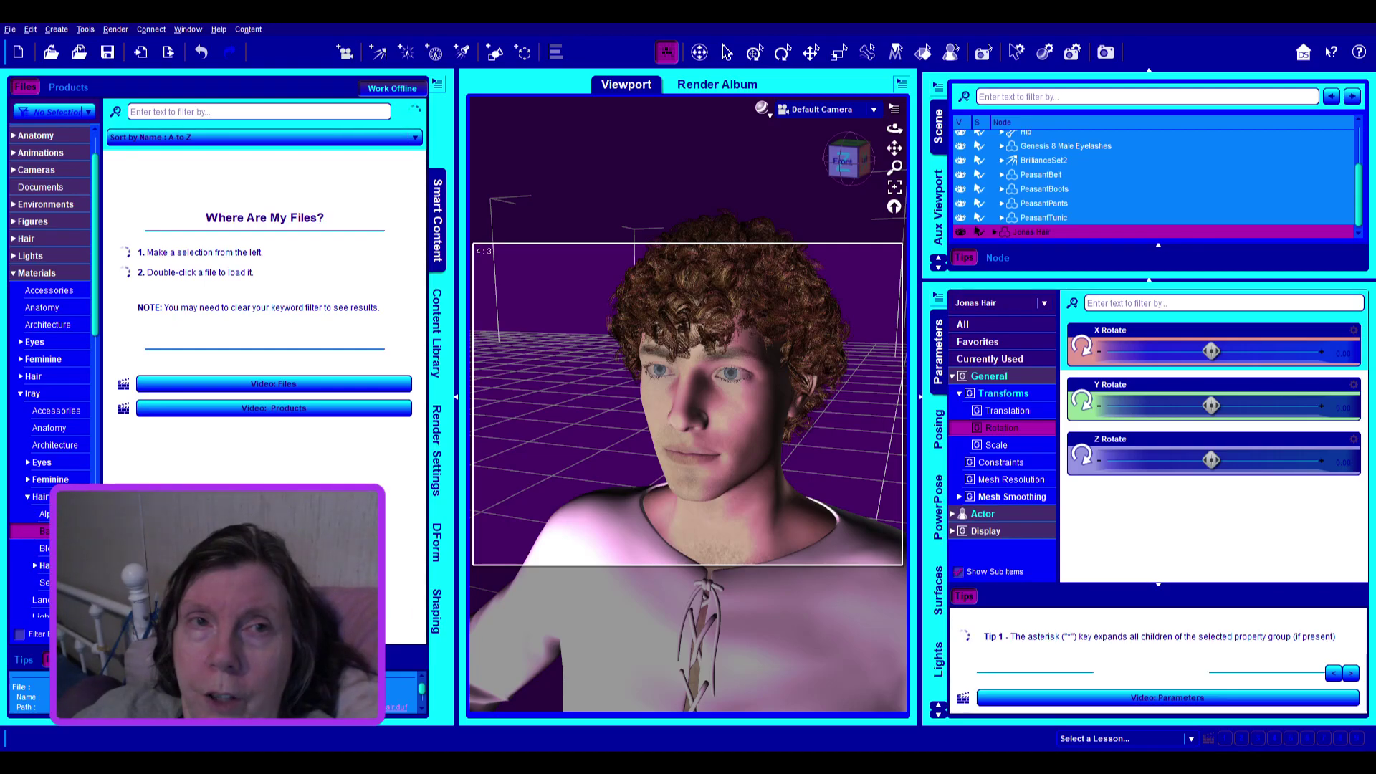
left_click(44, 565)
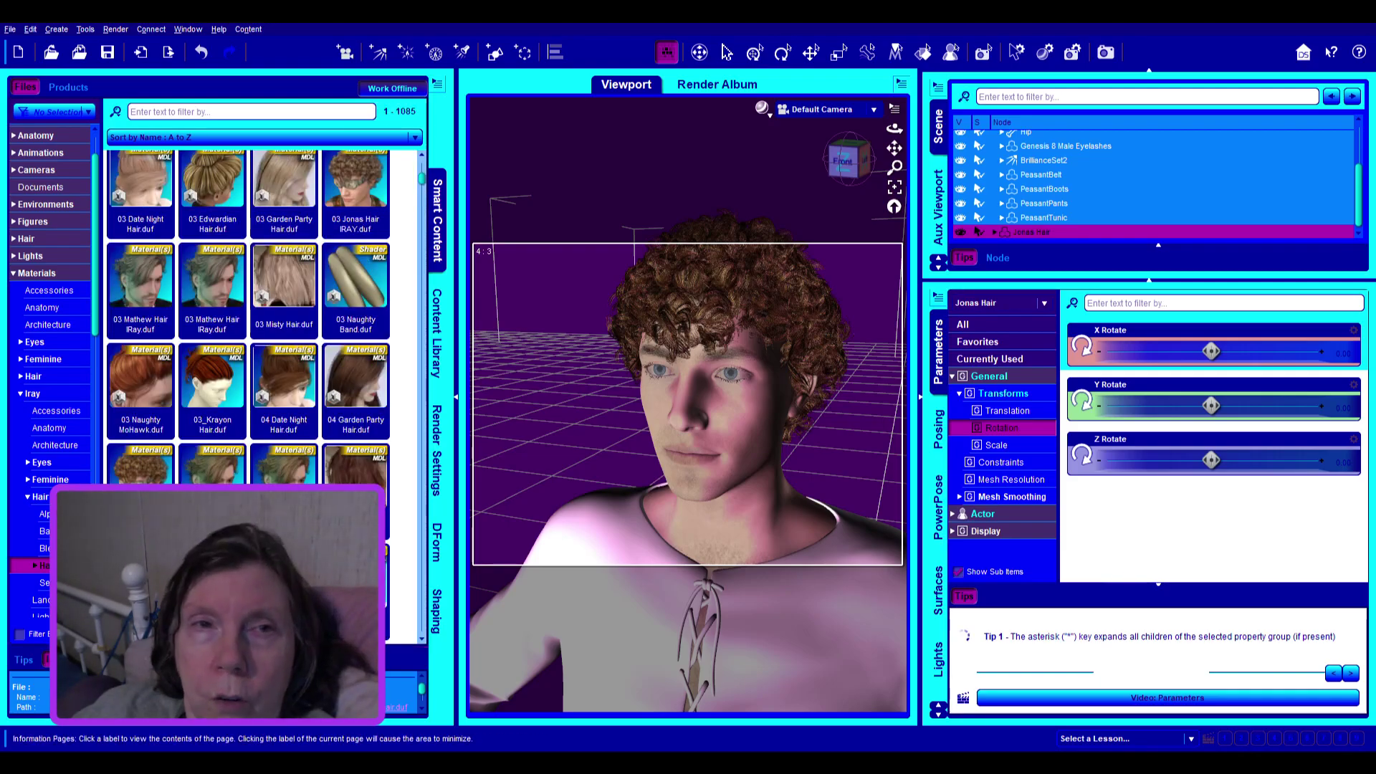
left_click(20, 636)
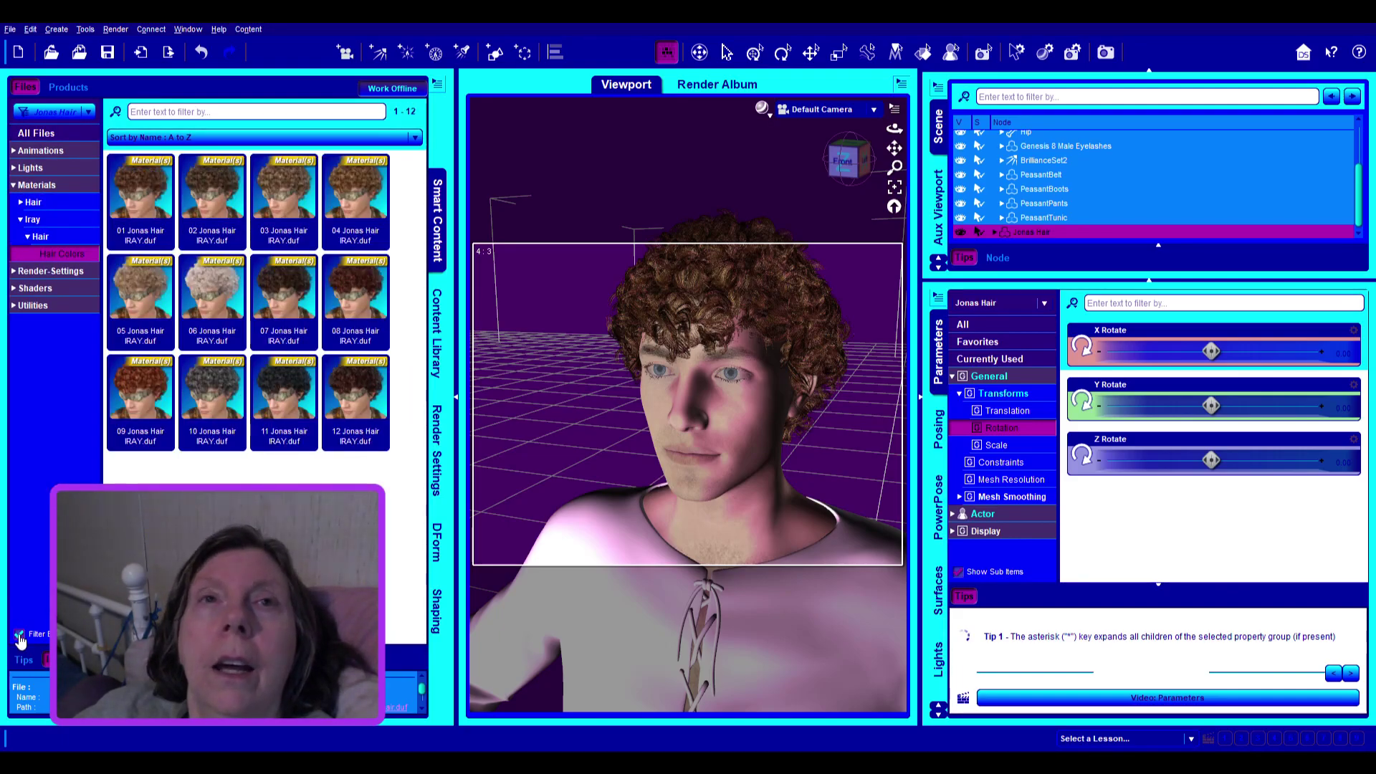
double_click(278, 406)
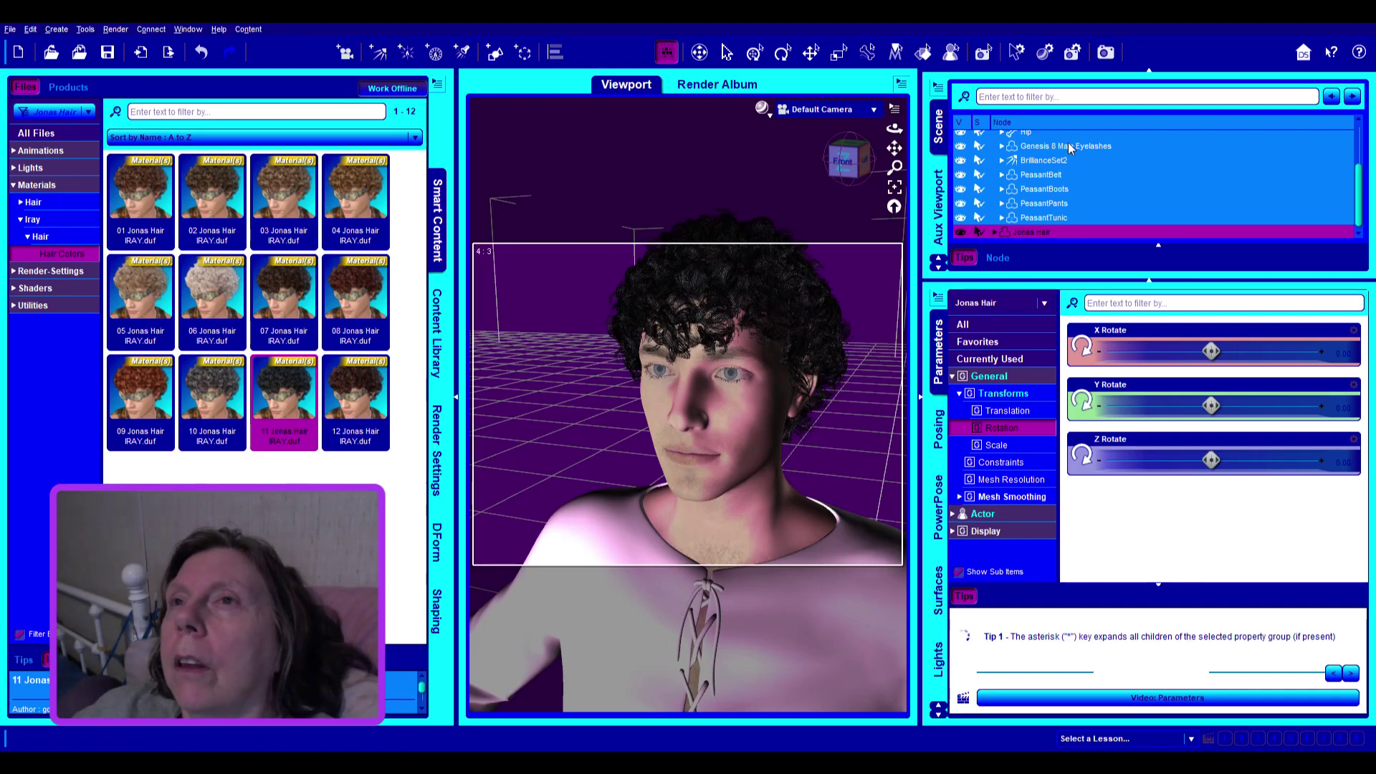
Apply the David Eyes 3 material from the Iray eye materials to the Genesis 8 Male figure
scroll(1057, 162, "up", 3)
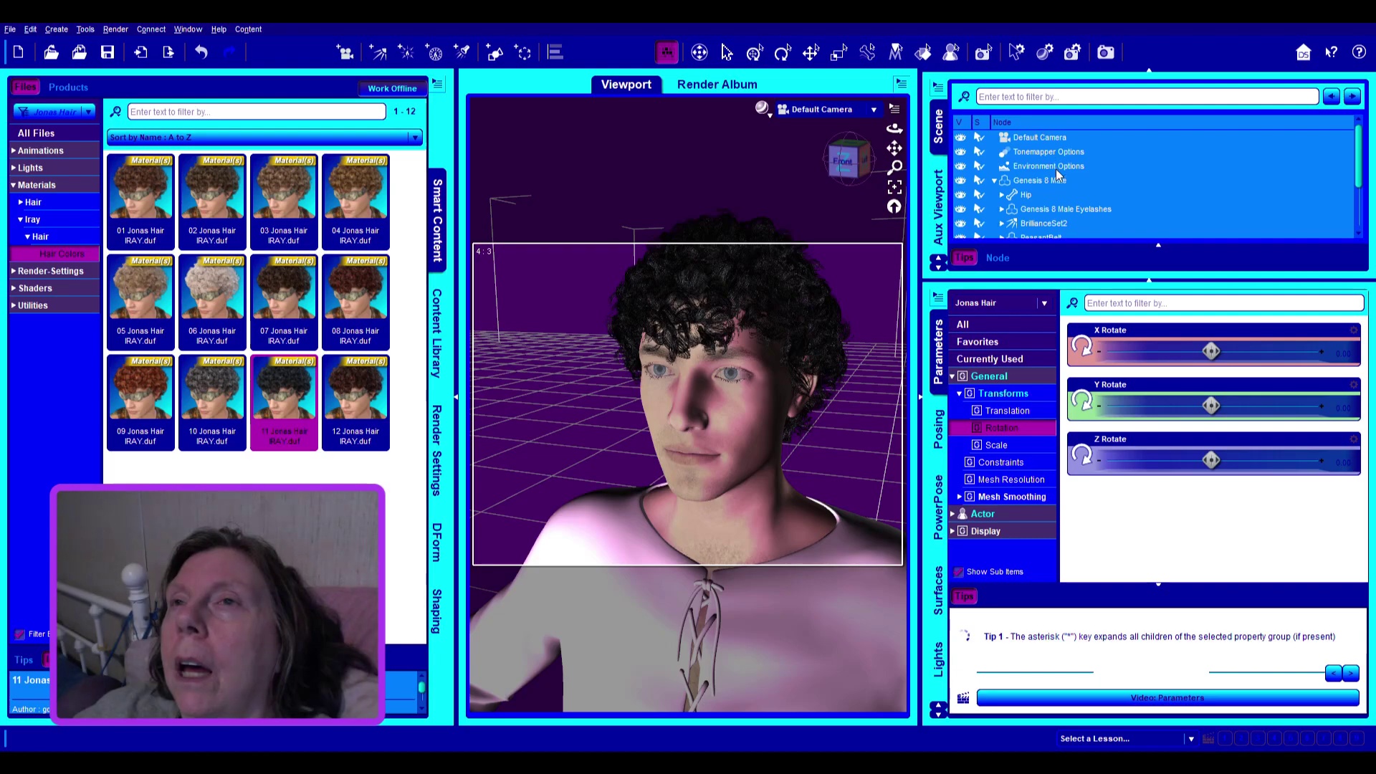
left_click(1047, 181)
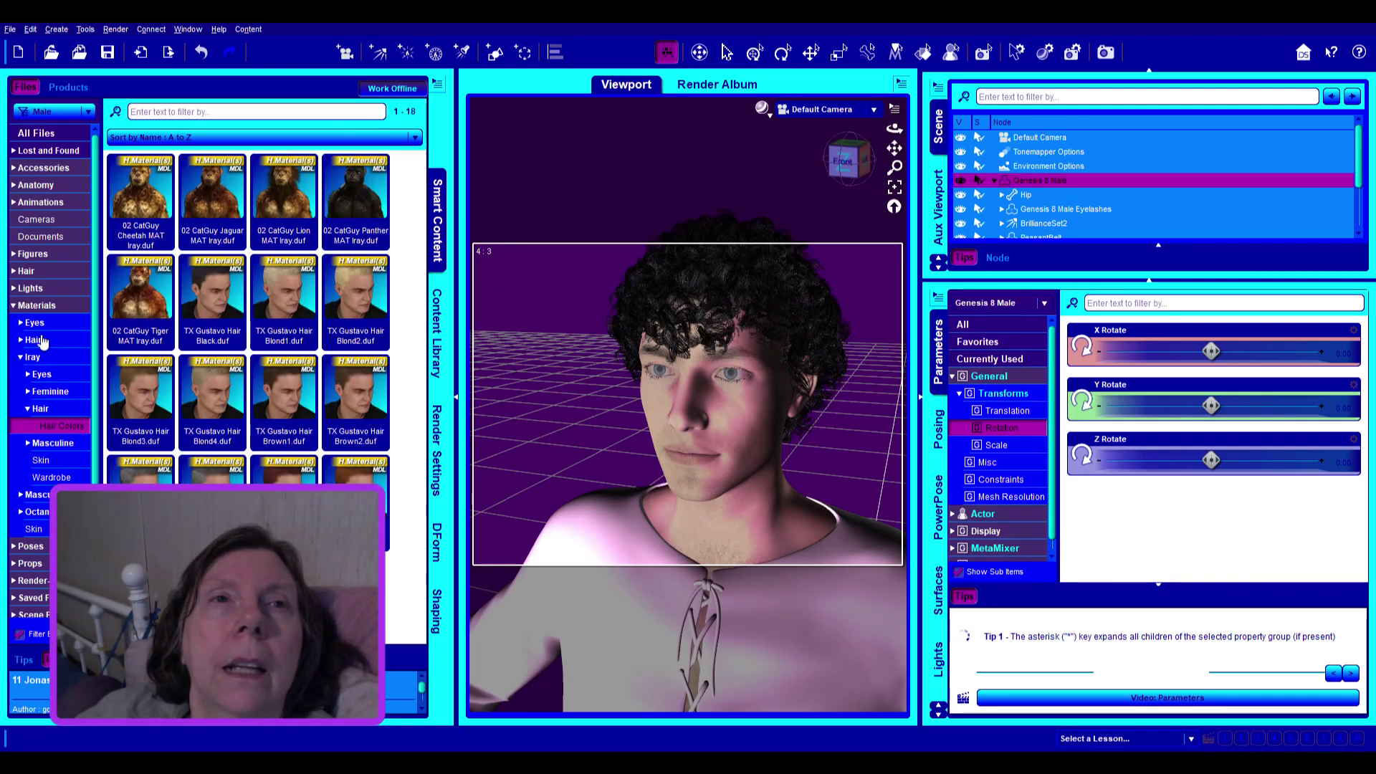
left_click(38, 375)
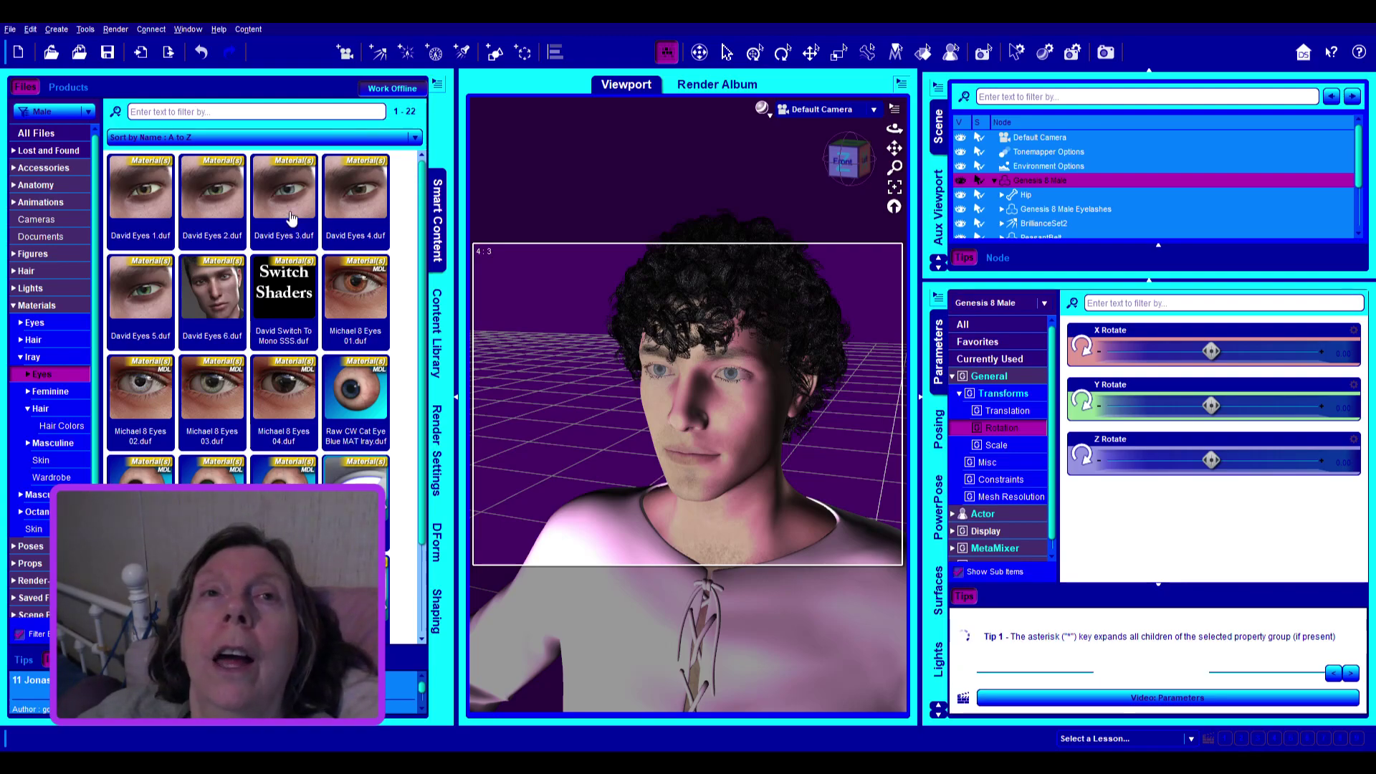
left_click(290, 218)
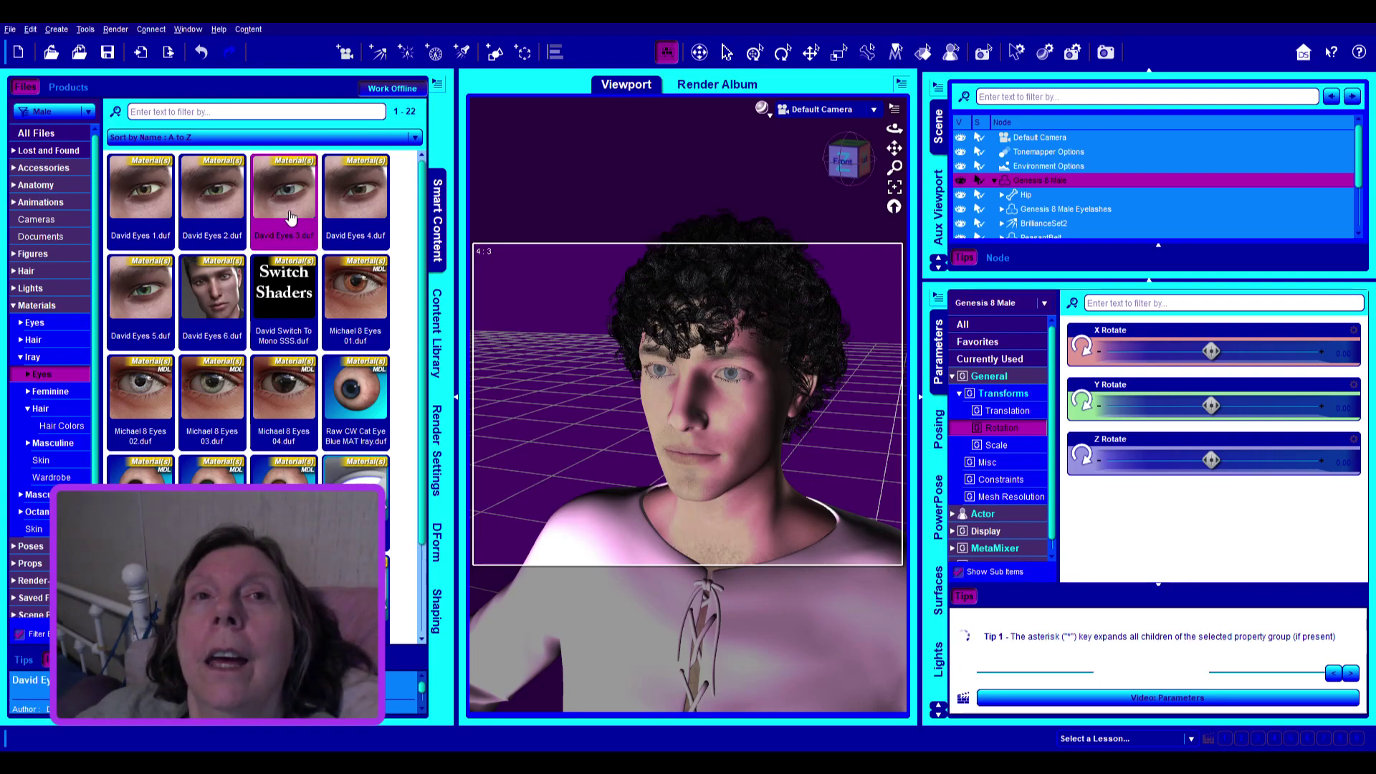
Try the David Eyes 3 material on the Genesis 8 Male figure again and undo it
double_click(290, 215)
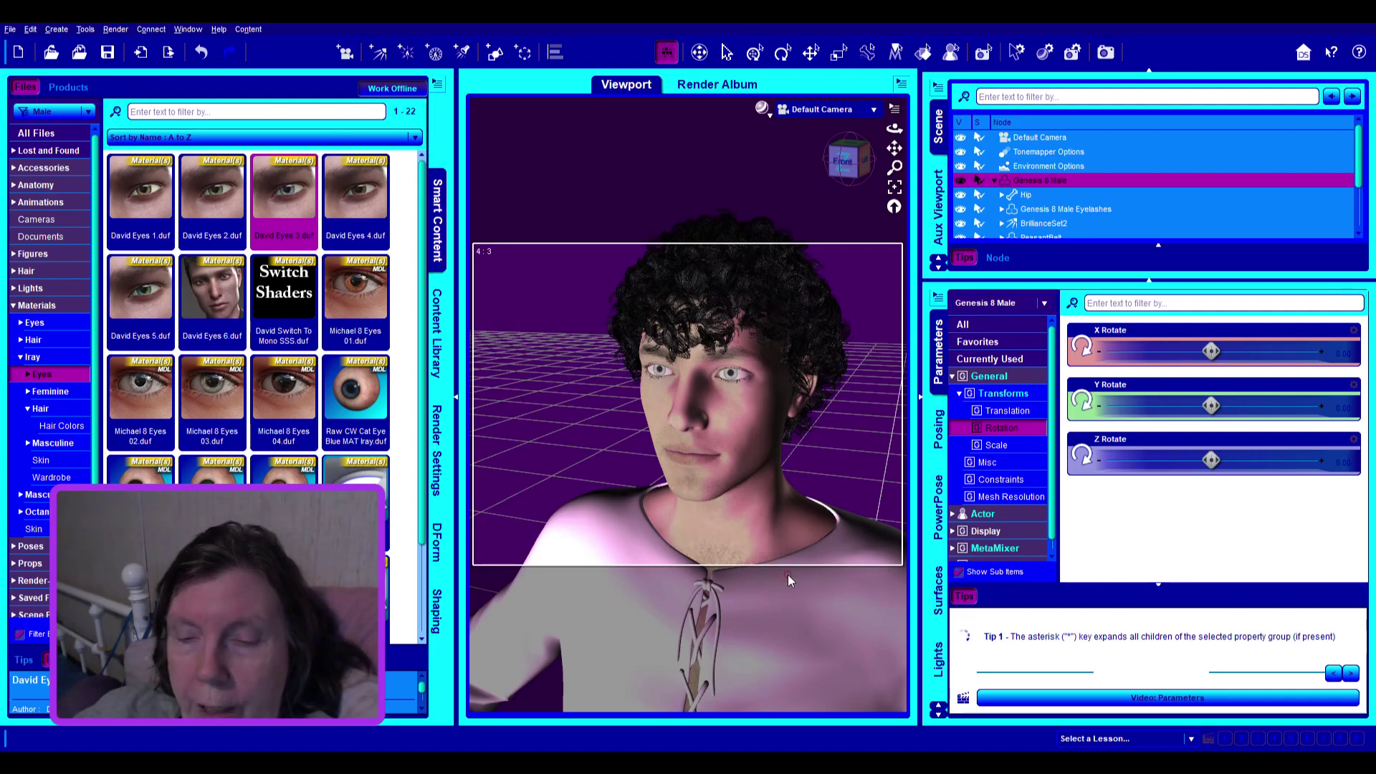
key("ctrl+z")
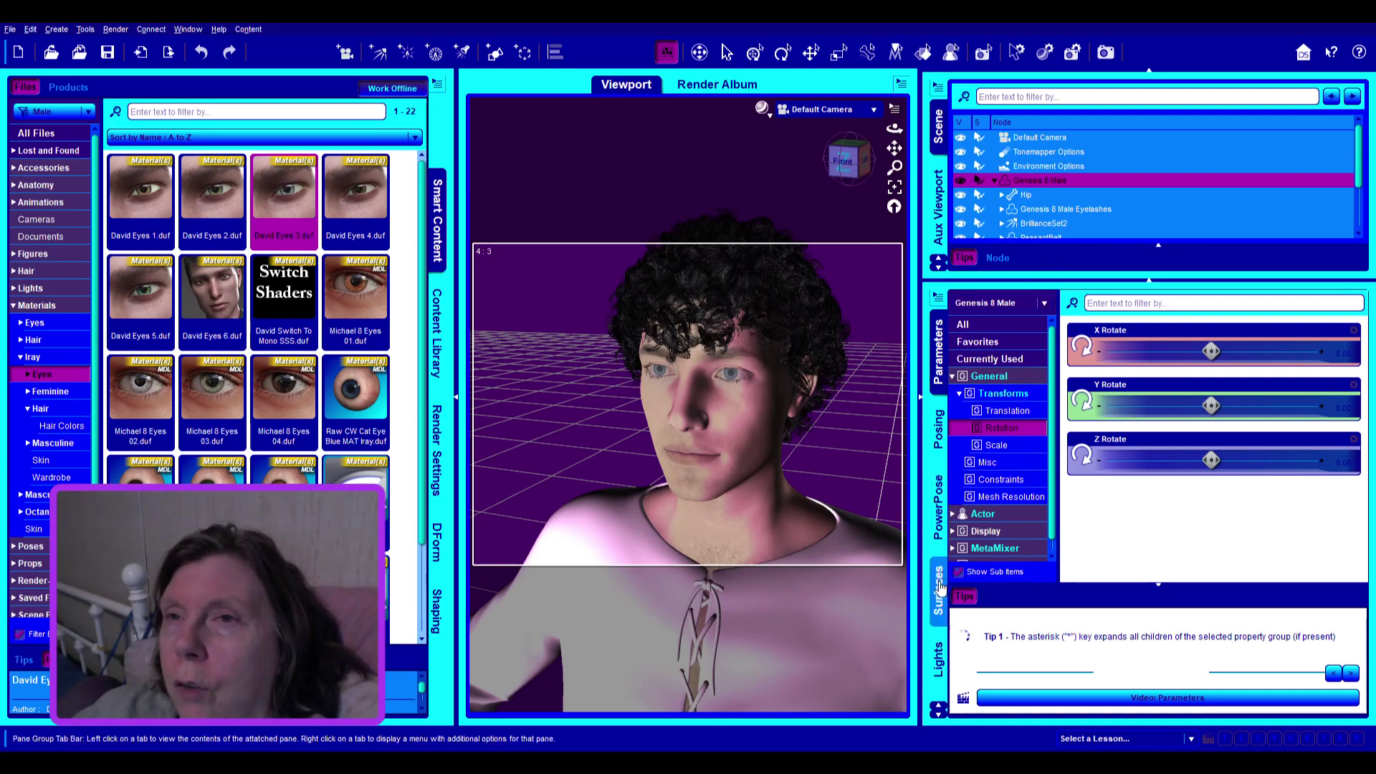
Set the Base Color of the Genesis 8 Male figure's Irises surface to 0.00, 0.00, 1.00
left_click(938, 609)
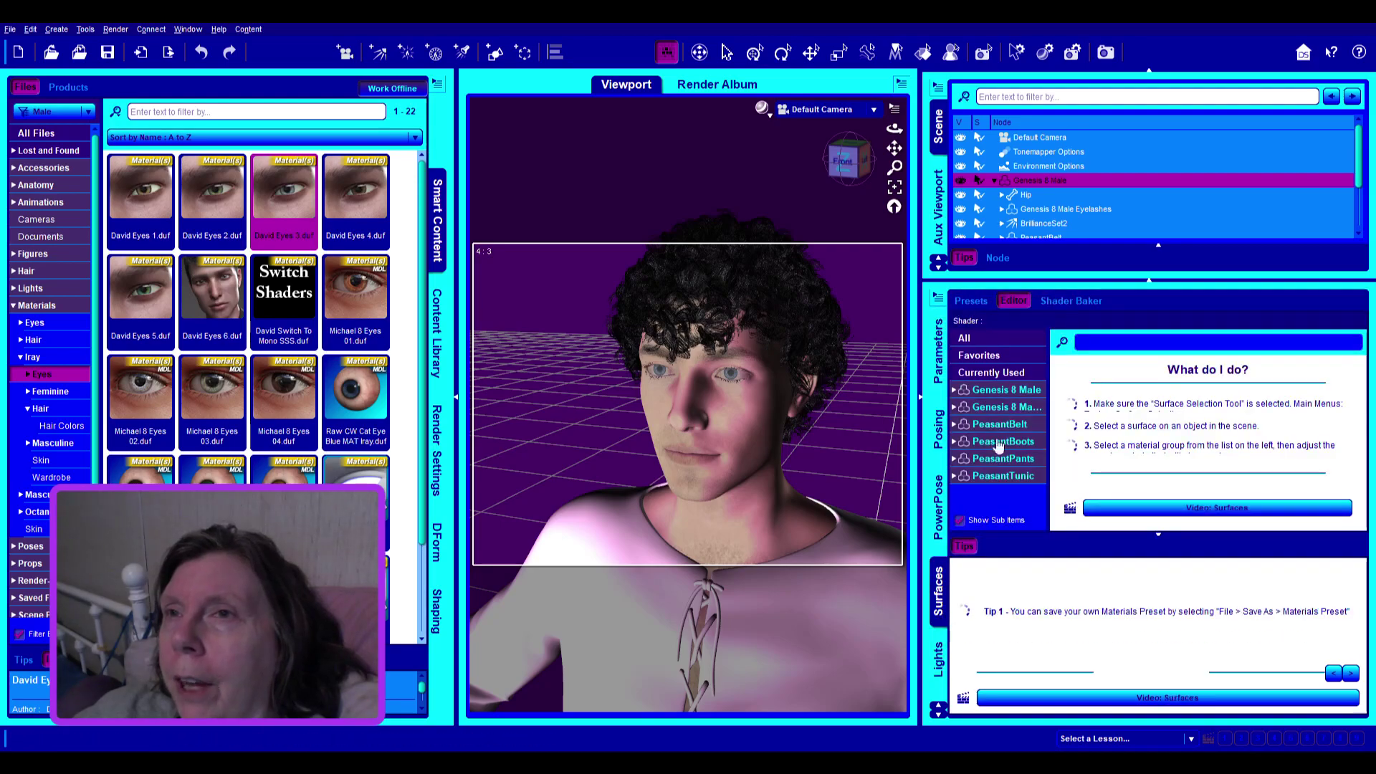
left_click(956, 391)
scroll(1004, 459, "down", 1)
left_click(961, 429)
scroll(1022, 473, "down", 1)
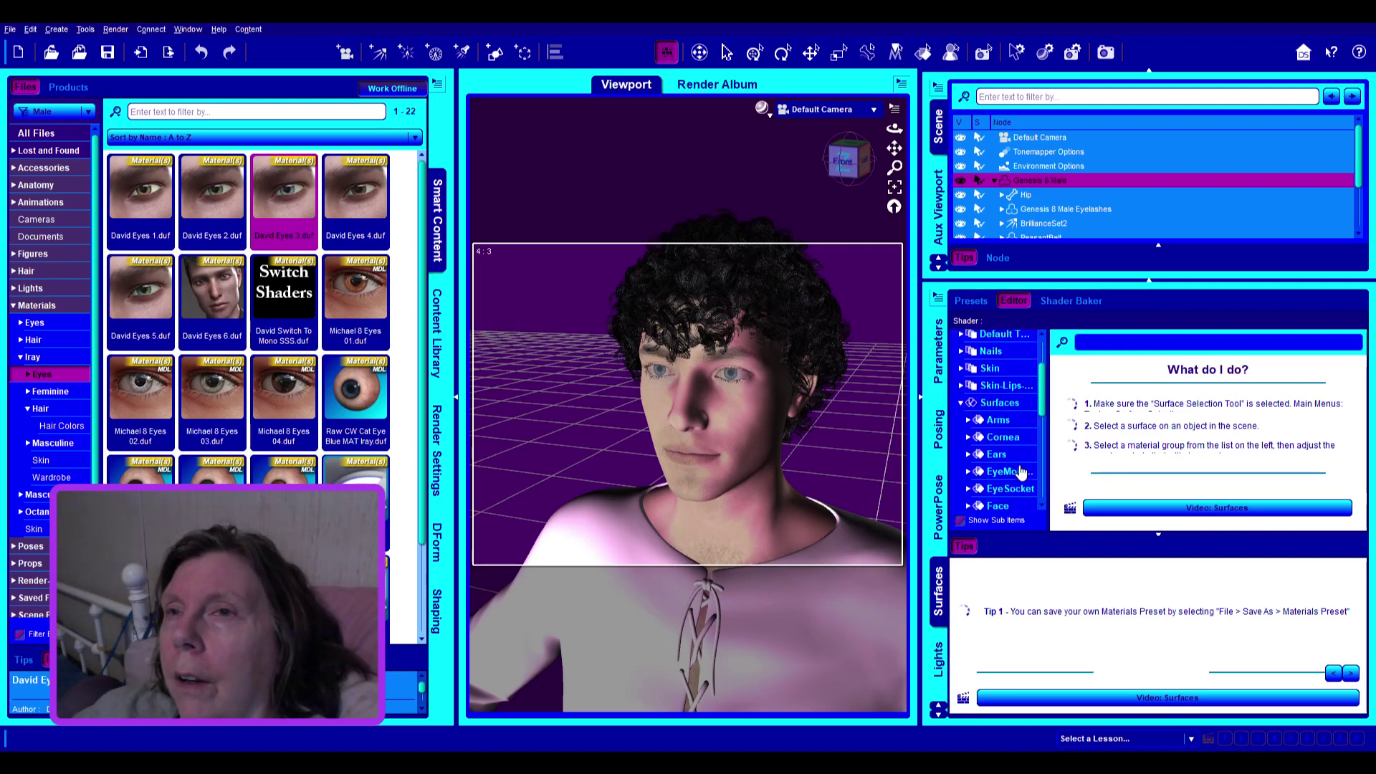
scroll(1018, 471, "down", 1)
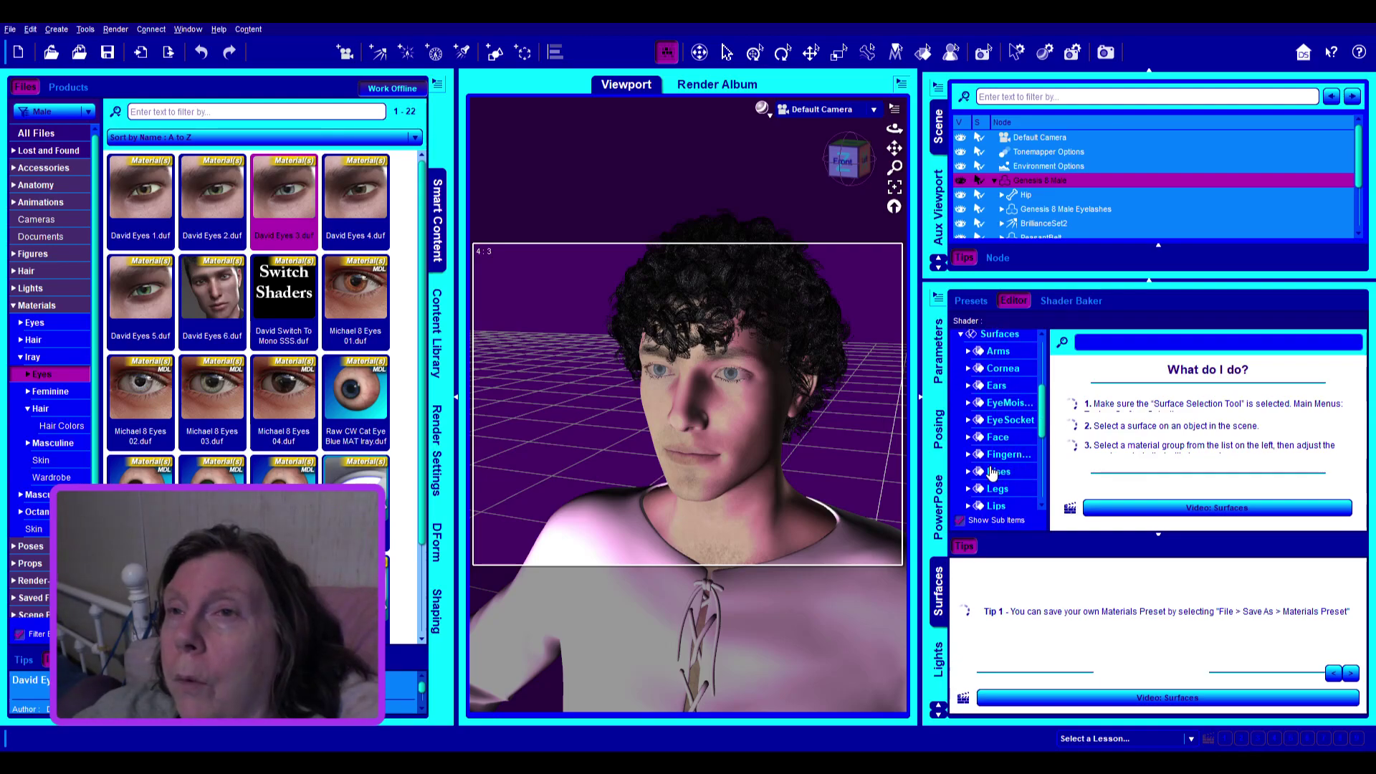
left_click(998, 472)
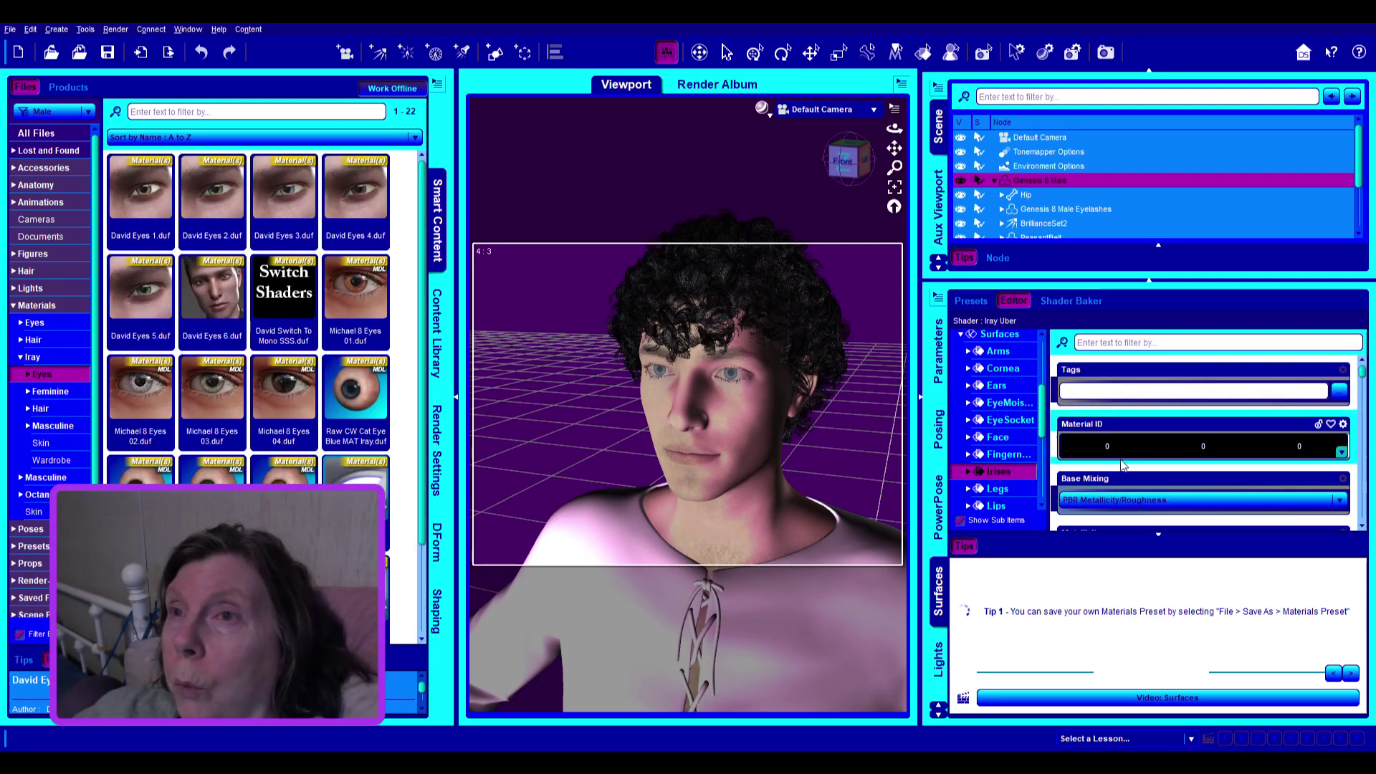
scroll(1204, 459, "down", 3)
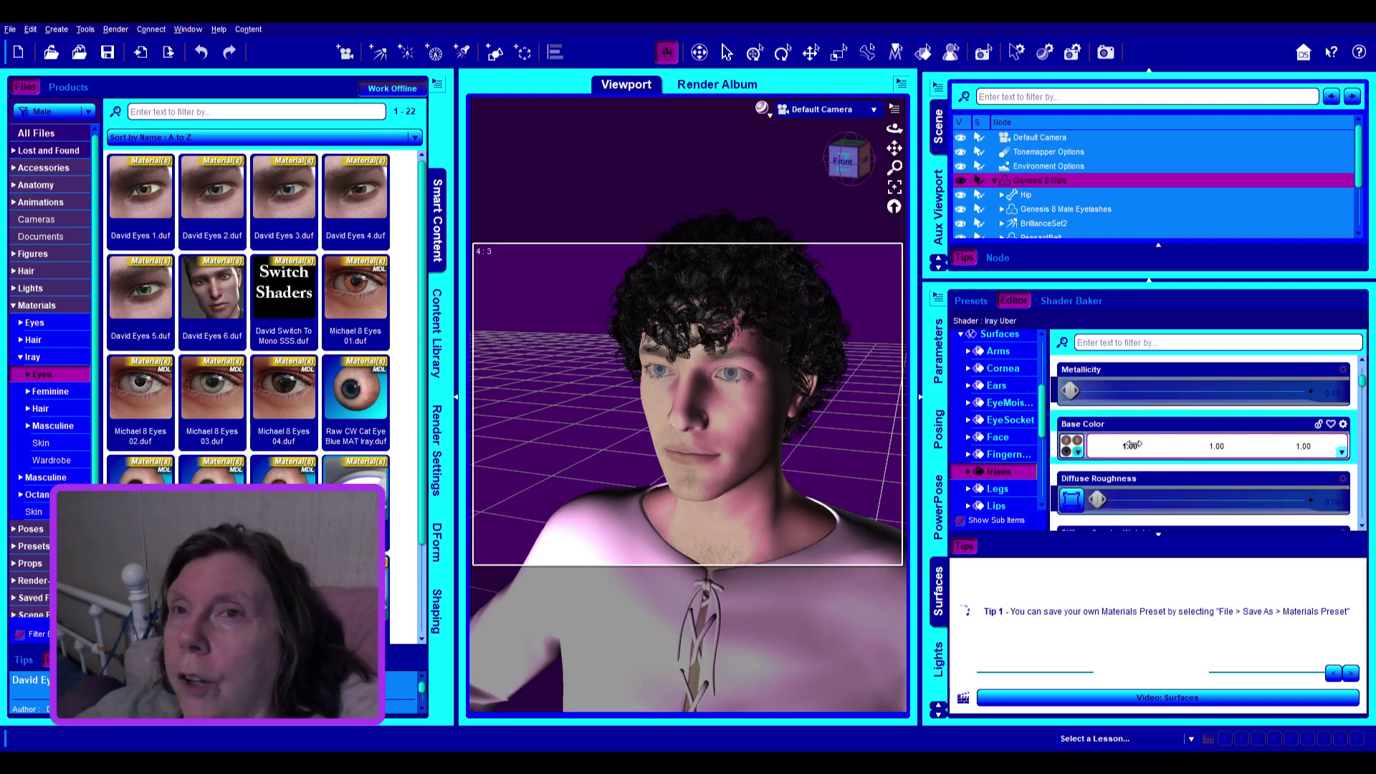
left_click_drag(1106, 440, 868, 453)
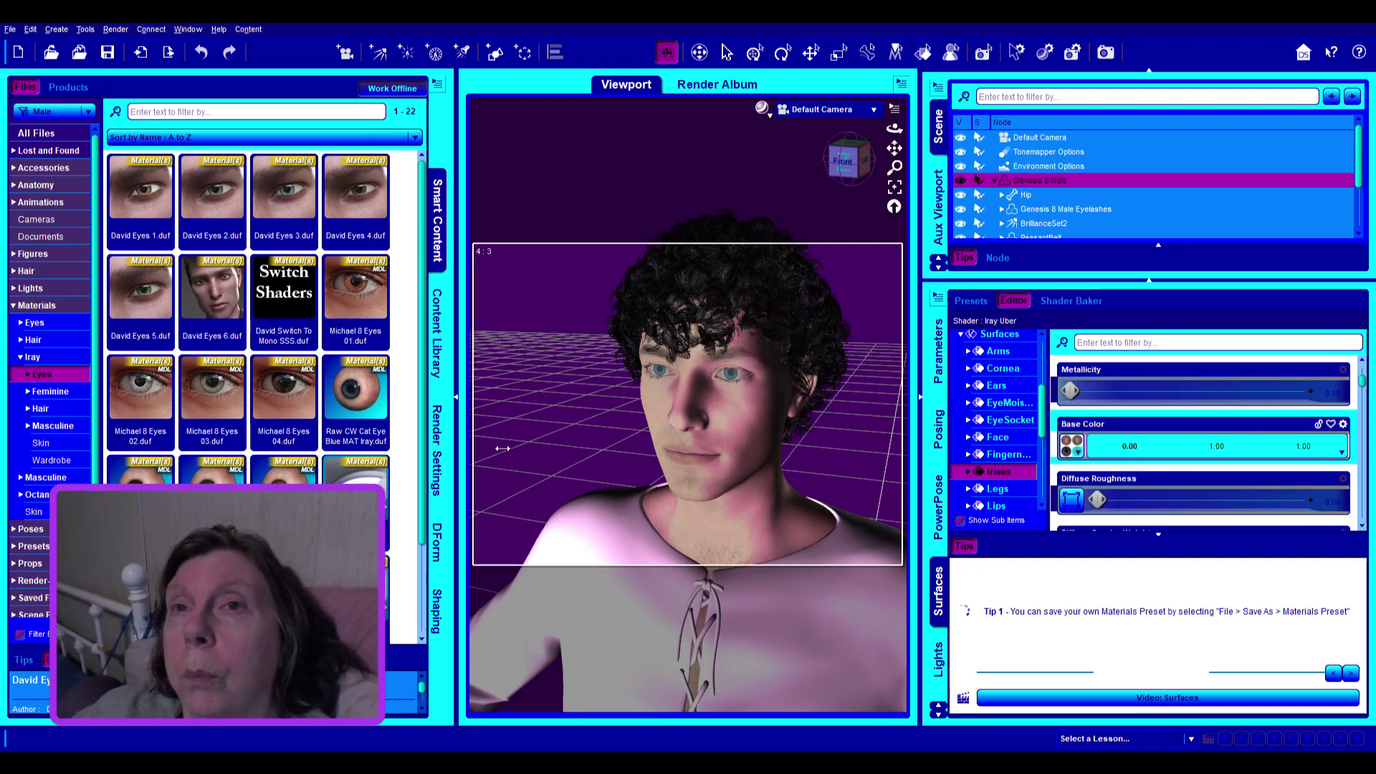
left_click_drag(482, 445, 482, 446)
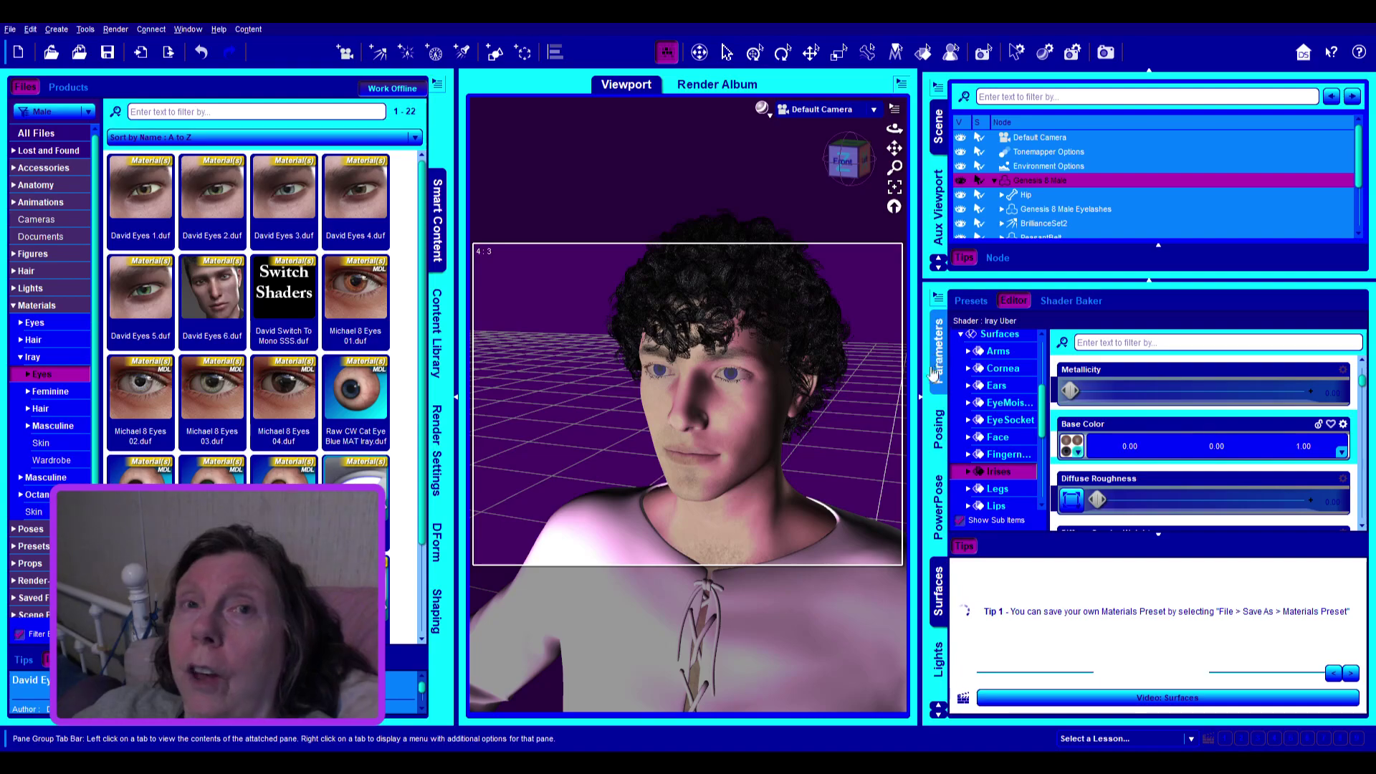
Set the PeasantBelt's Diffuse Color to 0, 0, 255 on the Belt surface and 255, 204, 0 on the Buckle surface
scroll(870, 458, "down", 5)
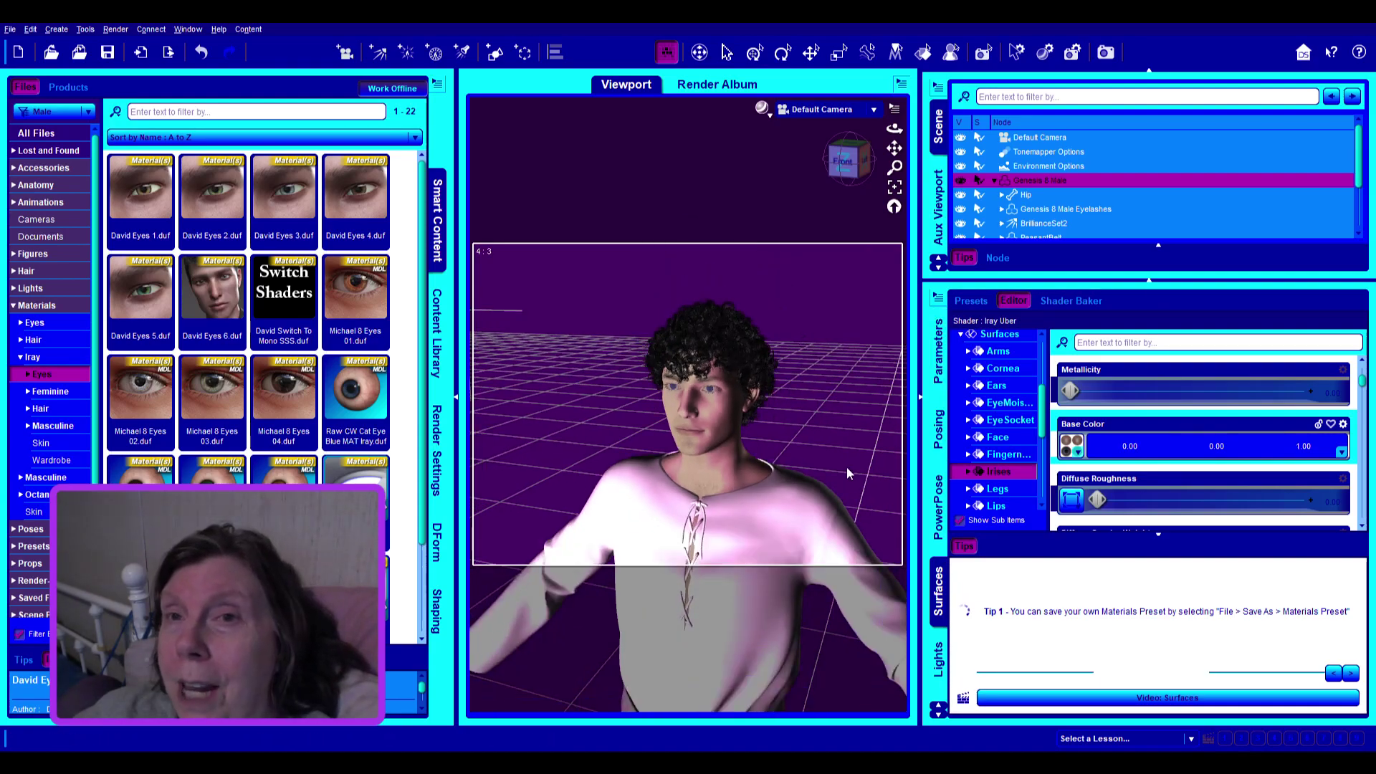
scroll(854, 470, "down", 6)
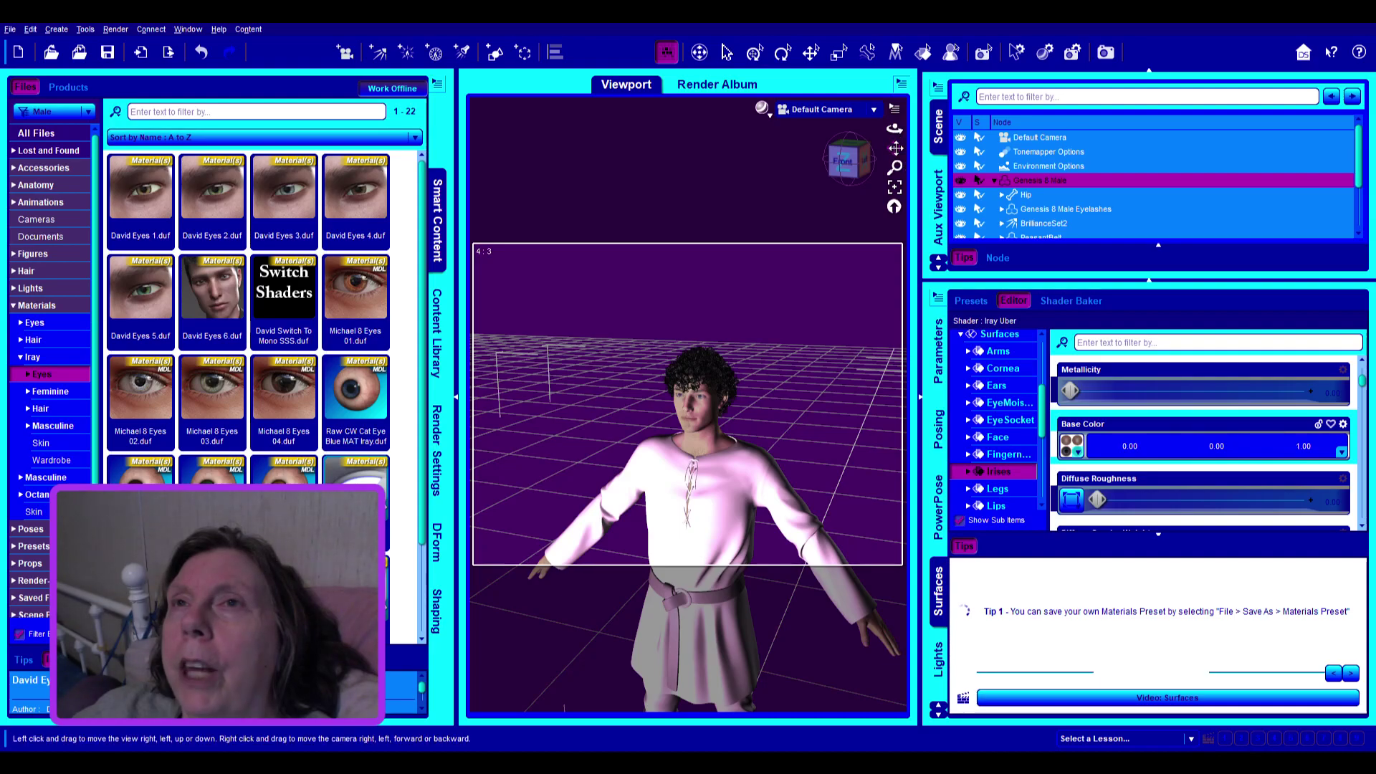
left_click_drag(895, 148, 895, 215)
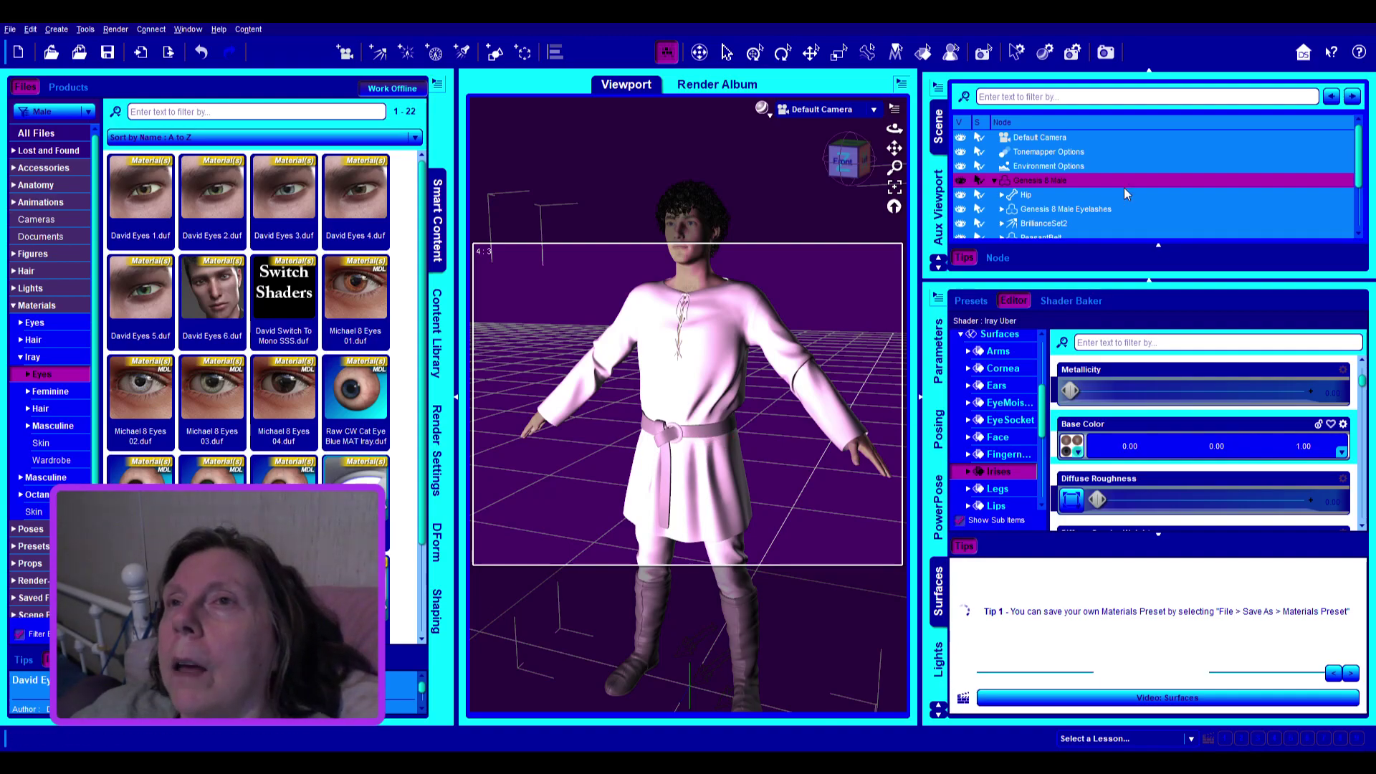
scroll(1126, 189, "down", 3)
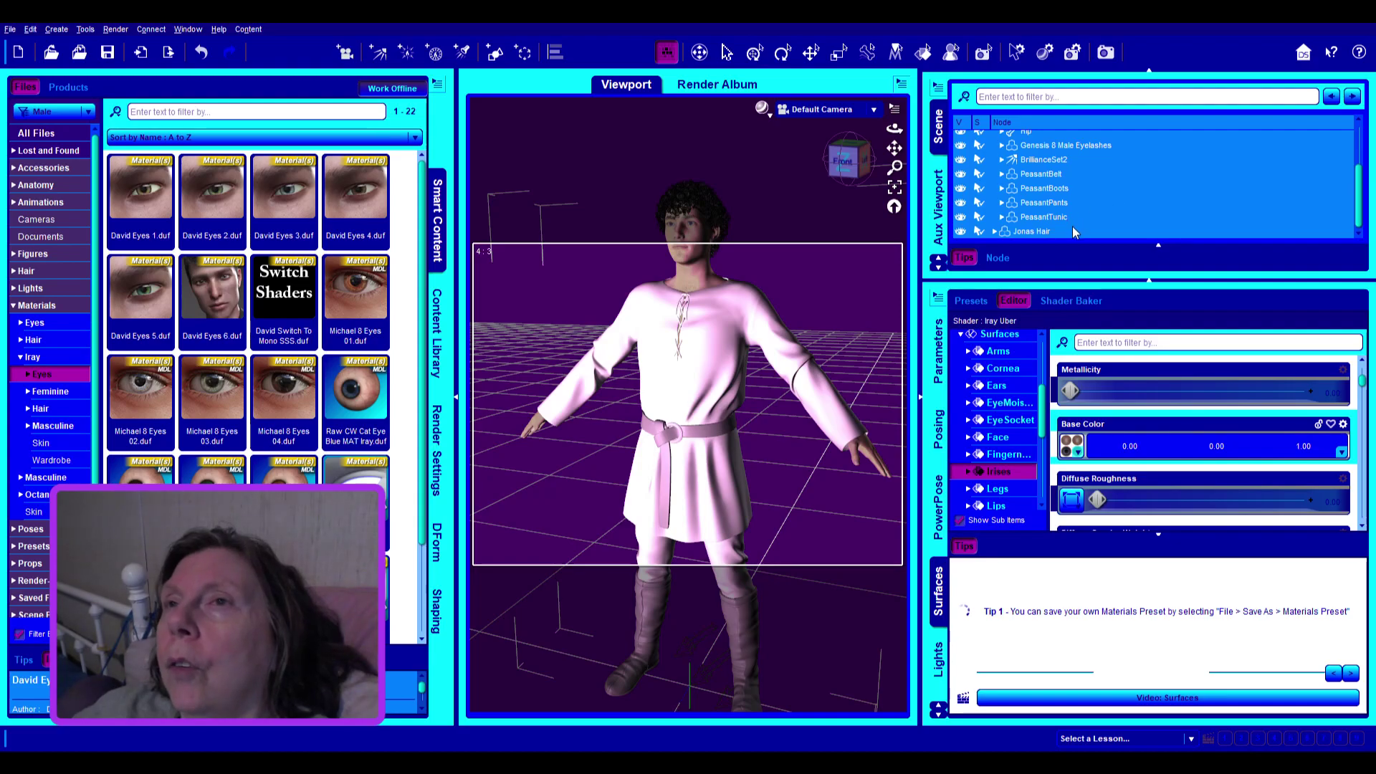
left_click(1058, 173)
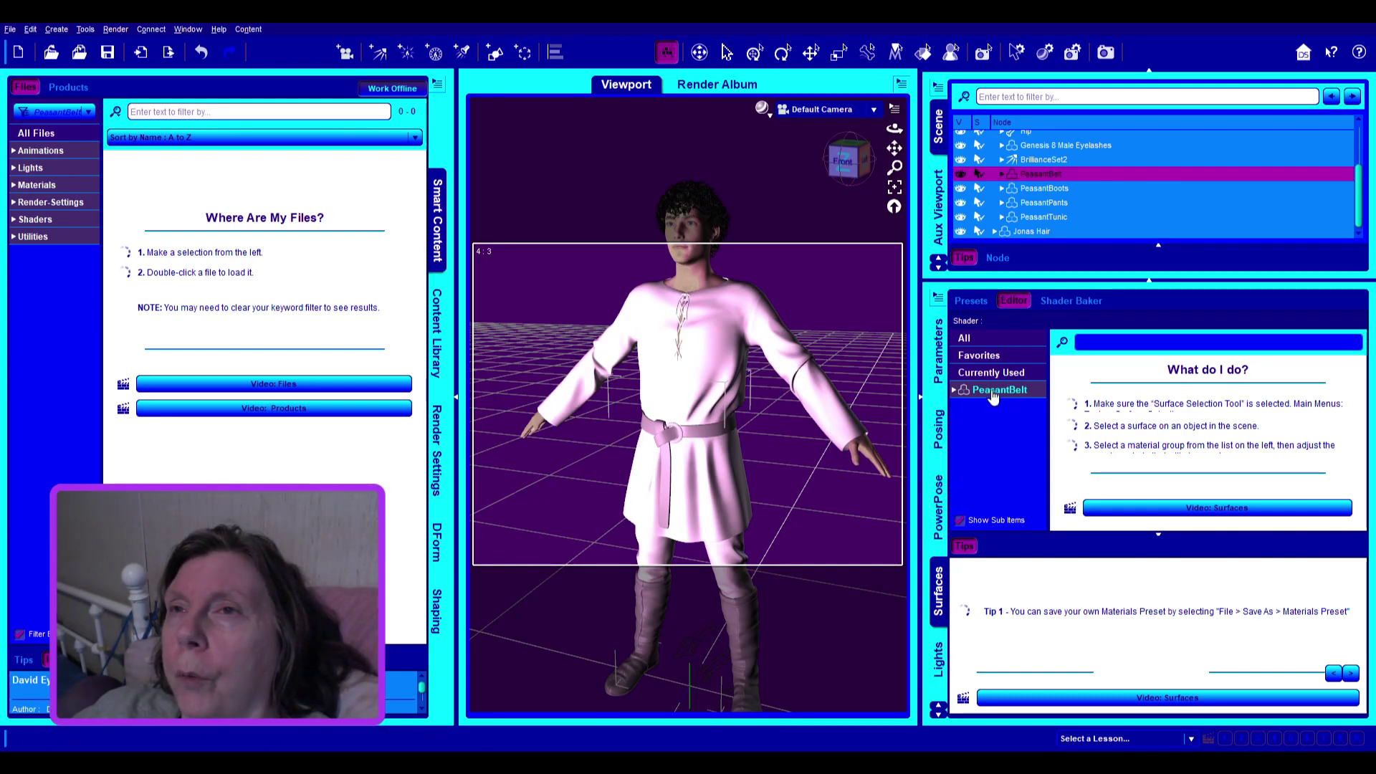
left_click(995, 391)
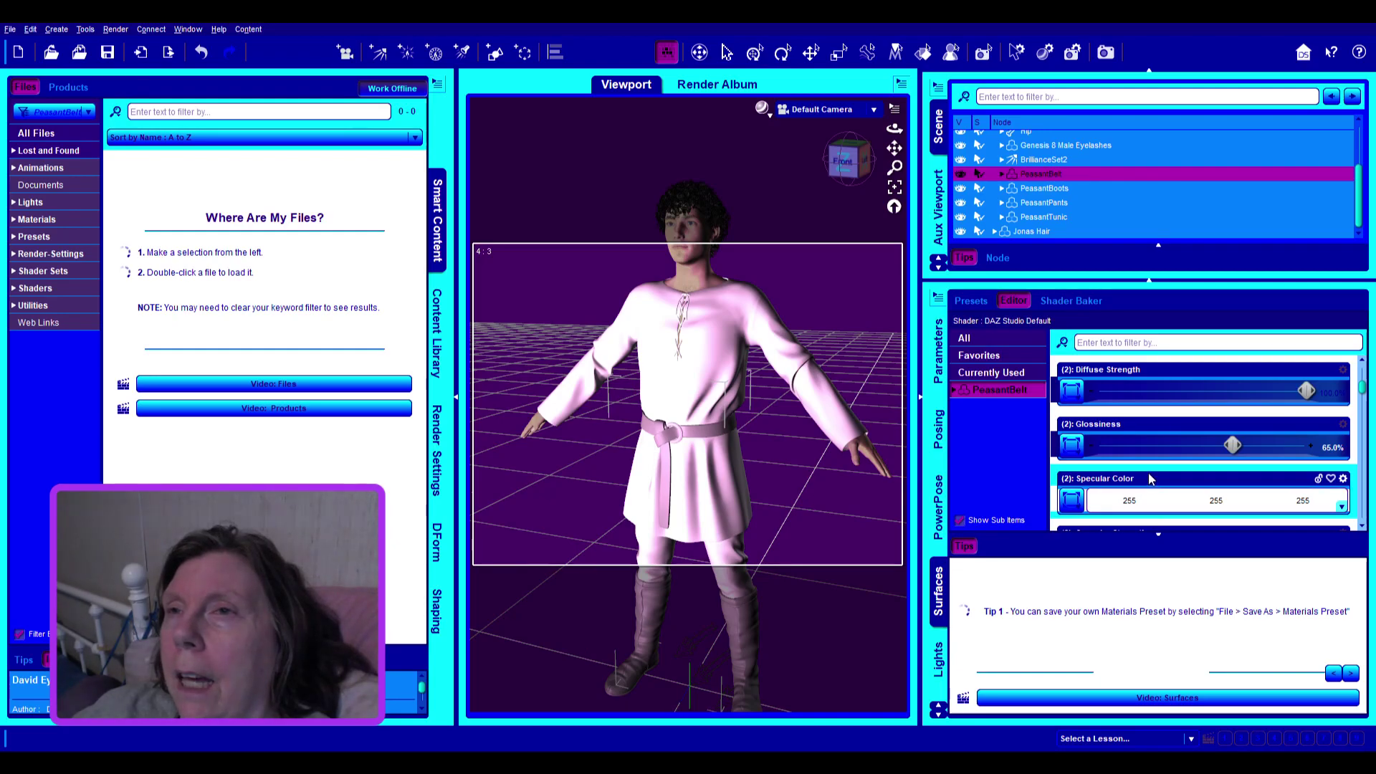
scroll(1150, 476, "up", 3)
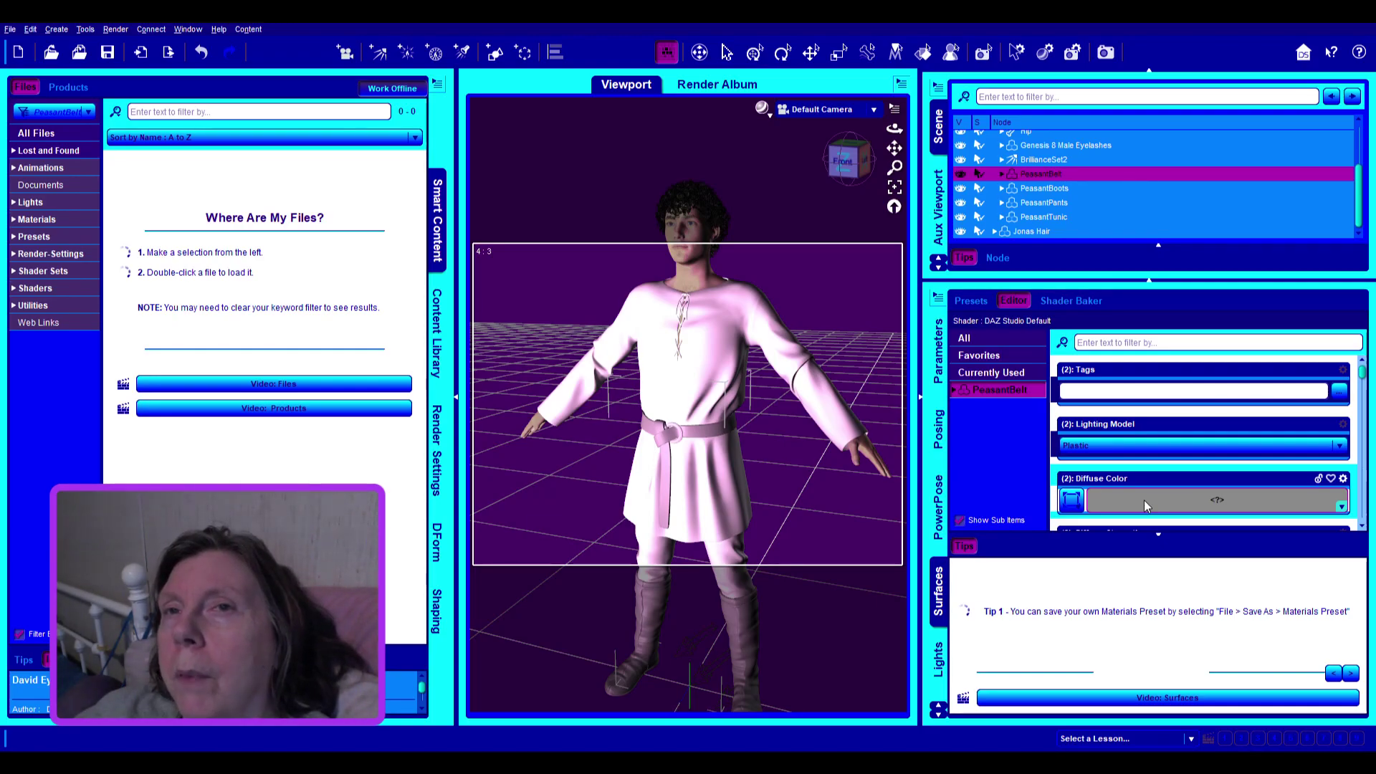
left_click(955, 391)
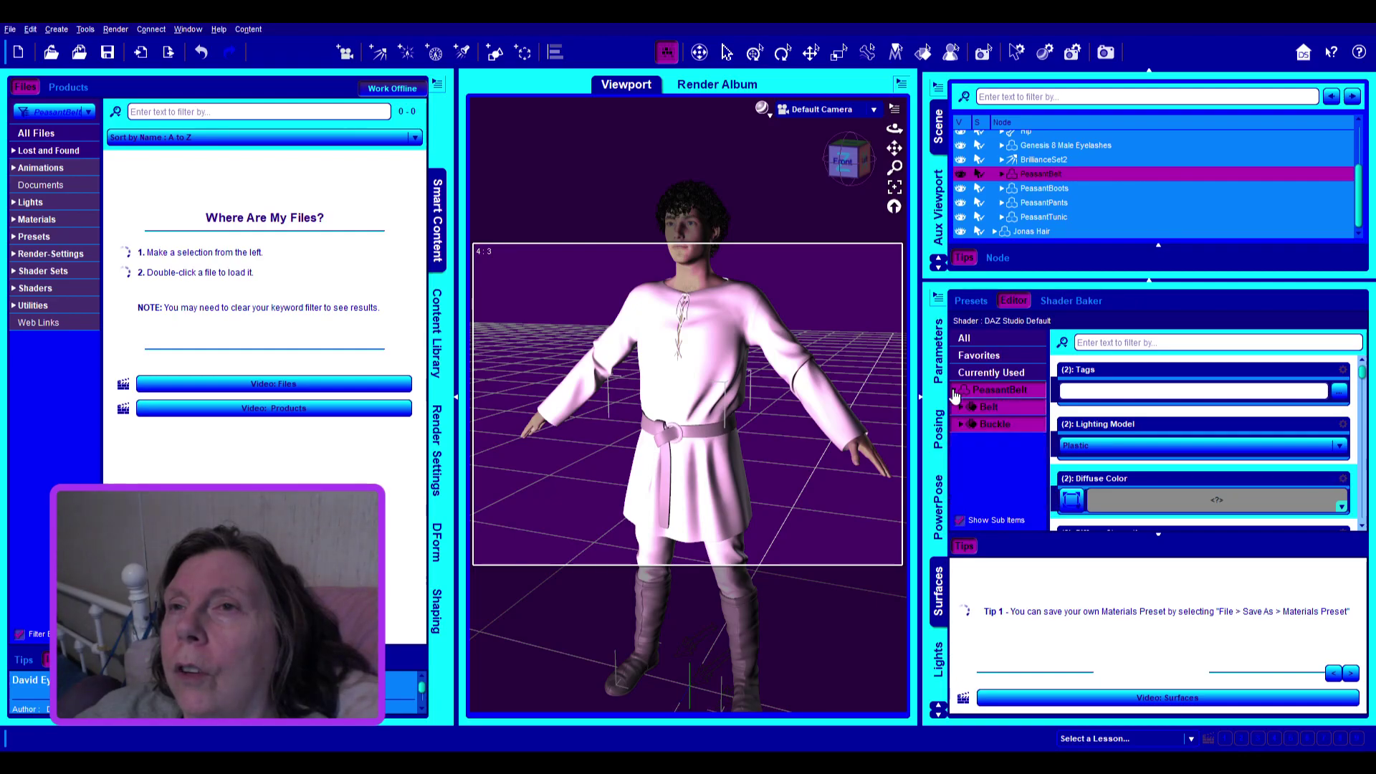
left_click(995, 407)
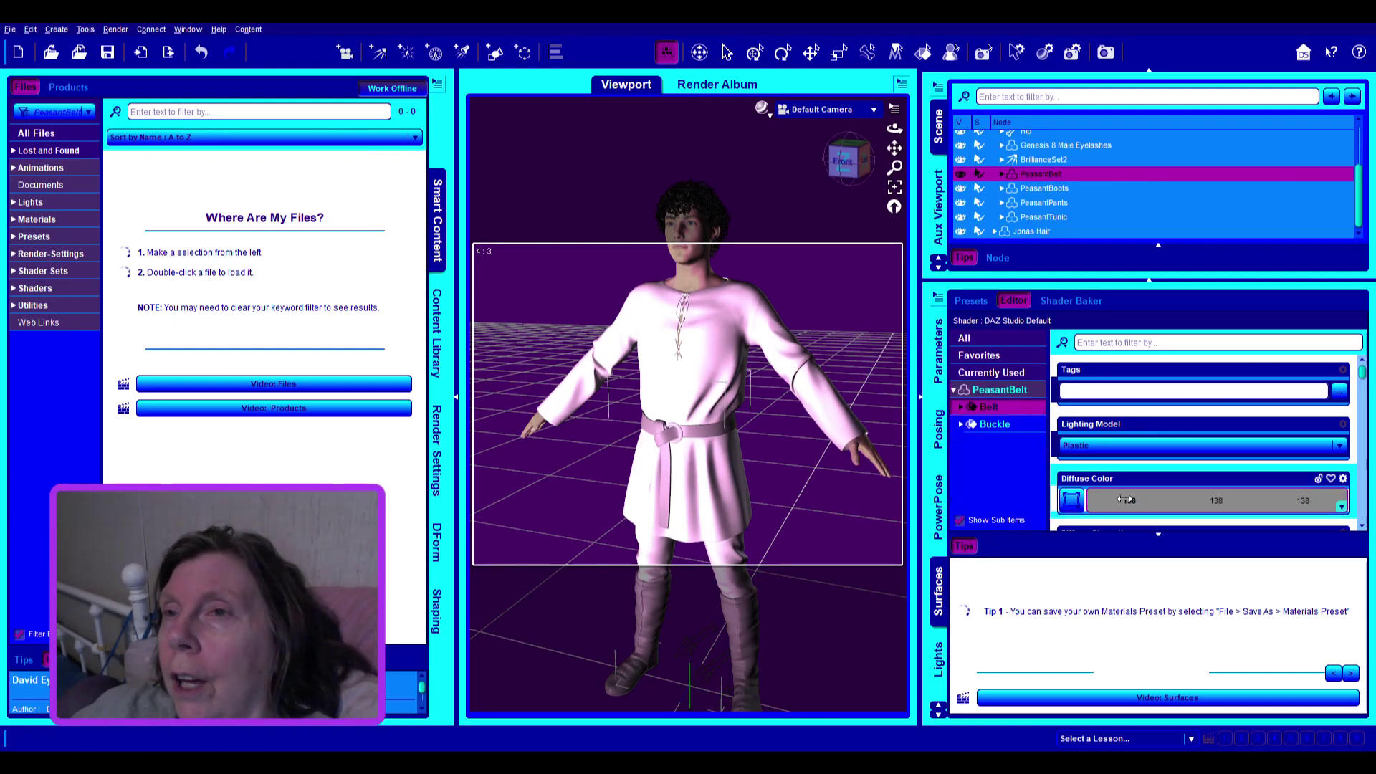
left_click_drag(1124, 499, 1061, 531)
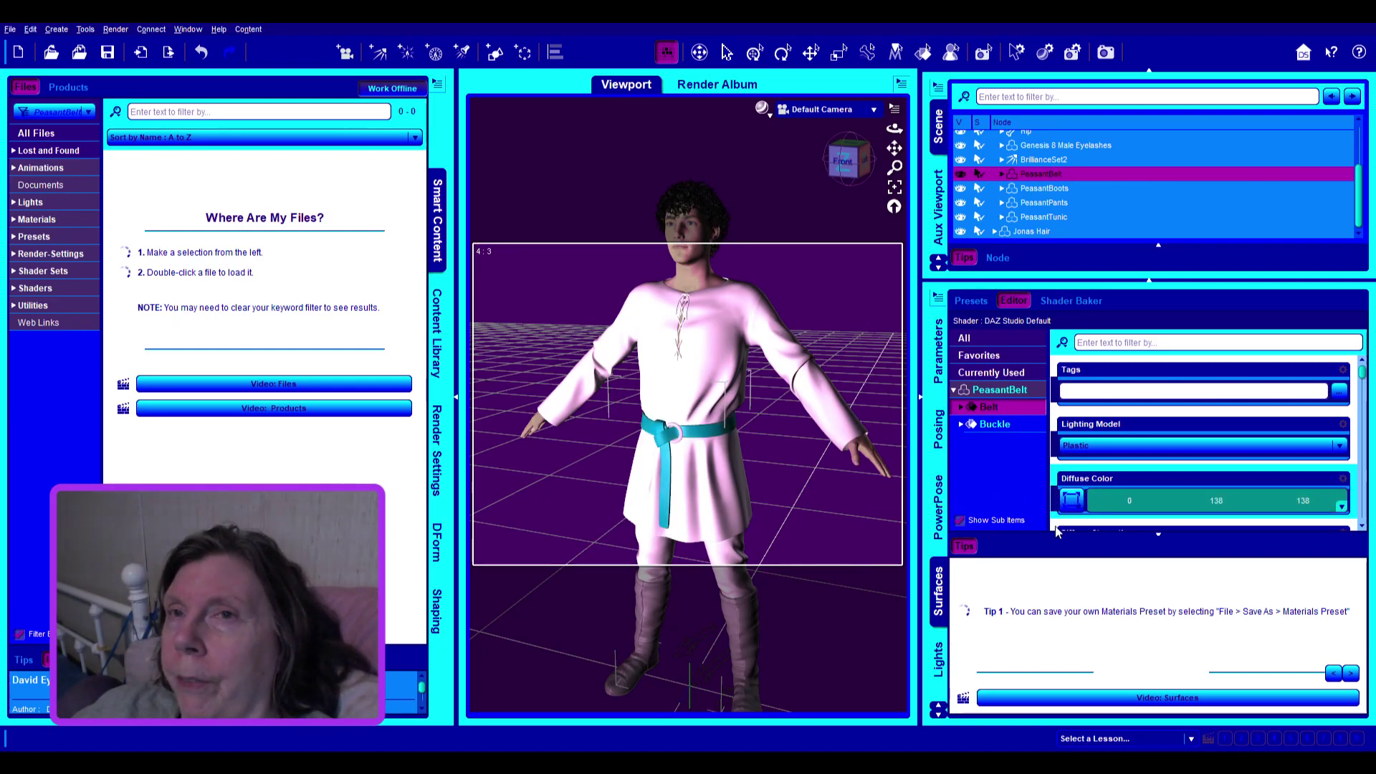
scroll(1062, 531, "down", 1)
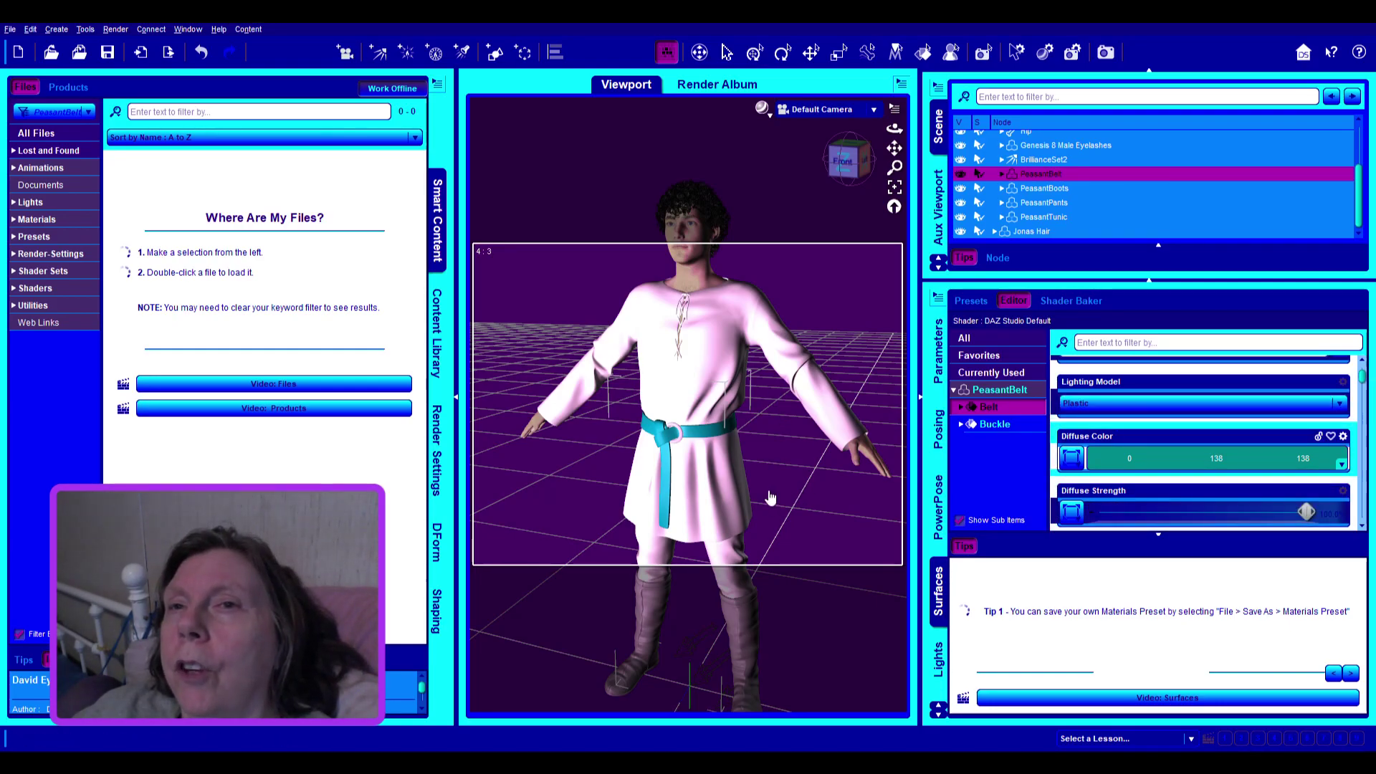
key("ctrl+z")
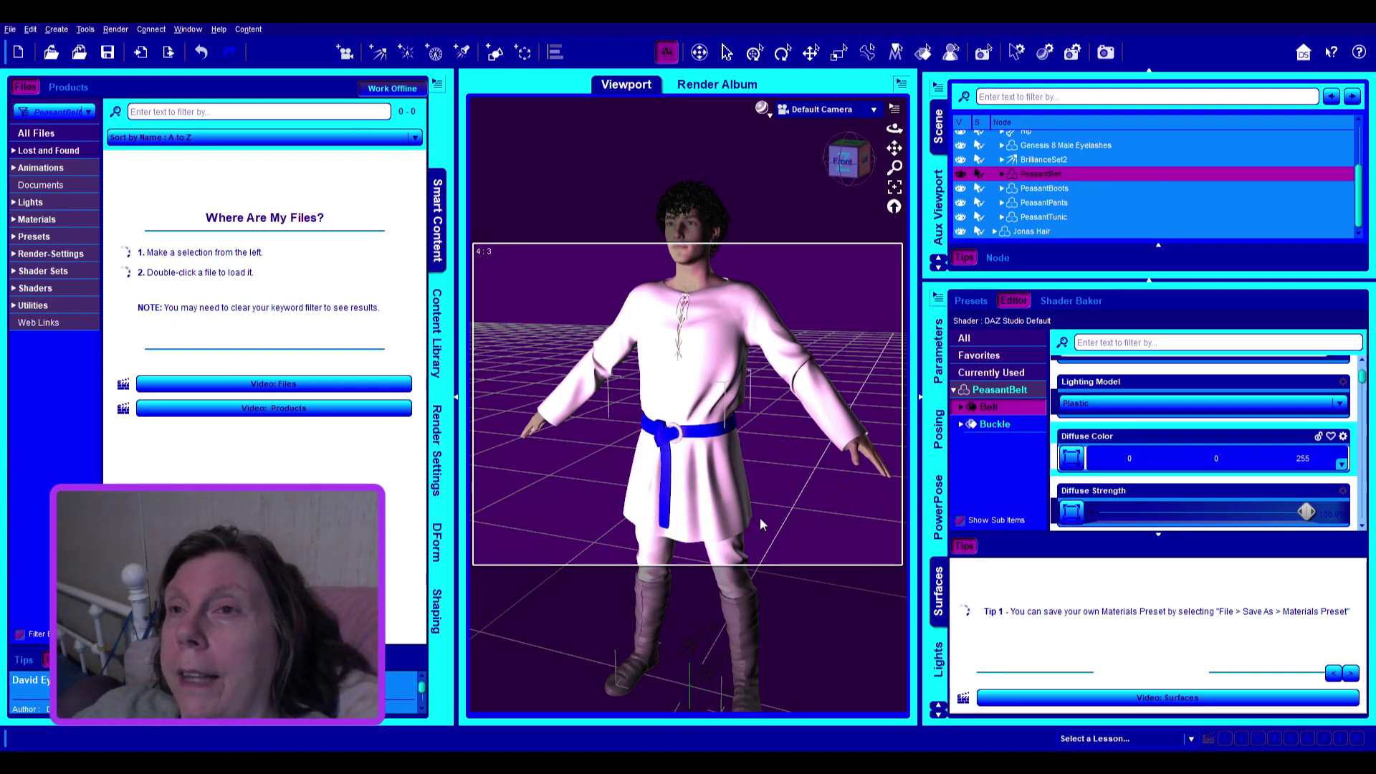
left_click(992, 425)
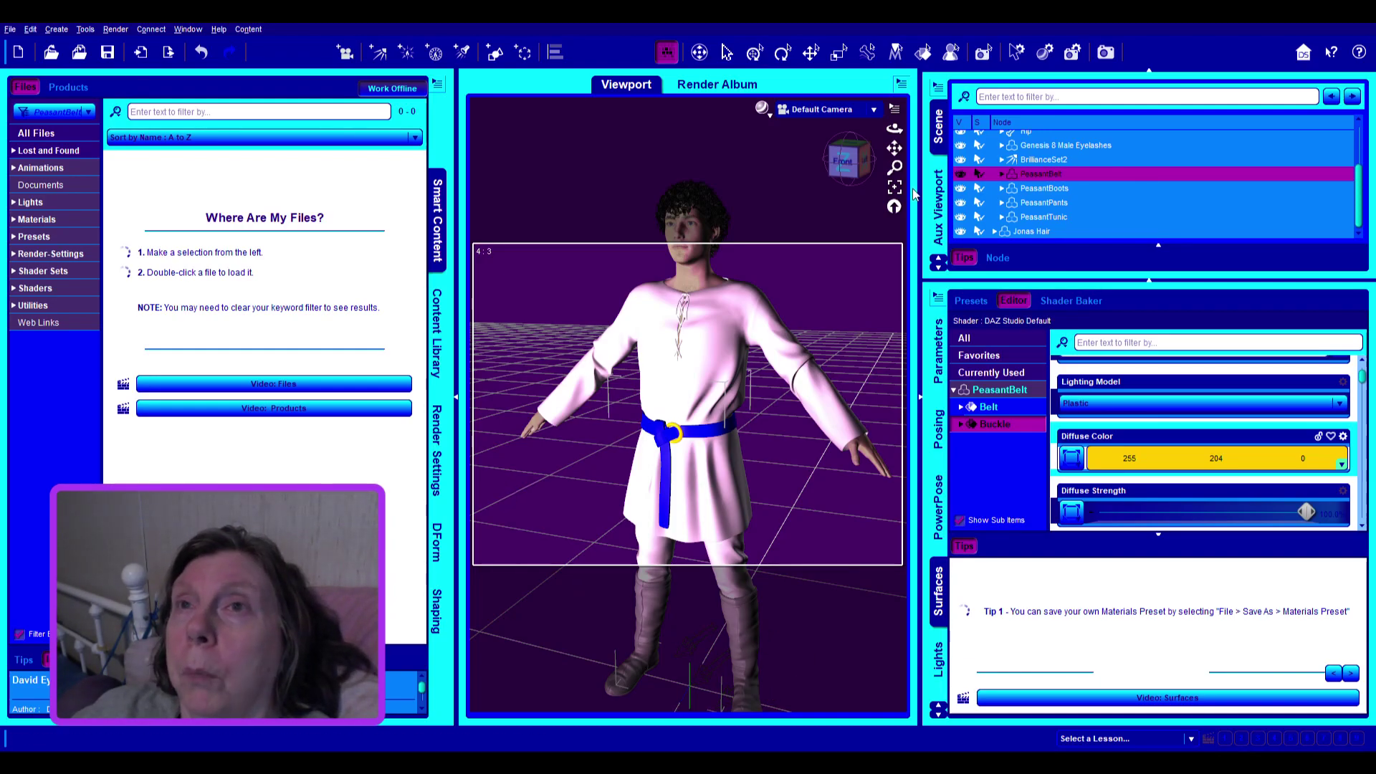
Set the Diffuse Color of all PeasantBoots surfaces, Boots, Sole and Strap, to 0, 0, 255
left_click_drag(894, 148, 896, 165)
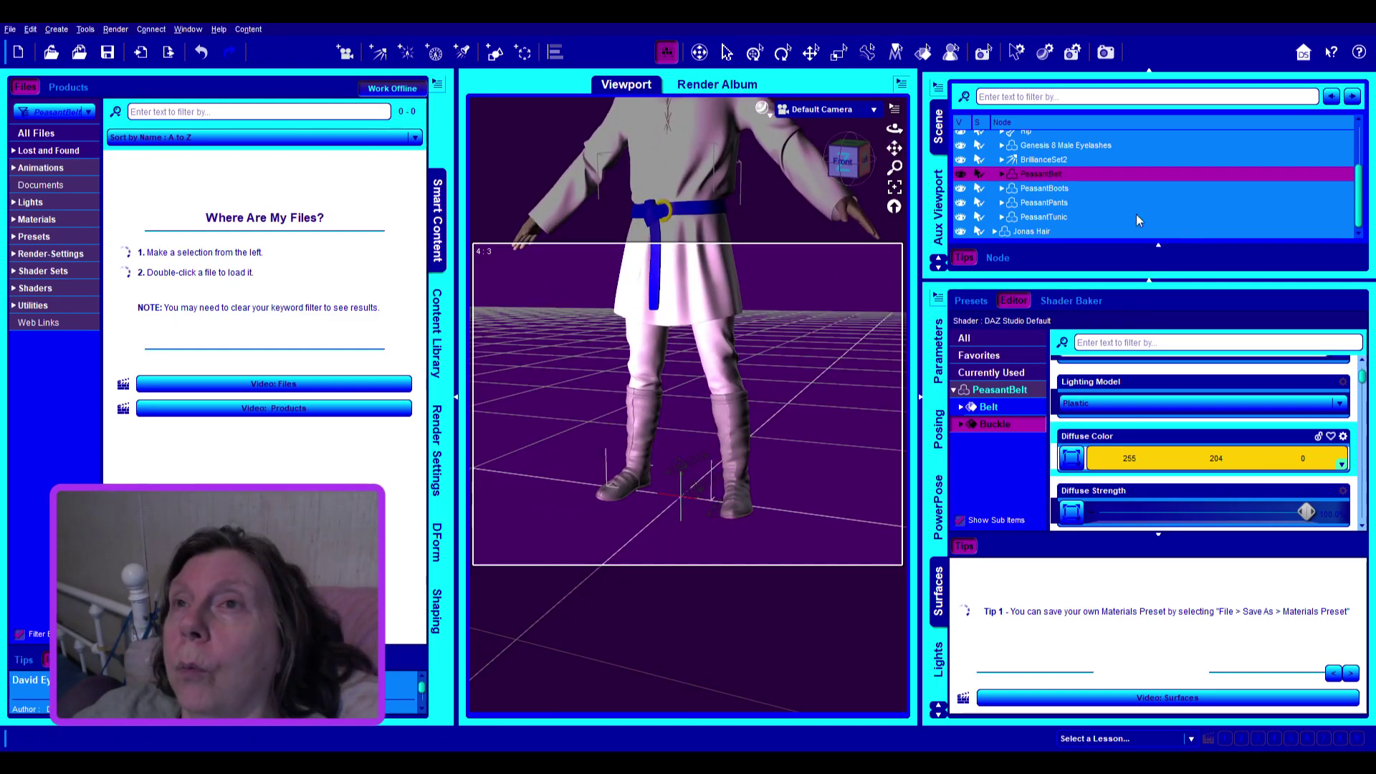
left_click(1045, 189)
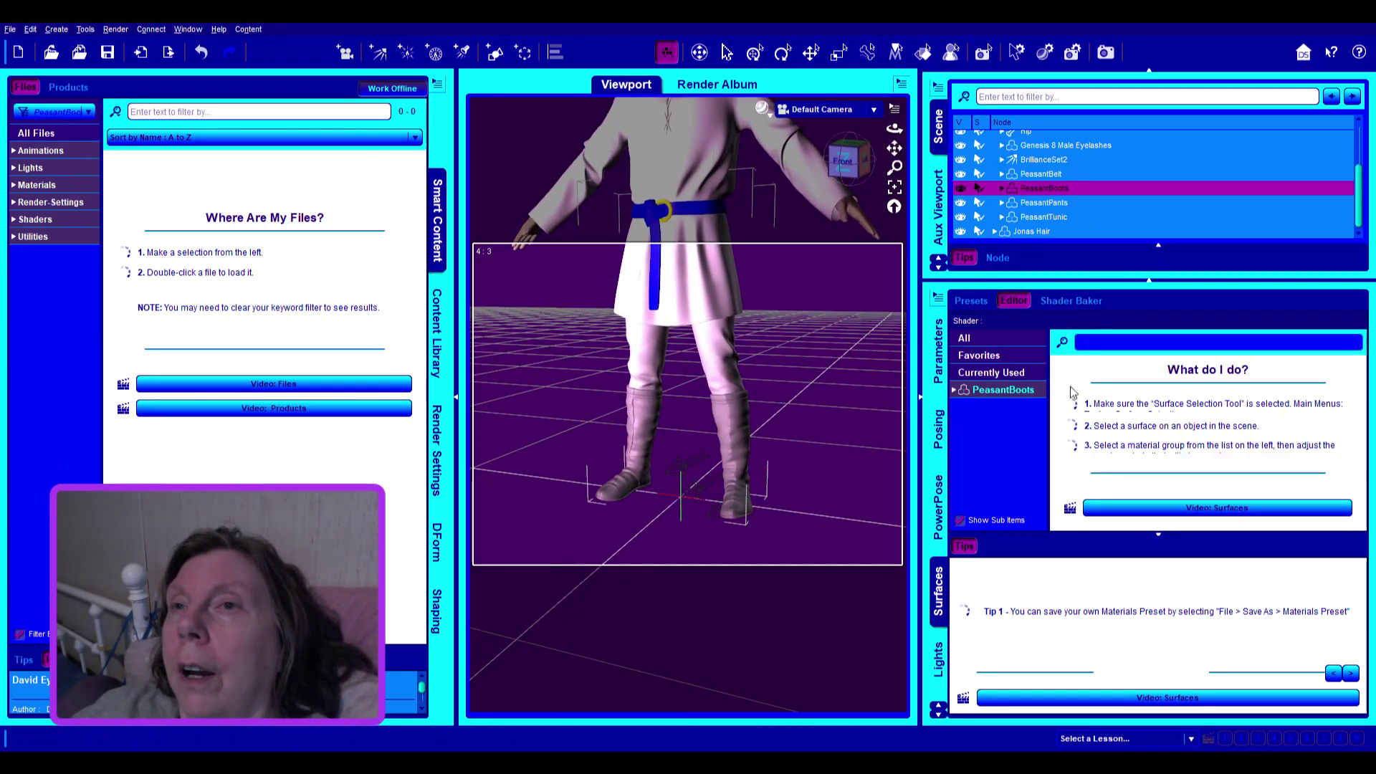
left_click(954, 390)
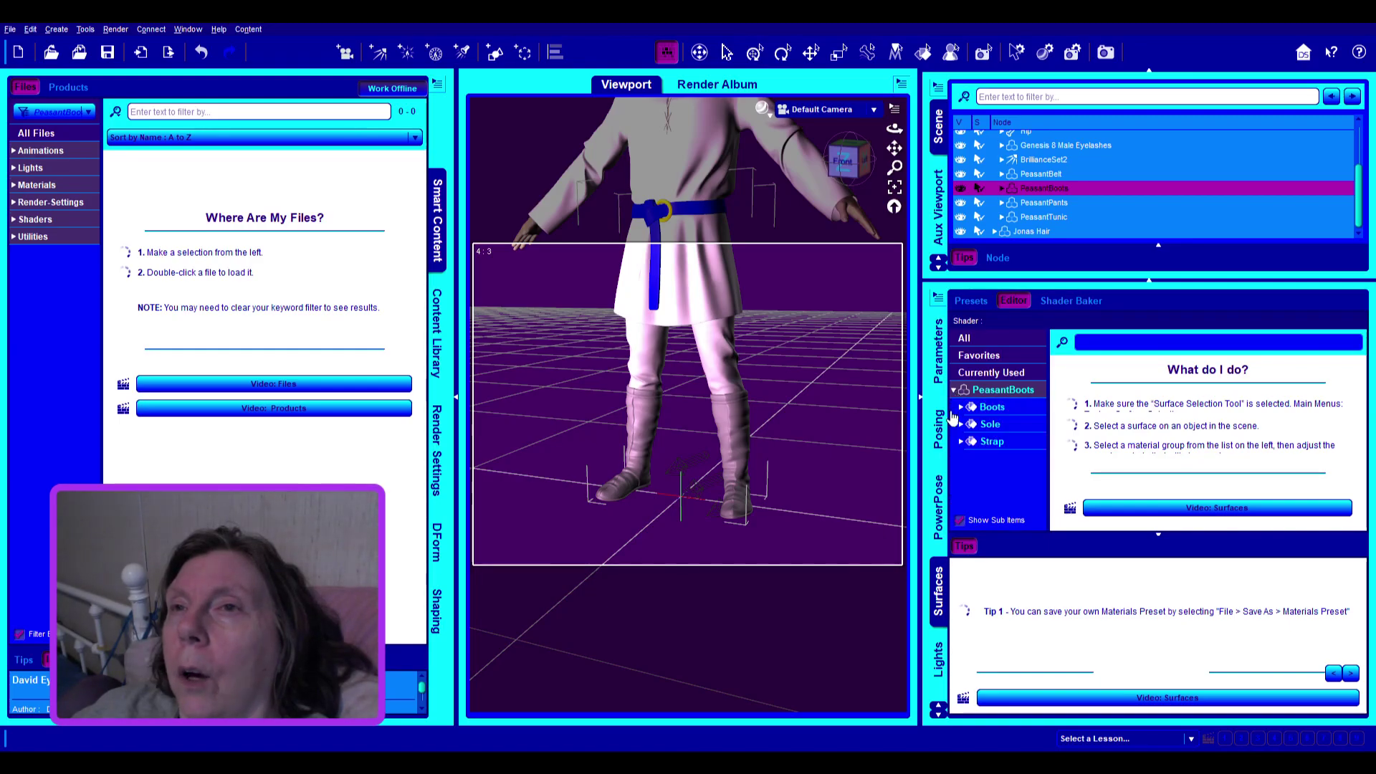
left_click(1009, 389)
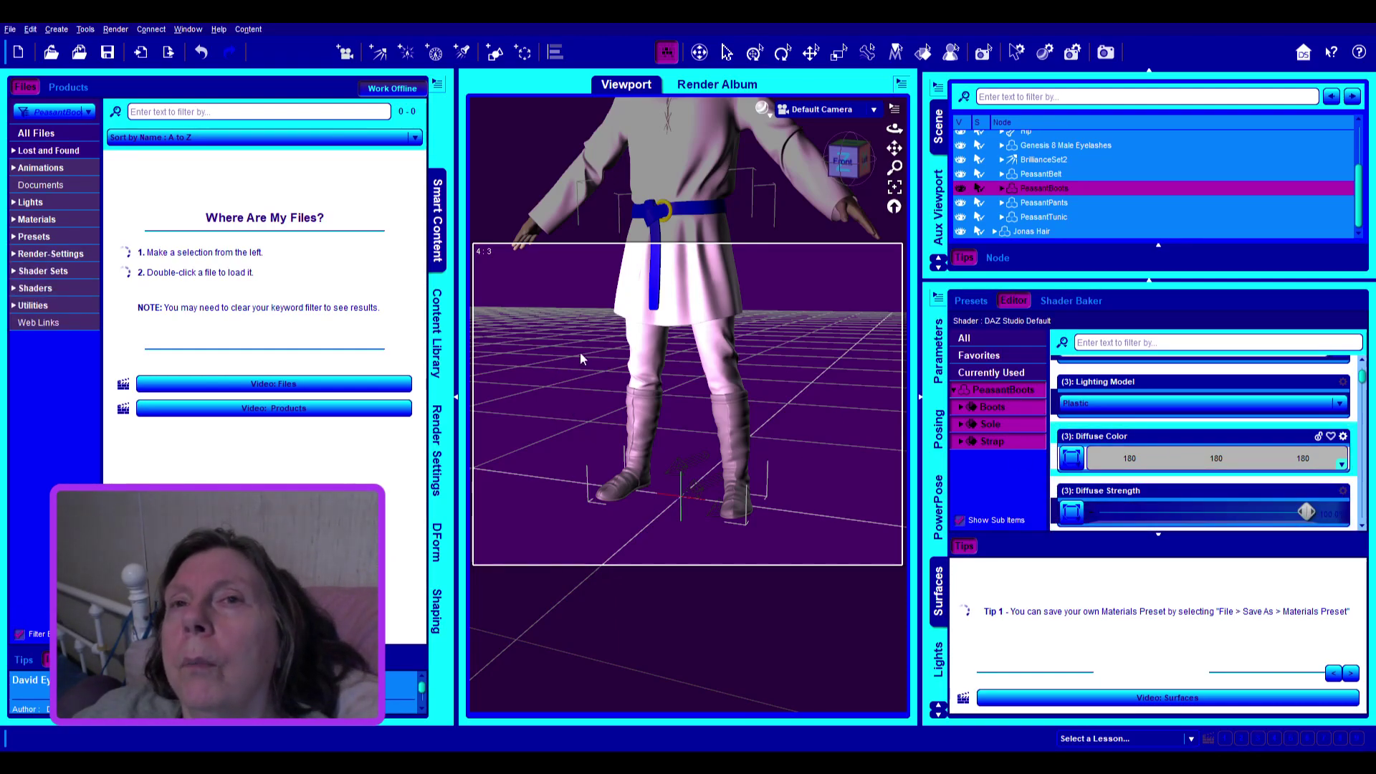
left_click(762, 498)
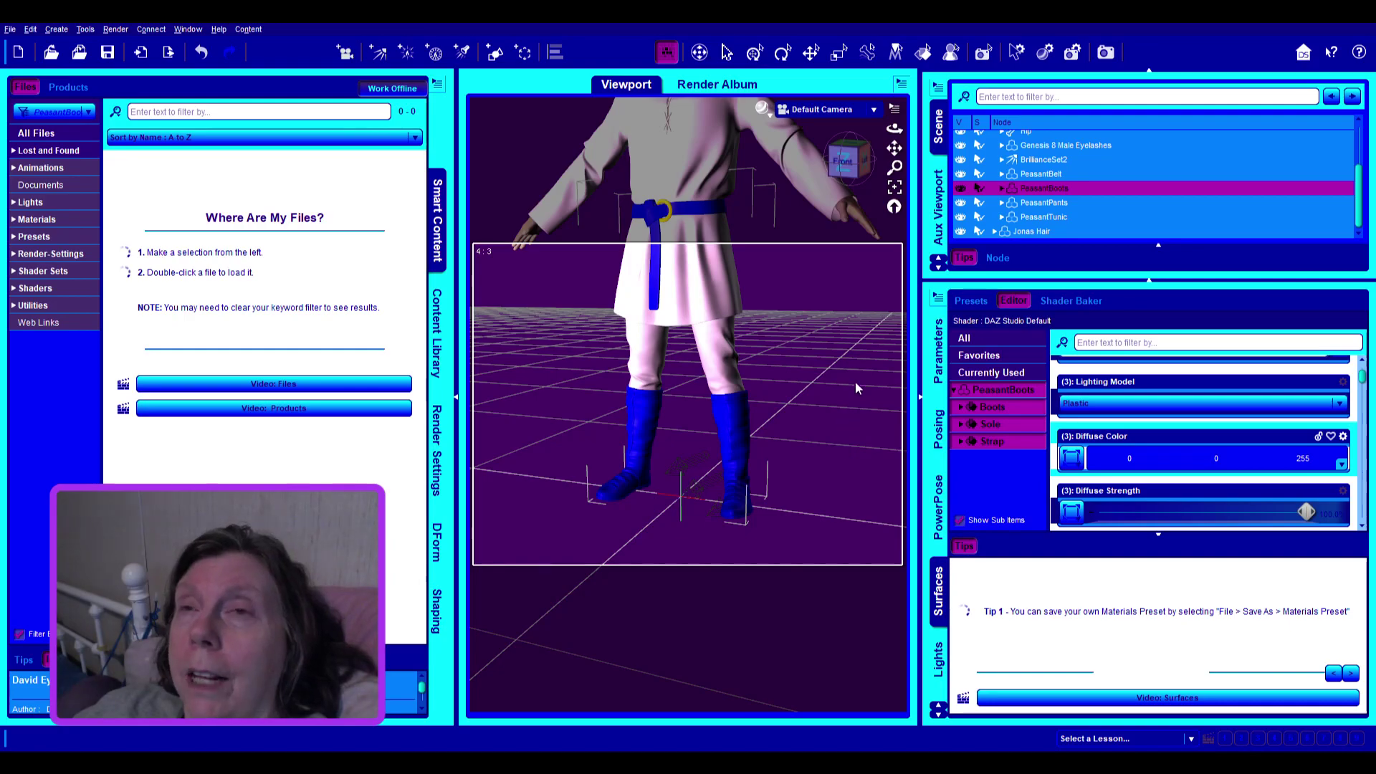
Select the Genesis 8 Male figure and add the DR Outer Robe from the Outerwear wardrobe to it
left_click_drag(895, 152, 898, 210)
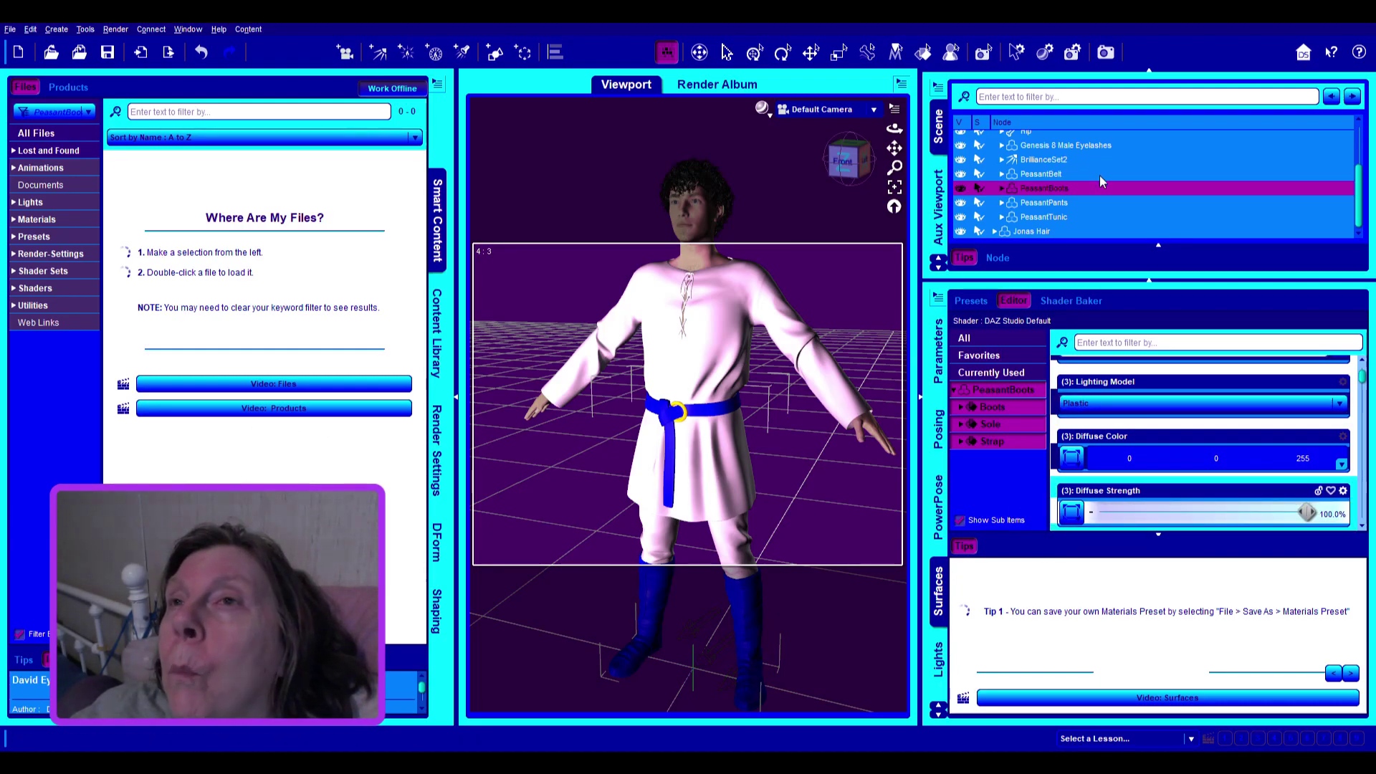
scroll(1099, 176, "up", 2)
left_click(1048, 184)
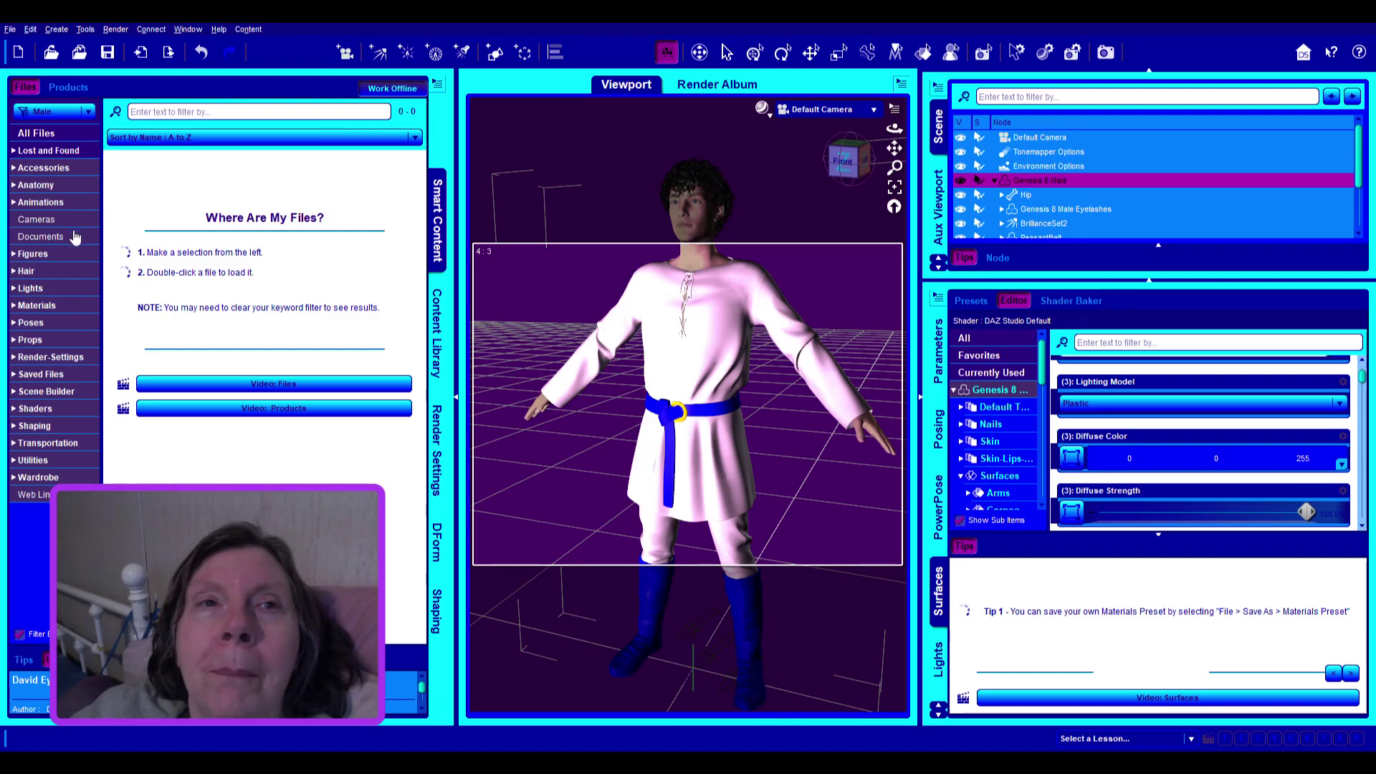
left_click(13, 478)
scroll(69, 468, "down", 1)
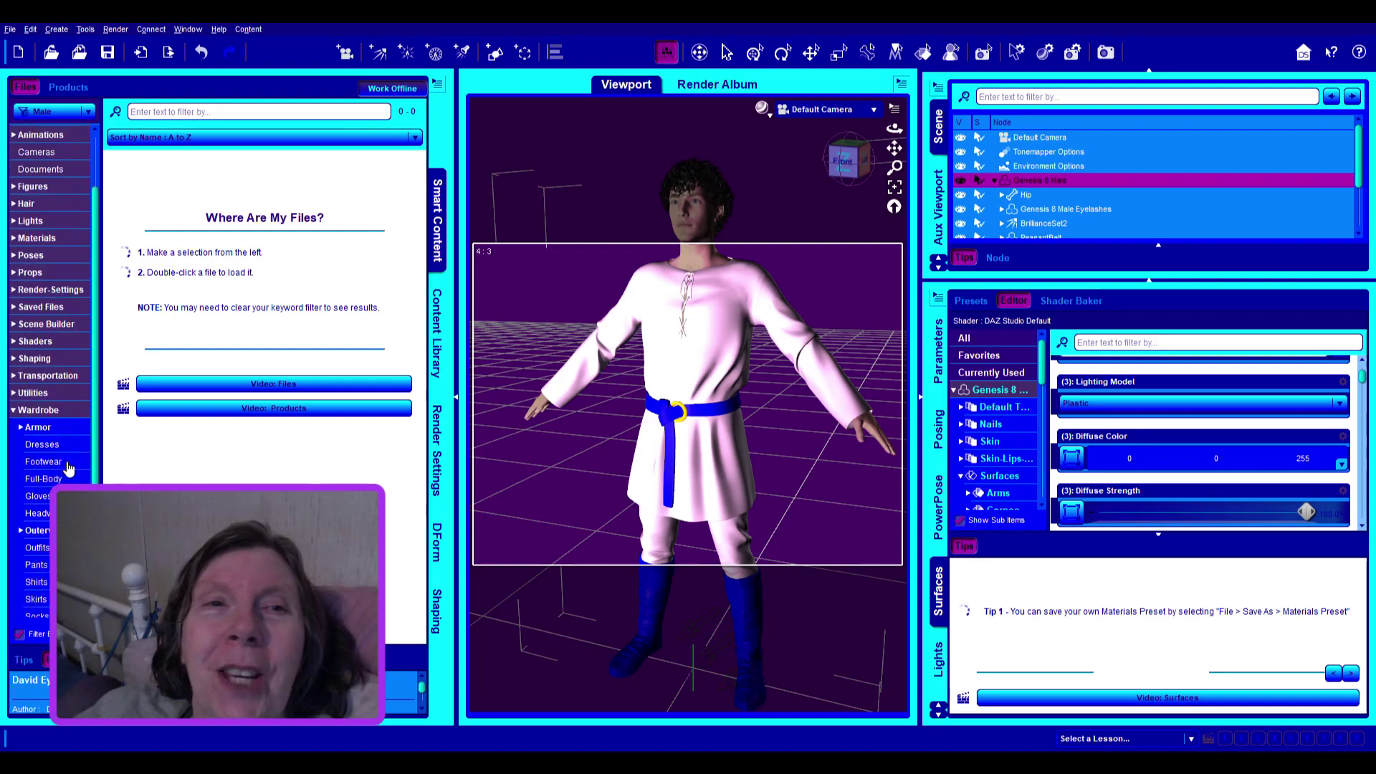
scroll(68, 467, "down", 1)
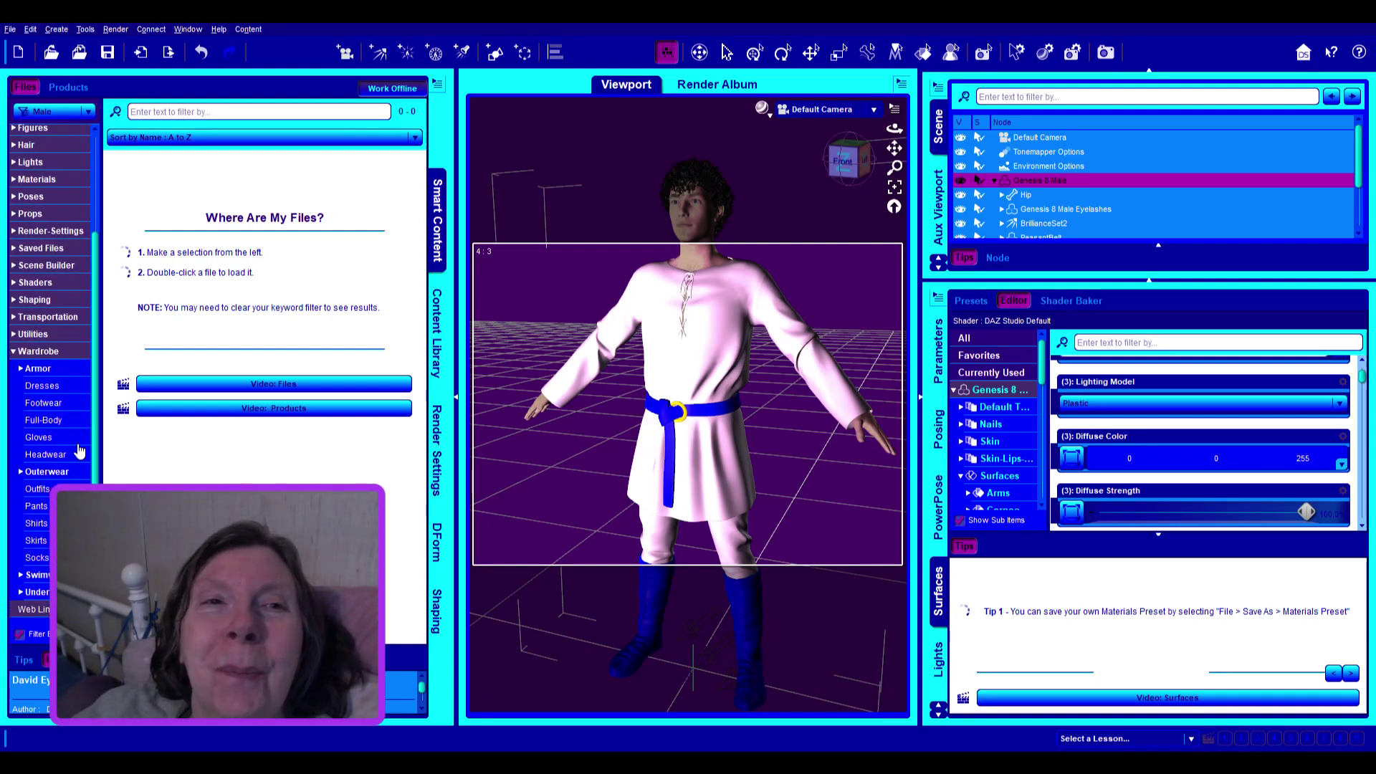
left_click(51, 476)
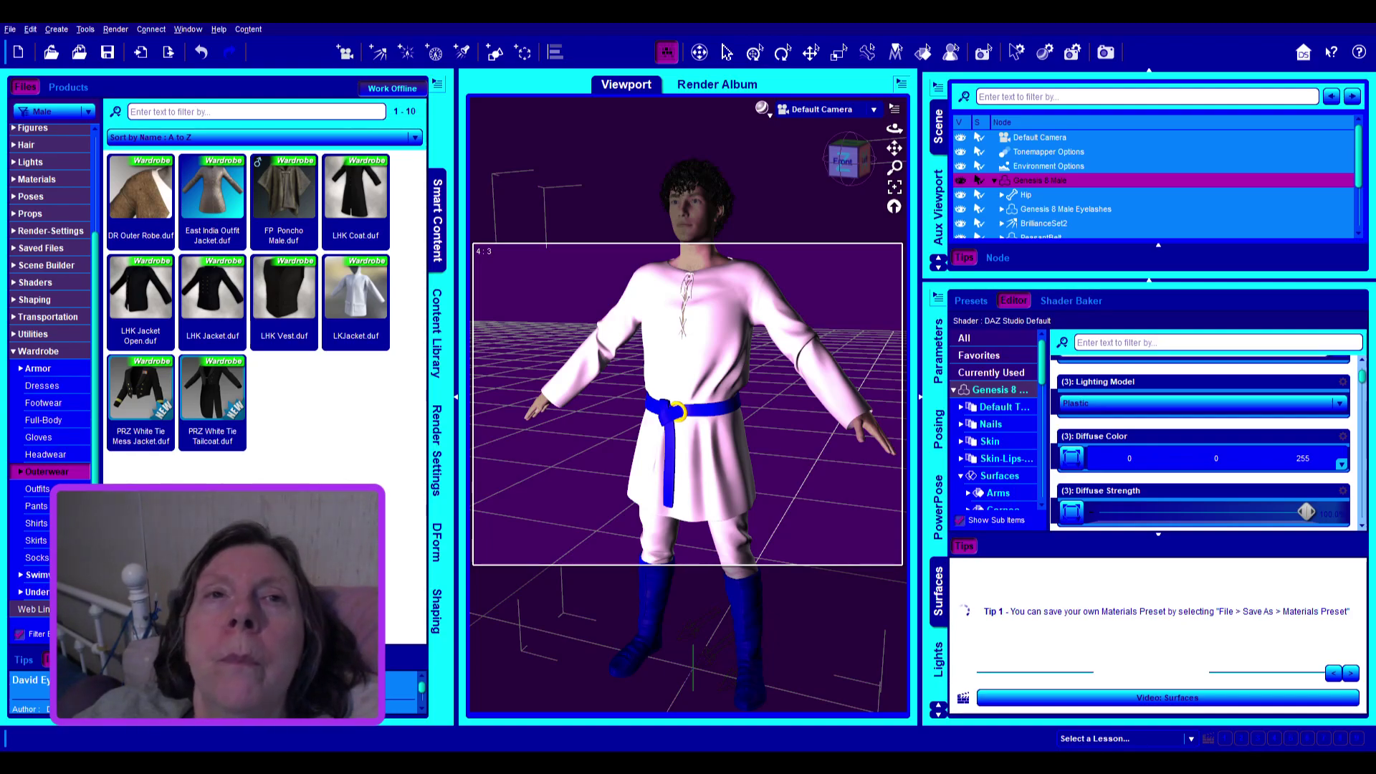
left_click(150, 218)
double_click(151, 218)
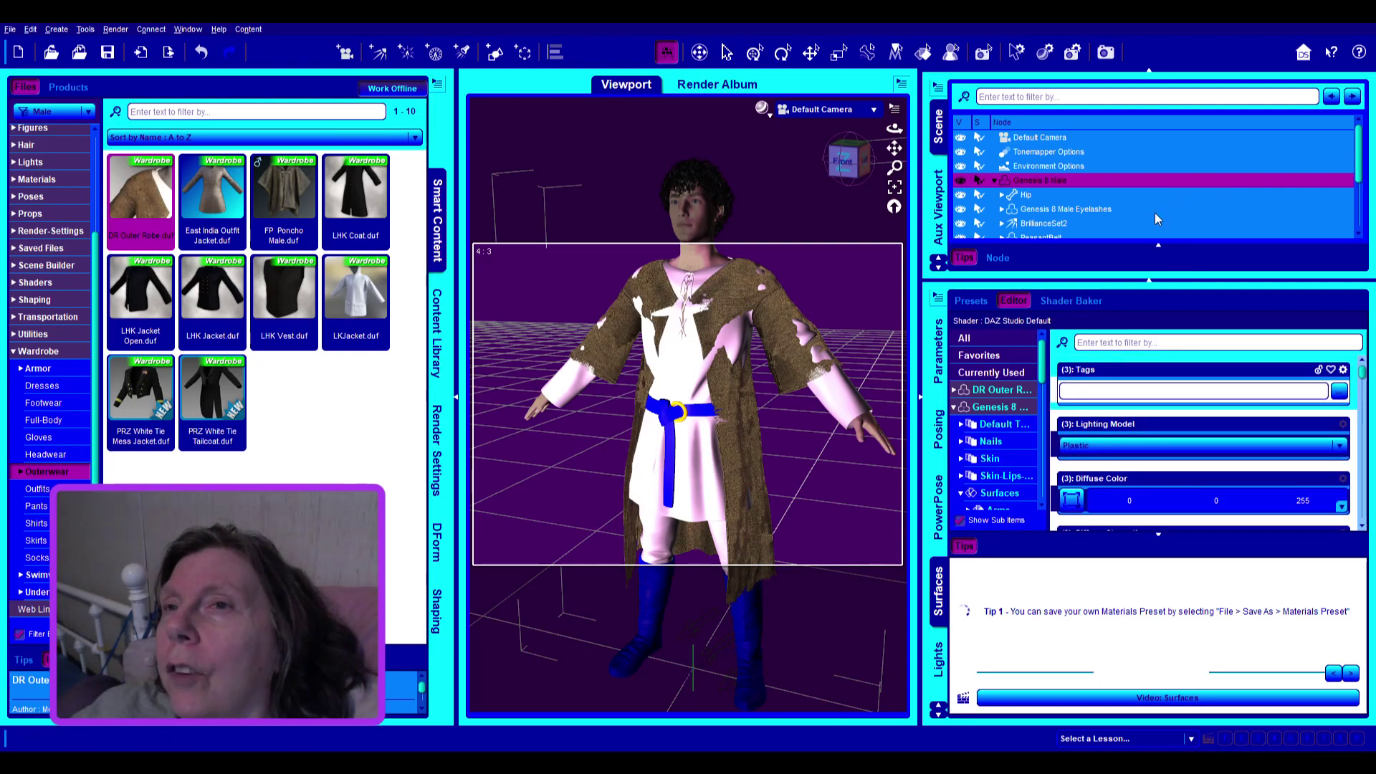
Try Base Color 0.00, 0.22, 1.00 on the DR Outer Robe without its texture map, and undo the map removal
left_click(984, 396)
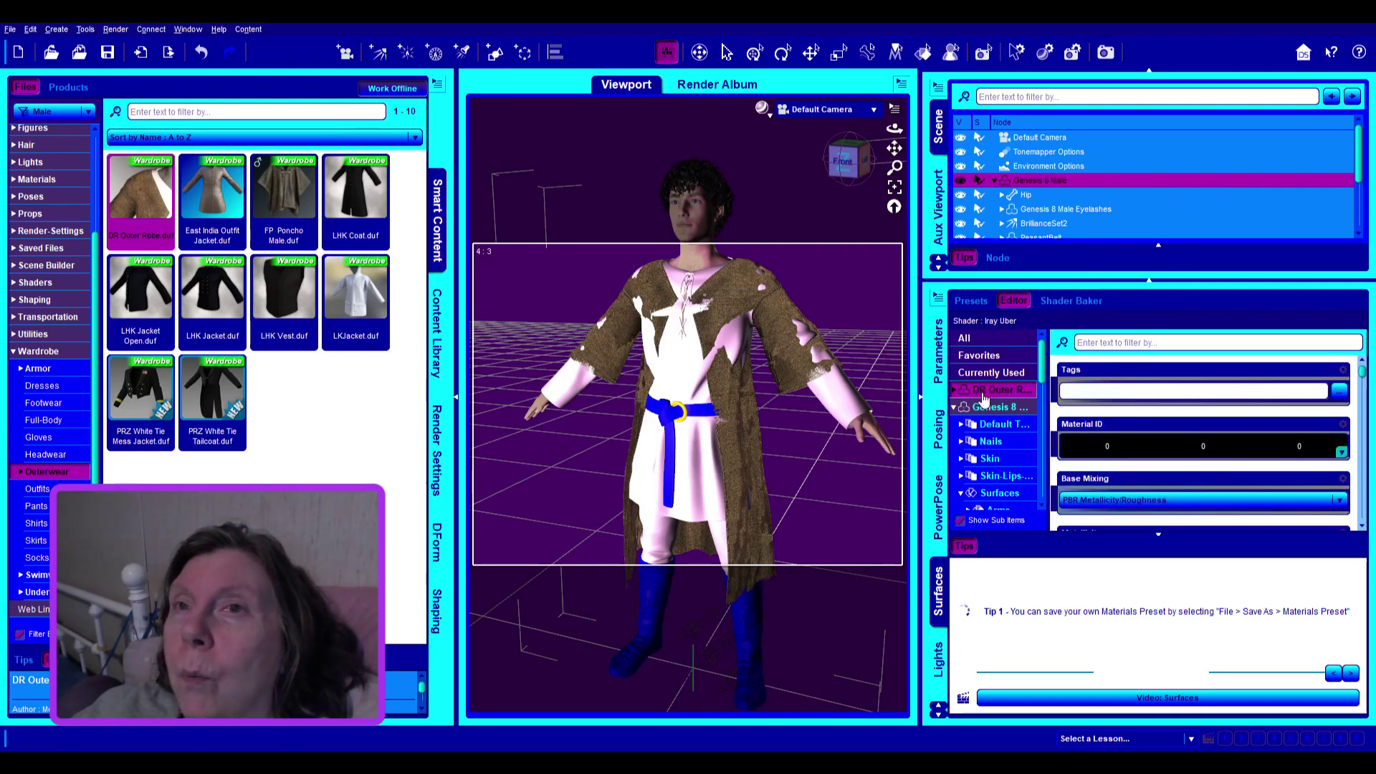
scroll(1210, 460, "down", 2)
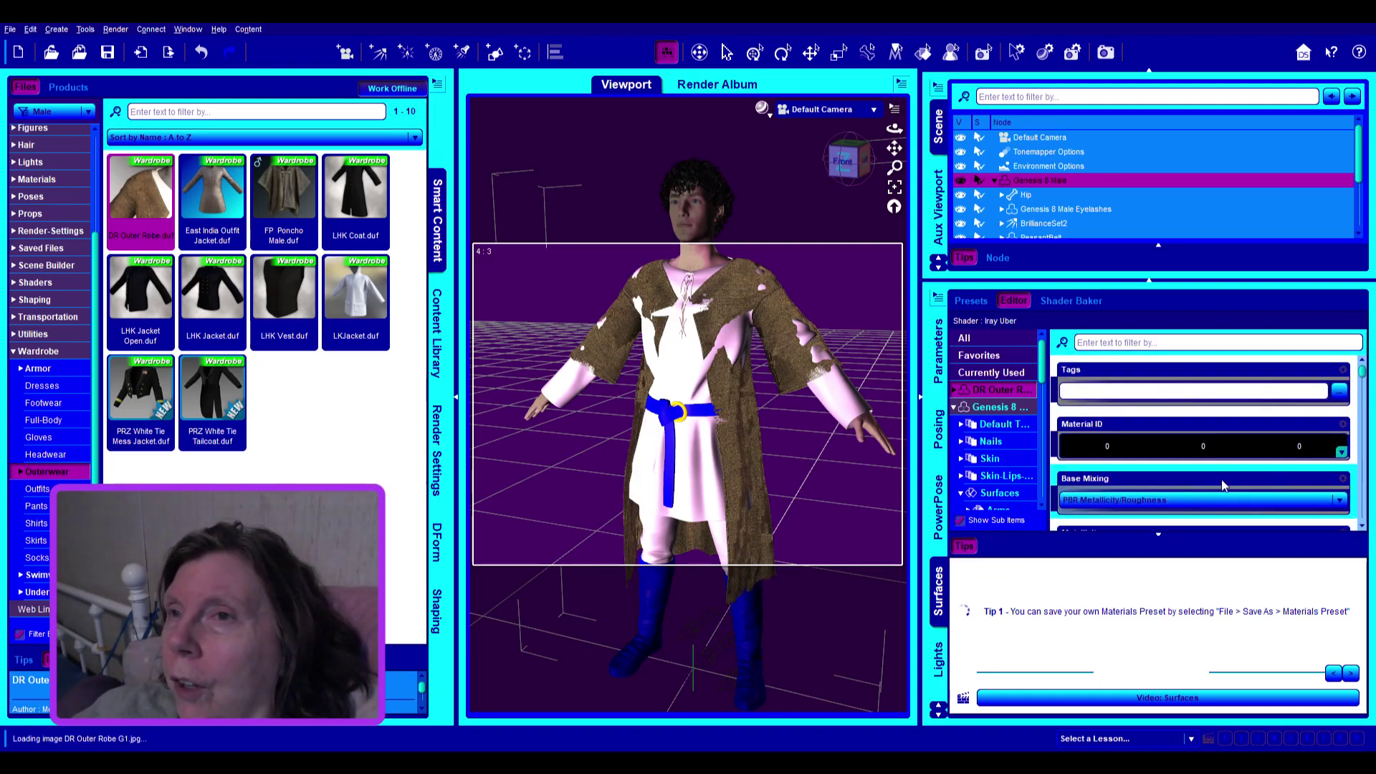
scroll(1213, 463, "down", 2)
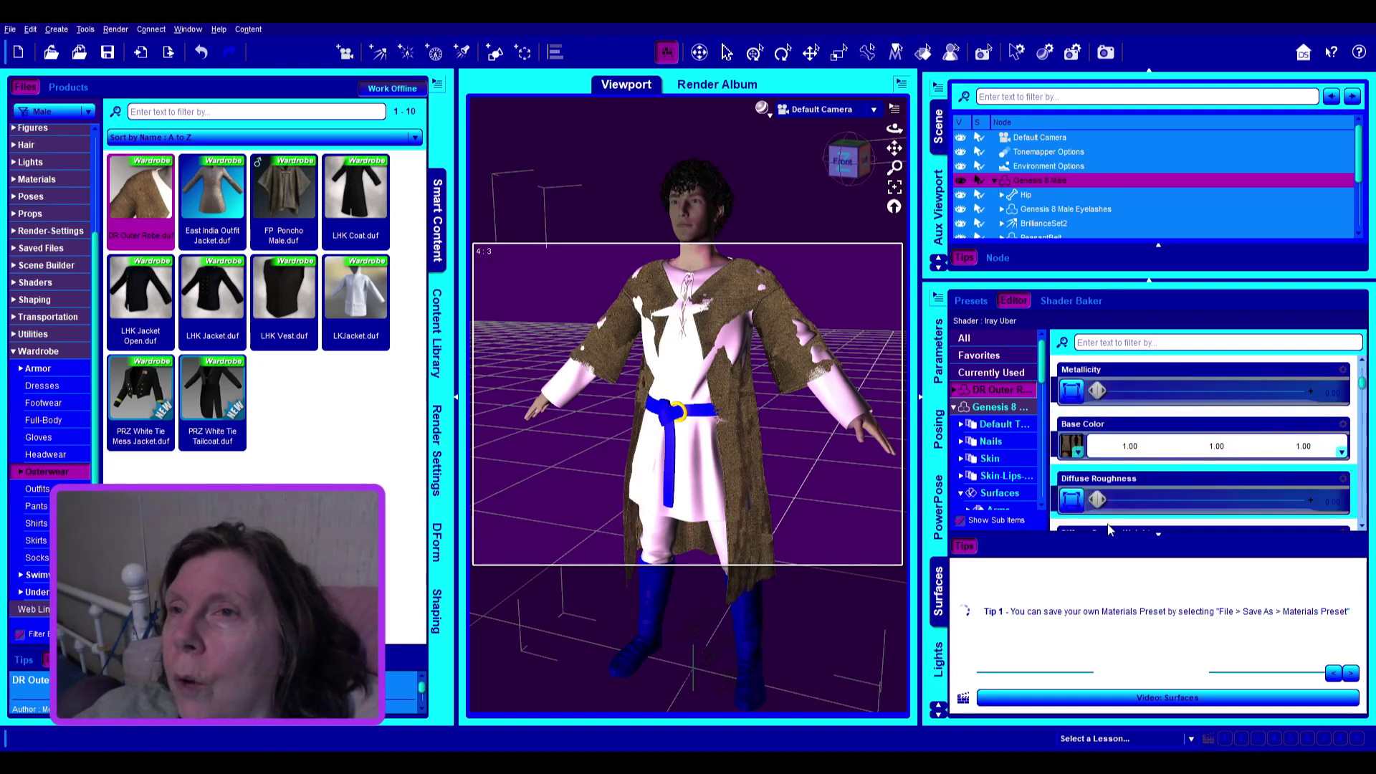
scroll(1109, 529, "down", 1)
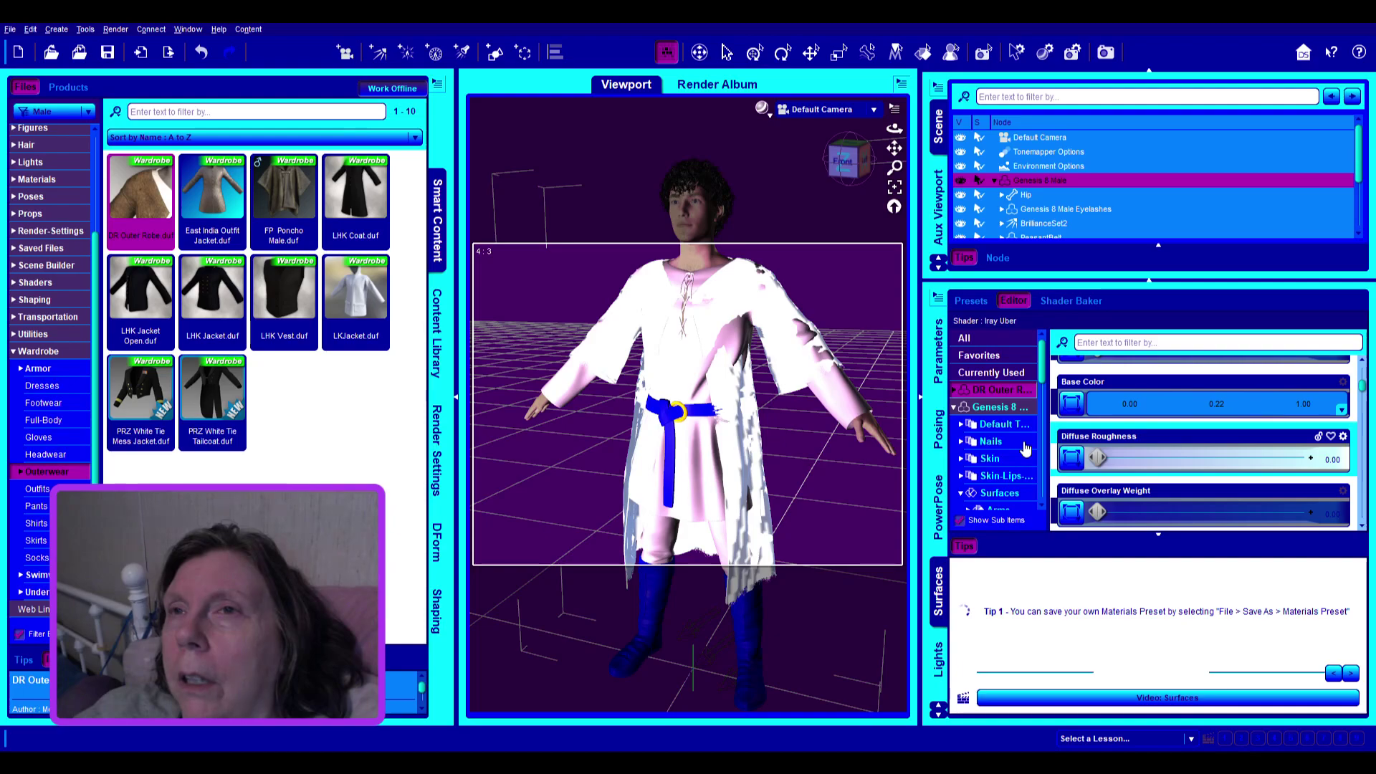
scroll(1061, 387, "up", 1)
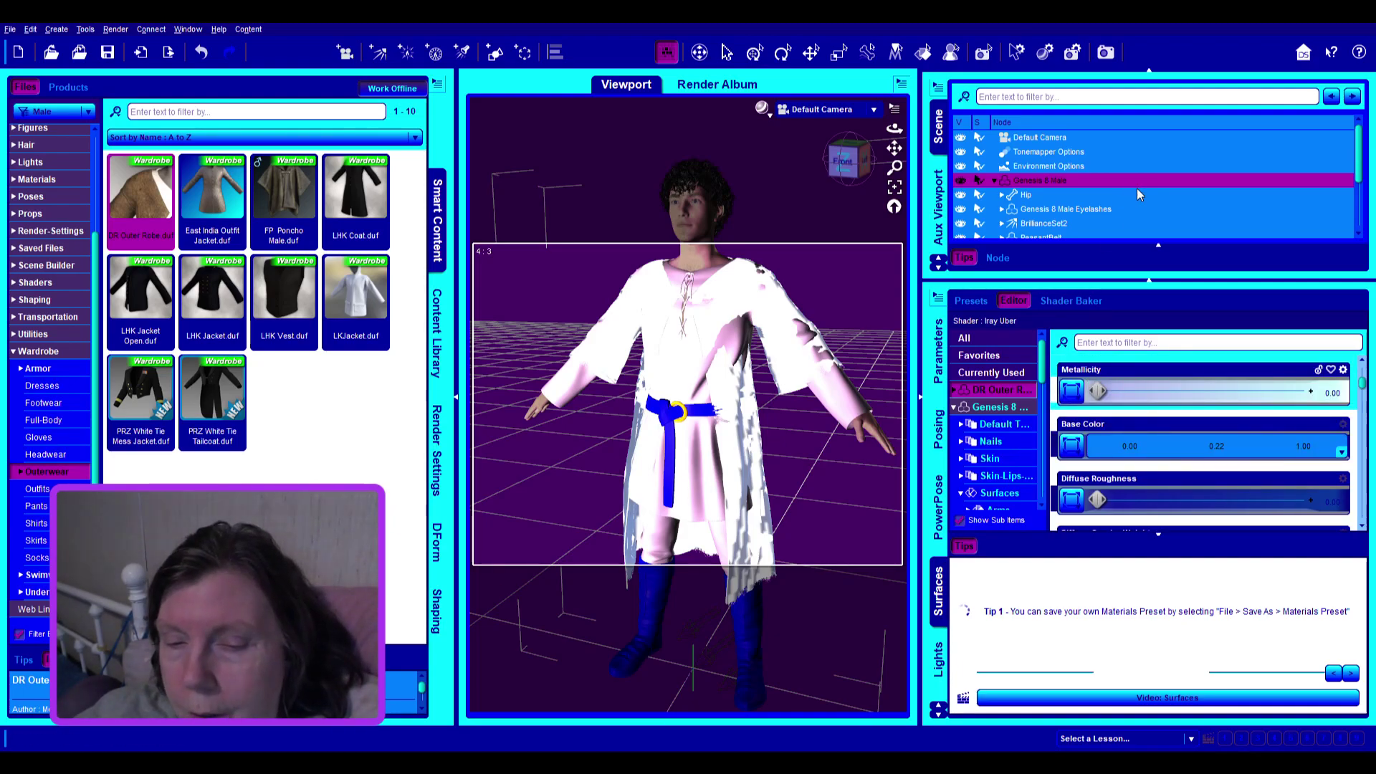
key("ctrl+z")
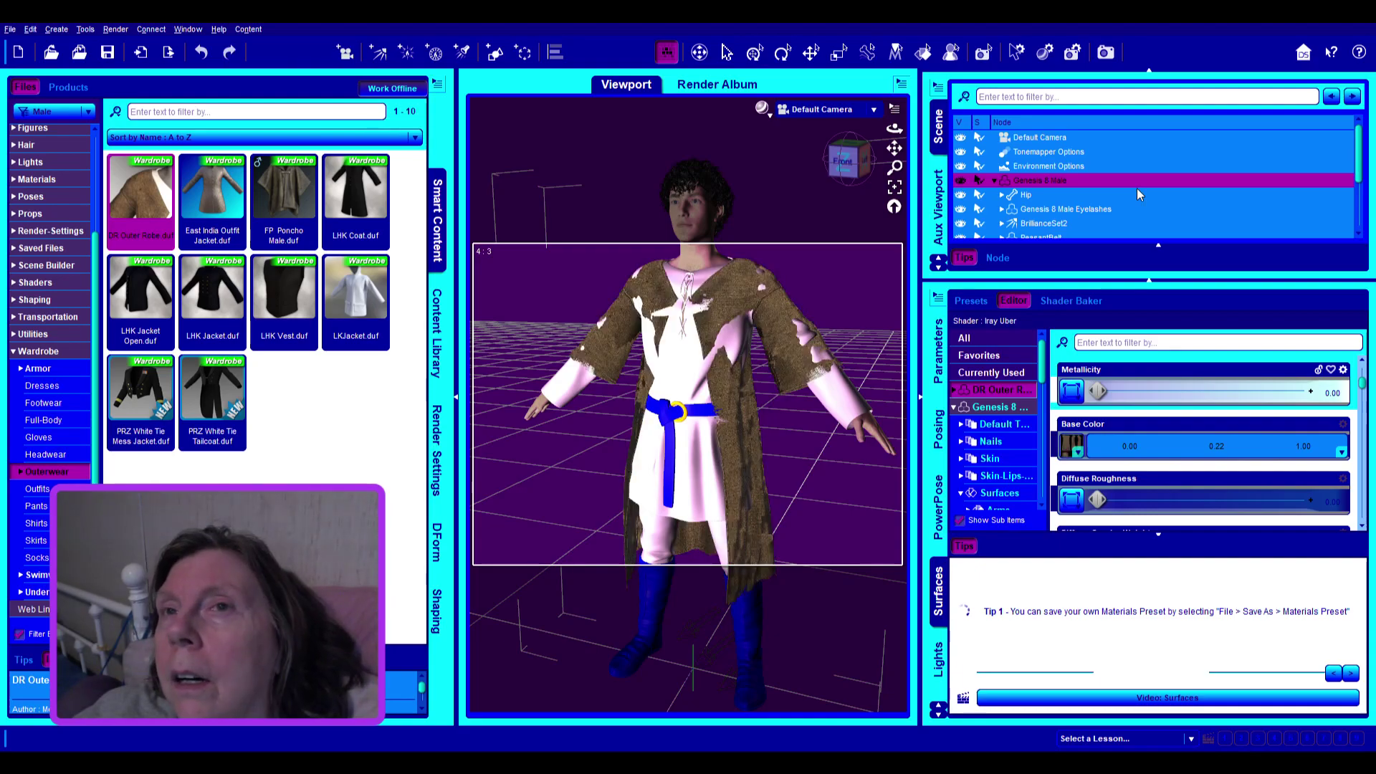
Select the DR Outer Robe itself in the scene and switch the viewport to a different draw style
scroll(1116, 179, "down", 2)
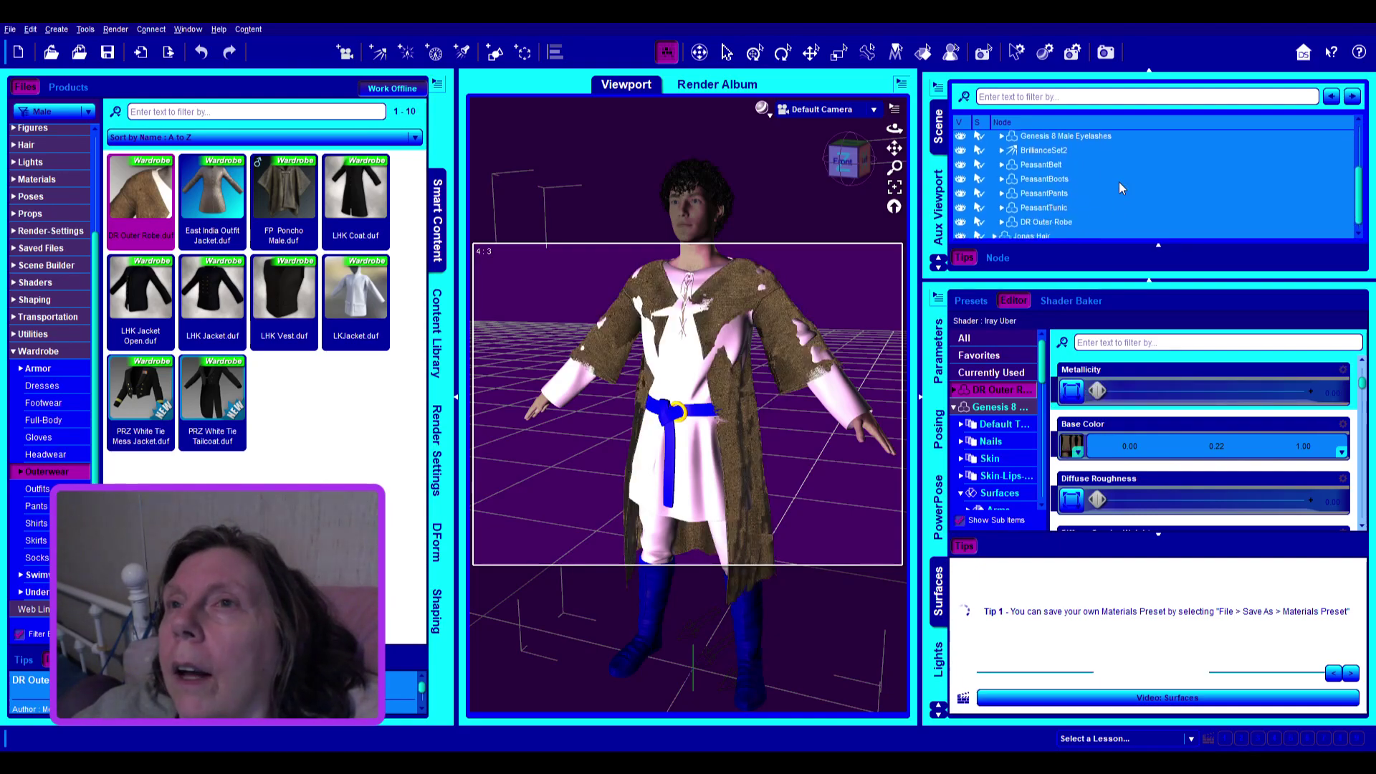
left_click(1035, 218)
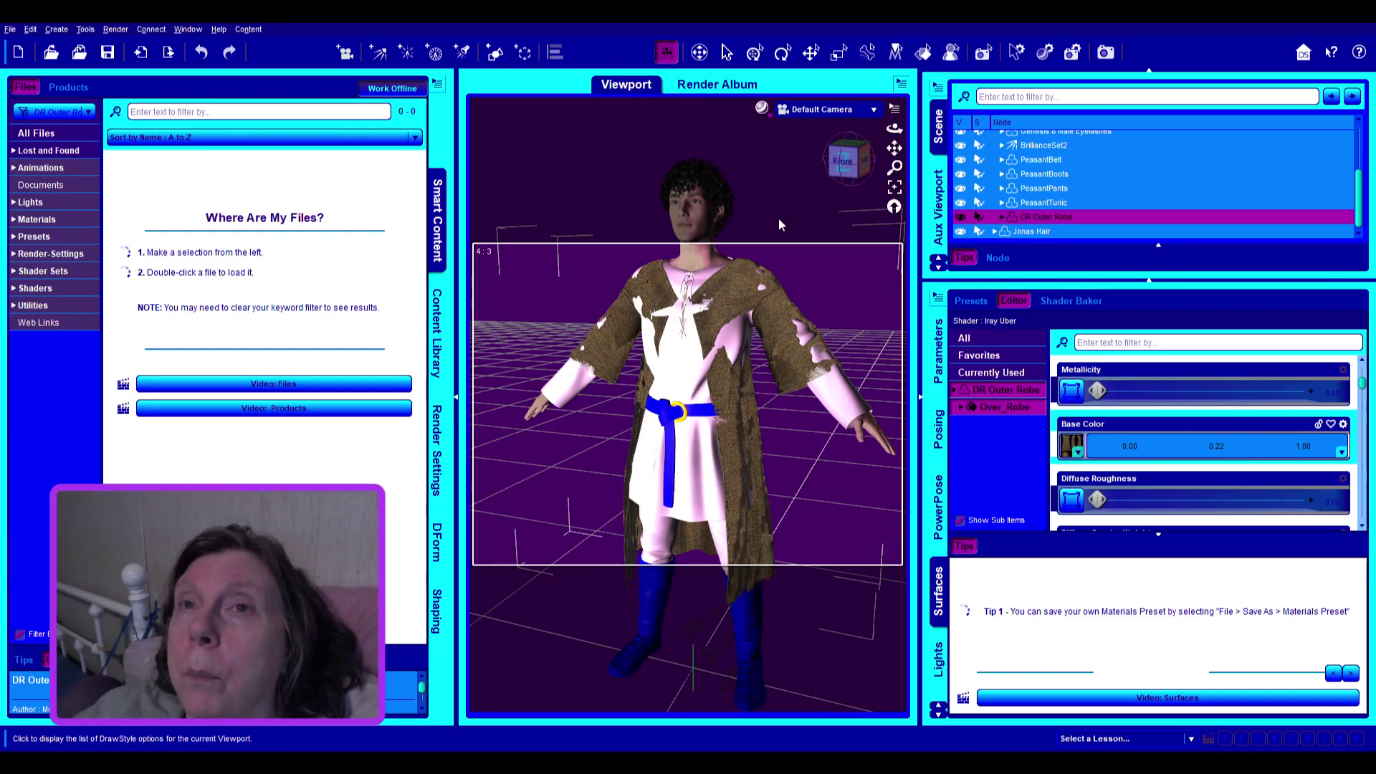
left_click(819, 285)
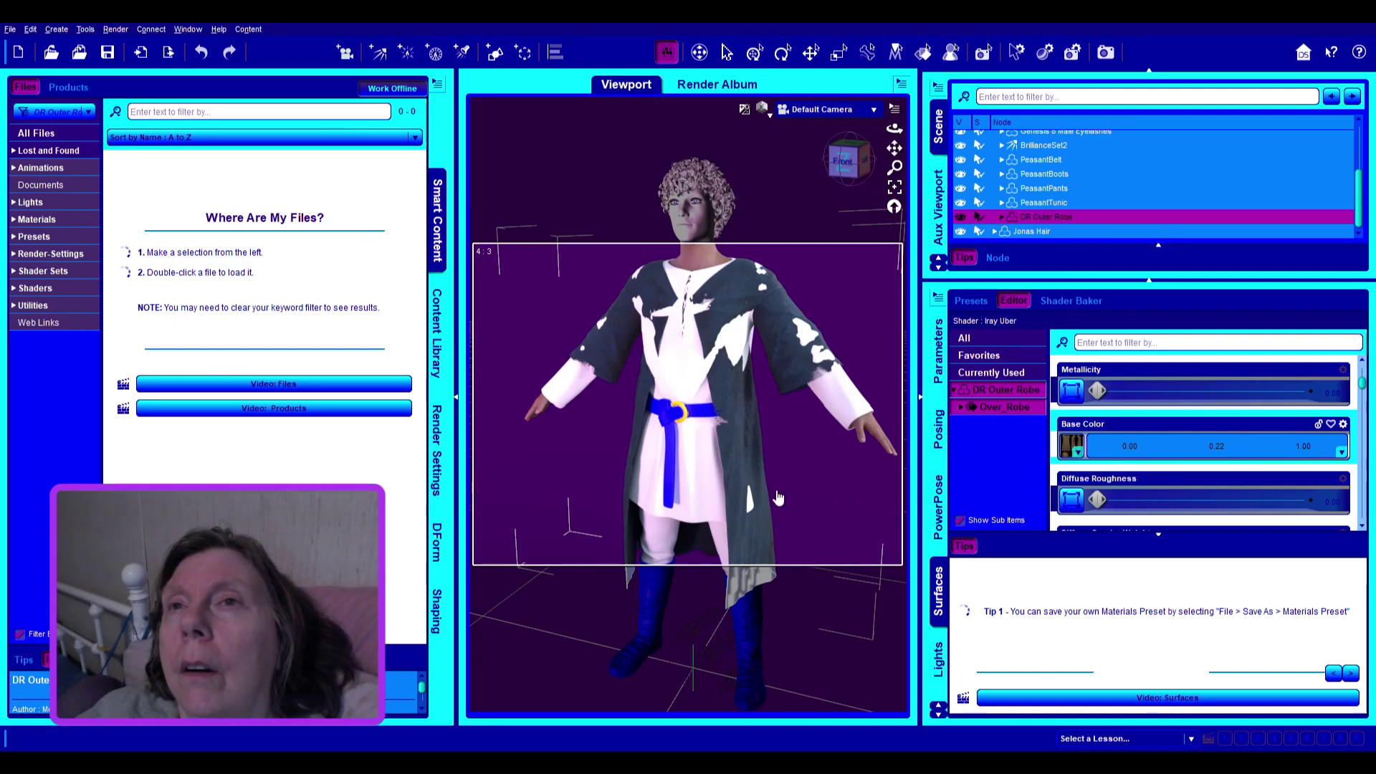
Set the DR Outer Robe's Base Color to 0.036, 0.23, 1.00 without a texture map and its Metallicity to 1.00
key("ctrl+y")
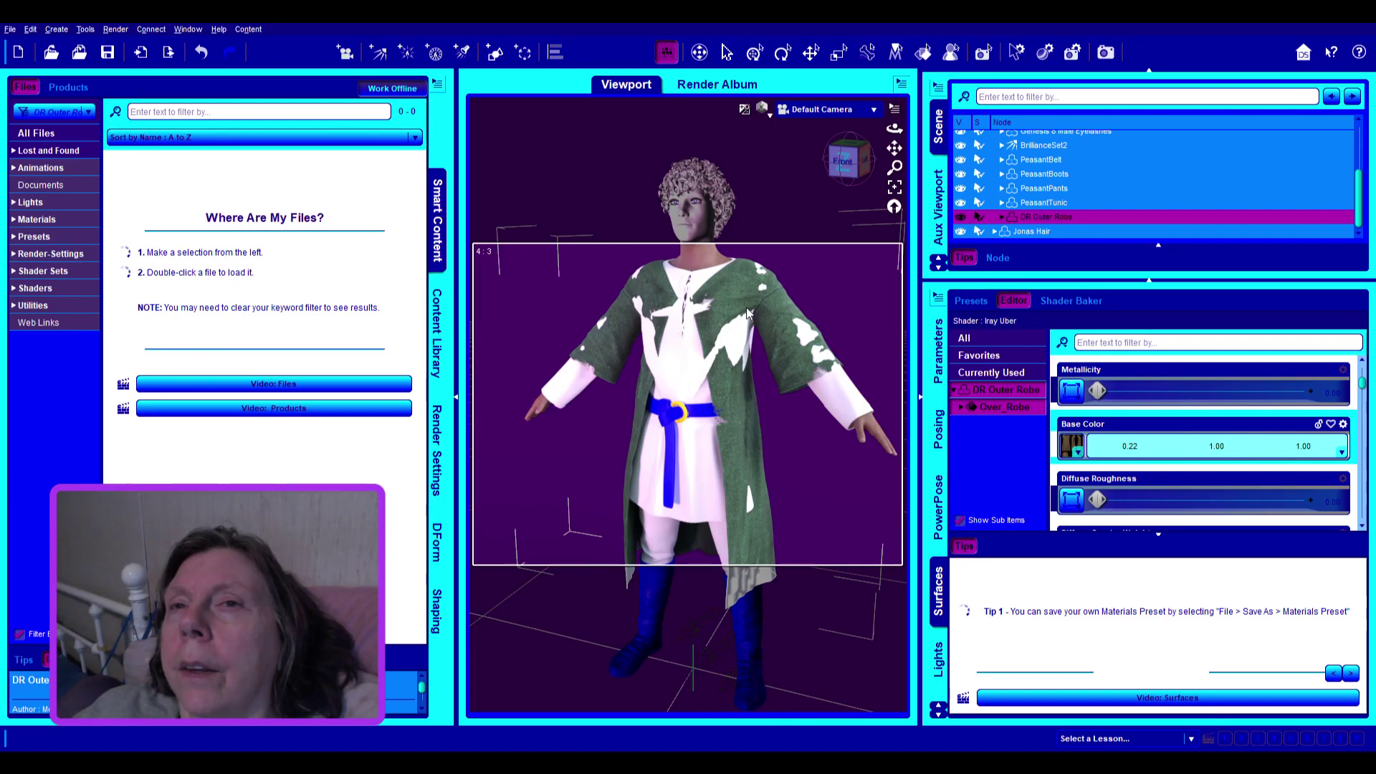
left_click(774, 491)
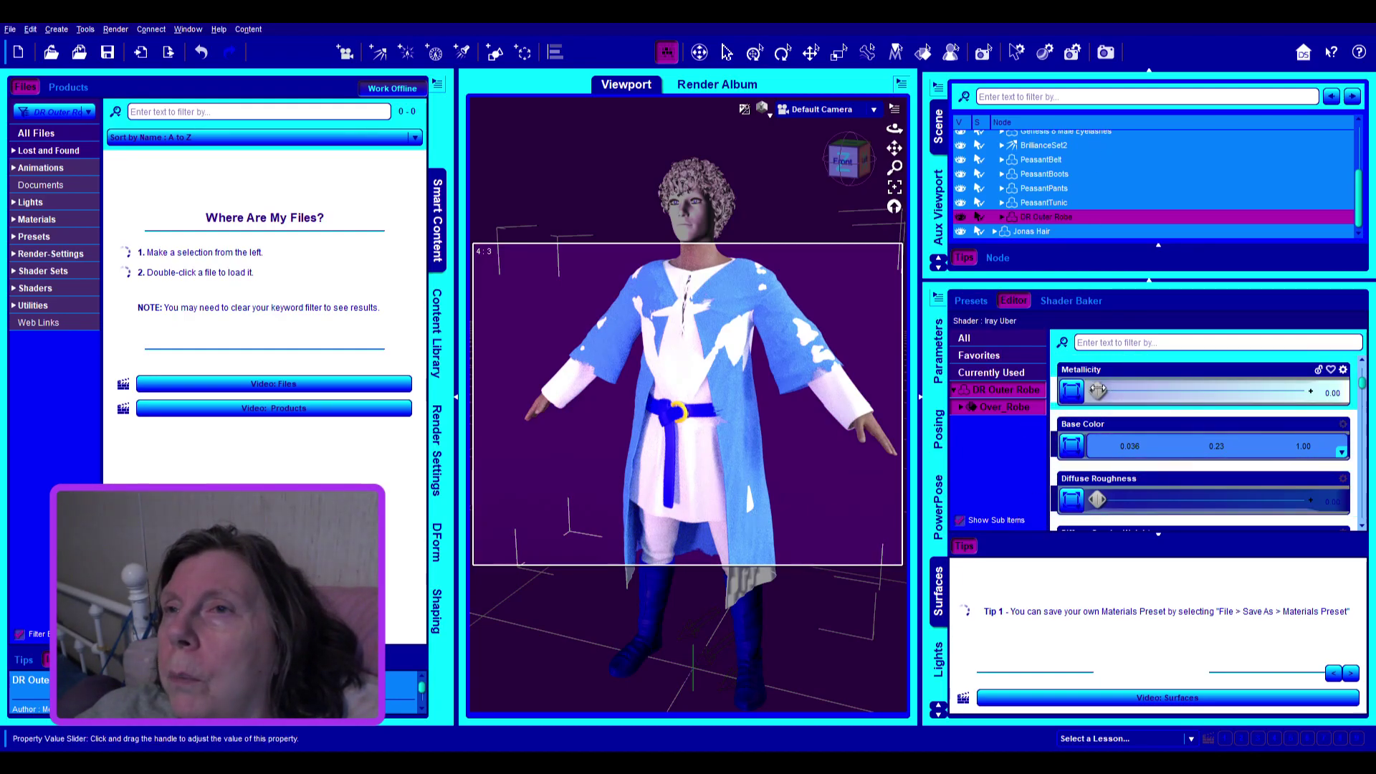
left_click_drag(1098, 391, 1364, 373)
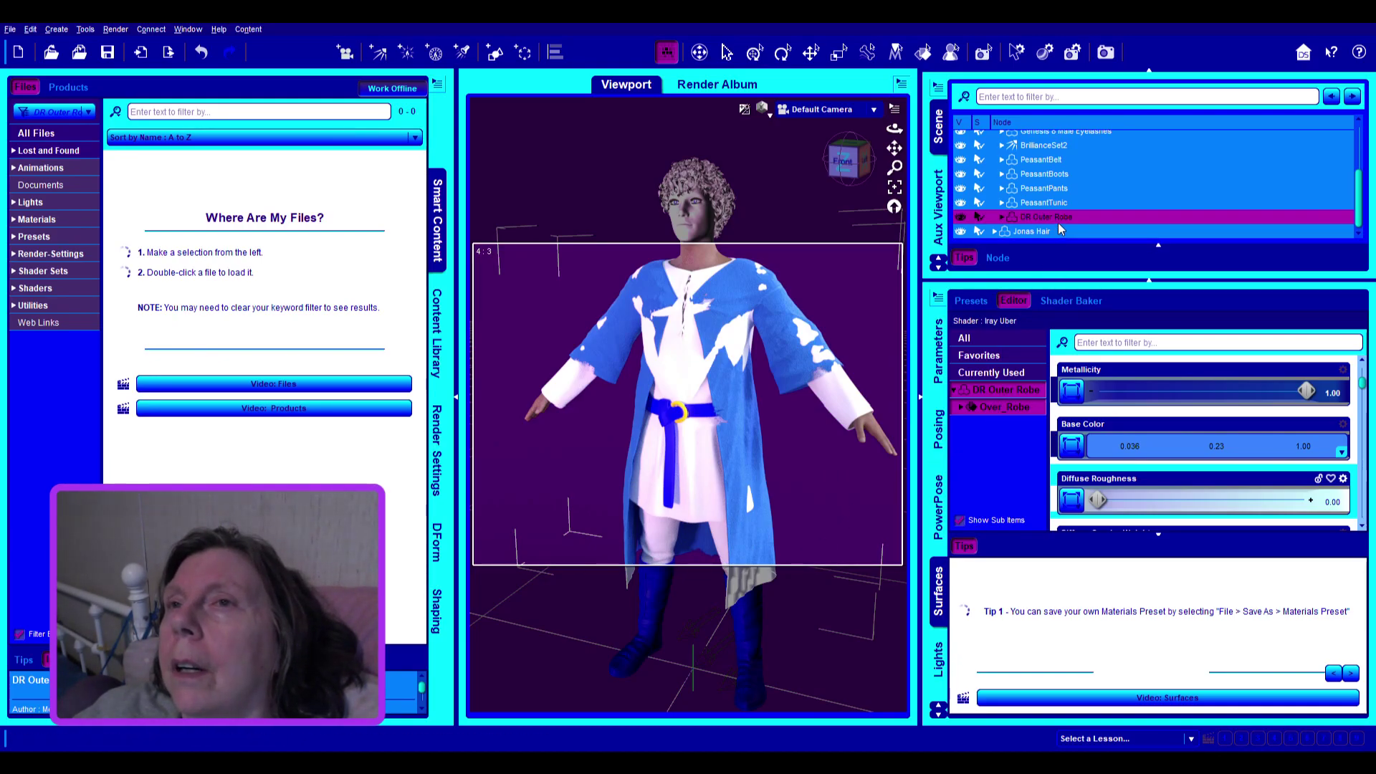
Fit the DR Outer Robe to the PeasantTunic instead of the Genesis 8 Male figure
left_click(938, 370)
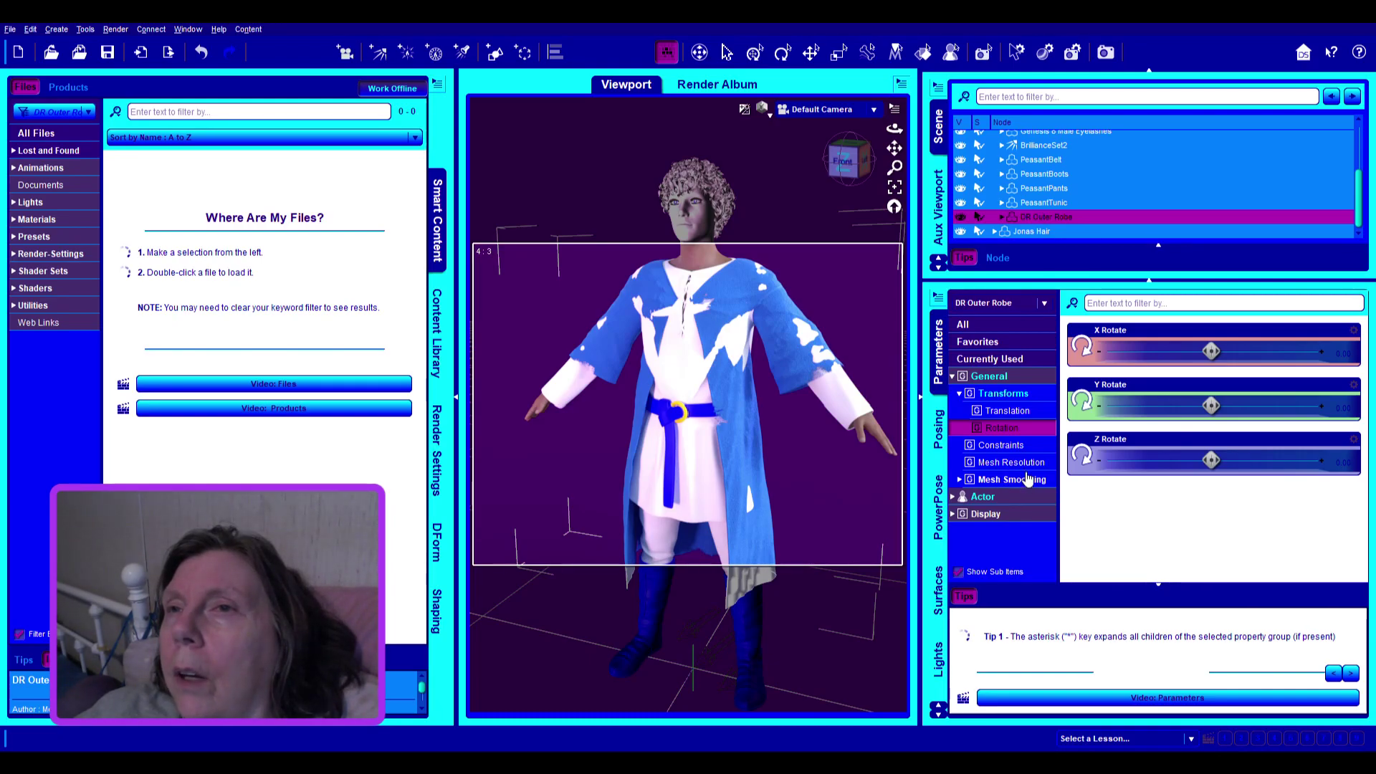
left_click(987, 379)
scroll(1223, 445, "down", 10)
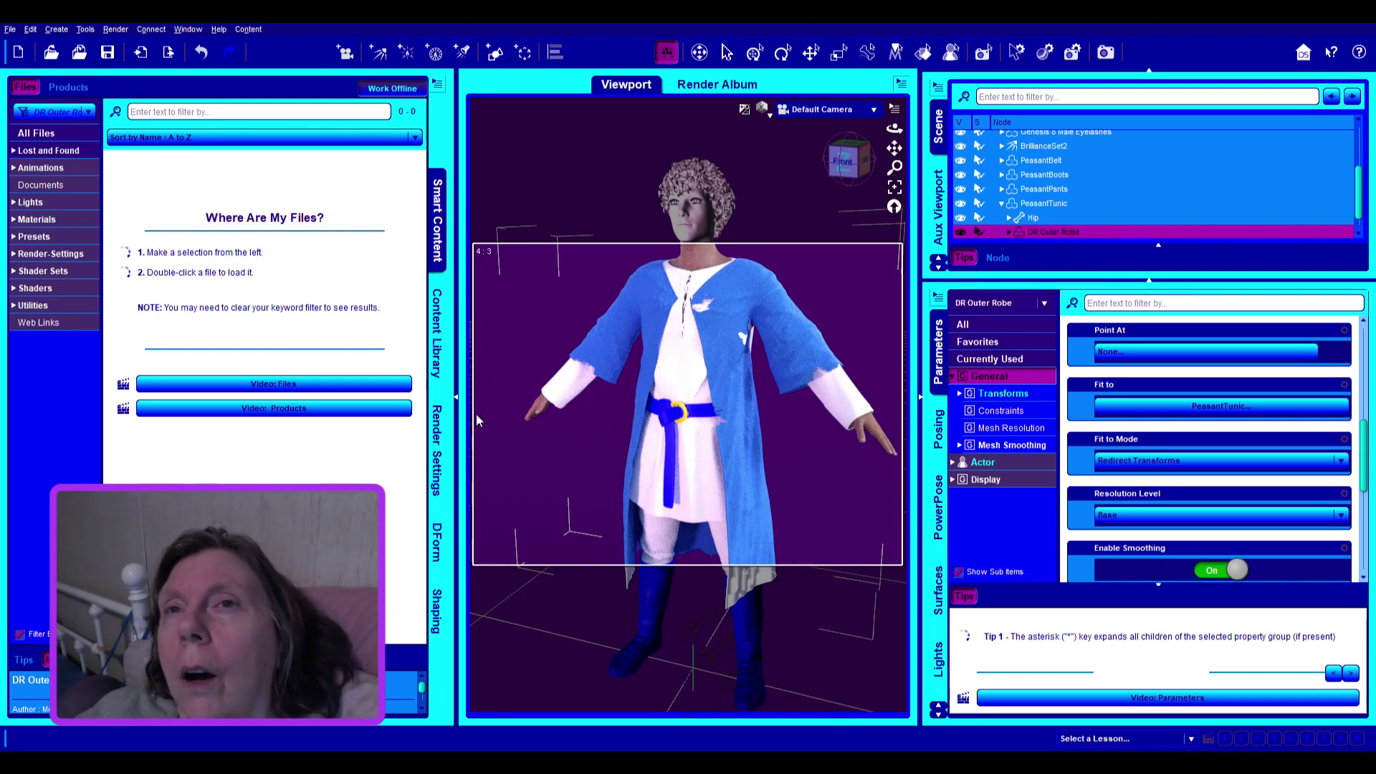
Set the DR Outer Robe's Smoothing Iterations to 4 and its Collision Iterations to 6
scroll(1332, 505, "down", 3)
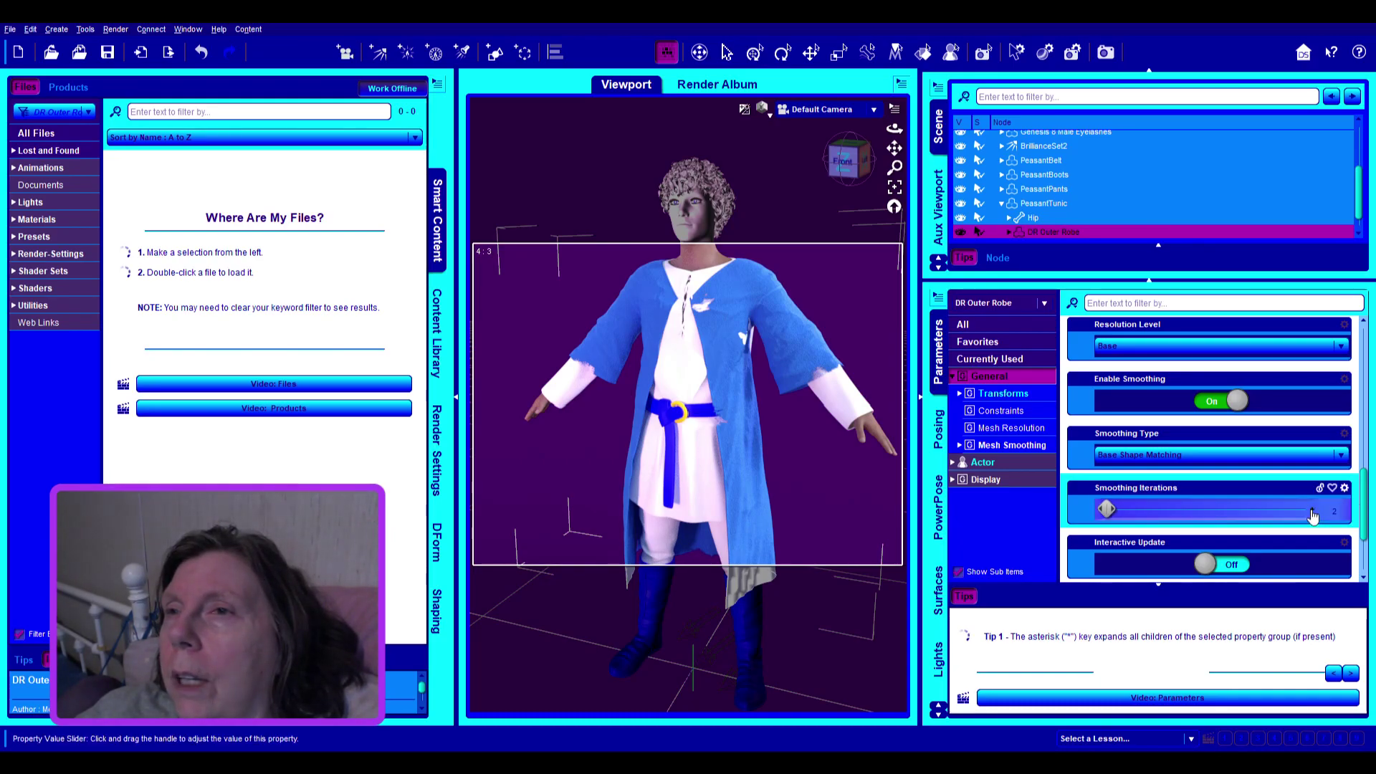
scroll(1314, 527, "down", 2)
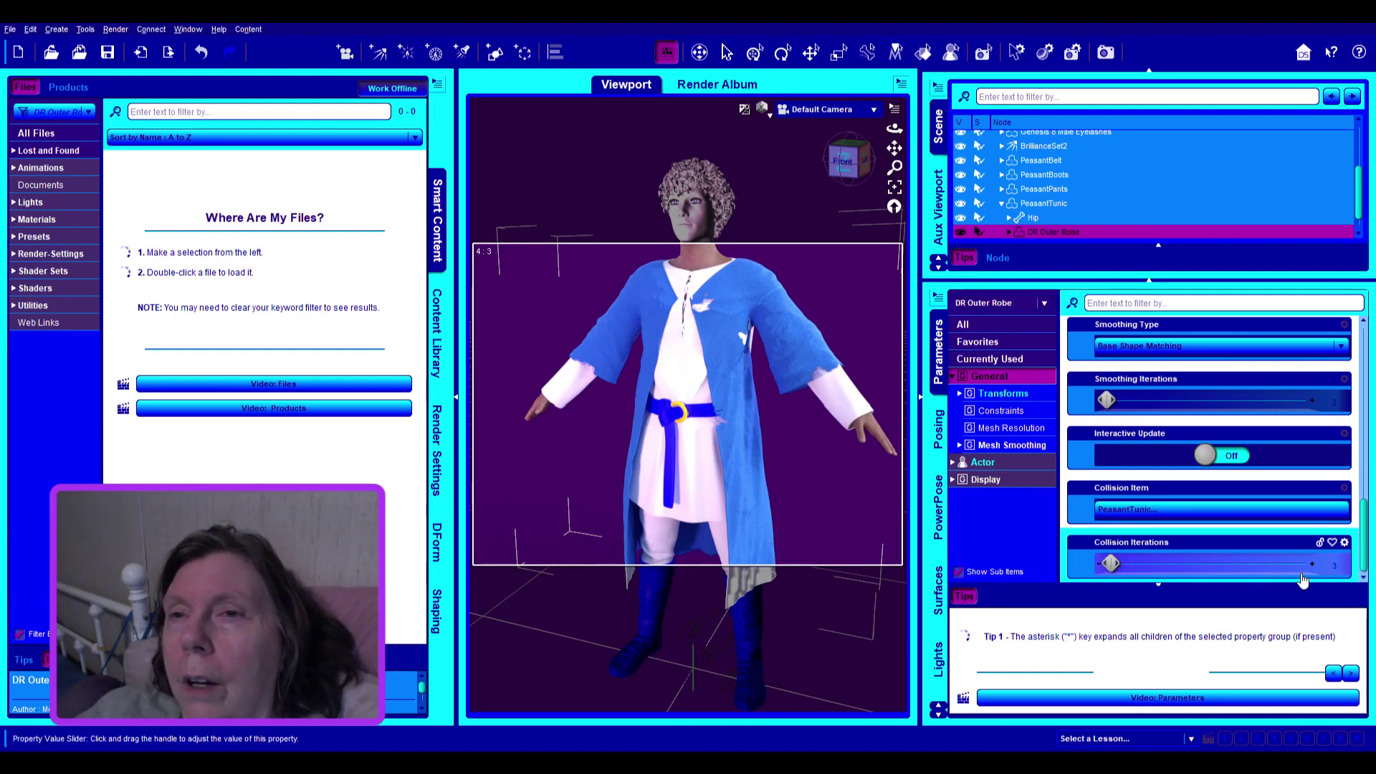
left_click(1312, 566)
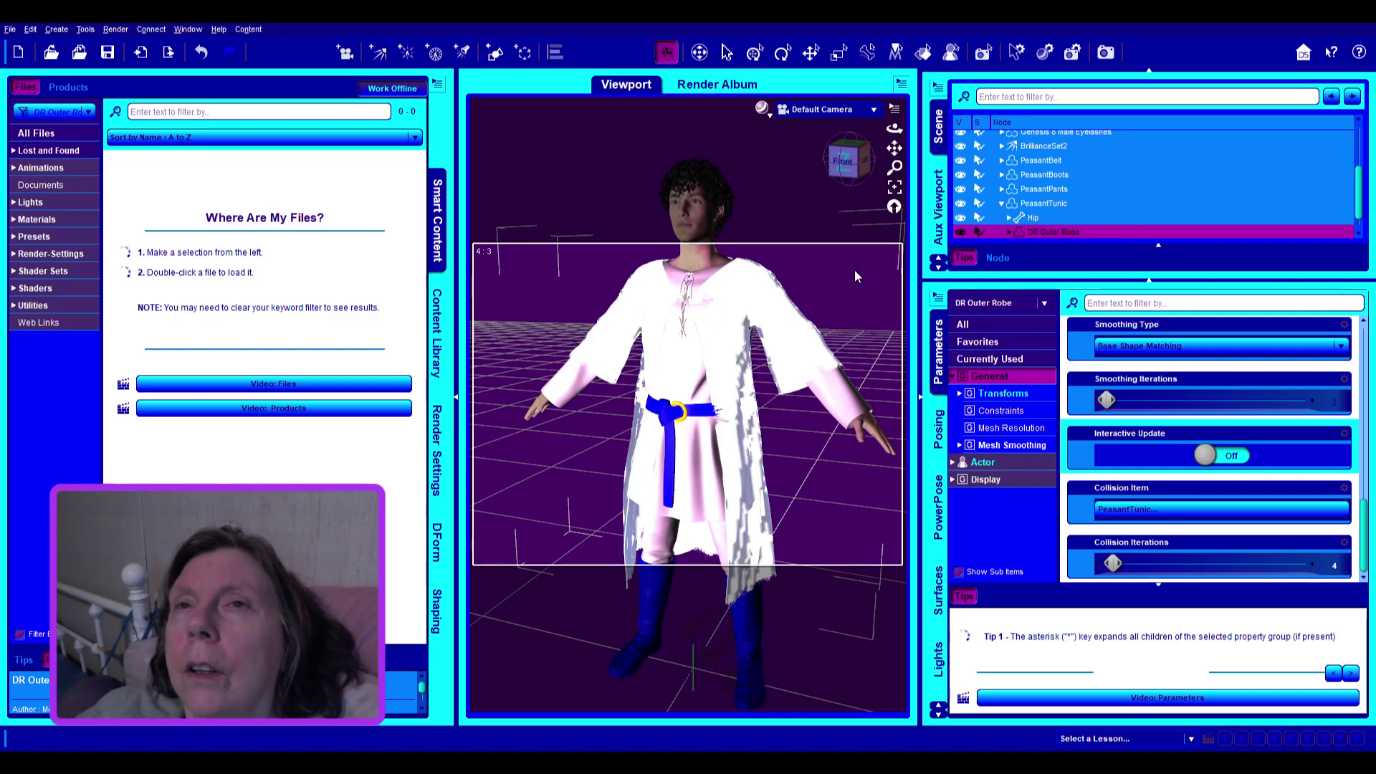
left_click(1024, 574)
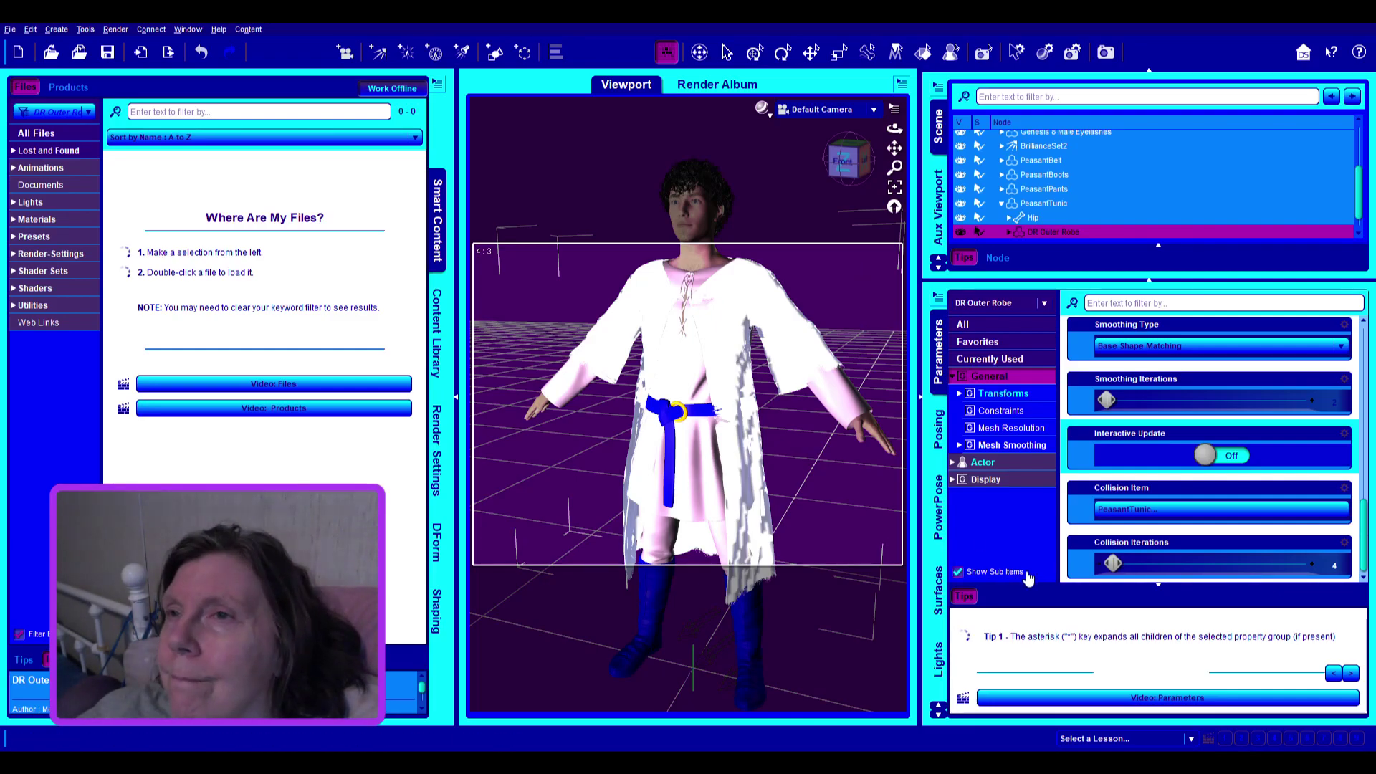
left_click(1313, 403)
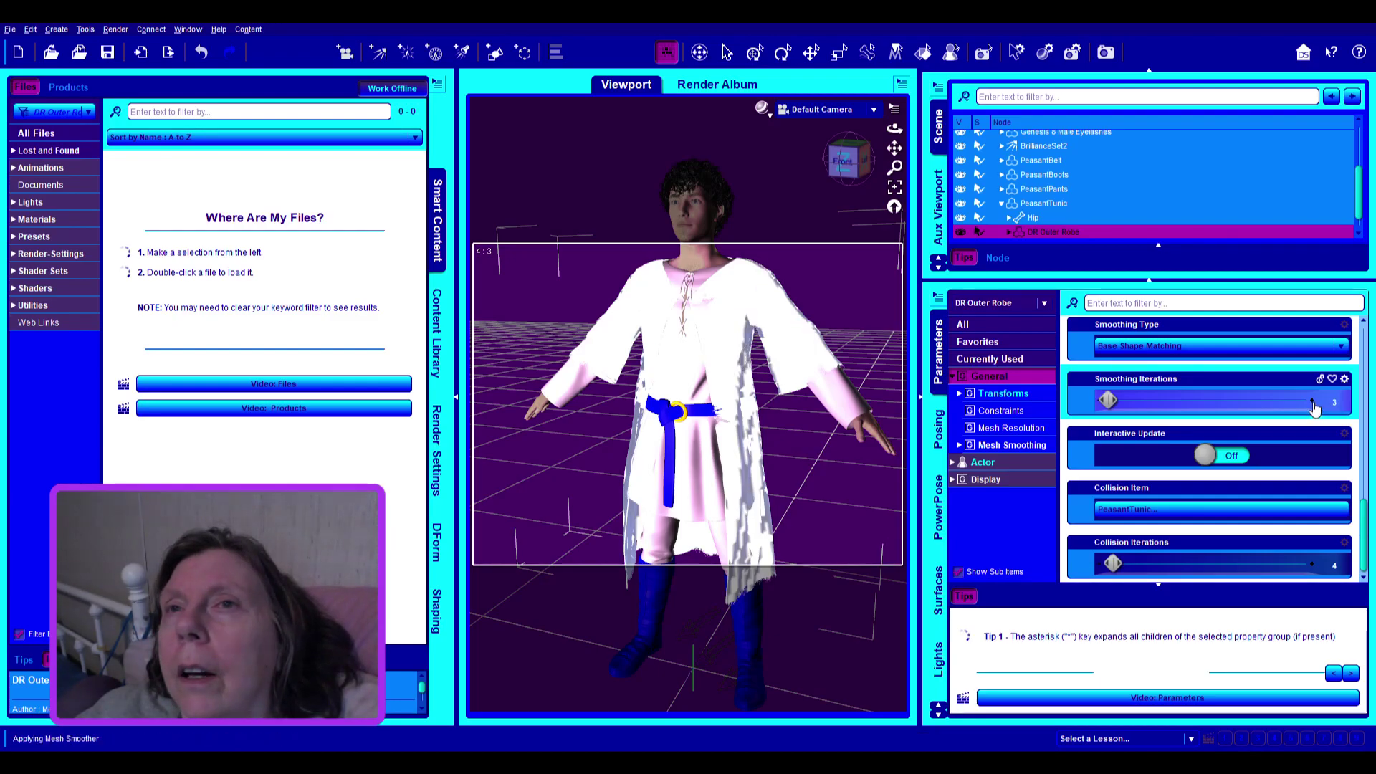
left_click(1312, 568)
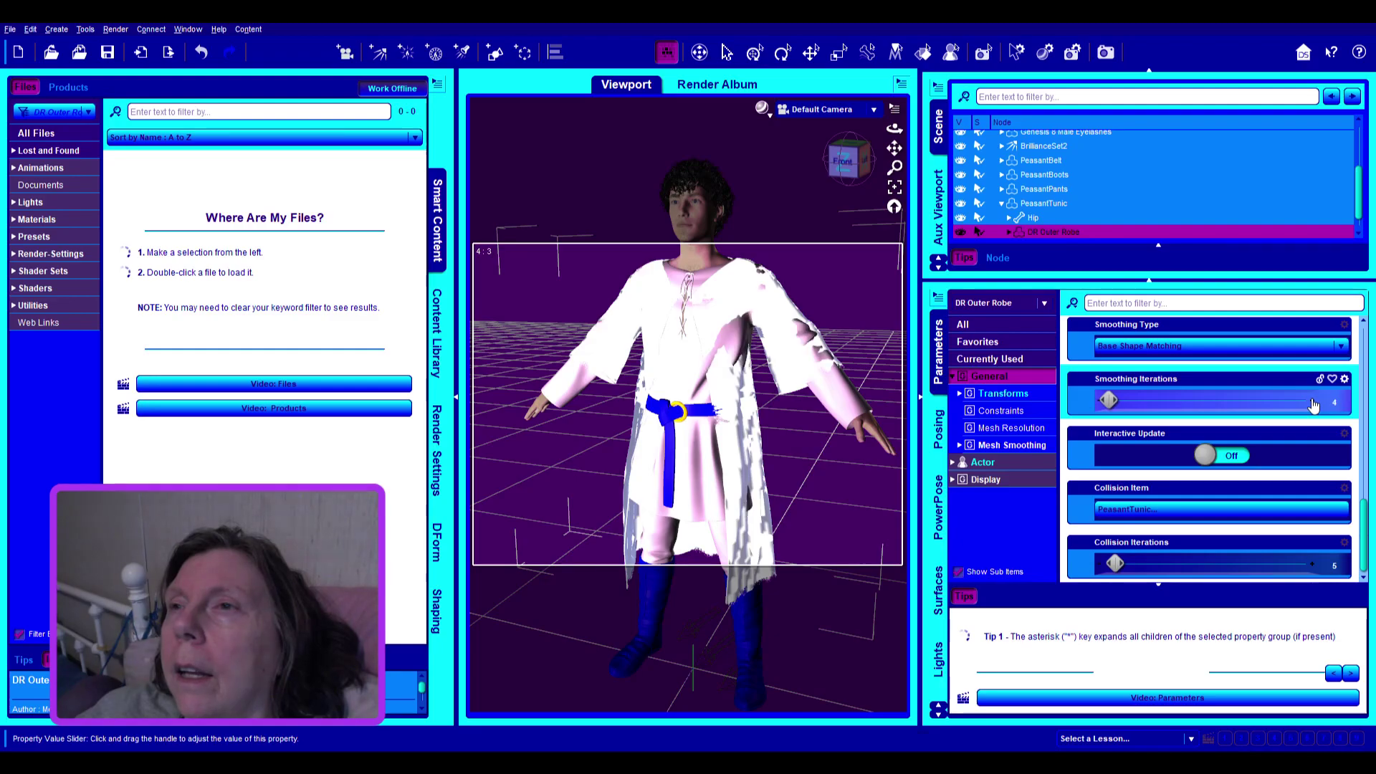
left_click(1313, 404)
left_click(1314, 566)
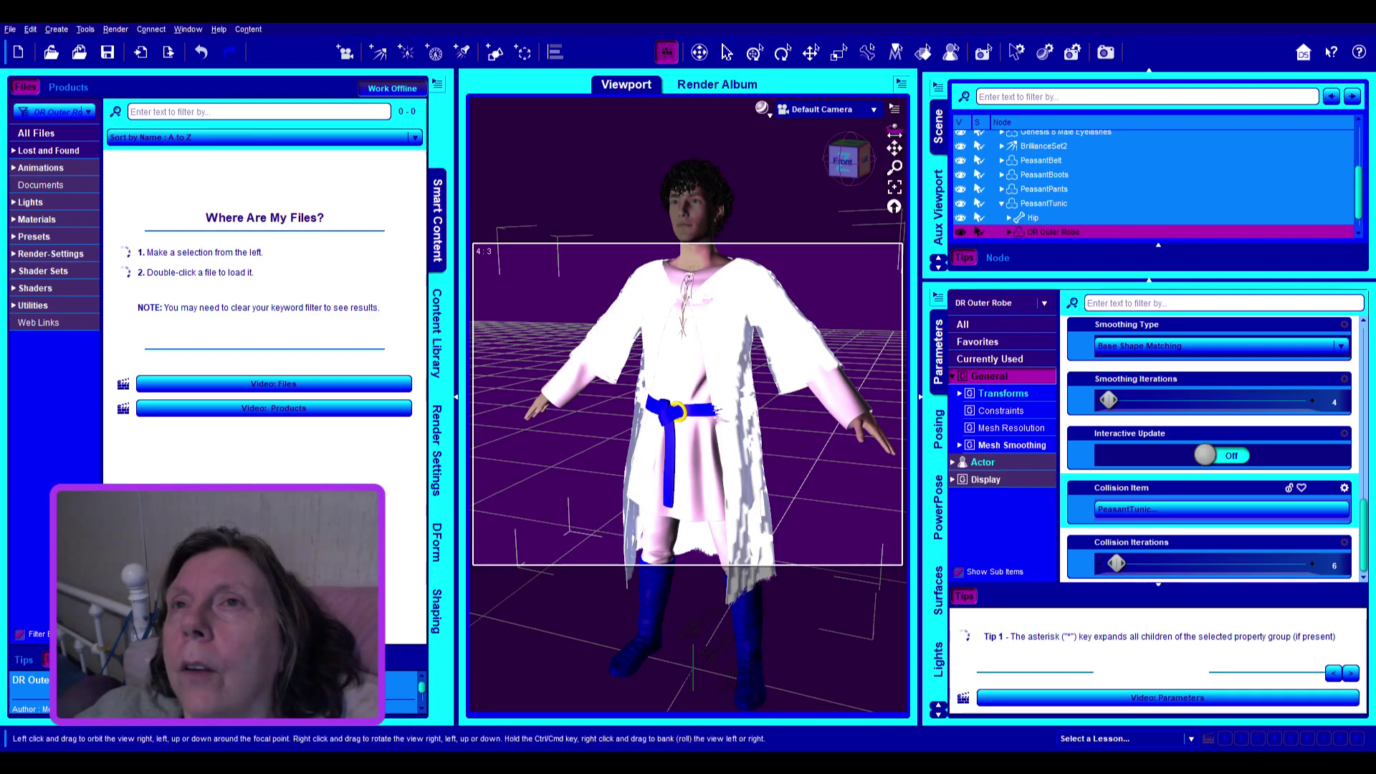
Examine the dressed figure from a higher angle and review the DR Outer Robe's transform, fit, smoothing and collision parameters
mouse_move(894, 129)
left_mouse_down()
mouse_move(953, 134)
mouse_move(863, 132)
mouse_move(940, 132)
mouse_move(905, 132)
left_mouse_up()
scroll(1143, 411, "up", 1)
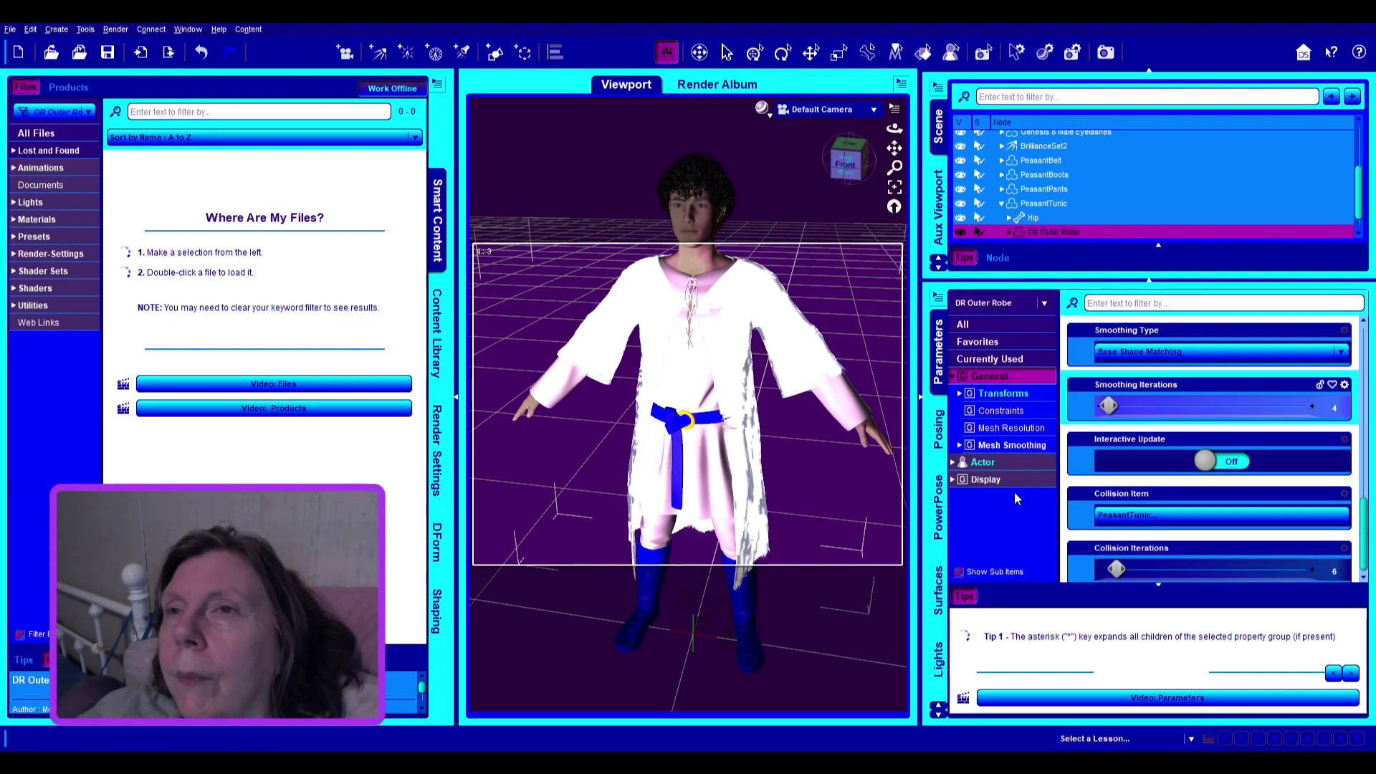
scroll(1219, 419, "up", 10)
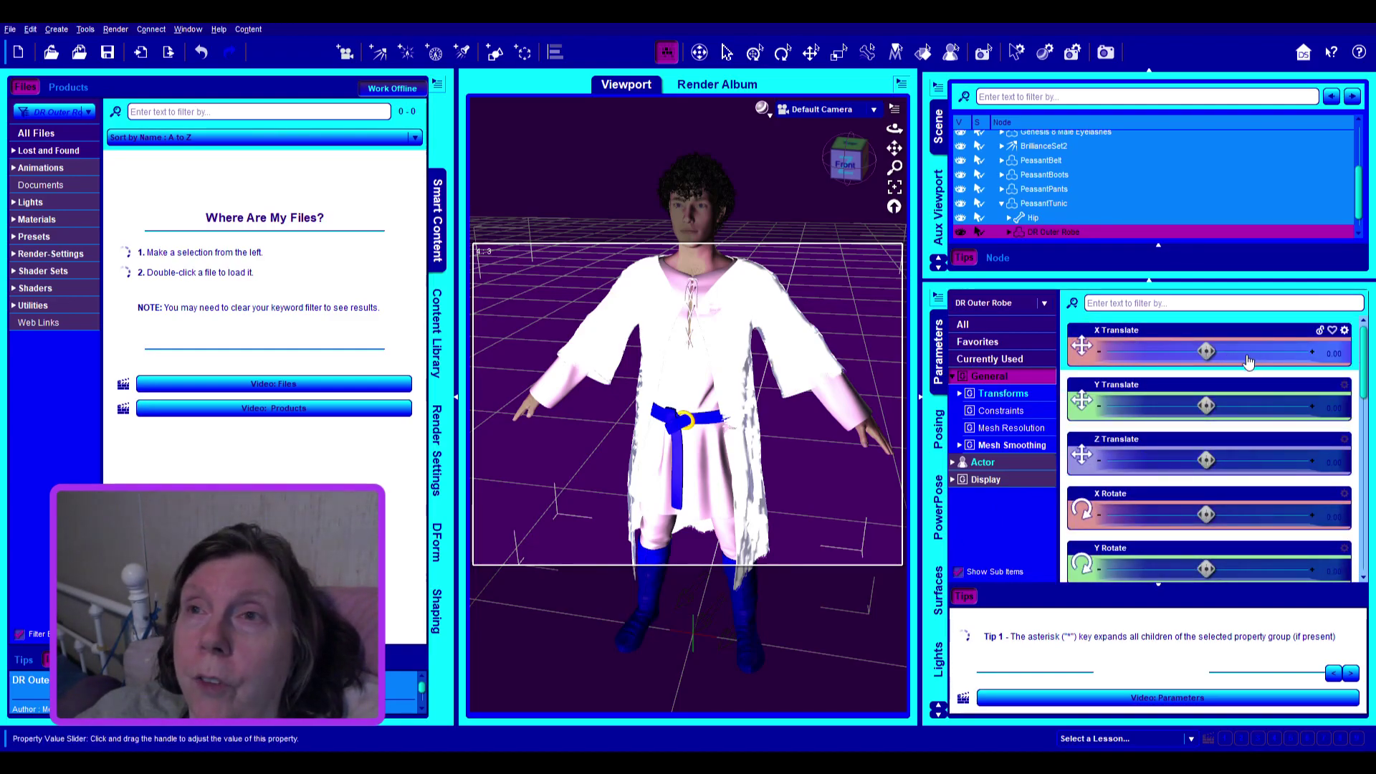
scroll(1266, 430, "down", 3)
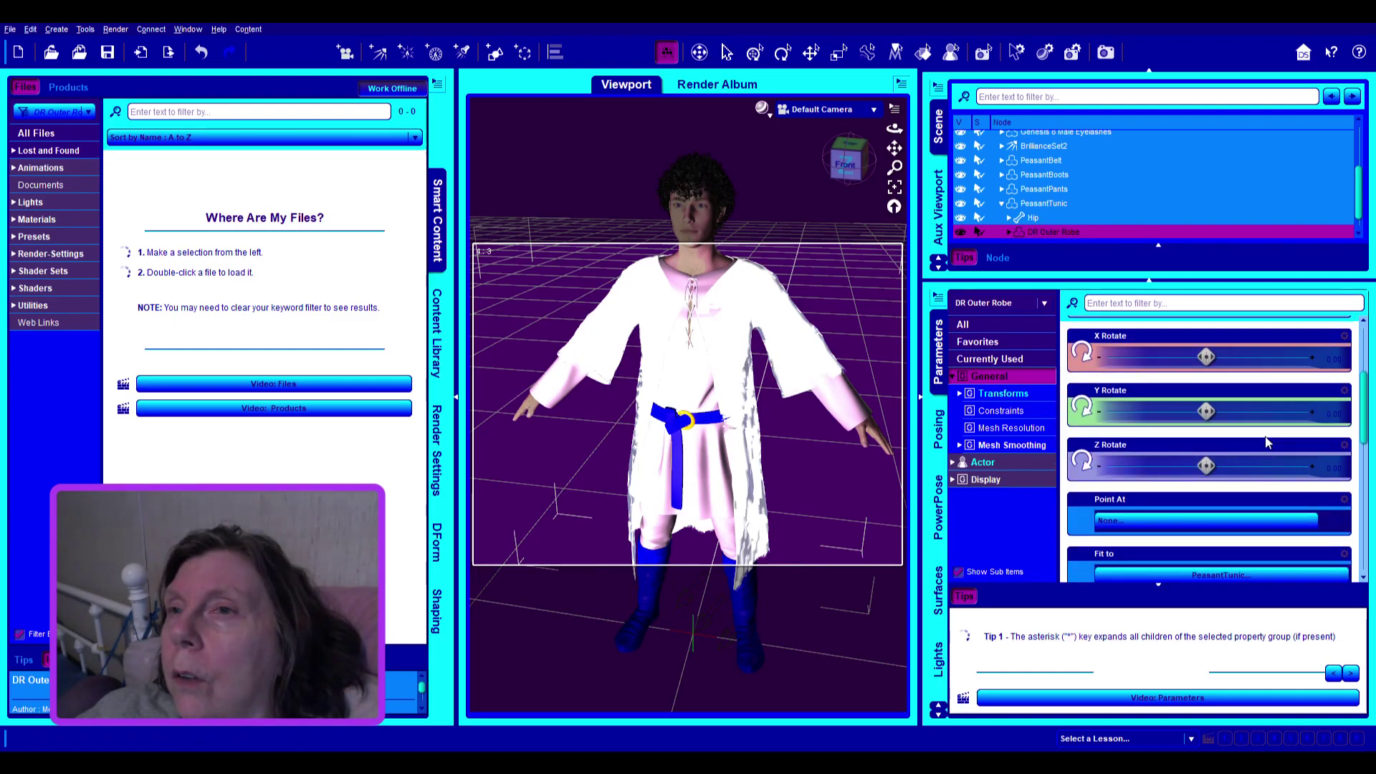
scroll(1266, 443, "down", 3)
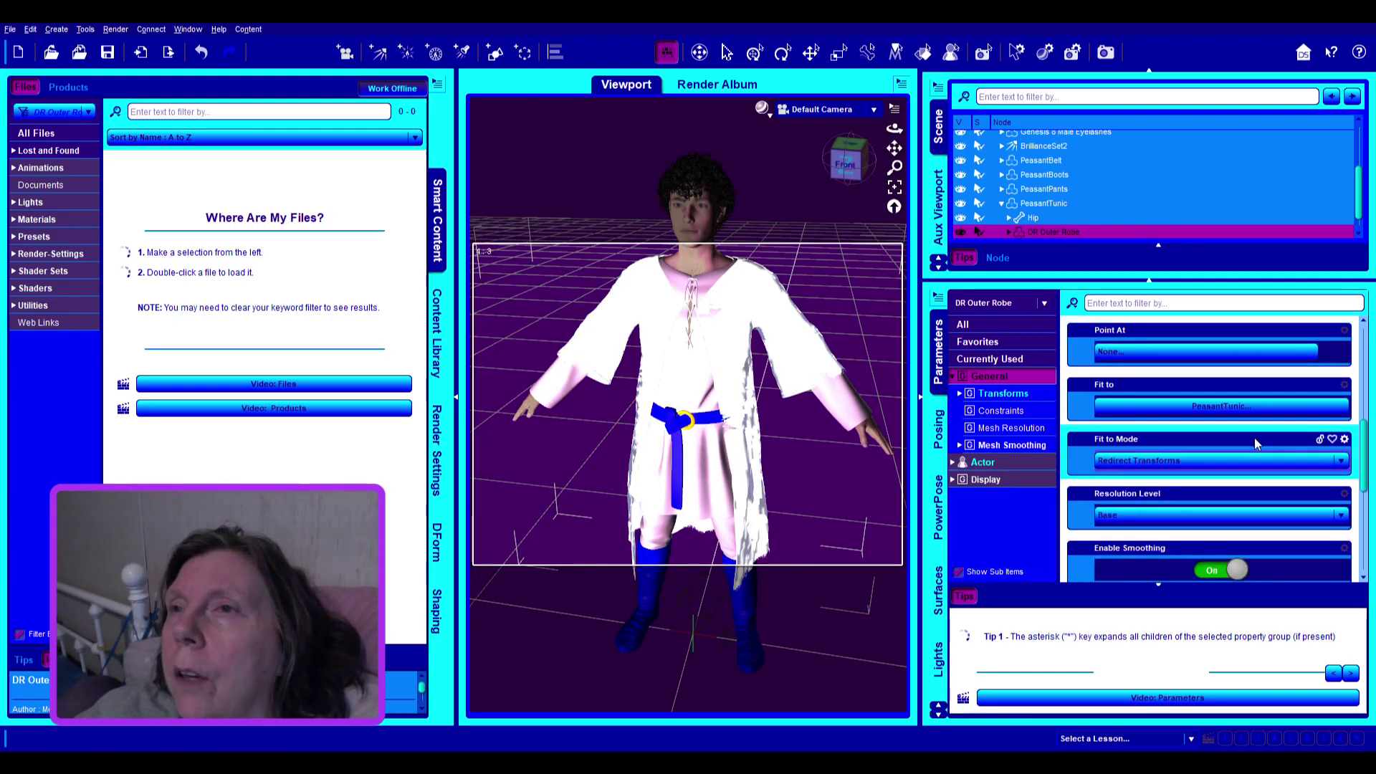
scroll(1234, 474, "down", 3)
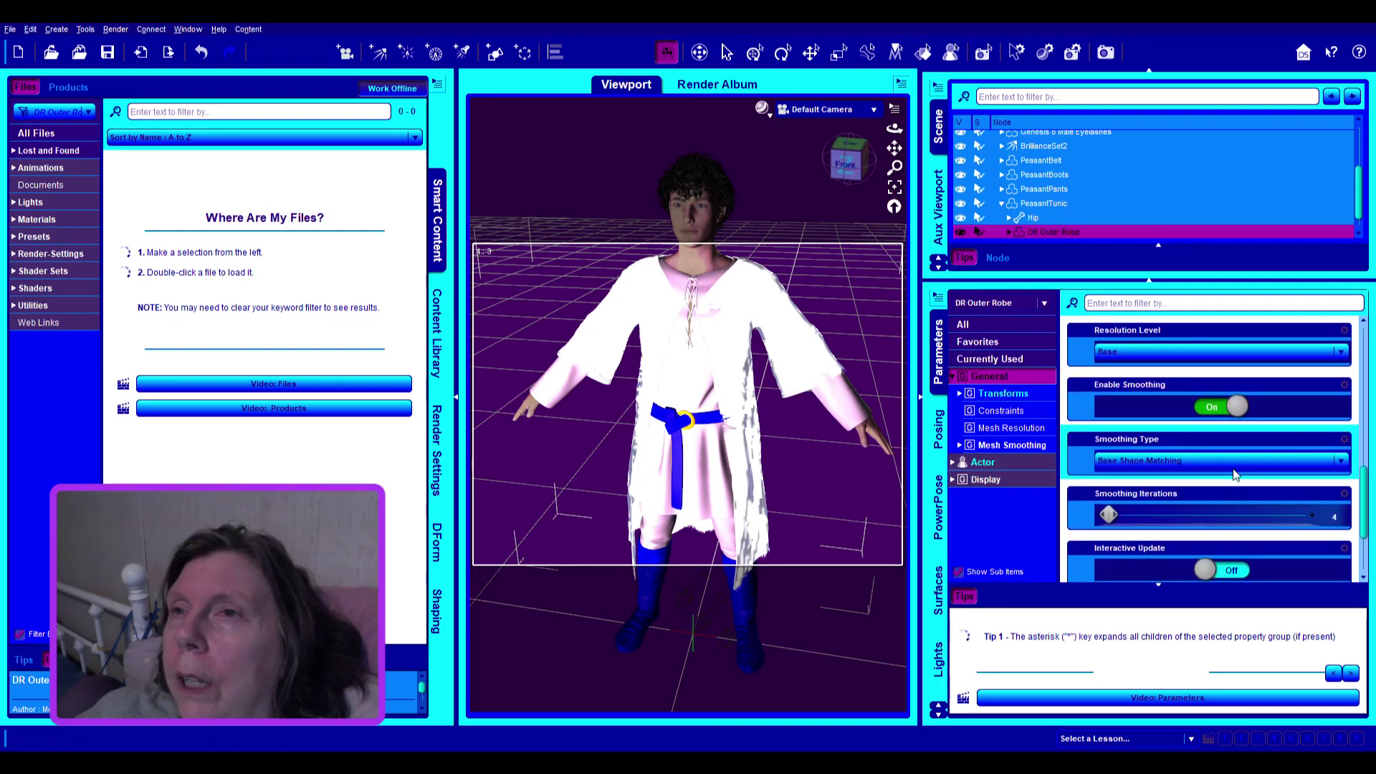
scroll(1243, 480, "down", 2)
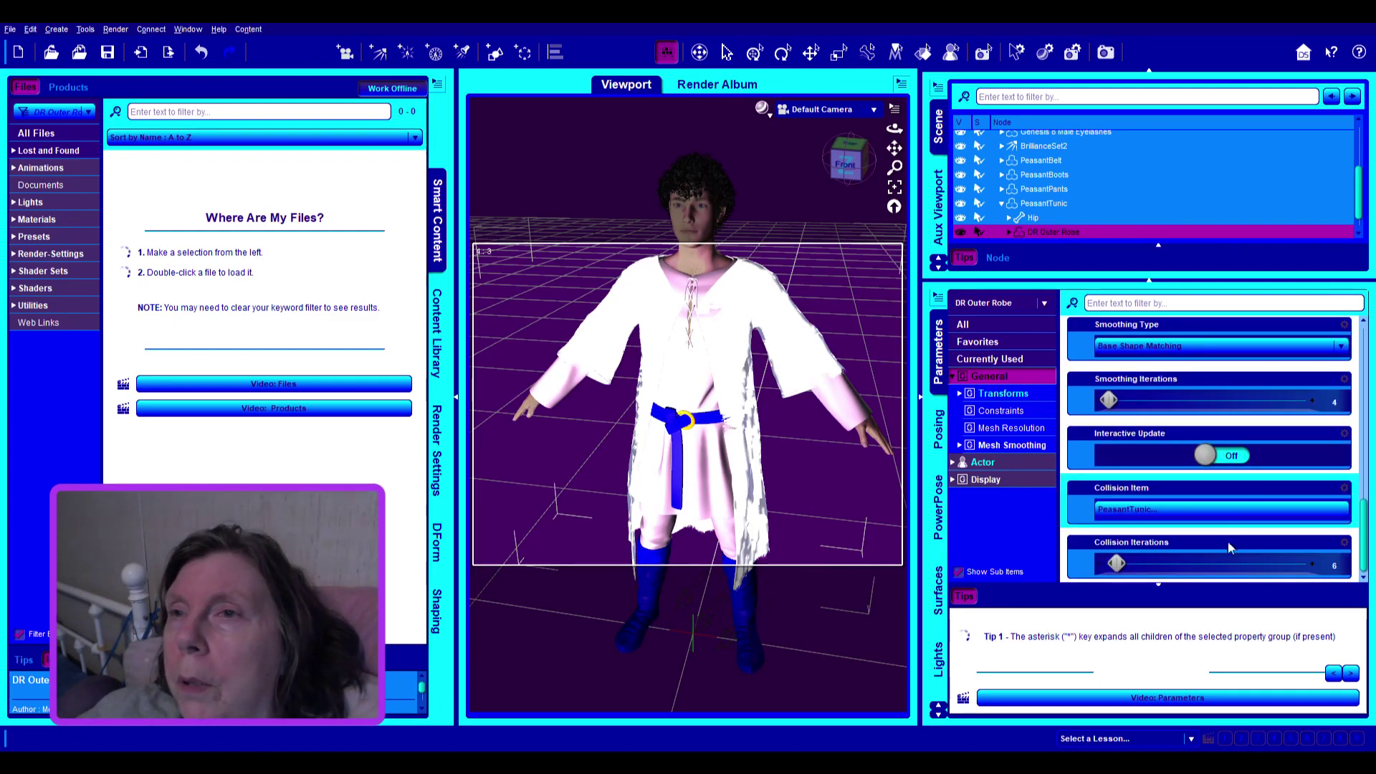
scroll(1226, 561, "up", 3)
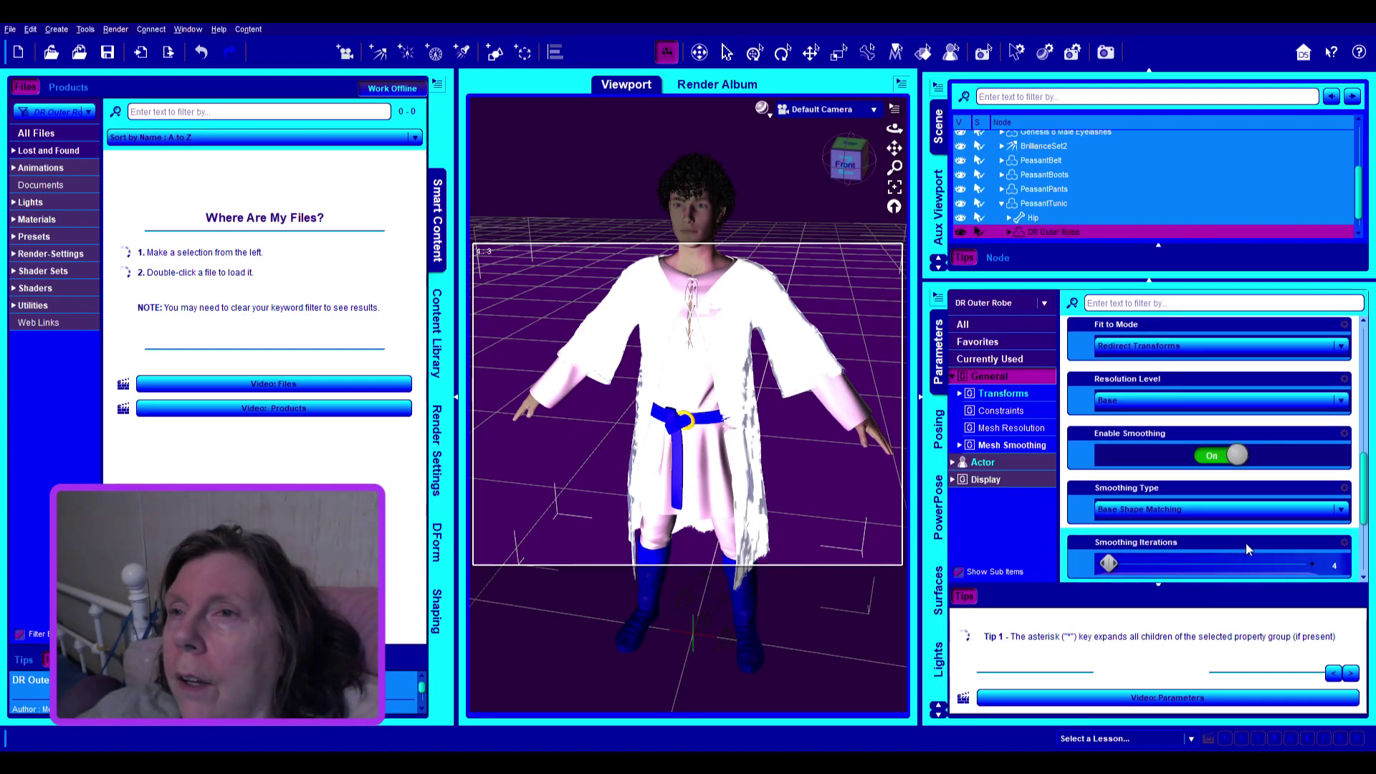
scroll(1246, 549, "down", 3)
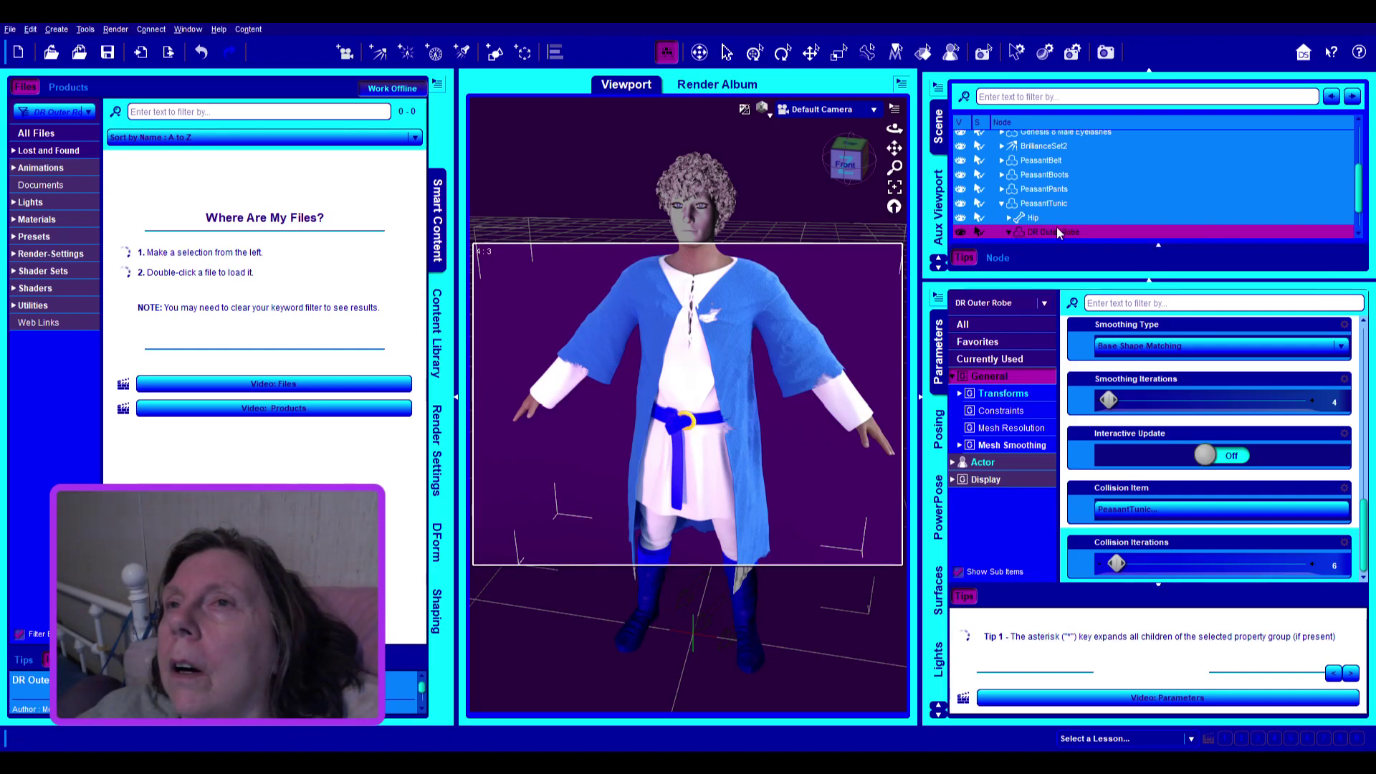
Try pointing the DR Outer Robe's Chest Lower bone at the PeasantTunic, and undo that constraint
scroll(1055, 226, "down", 1)
left_click(1018, 218)
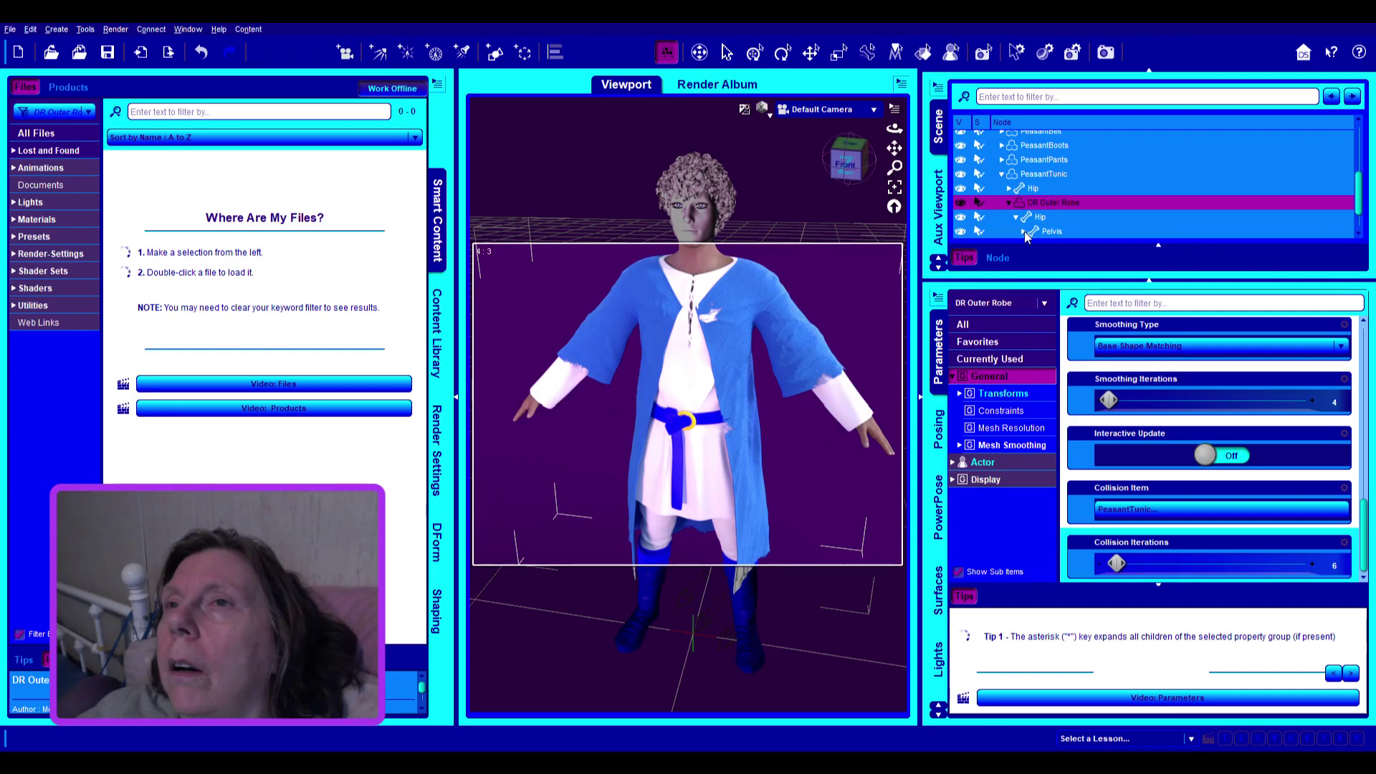
scroll(1076, 229, "down", 3)
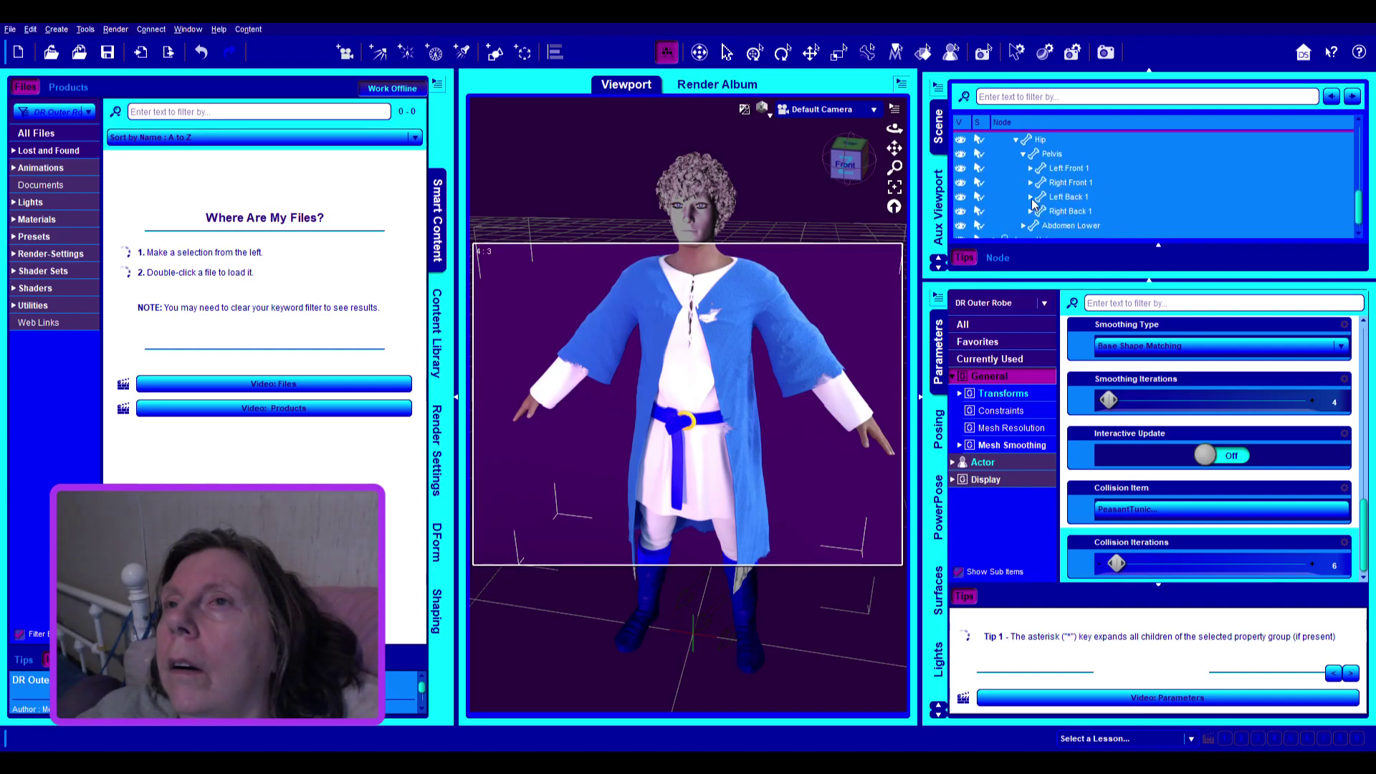
scroll(1082, 207, "down", 1)
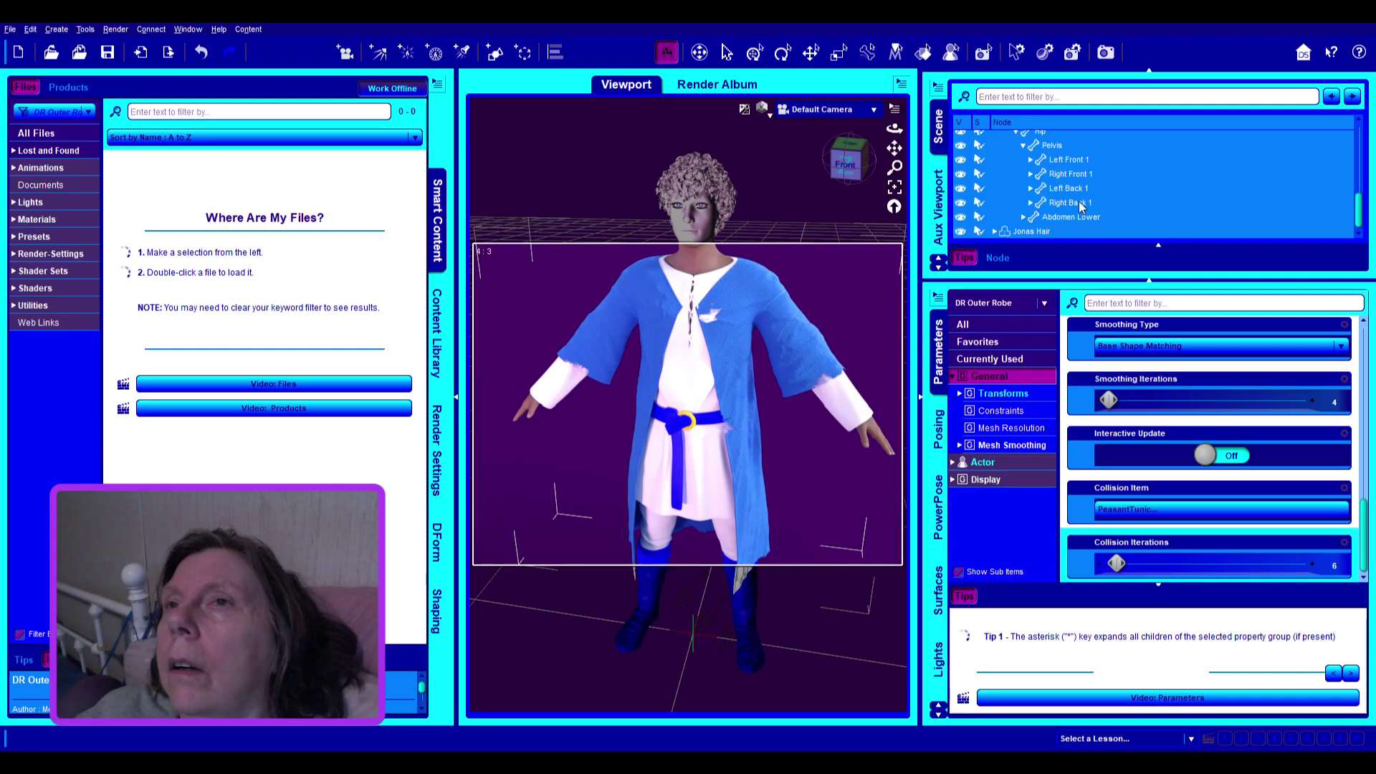
left_click(1023, 218)
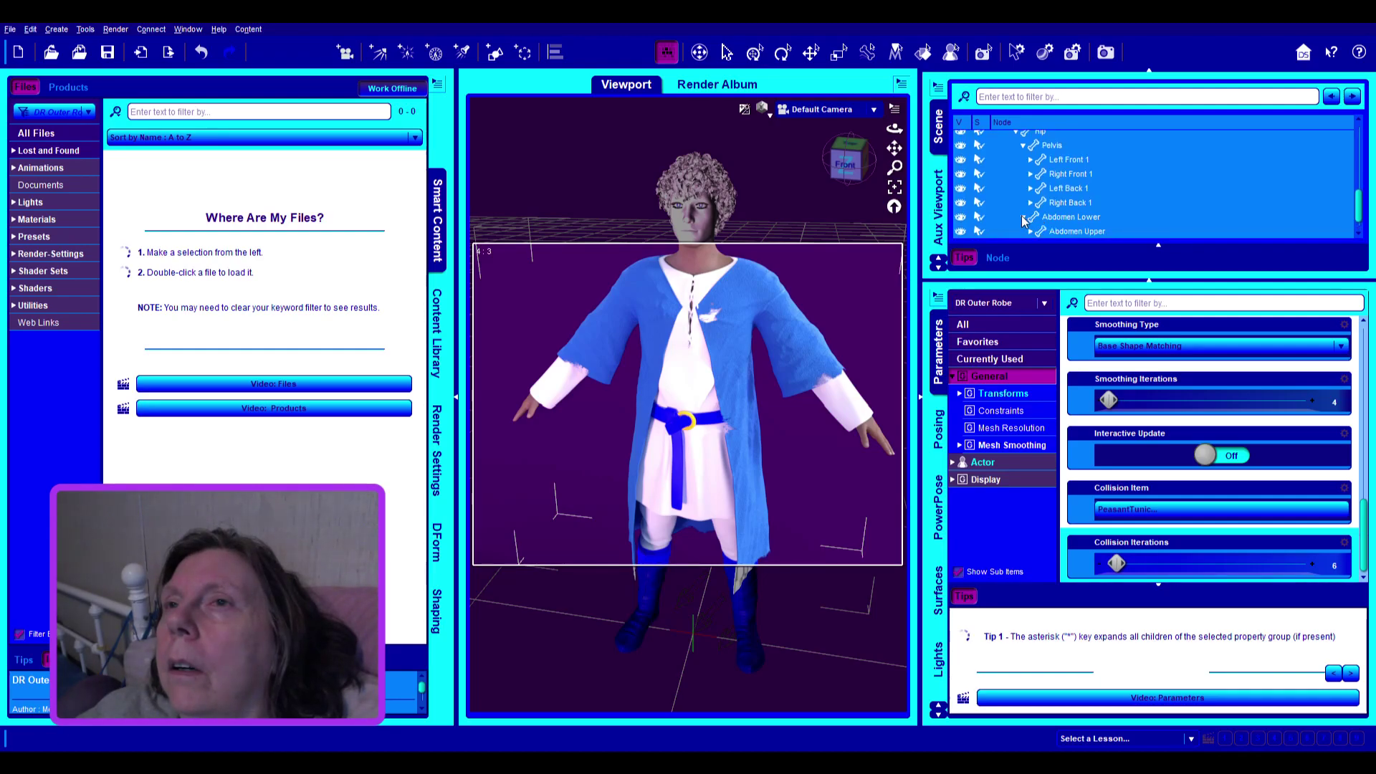
left_click(1060, 231)
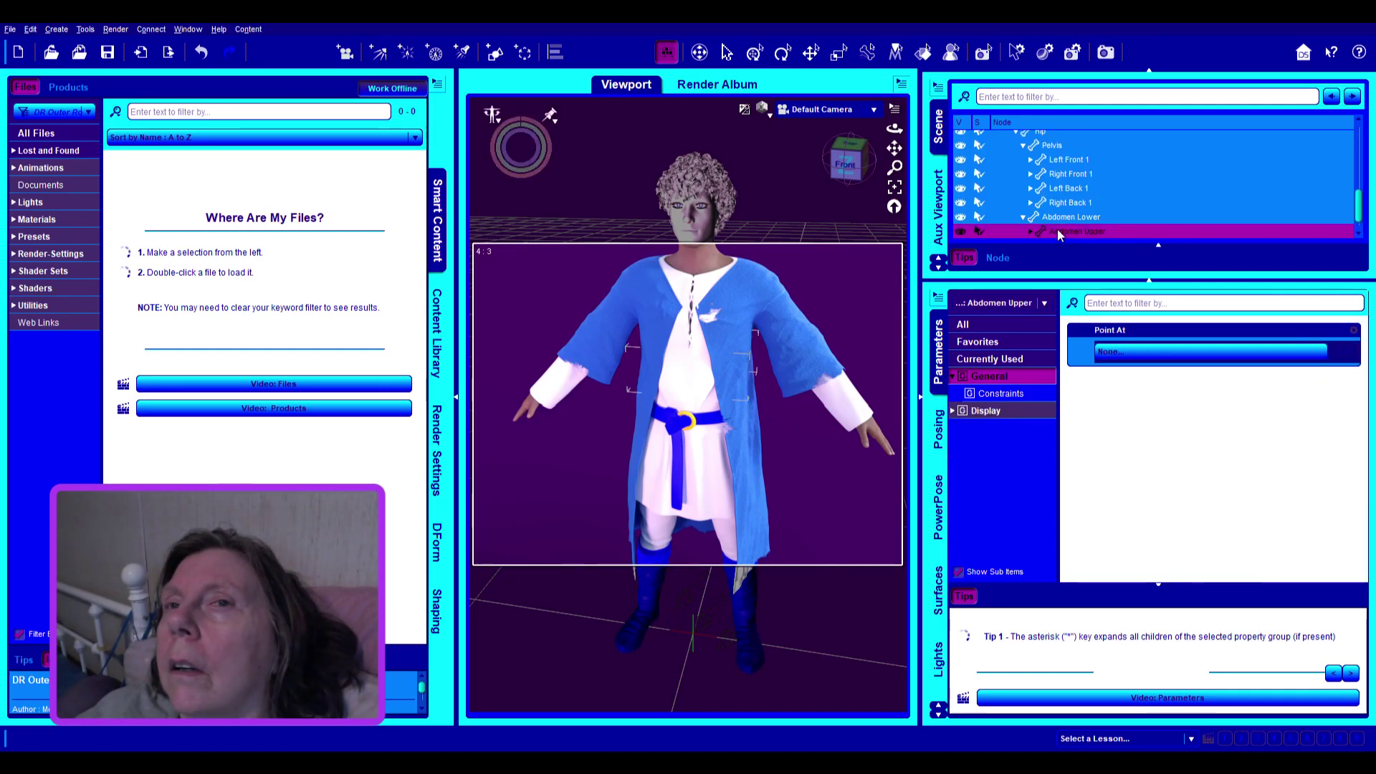
scroll(1057, 230, "down", 1)
left_click(1030, 218)
left_click(1079, 230)
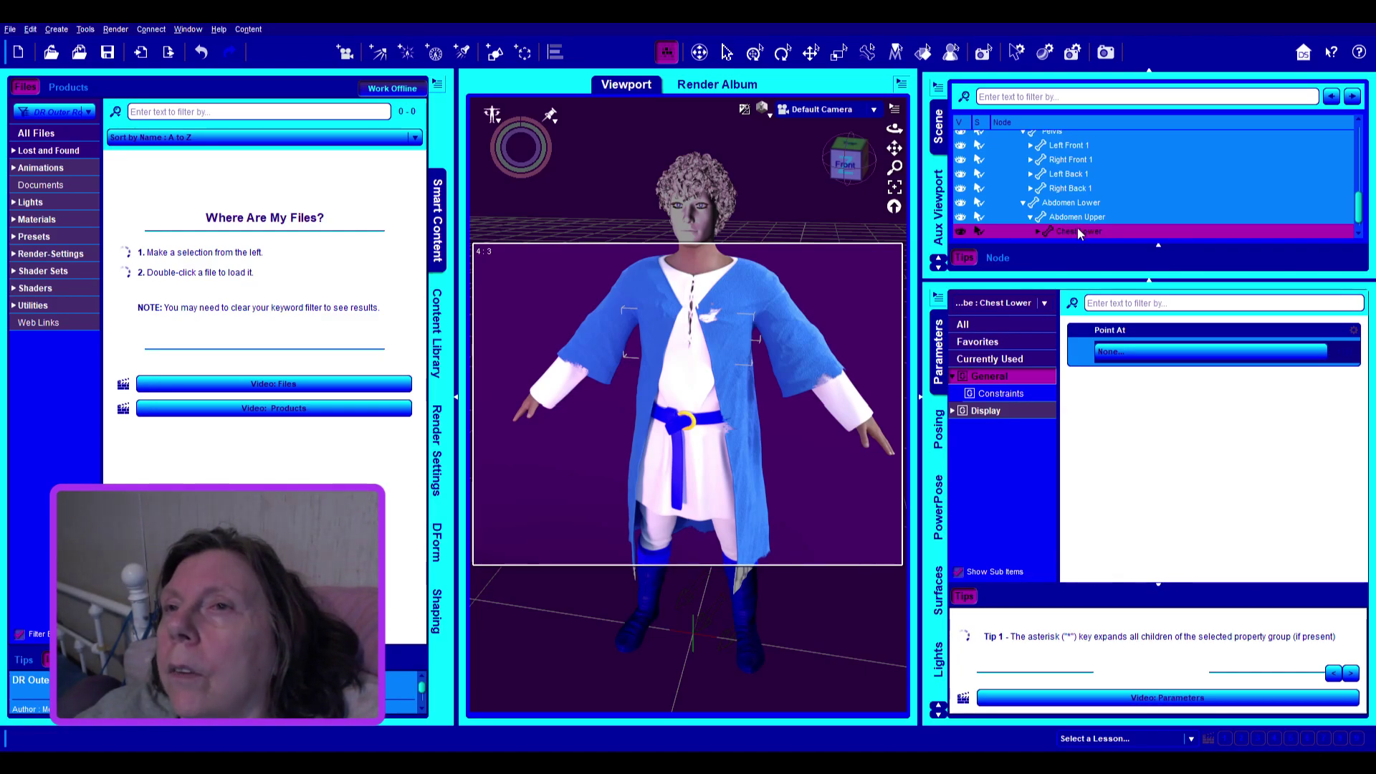
left_click(1026, 394)
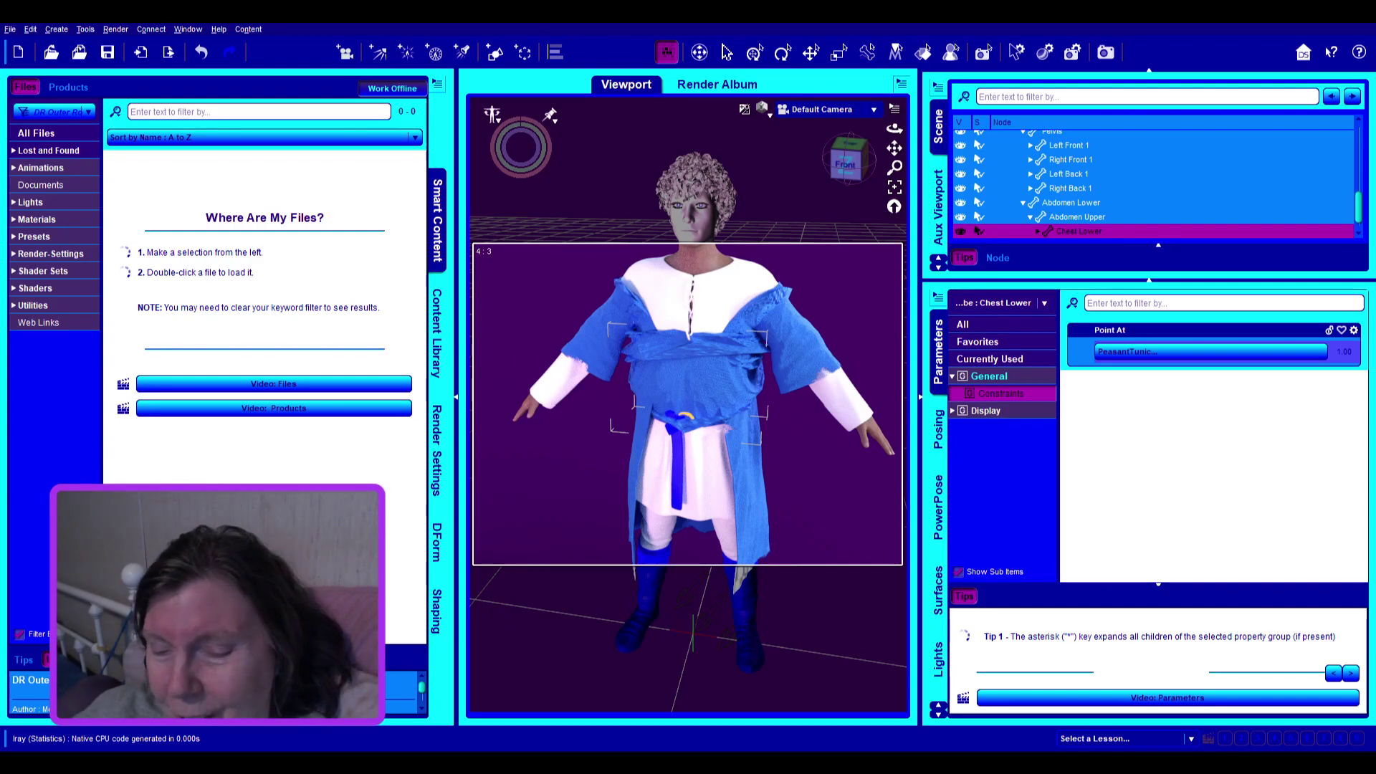
key("ctrl+z")
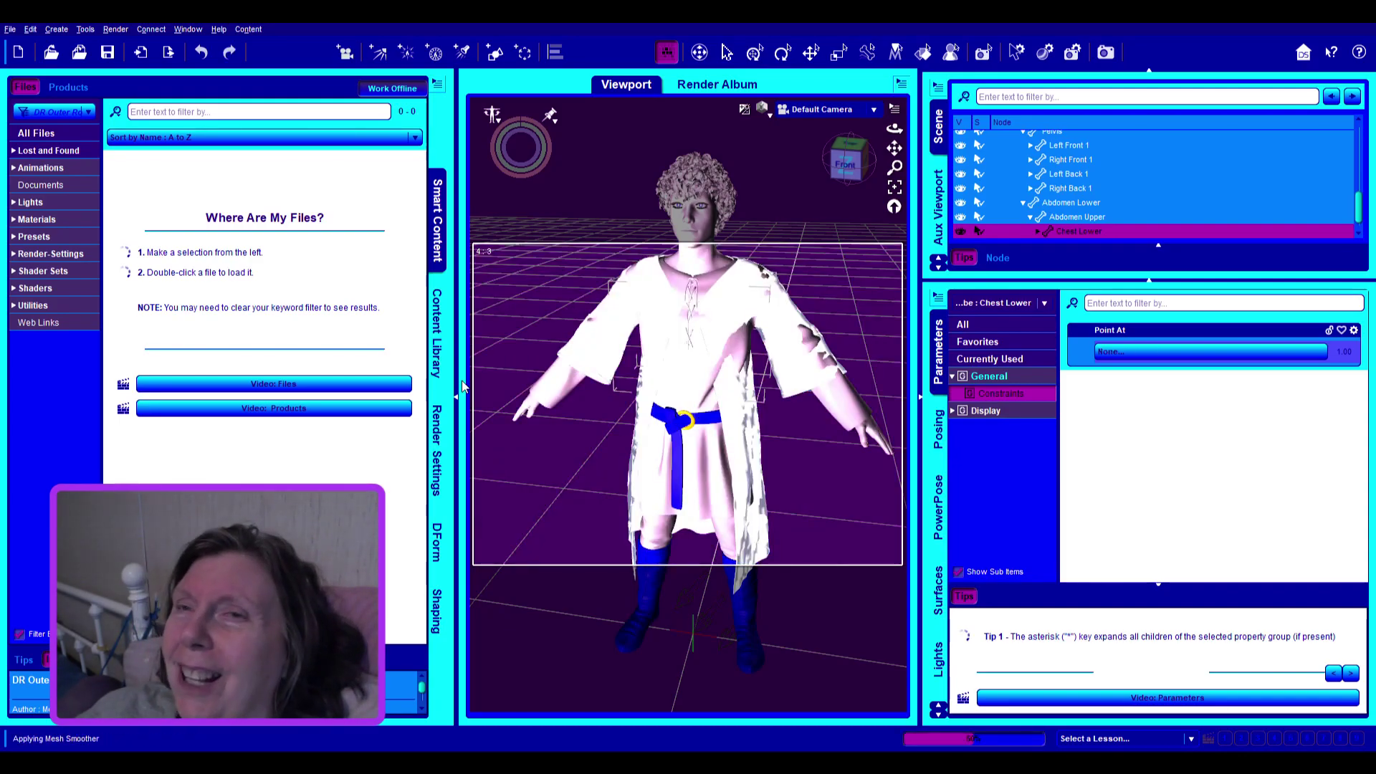
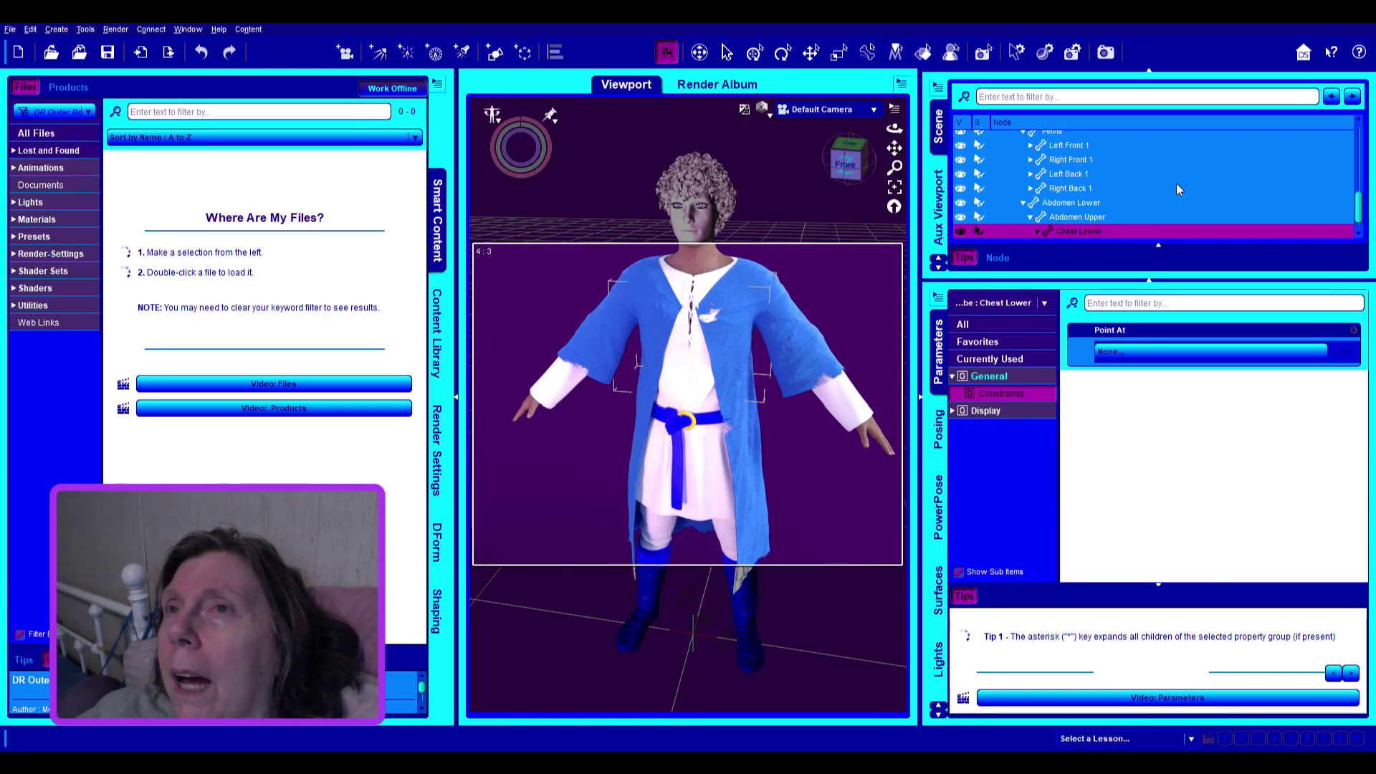
Delete the DR Outer Robe and its bones from the scene
scroll(1185, 183, "up", 2)
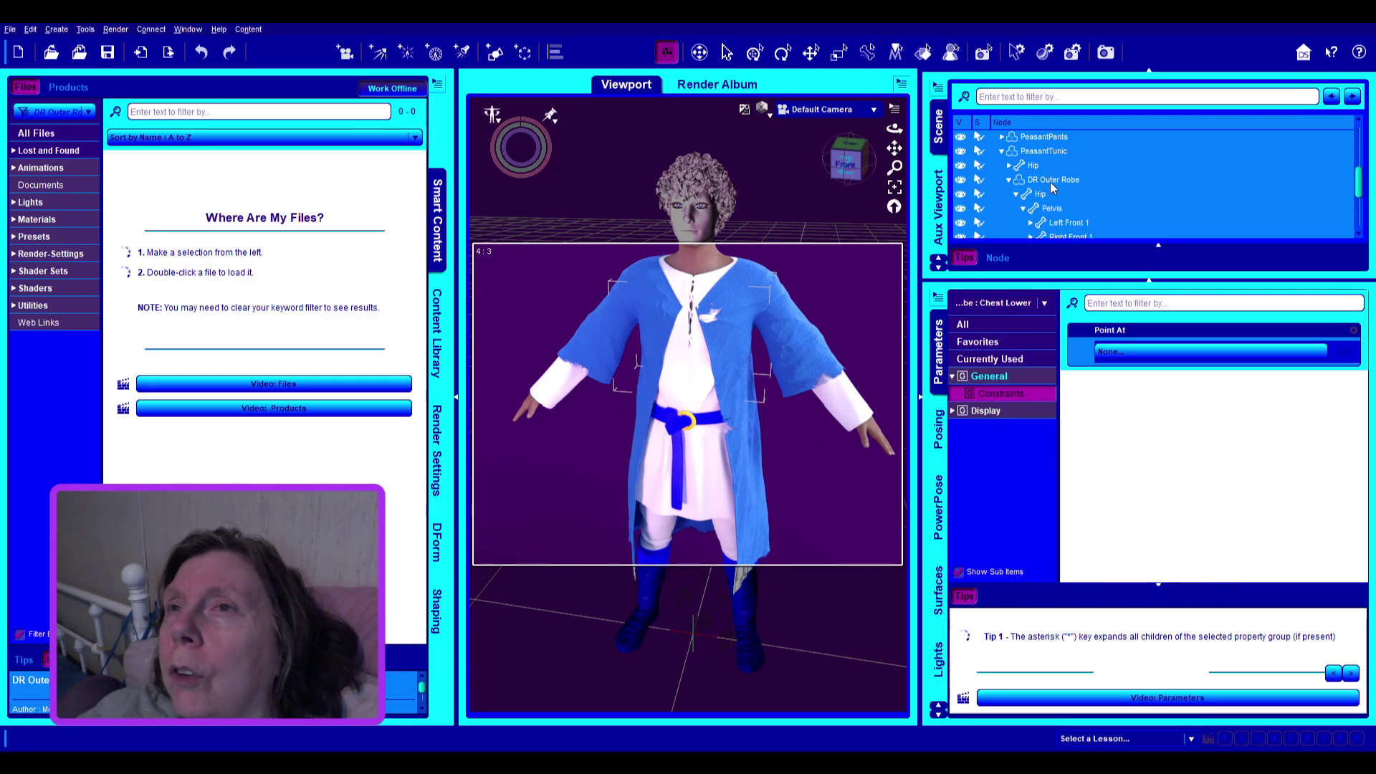
left_click(1215, 192)
key("Delete")
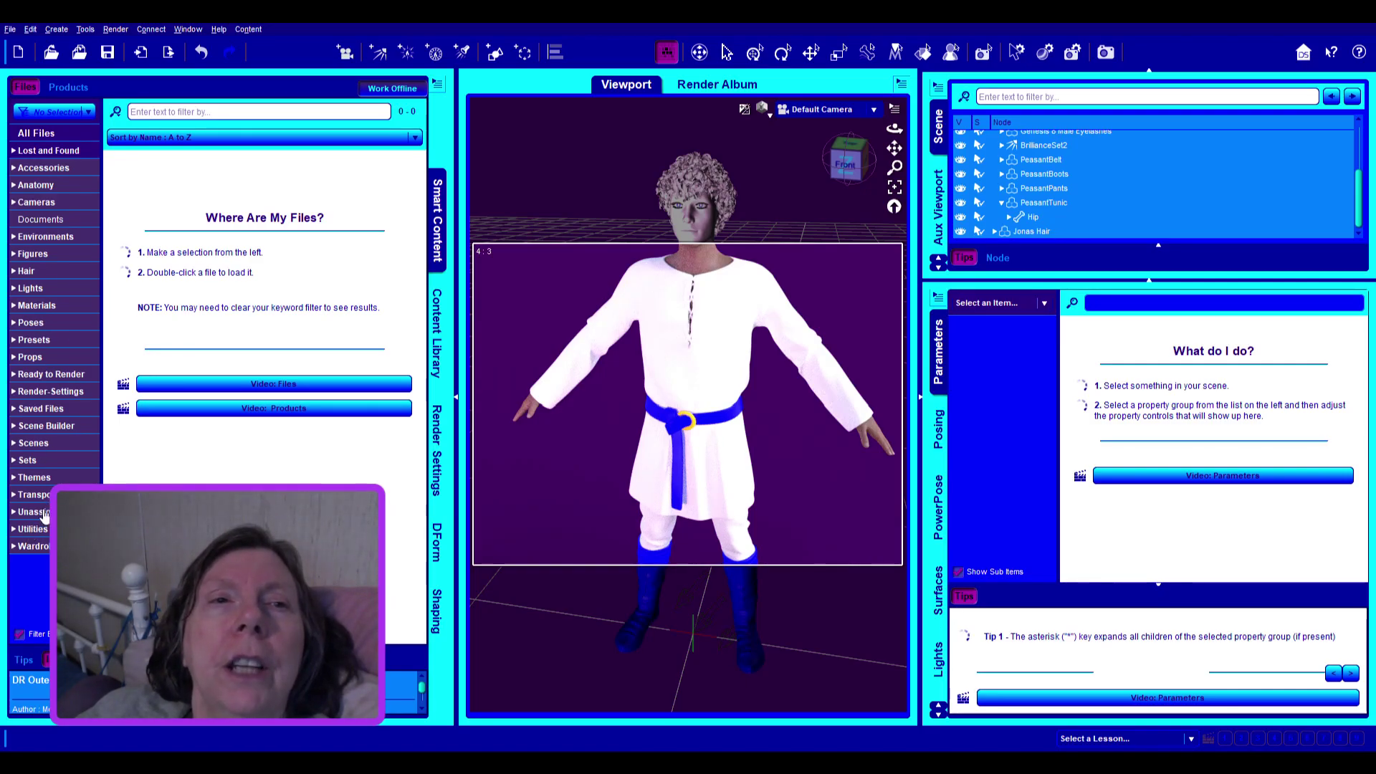
Browse the Outerwear and Shirts wardrobe content compatible with the Genesis 8 Male figure for a replacement garment
left_click(33, 546)
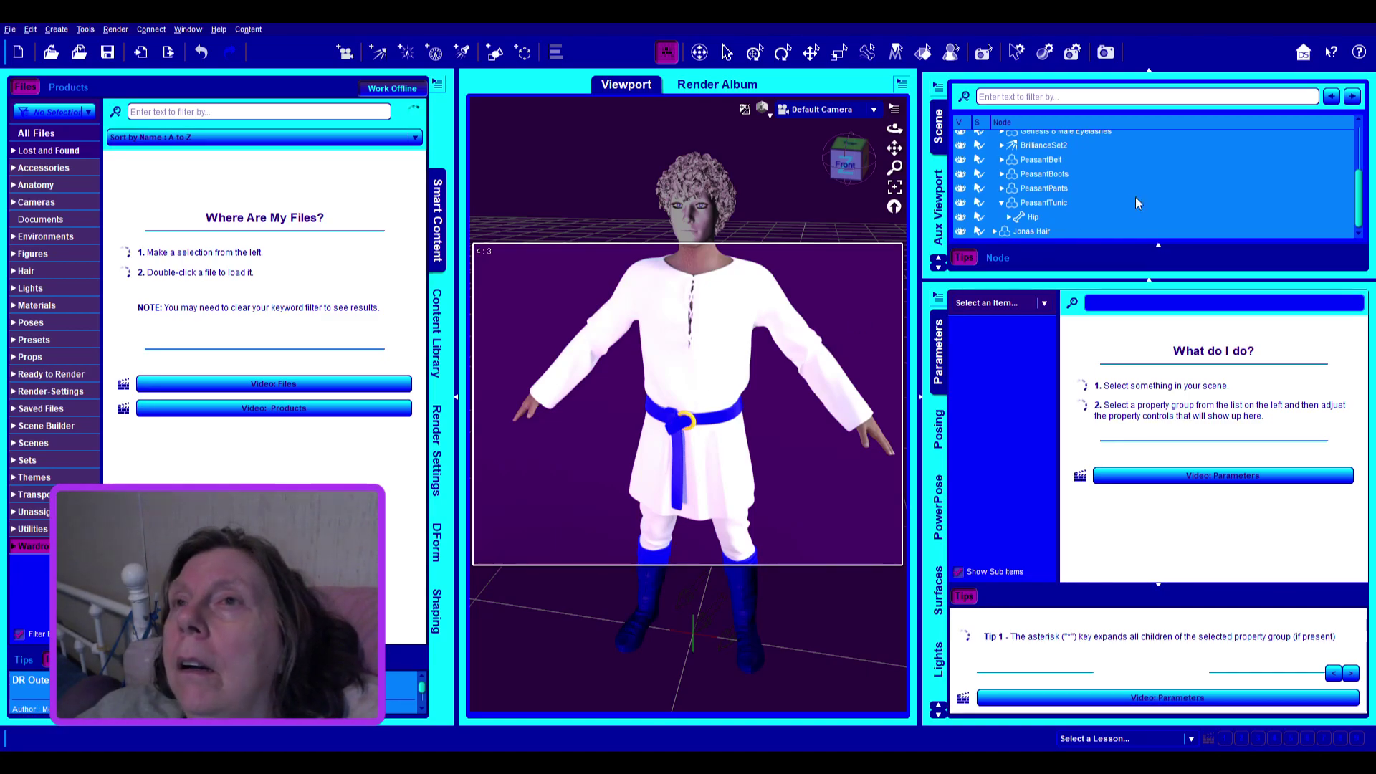
scroll(1137, 201, "up", 2)
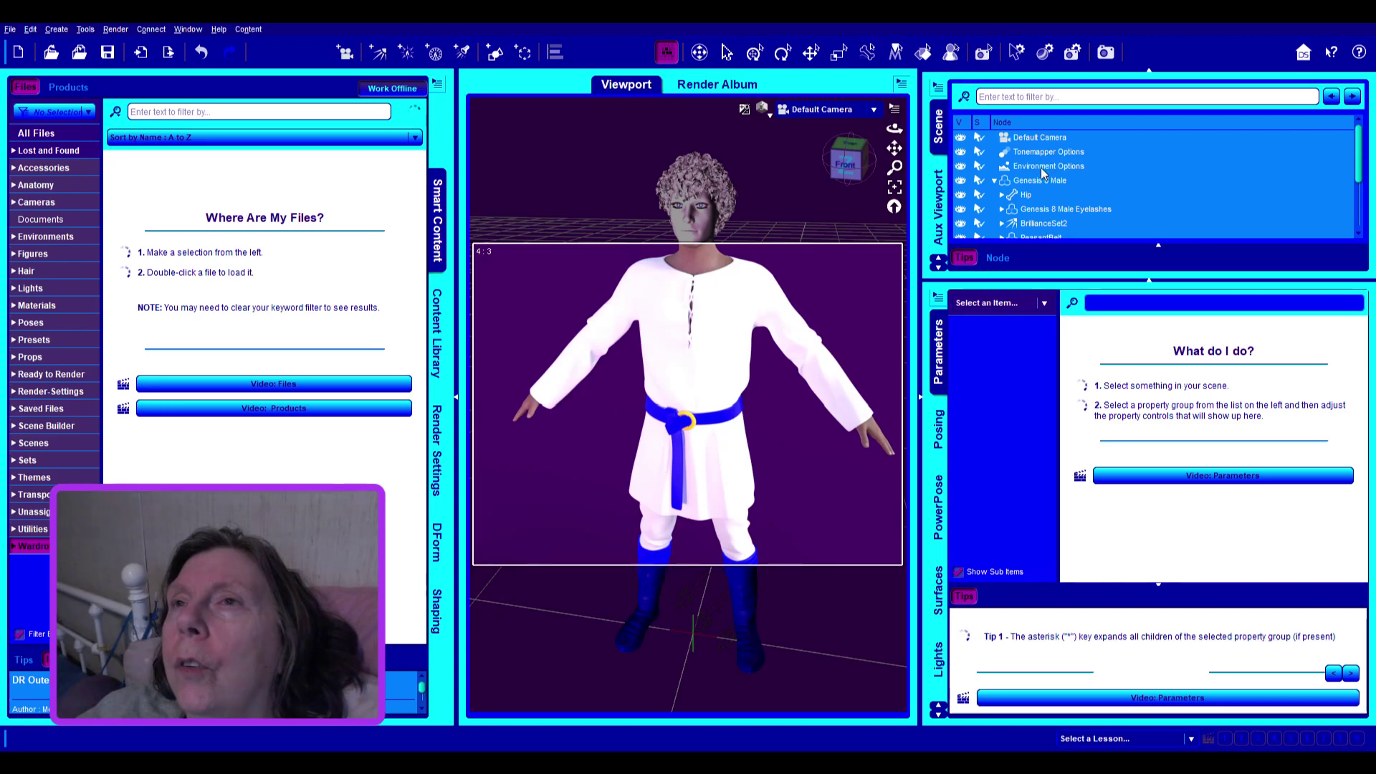
left_click(1027, 185)
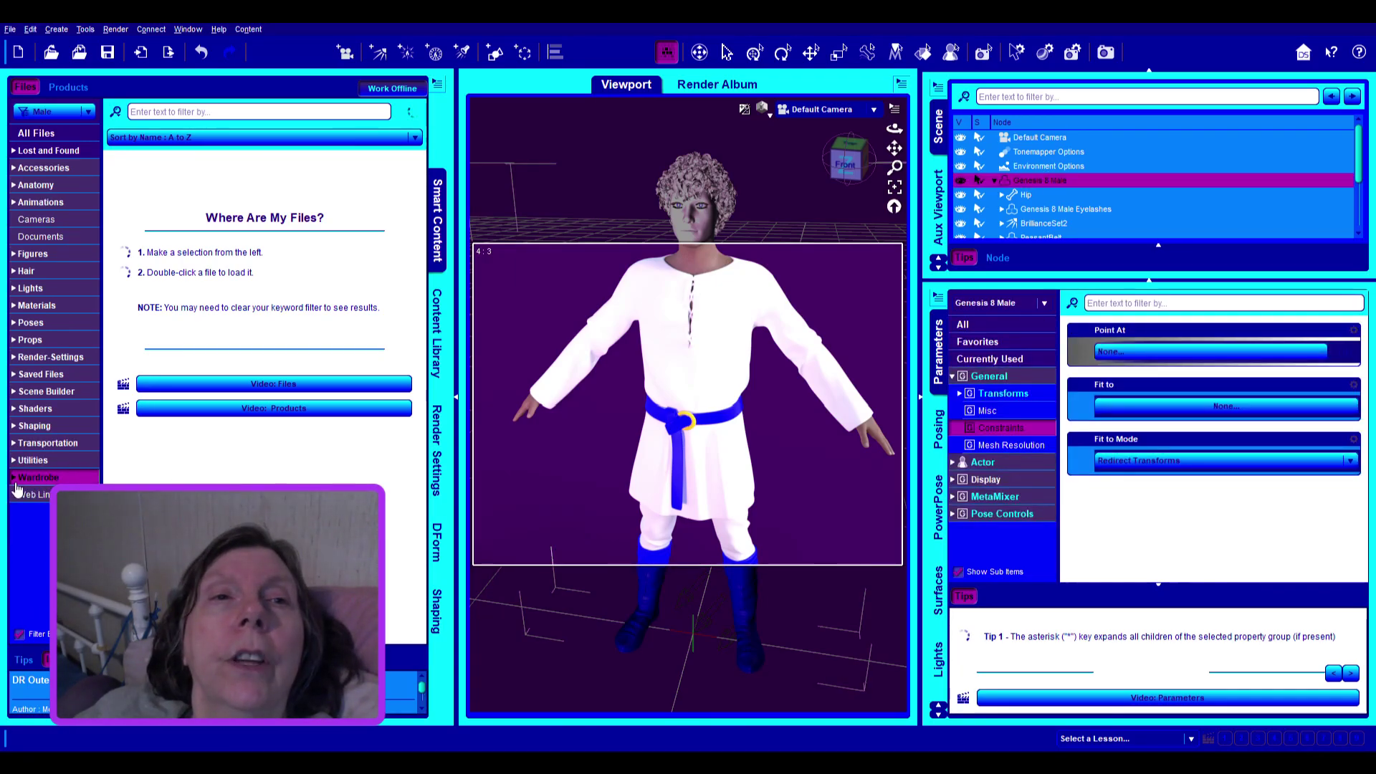
left_click(12, 478)
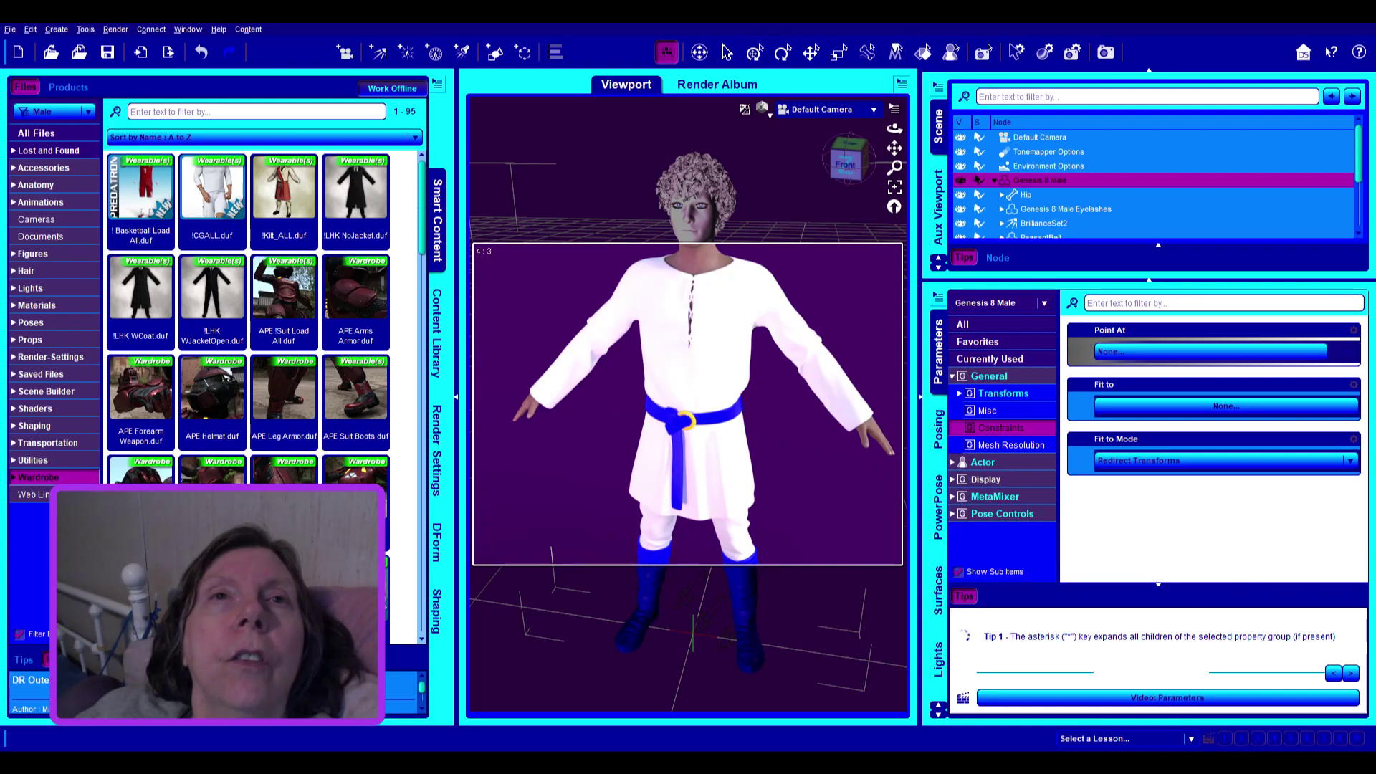
left_click(14, 479)
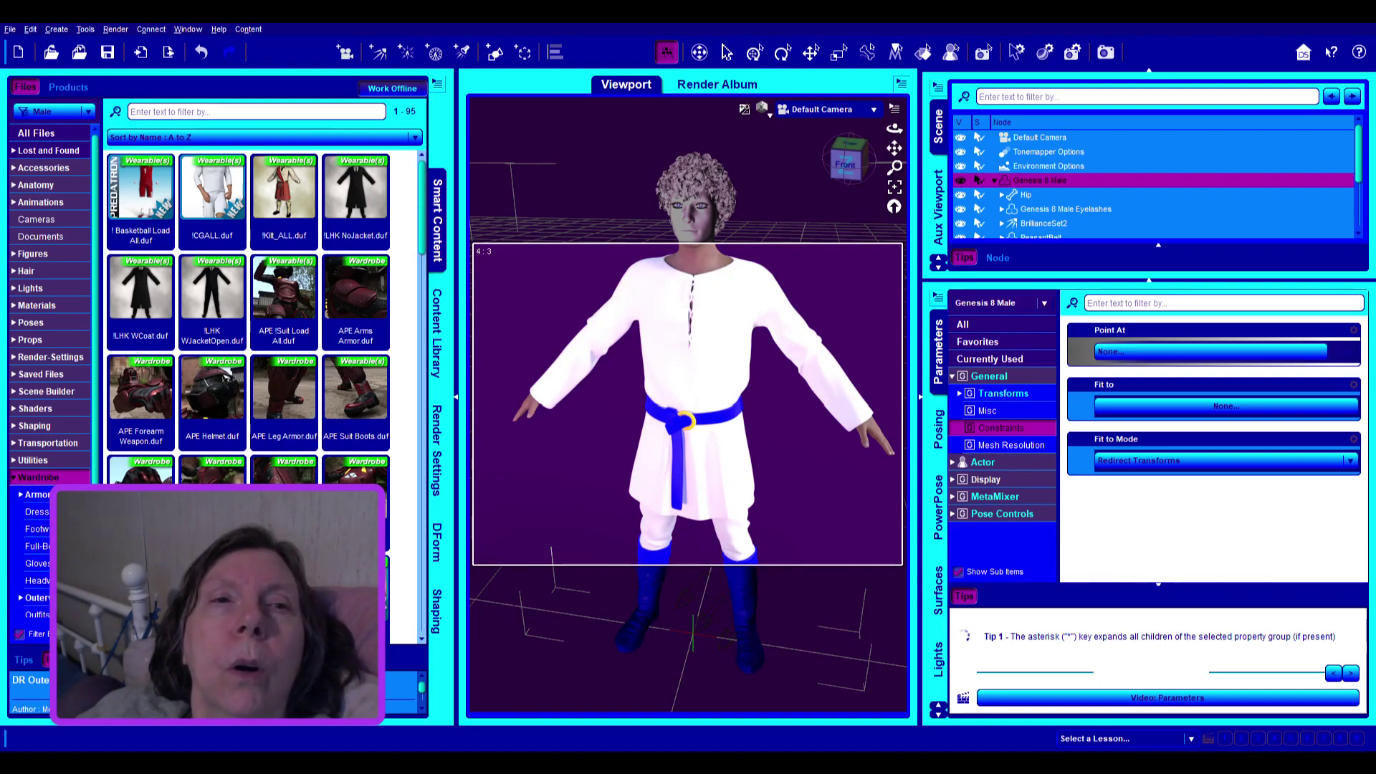
scroll(50, 373, "down", 3)
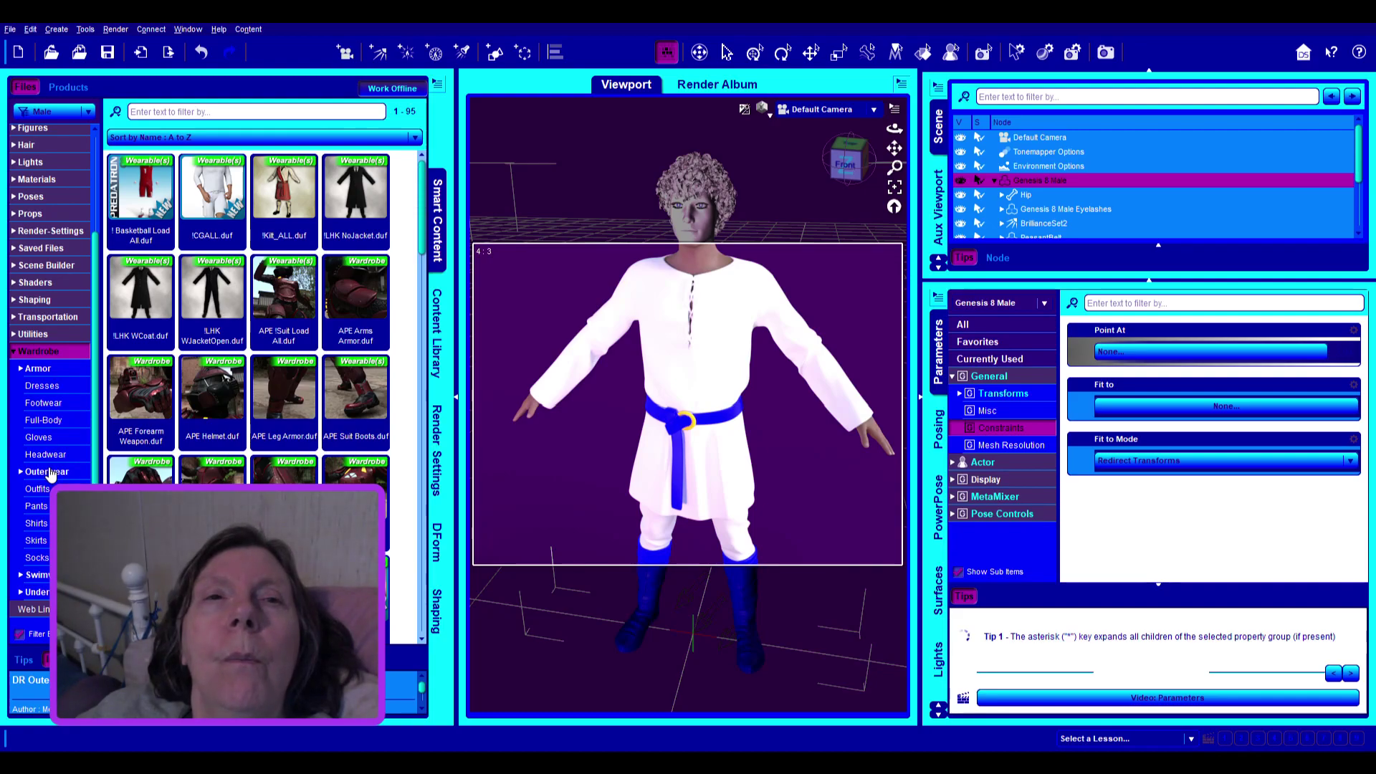
left_click(48, 472)
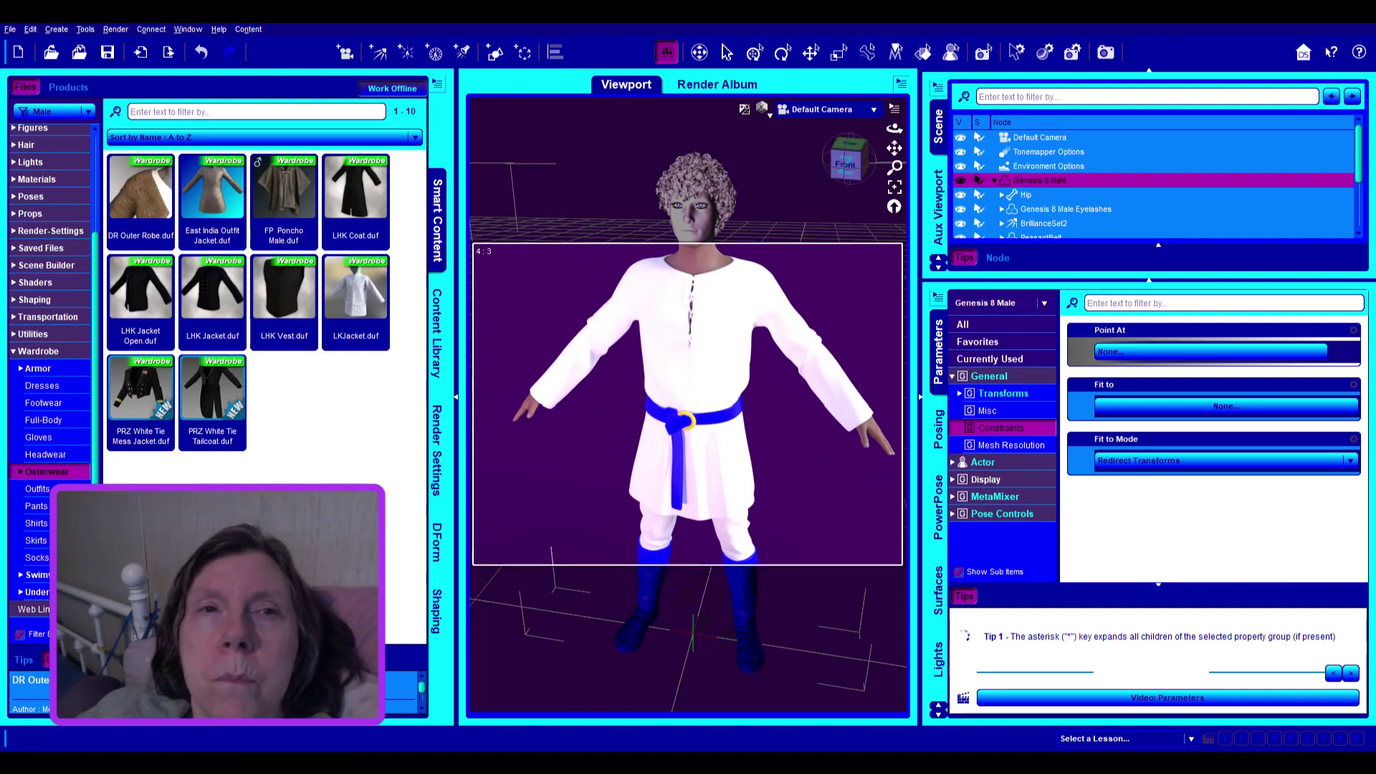
left_click(39, 526)
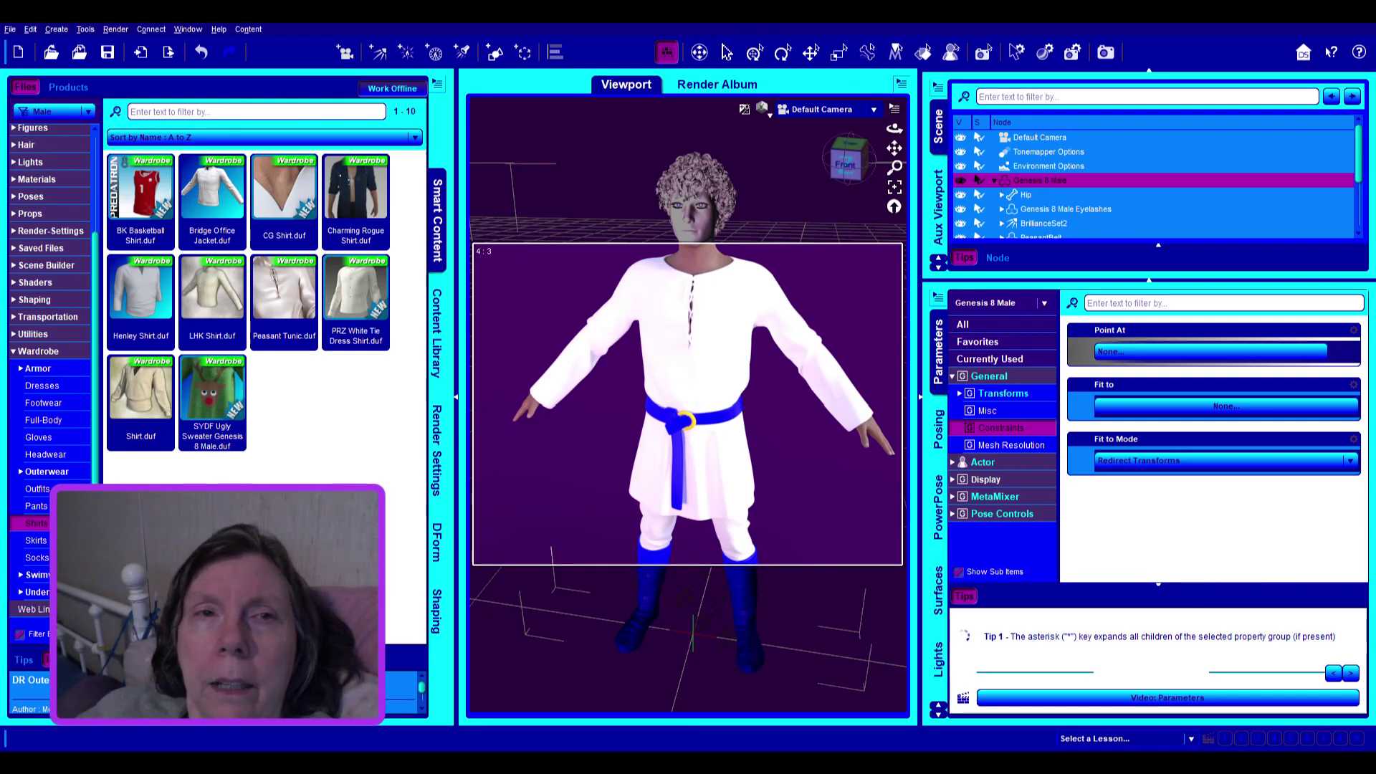
Turn off filtering of the content by the selected figure and list all Outerwear in the Wardrobe category
left_click(31, 635)
left_click(23, 640)
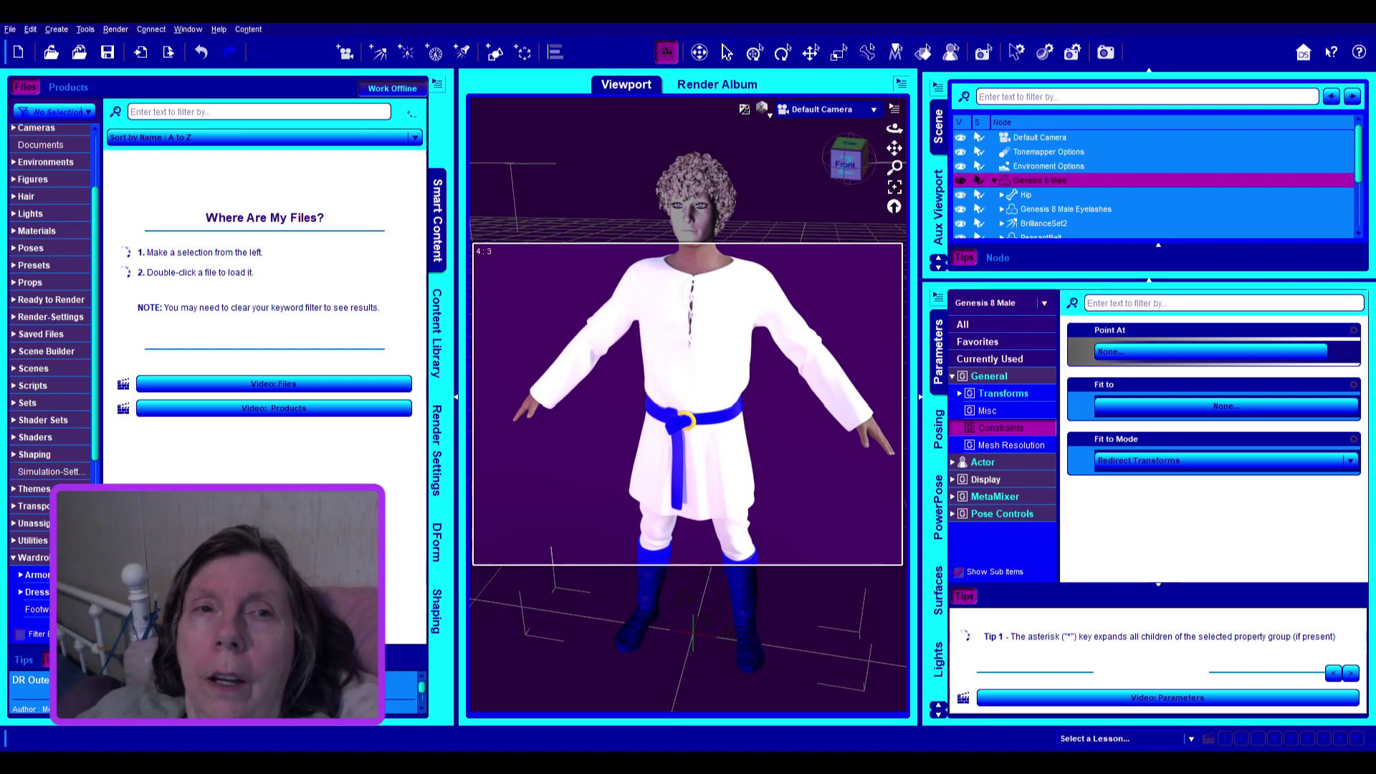
scroll(19, 585, "down", 1)
scroll(27, 536, "down", 3)
left_click(29, 530)
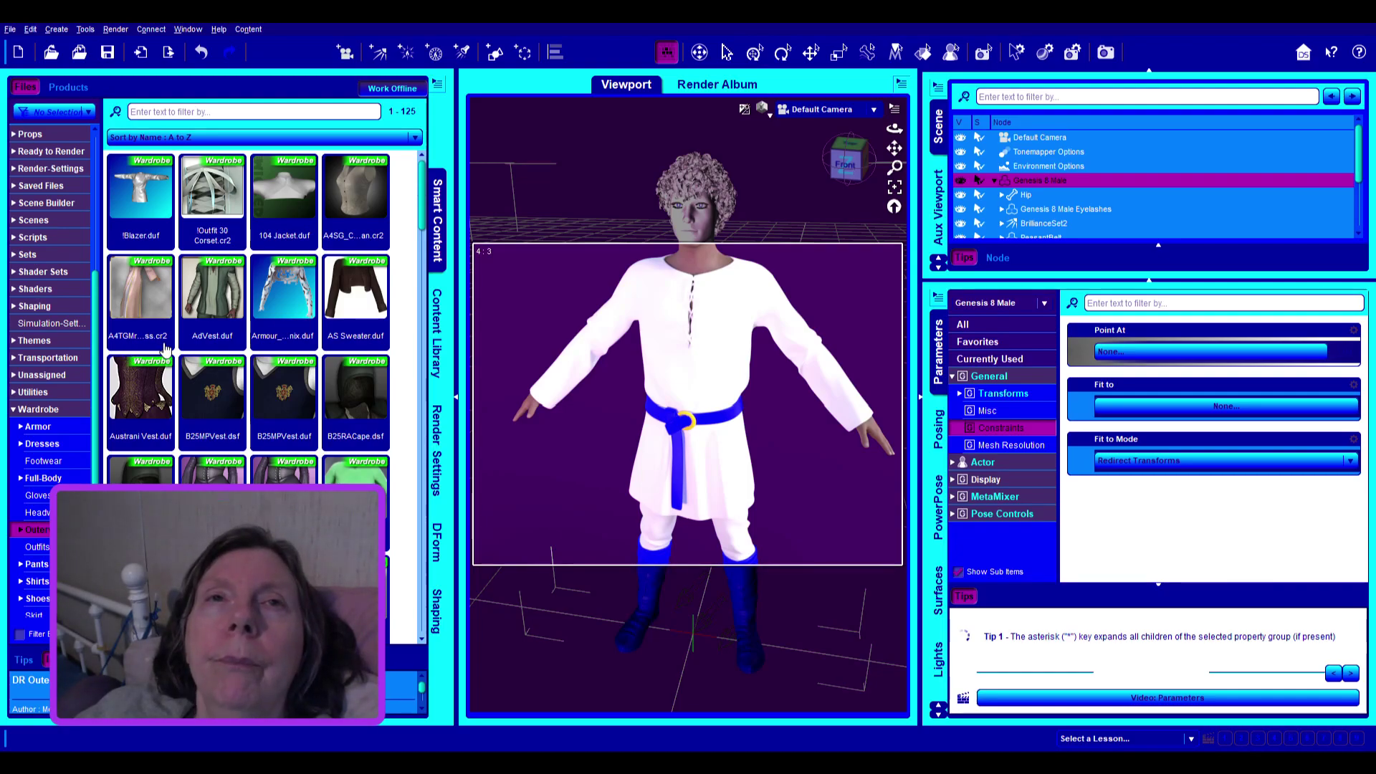
Look through the unfiltered Outerwear collection for a coat, cloak or robe to wear over the peasant tunic
scroll(318, 344, "down", 3)
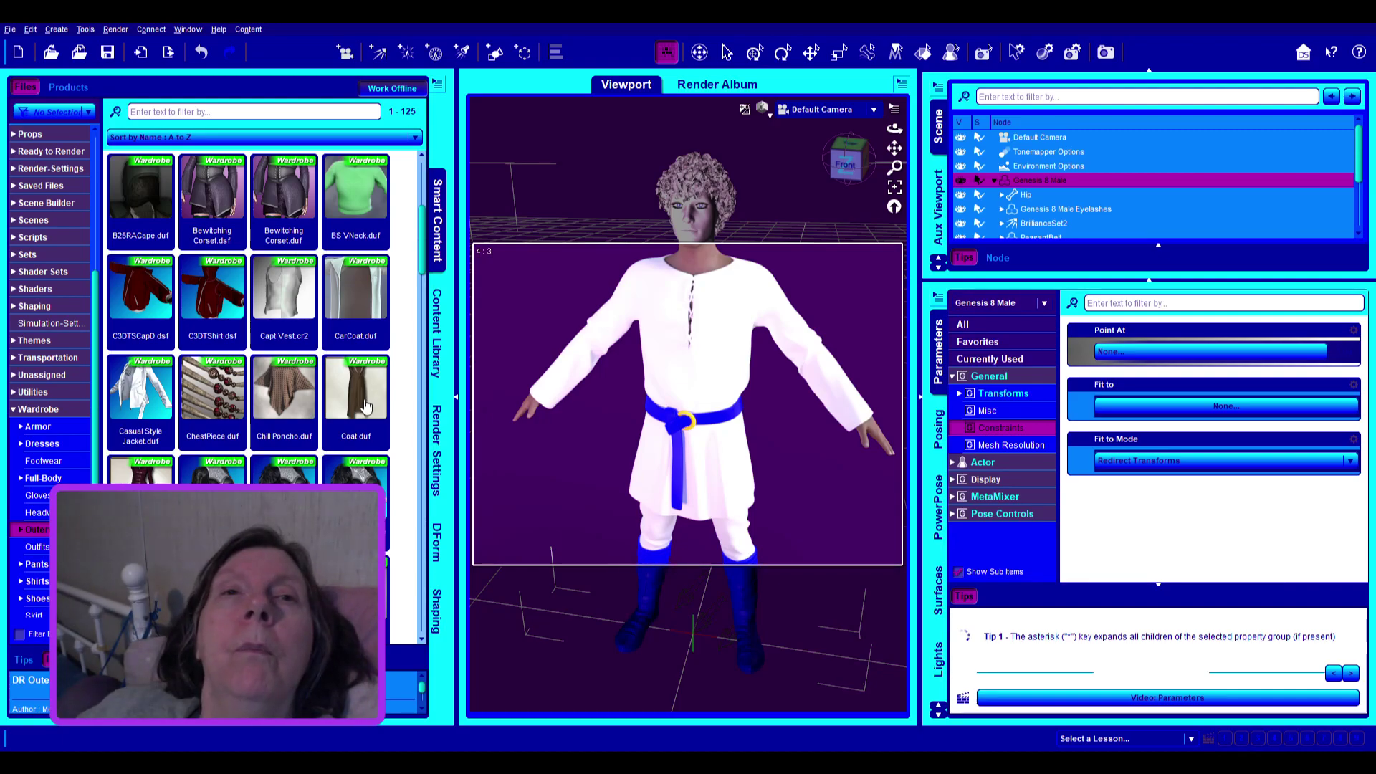
scroll(367, 398, "down", 2)
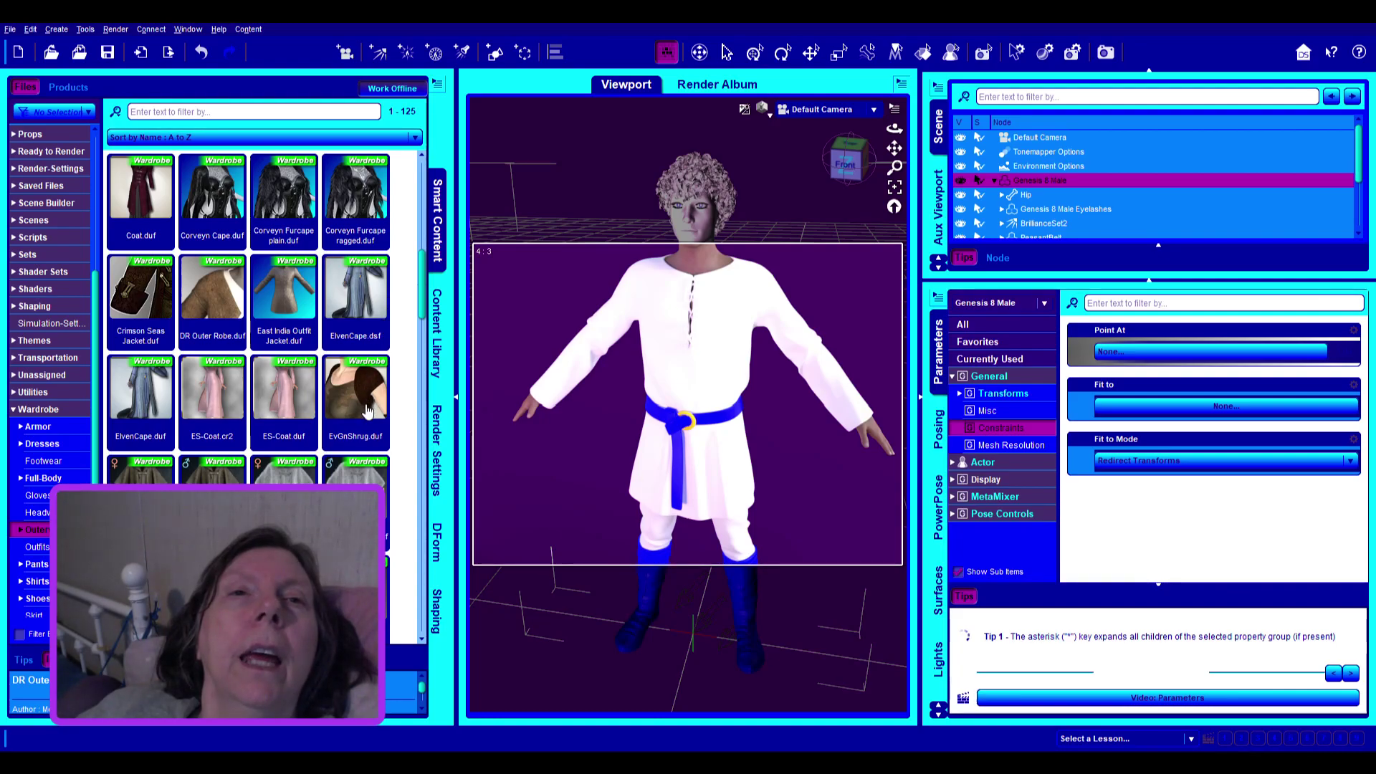
scroll(366, 423, "down", 3)
scroll(365, 423, "down", 1)
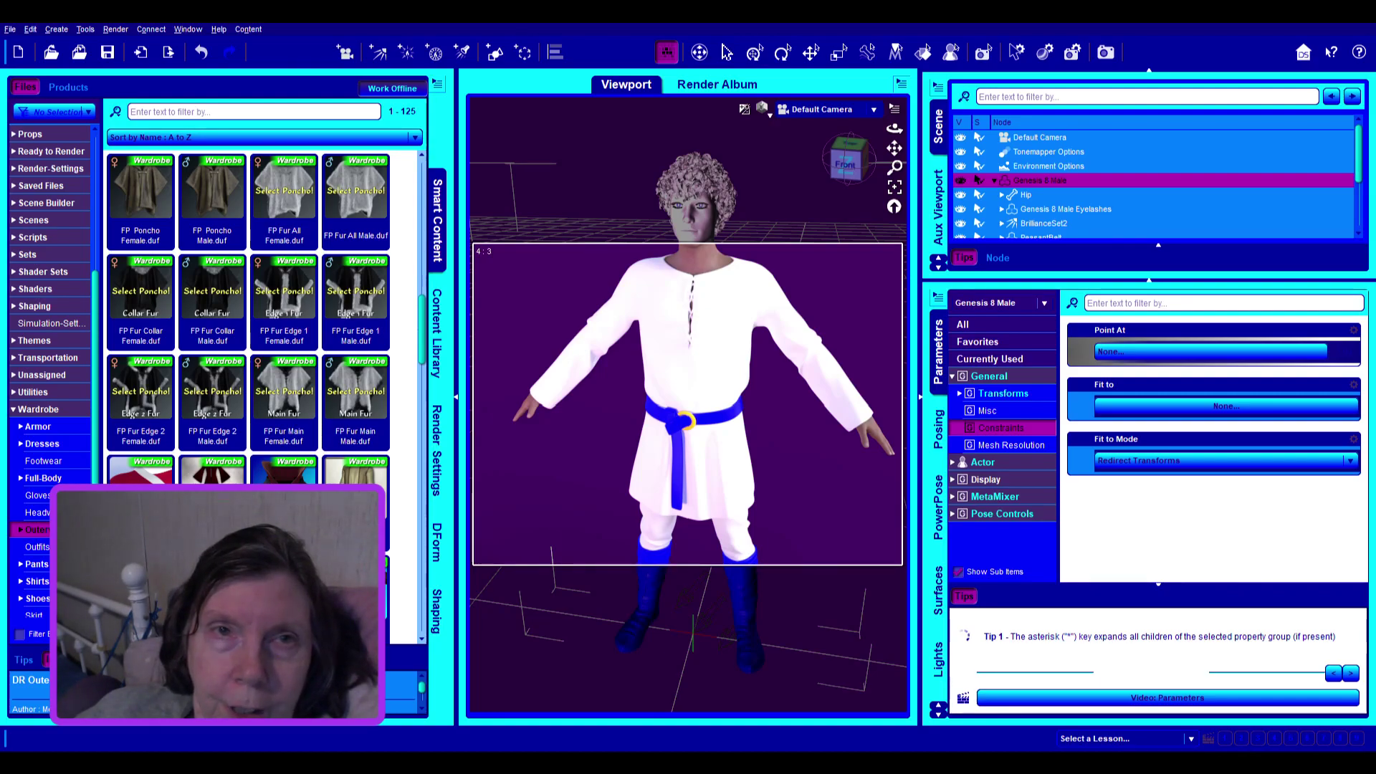
scroll(247, 323, "down", 9)
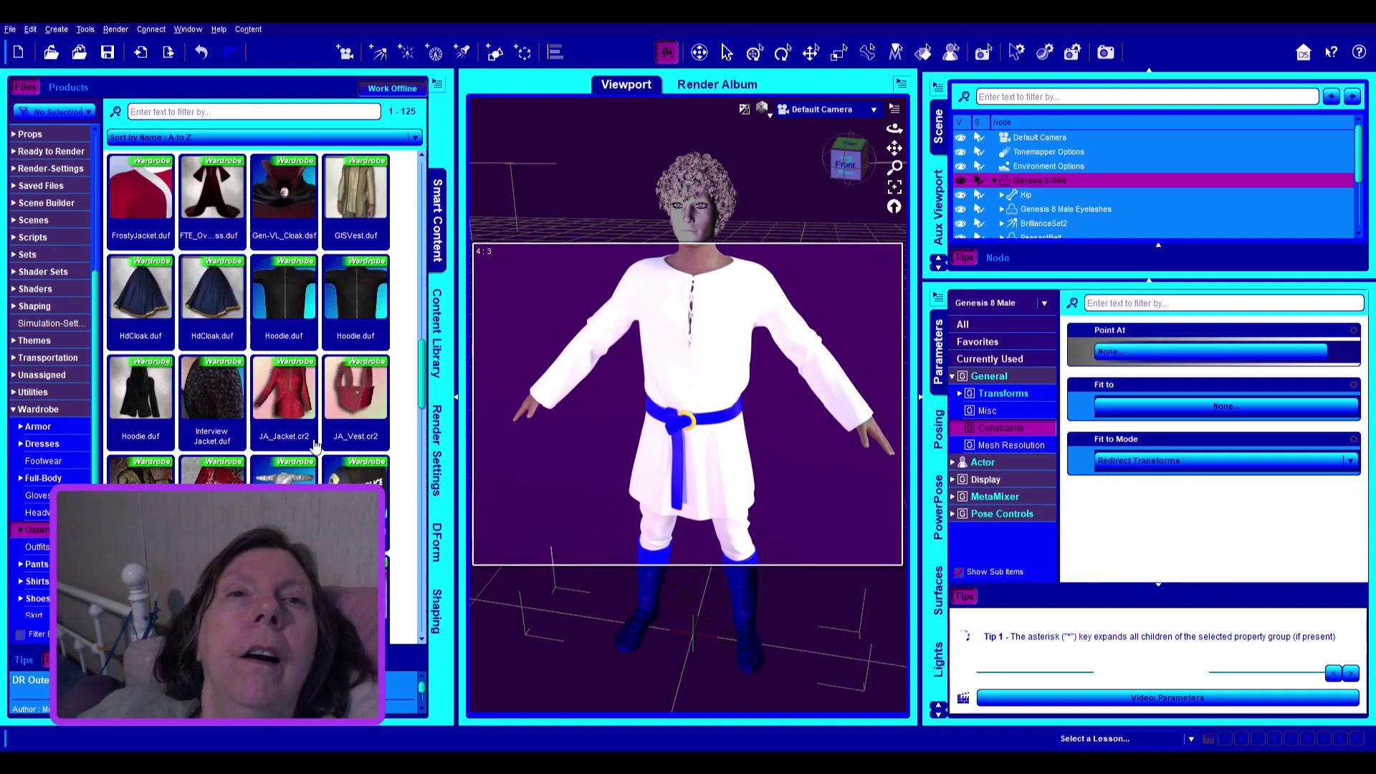
scroll(313, 448, "down", 9)
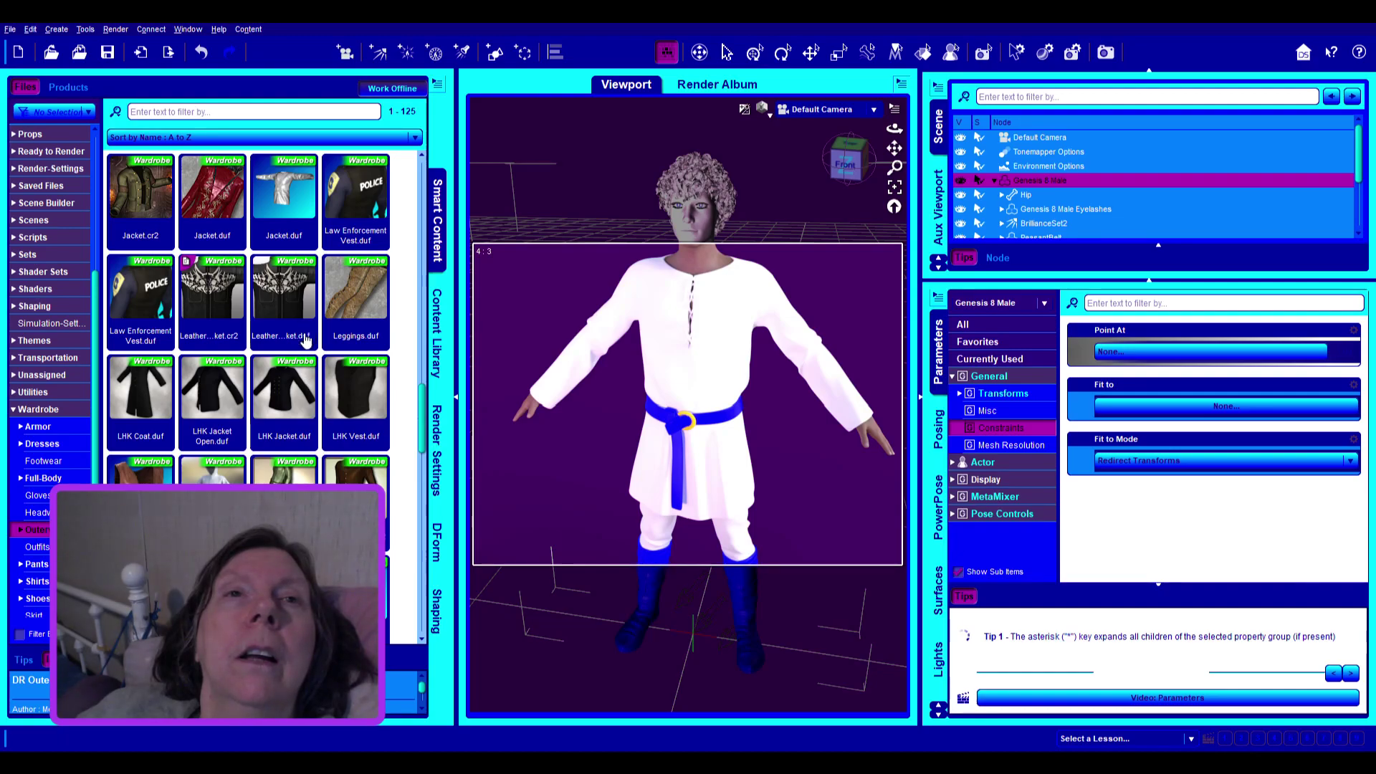
scroll(301, 373, "down", 9)
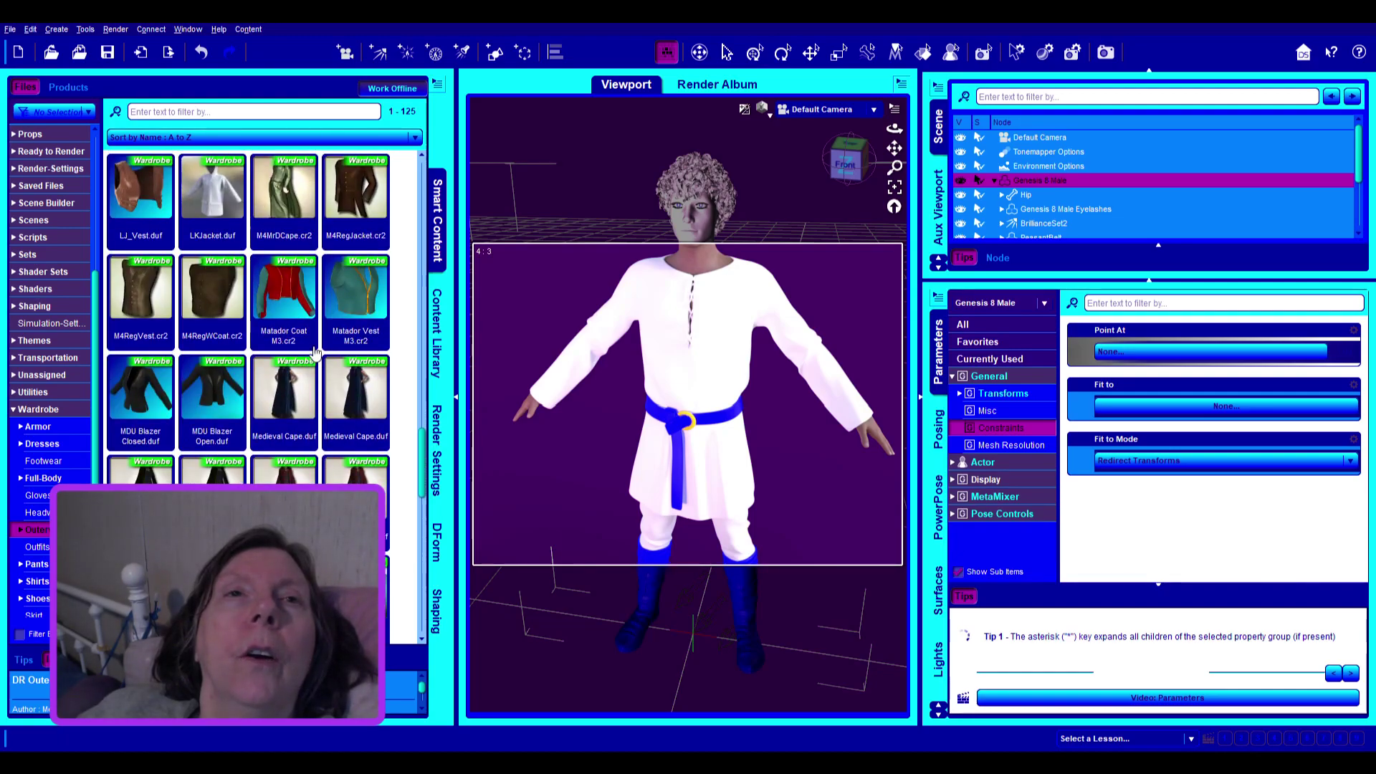
scroll(308, 387, "down", 9)
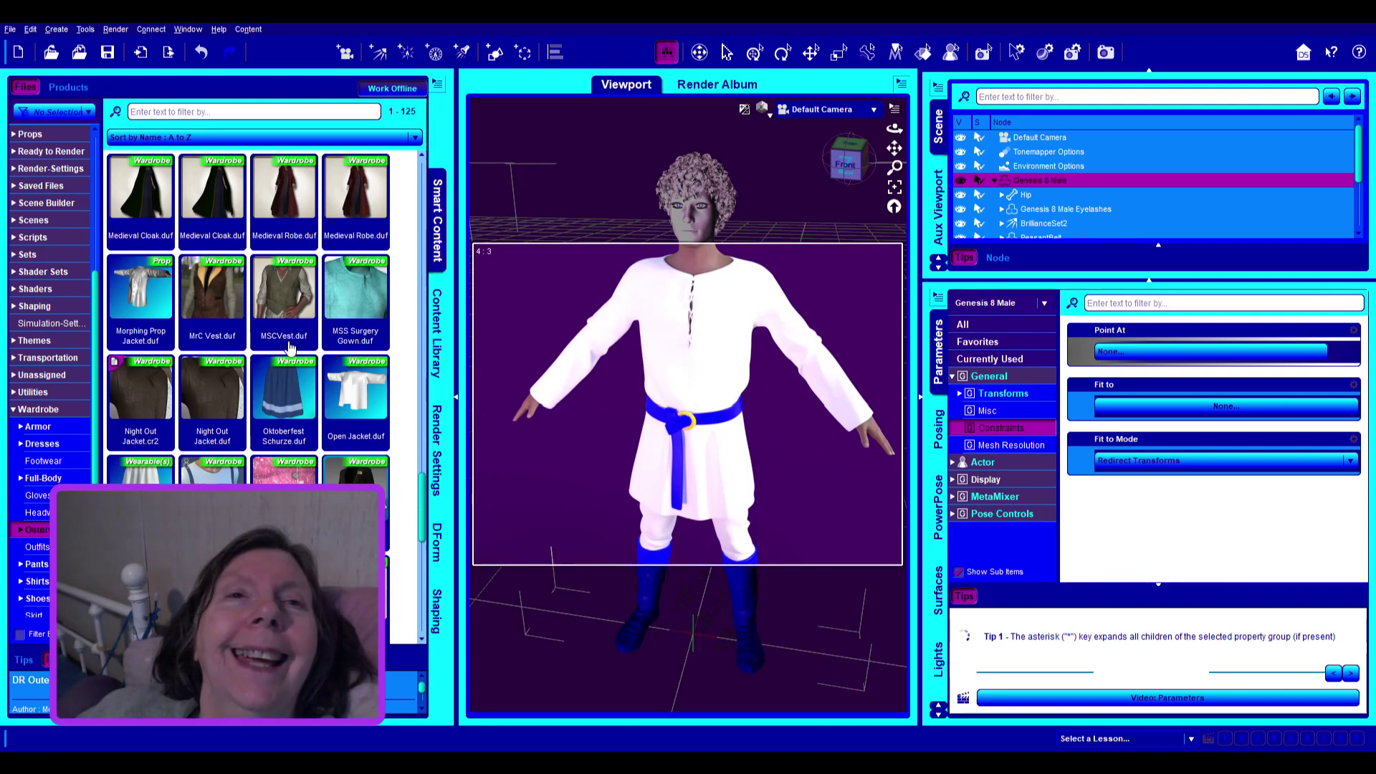
scroll(286, 358, "down", 3)
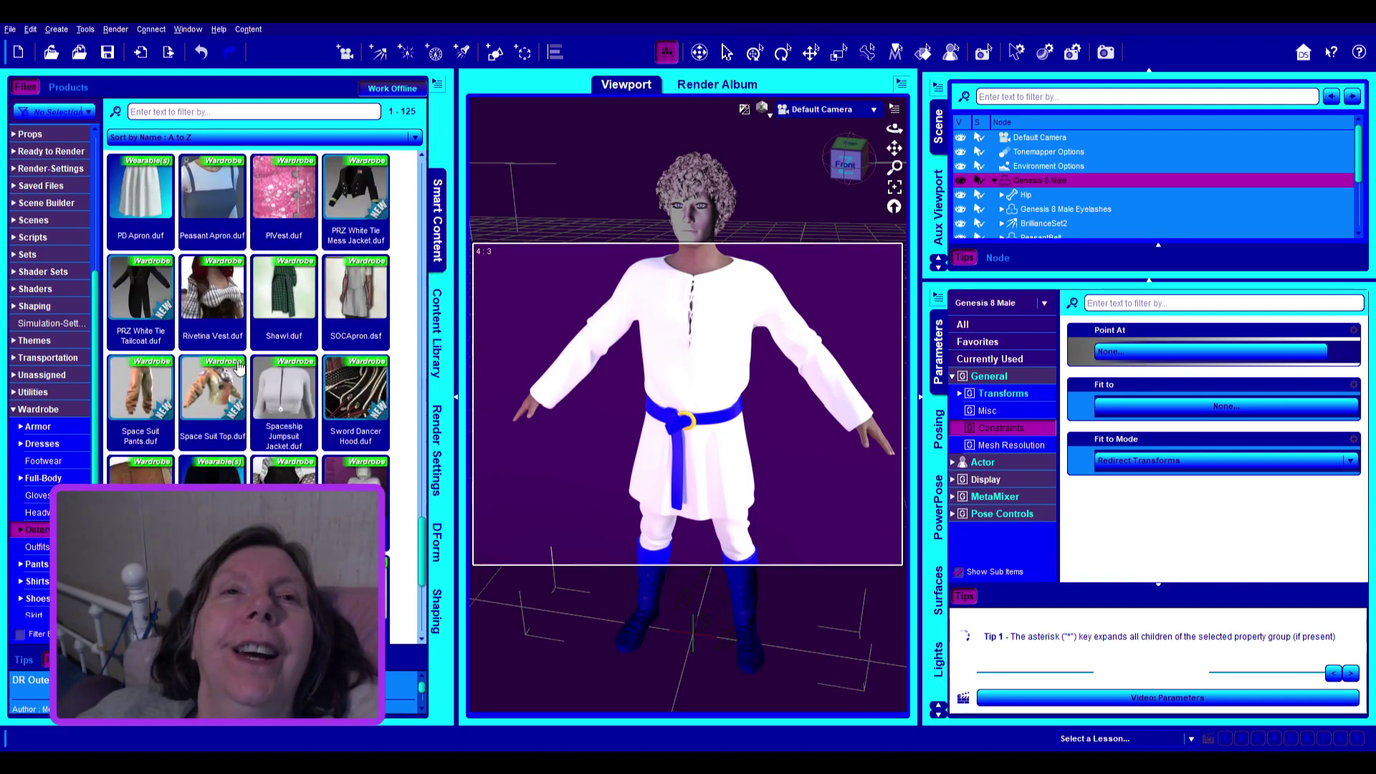
scroll(305, 380, "down", 3)
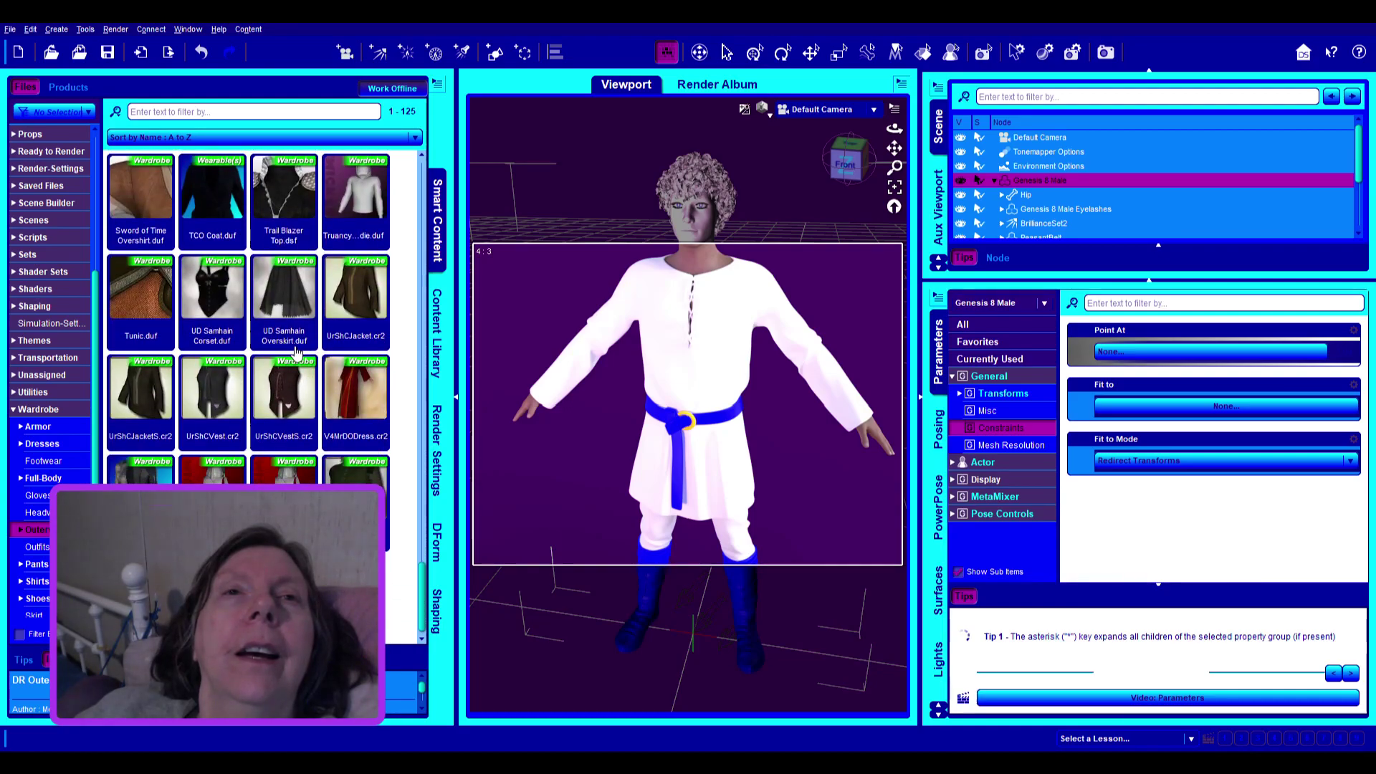
scroll(321, 391, "down", 1)
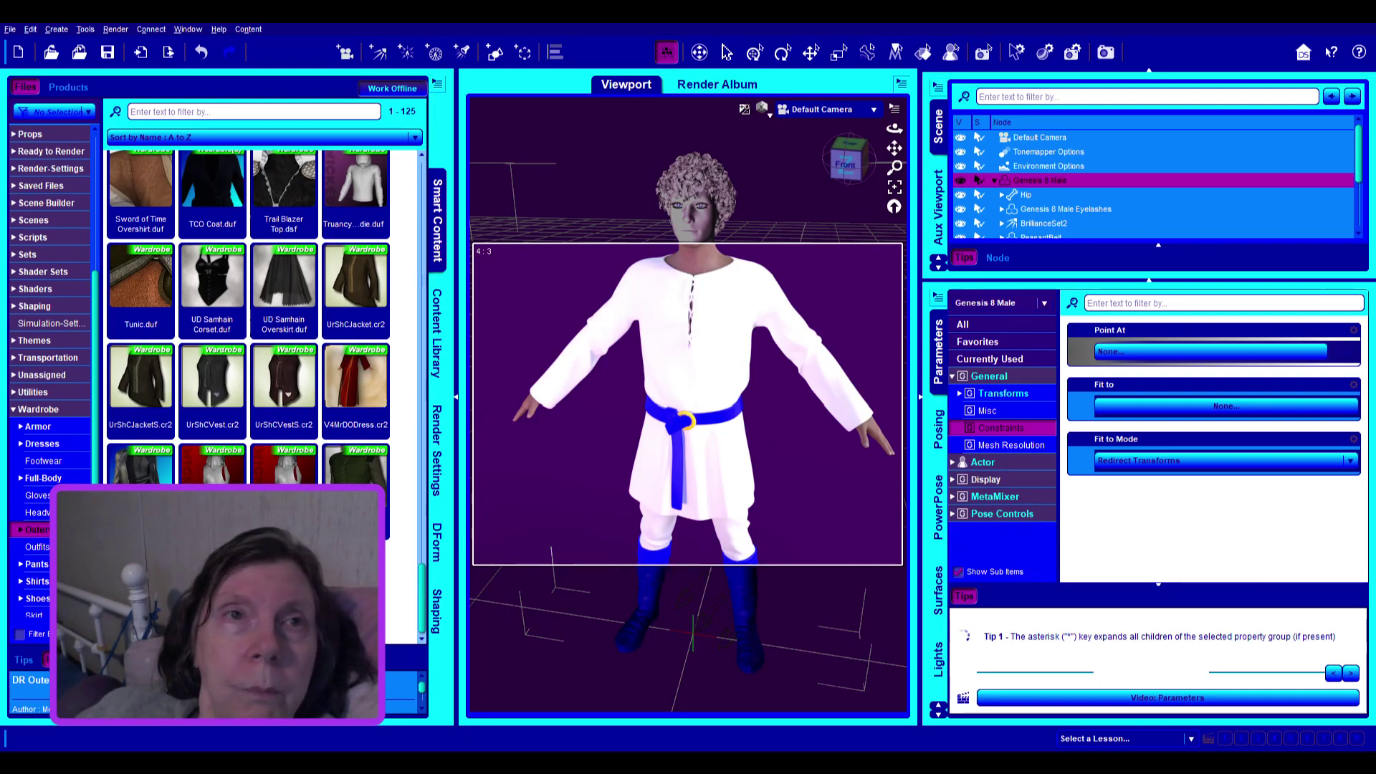
scroll(285, 477, "up", 5)
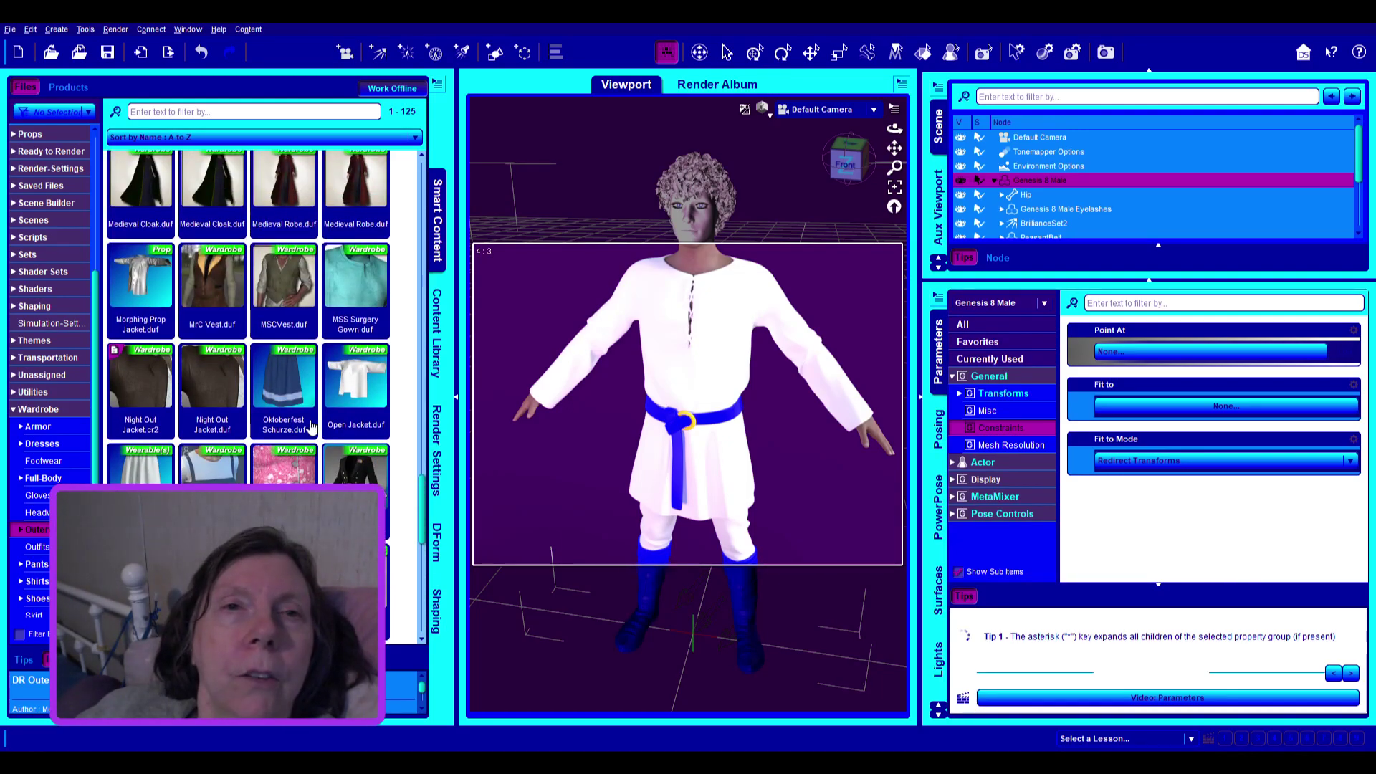
scroll(271, 408, "up", 2)
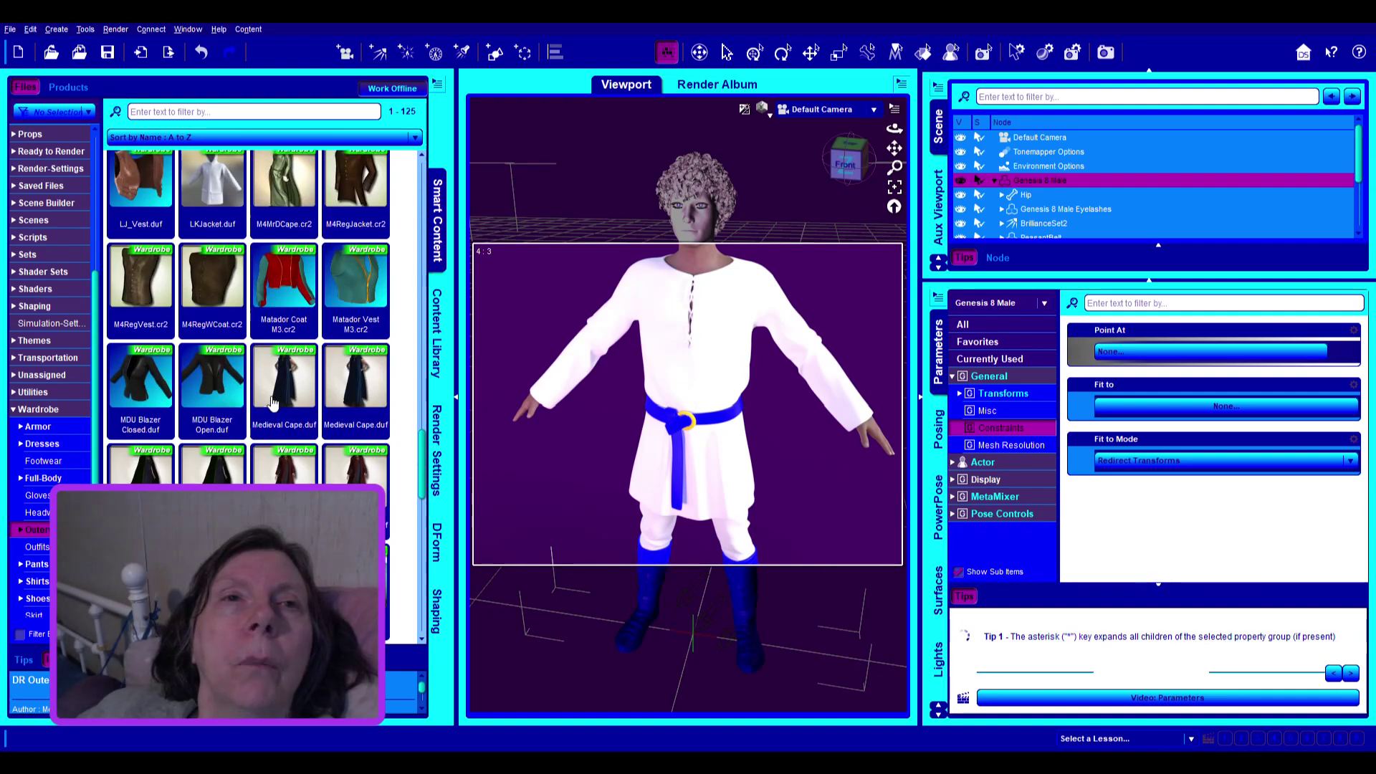
scroll(275, 400, "up", 3)
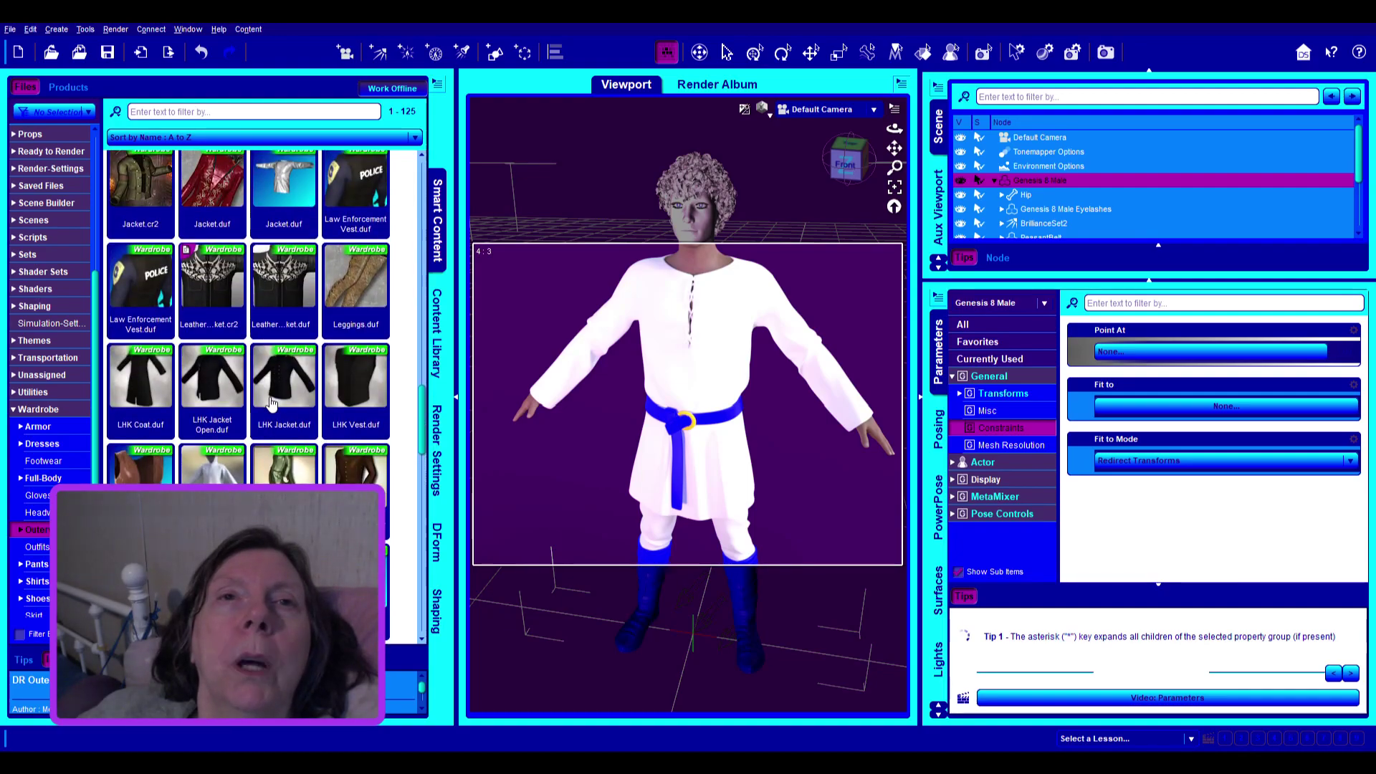
scroll(271, 403, "up", 5)
scroll(271, 404, "up", 6)
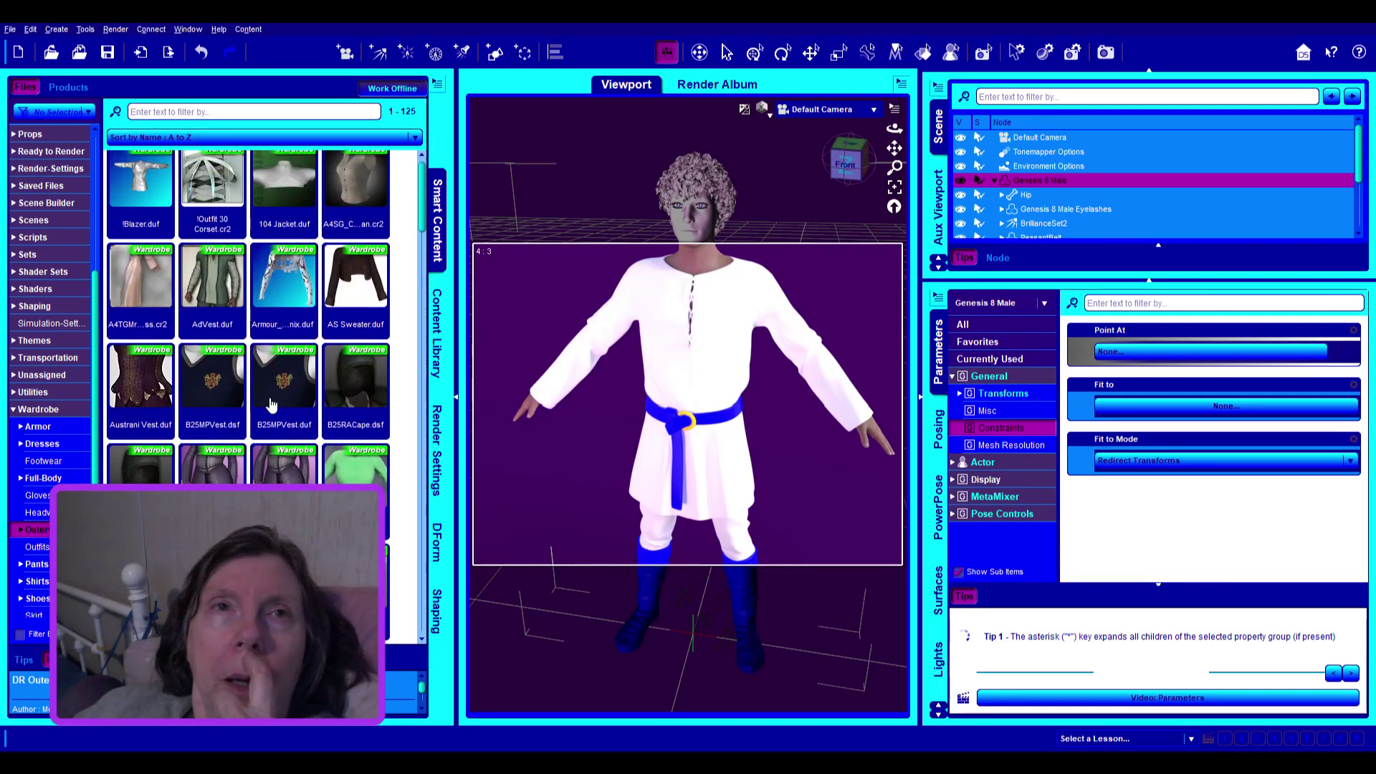
Look through the unfiltered Outfits collection in Wardrobe and filter its files by "dr"
scroll(271, 407, "up", 1)
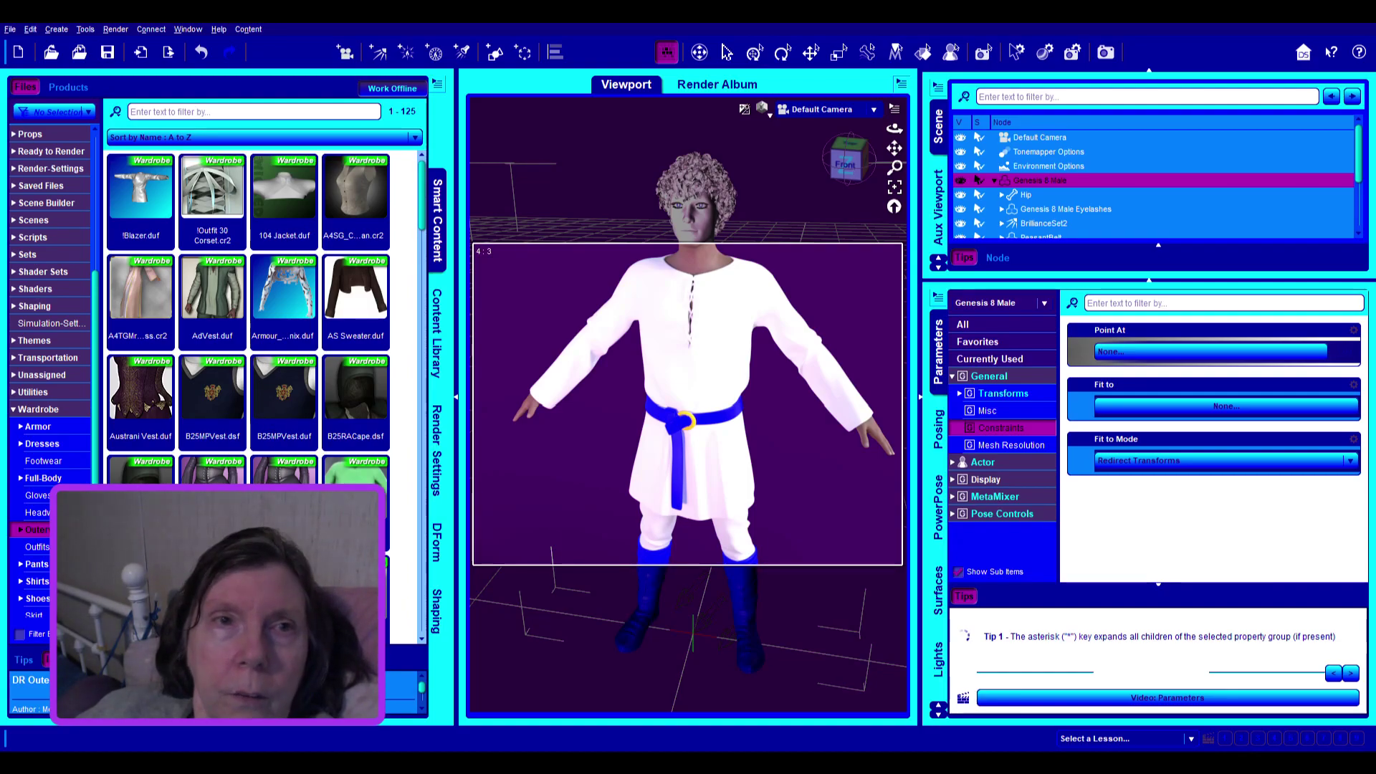
left_click(34, 547)
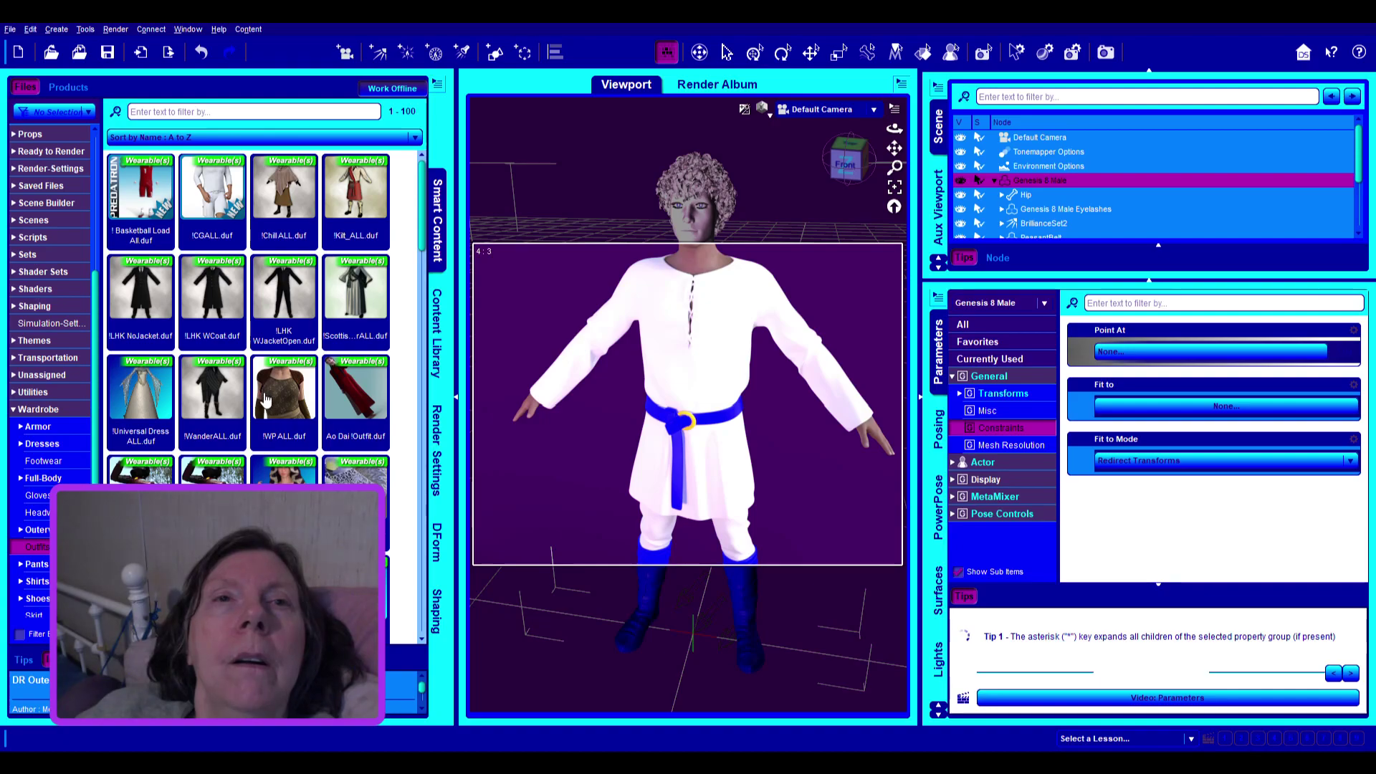
scroll(258, 394, "down", 3)
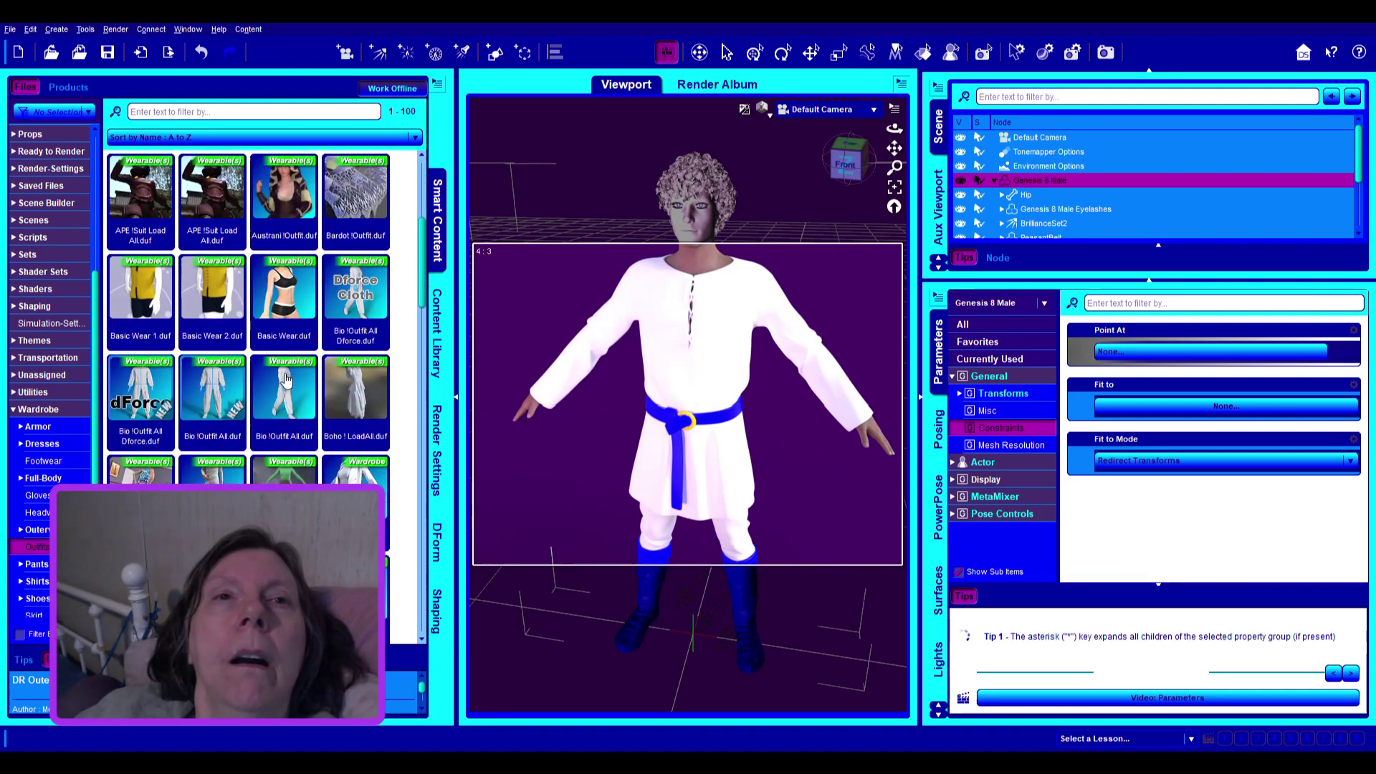
scroll(285, 378, "down", 3)
scroll(275, 404, "down", 5)
scroll(265, 416, "down", 5)
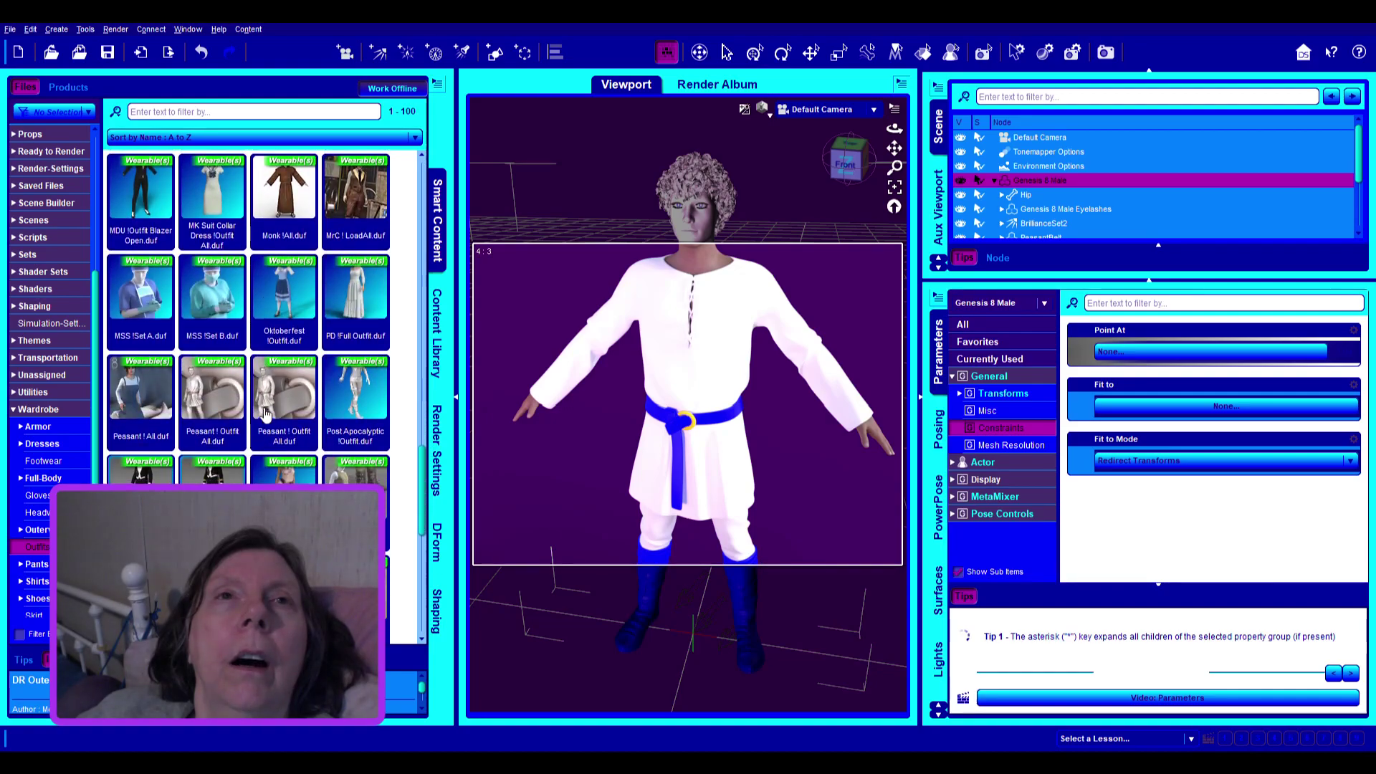
left_click(154, 109)
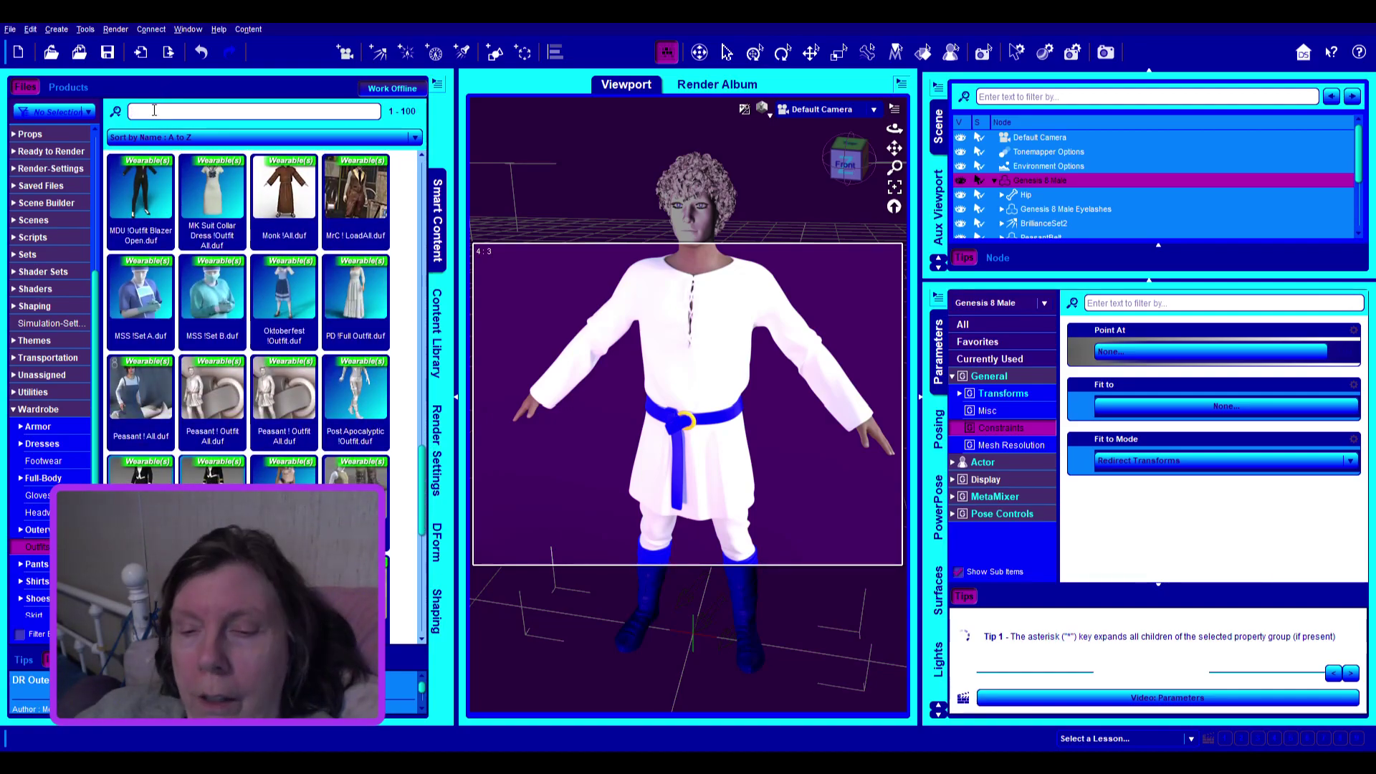
type("dr")
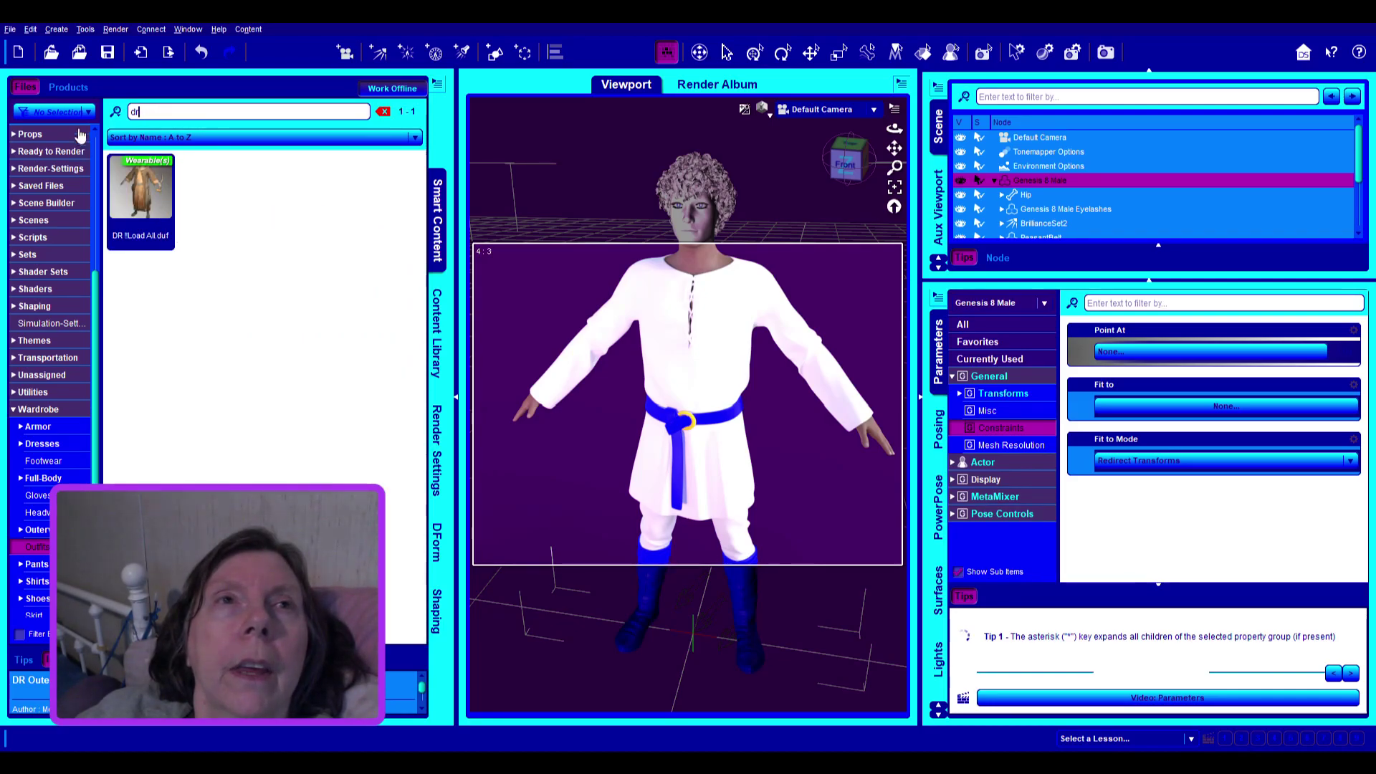
Search the Wardrobe category of the products library for "robe"
left_click(68, 87)
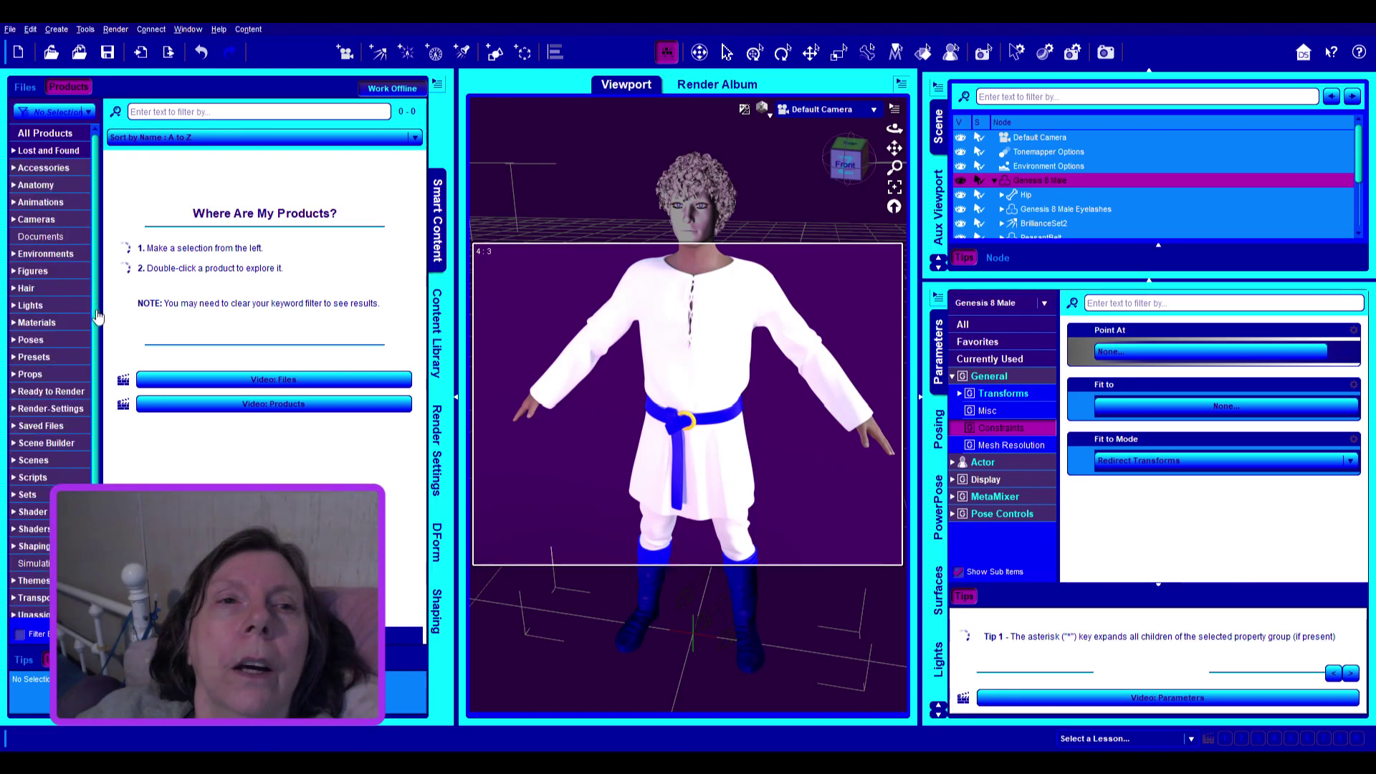
left_click(174, 109)
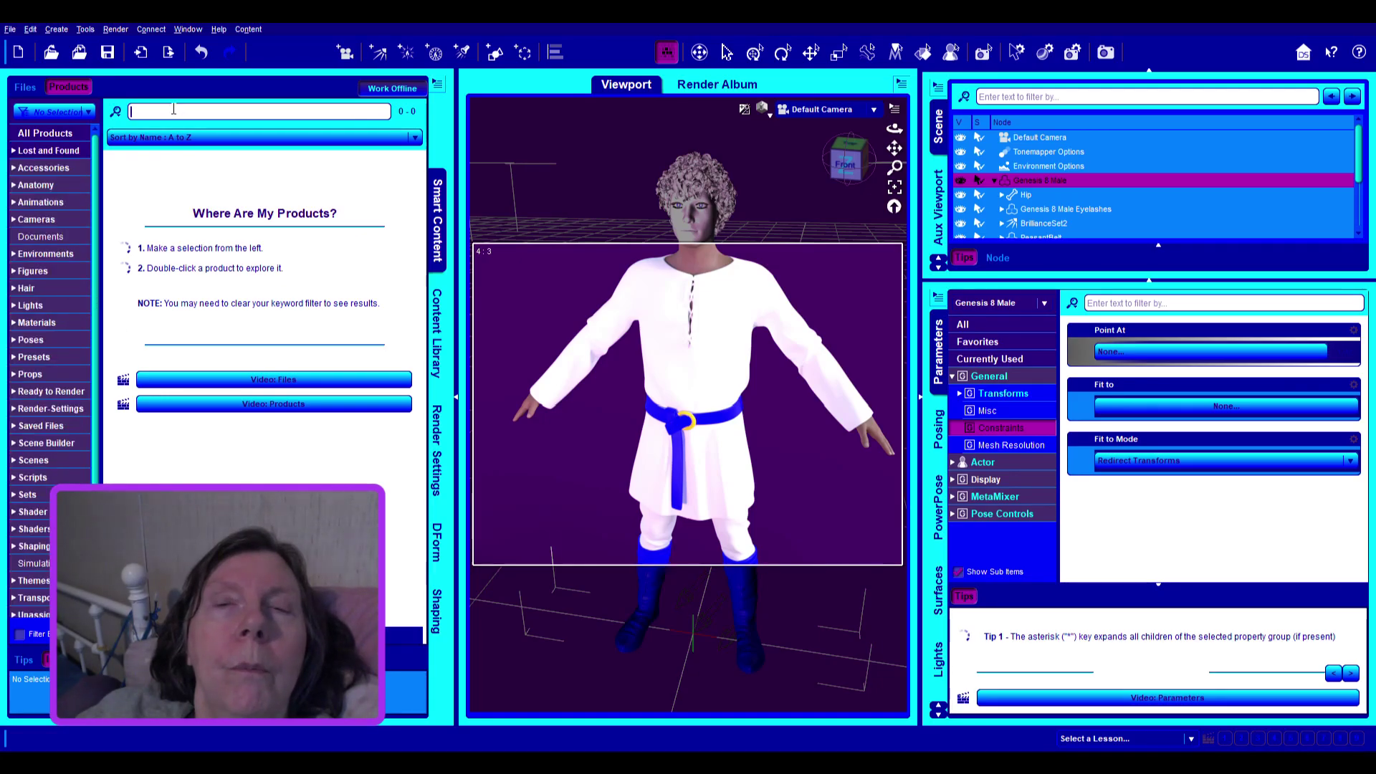
type("dr")
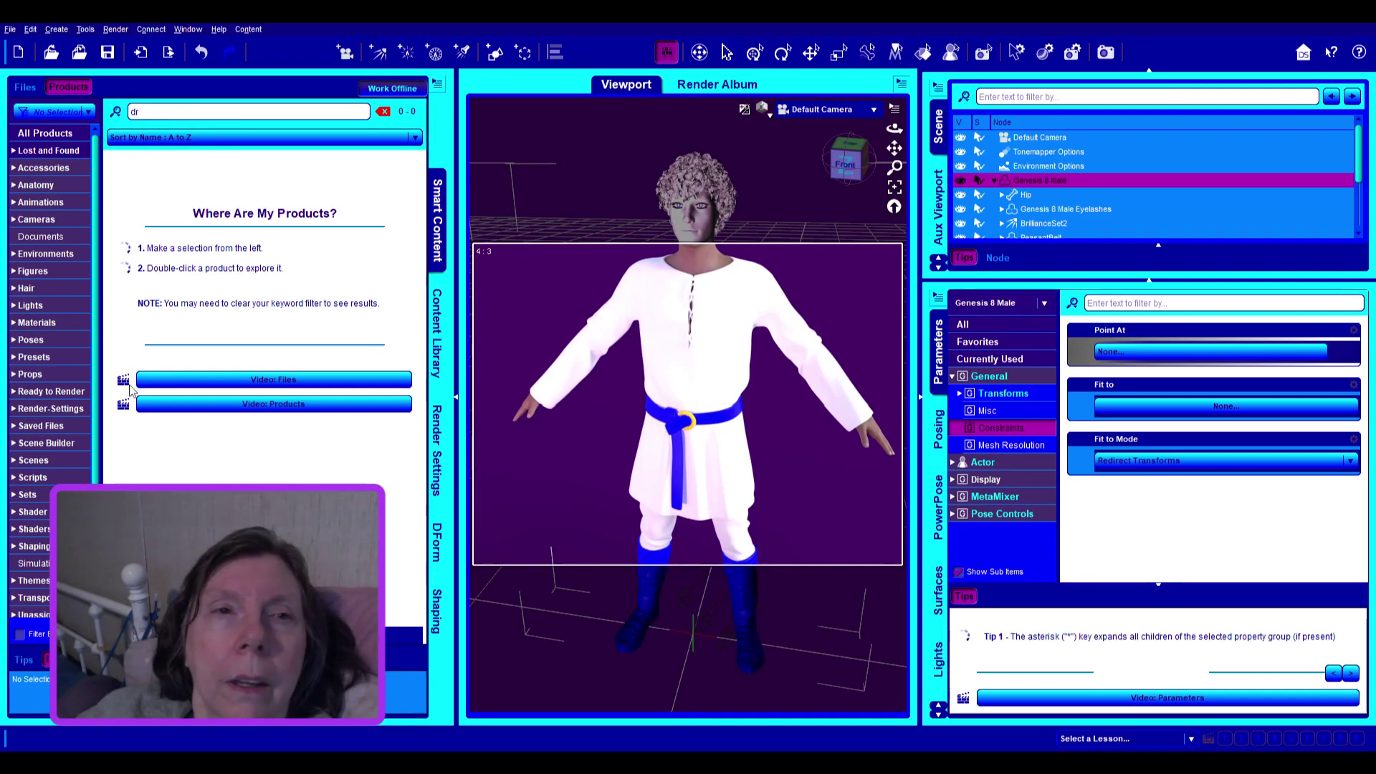
scroll(50, 373, "down", 2)
left_click(32, 575)
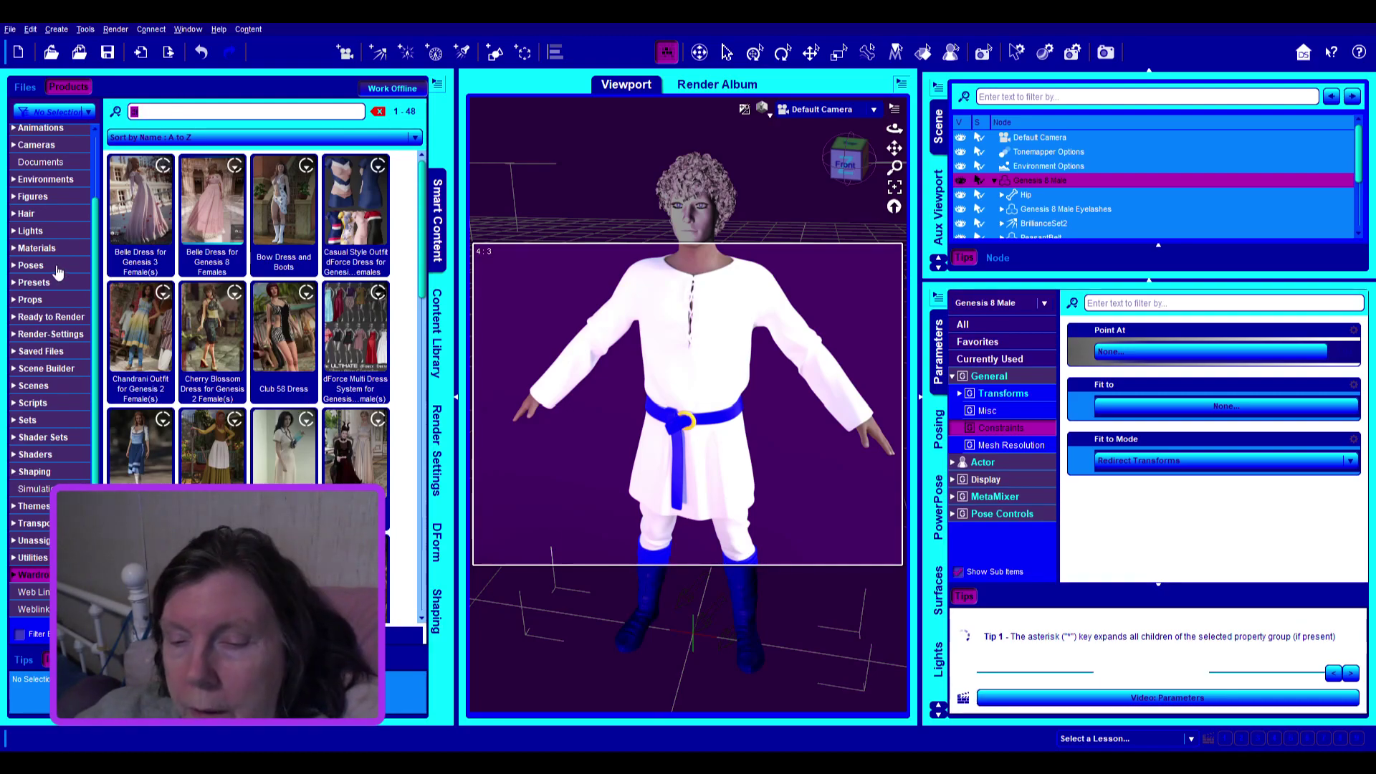
type("obe")
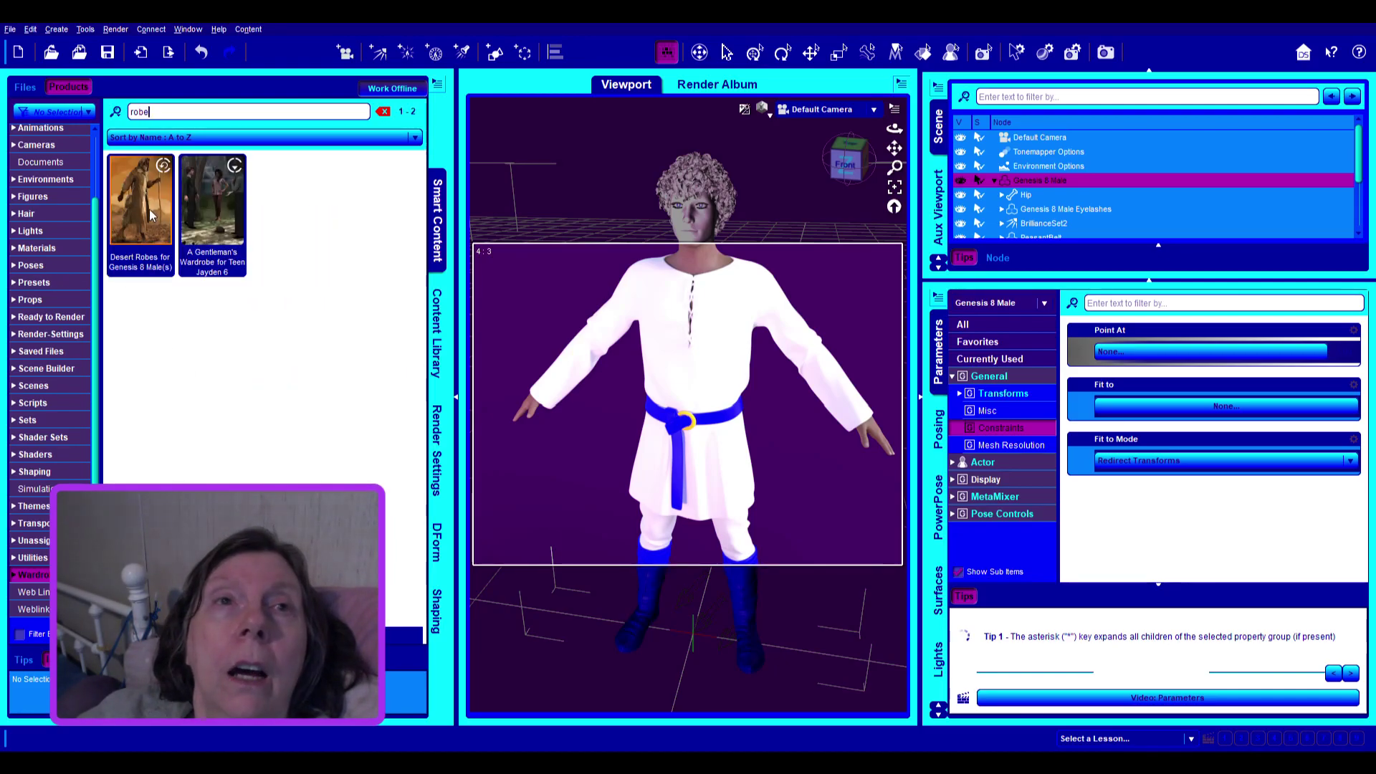
Install Desert Robes for Genesis 8 Male(s) and A Gentleman's Wardrobe for Teen Jayden 6, and switch the product category to Outerwear
left_click(166, 174)
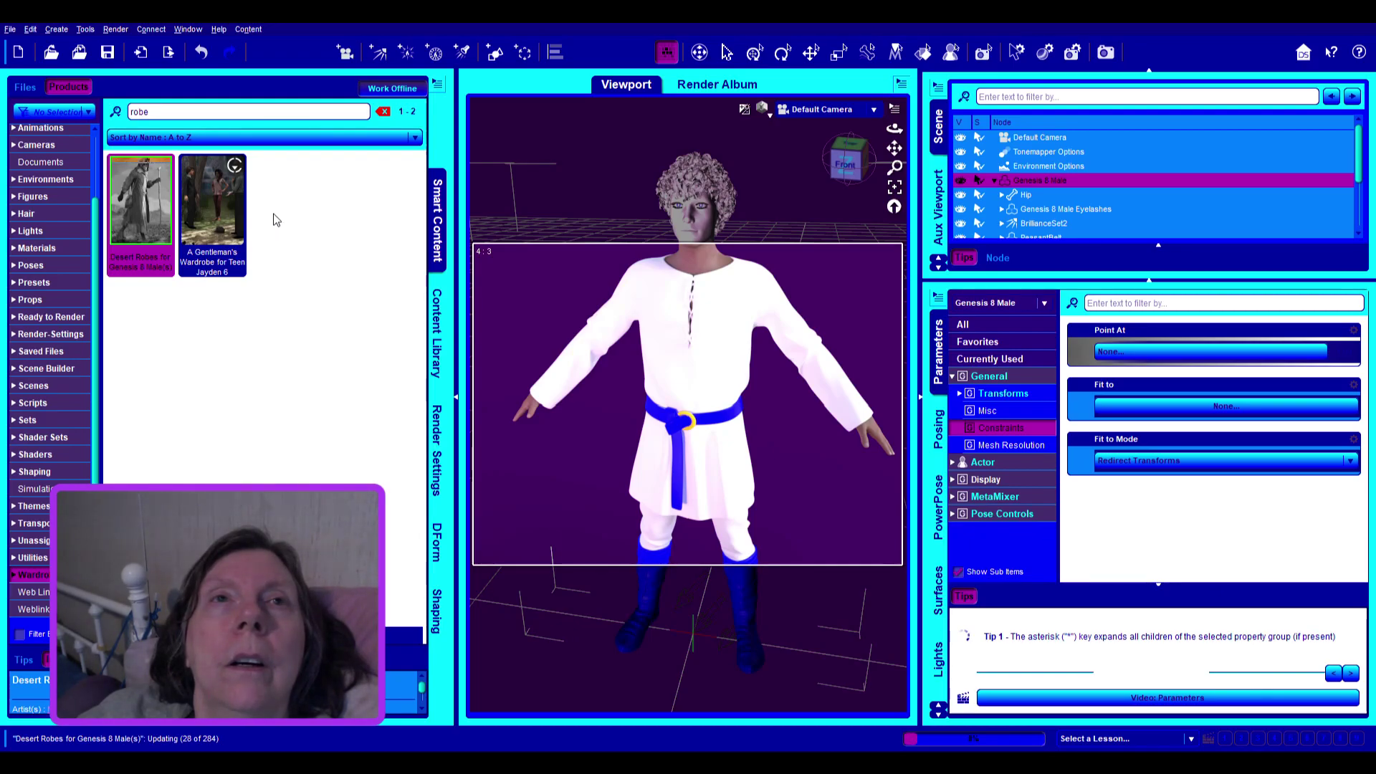
left_click(235, 168)
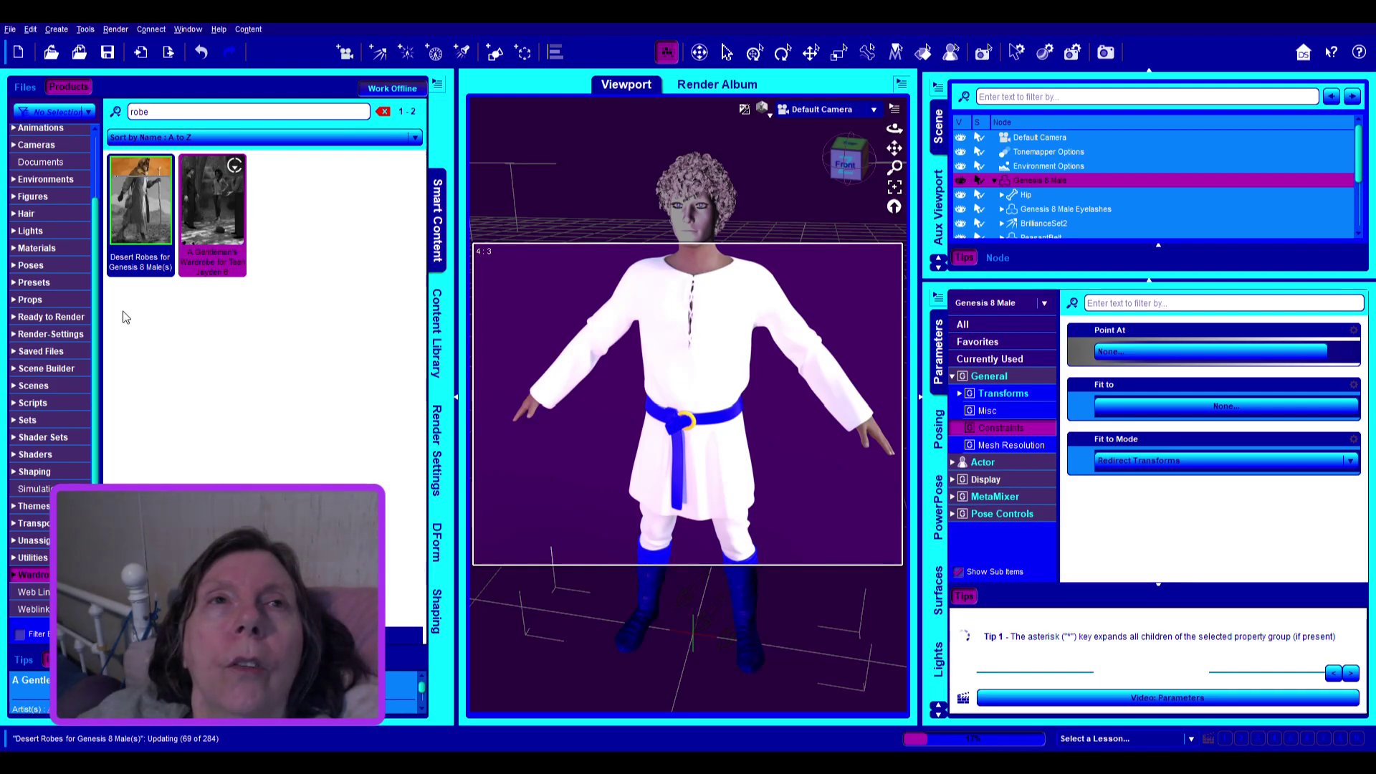
left_click(13, 576)
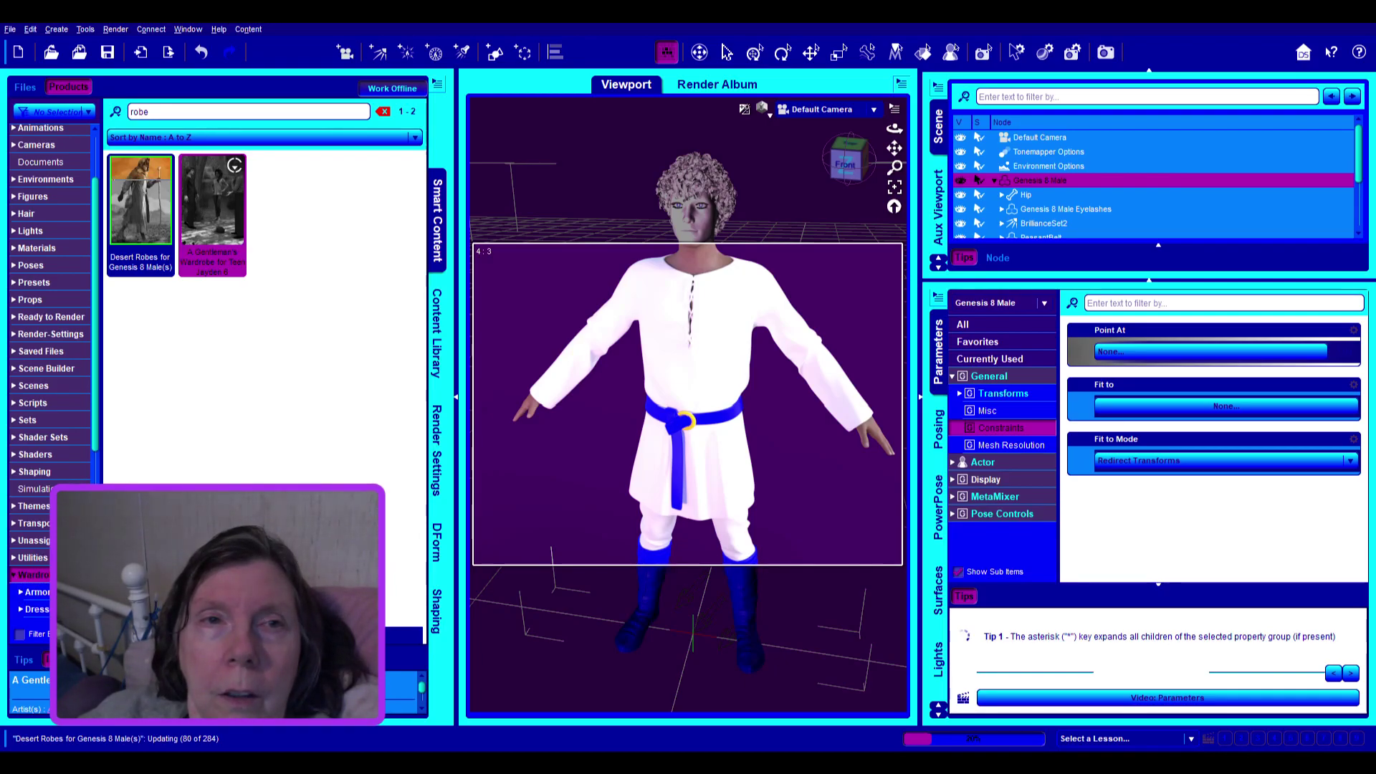
scroll(50, 370, "down", 5)
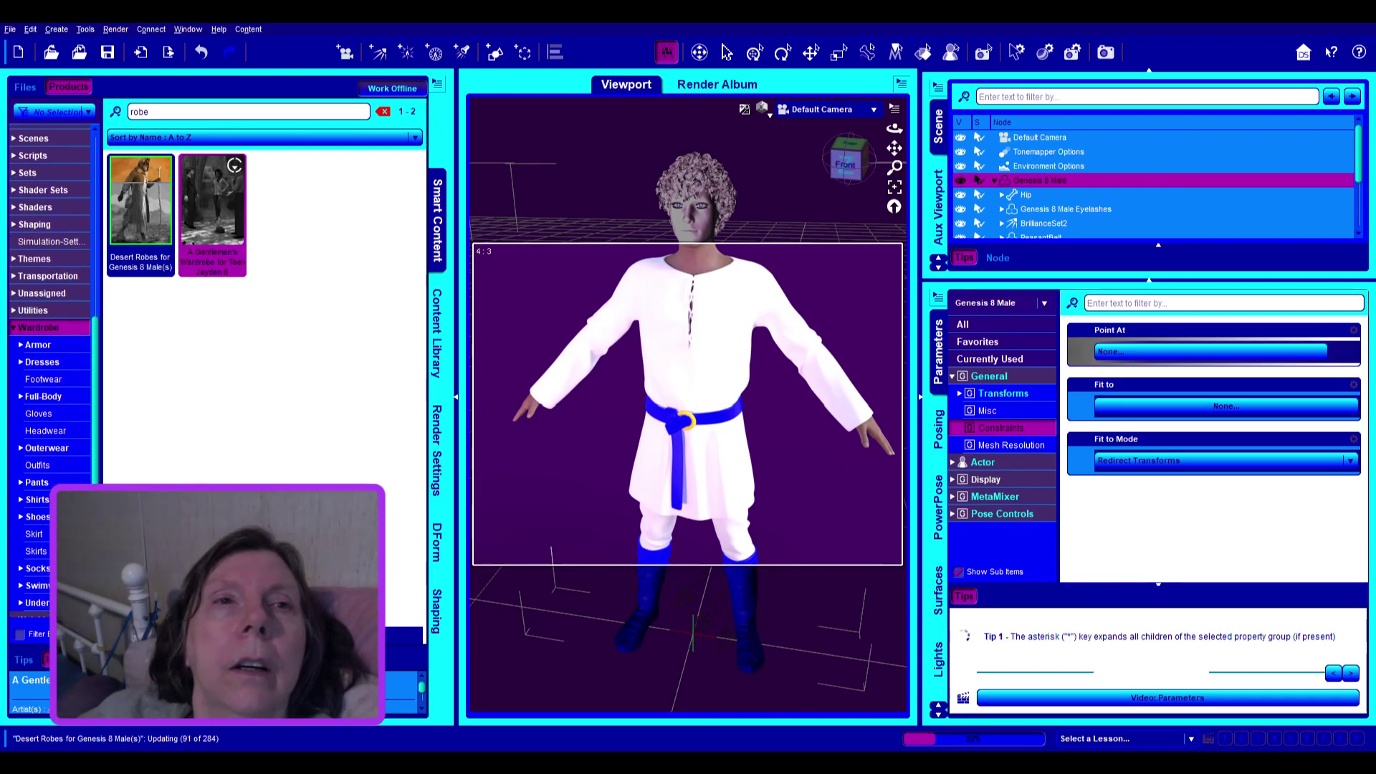
left_click(41, 450)
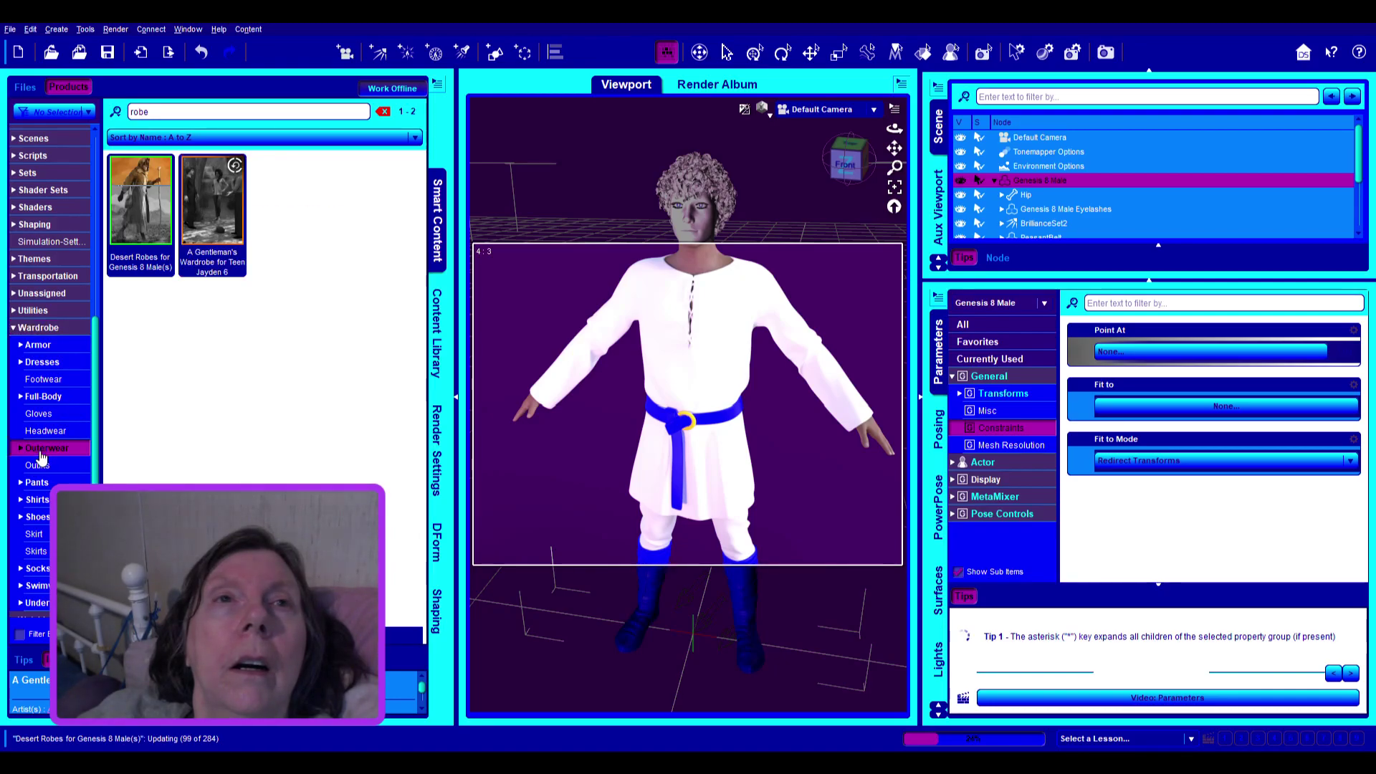
Load the DR Outer Robe from the Outerwear Tops files onto the Genesis 8 Male figure
left_click(24, 88)
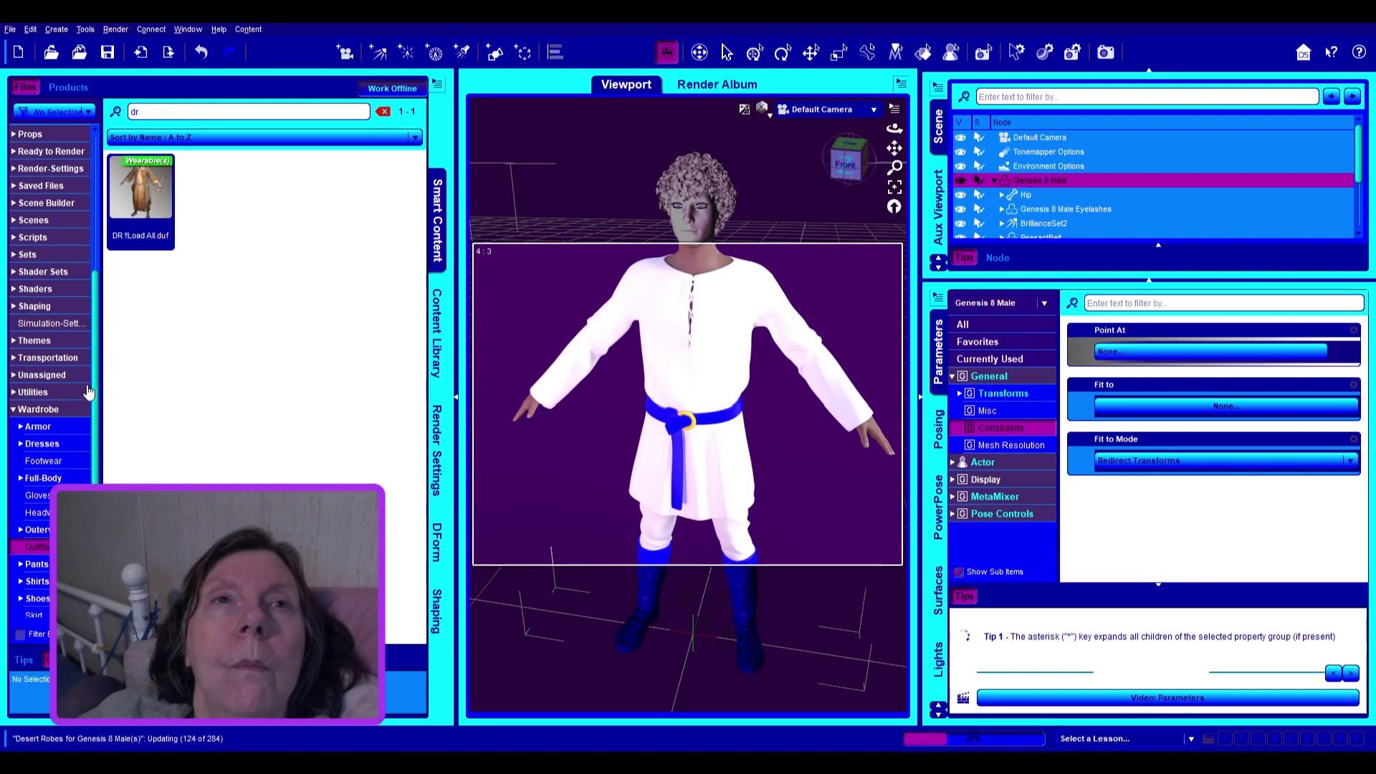
scroll(49, 480, "down", 3)
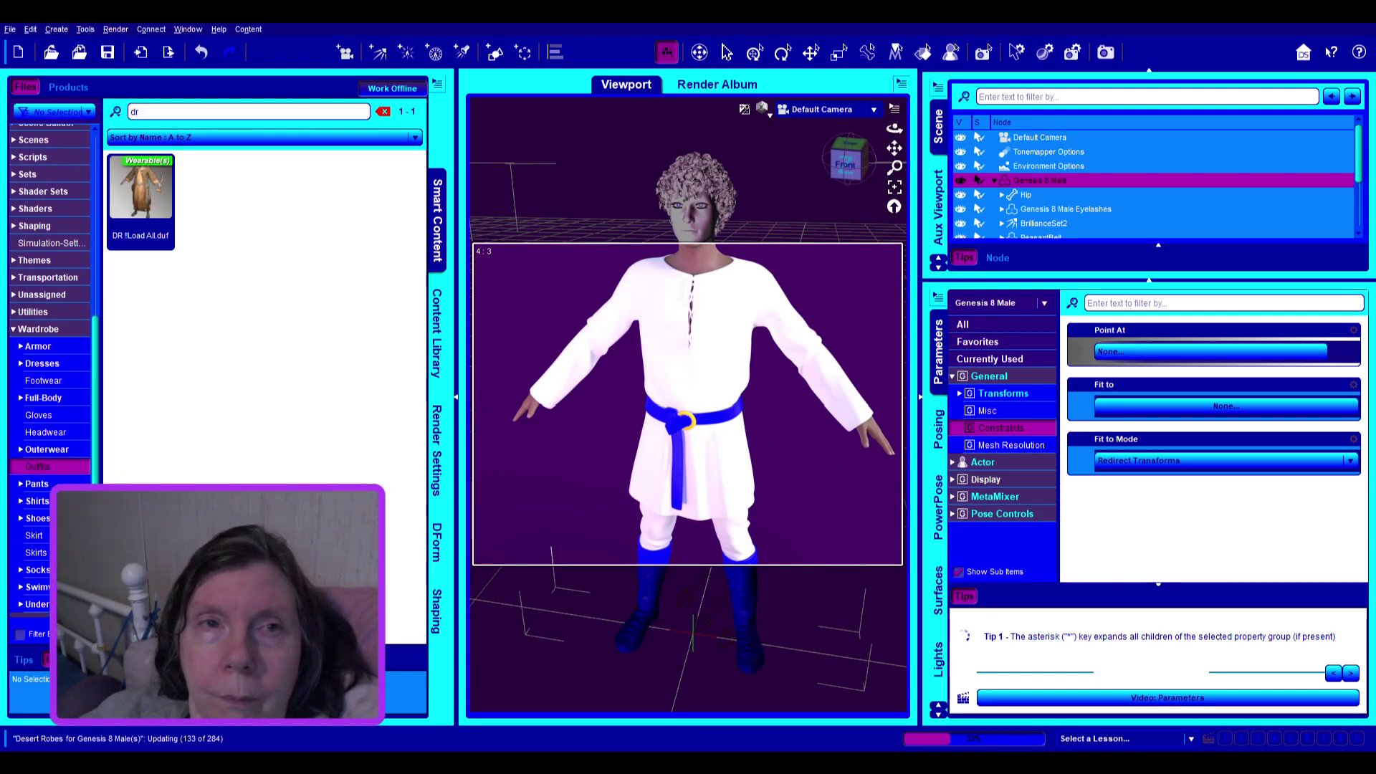
scroll(49, 430, "down", 1)
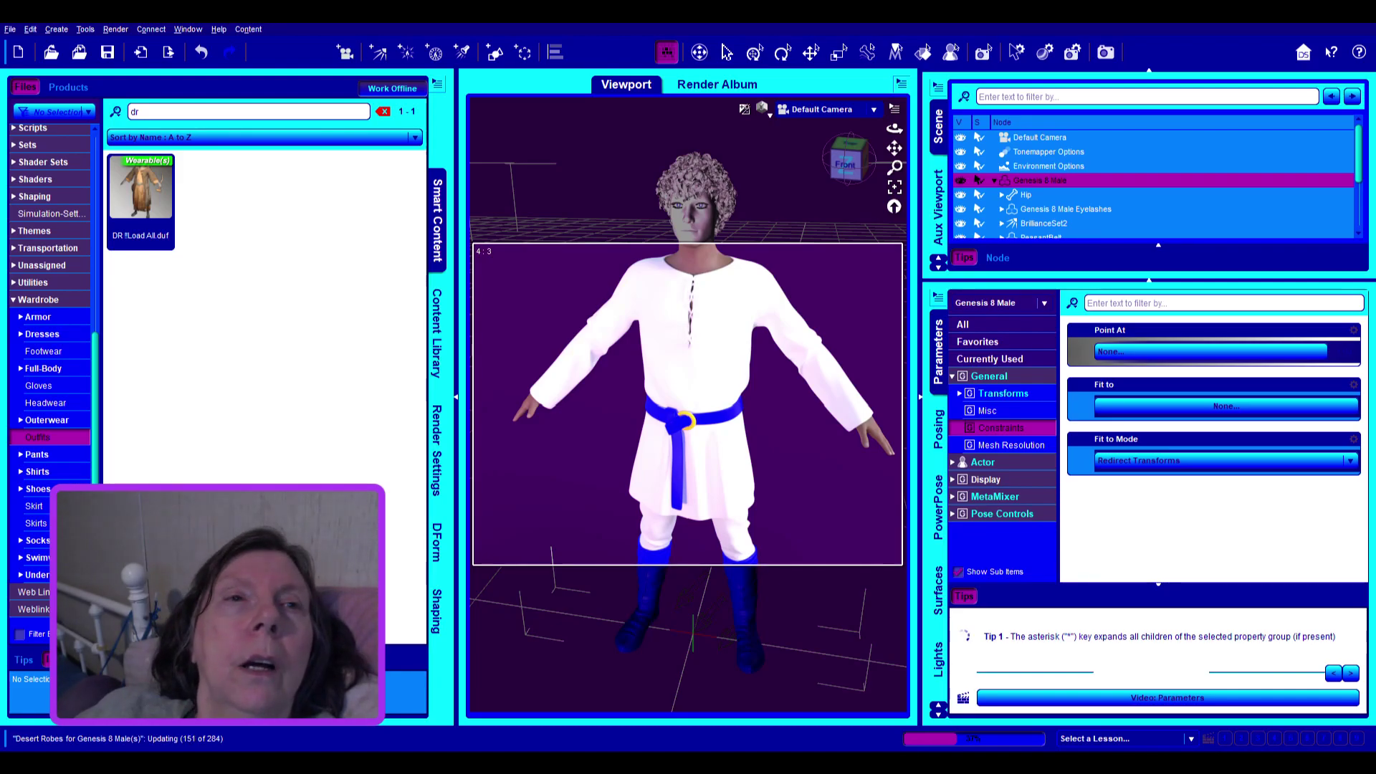
left_click(22, 421)
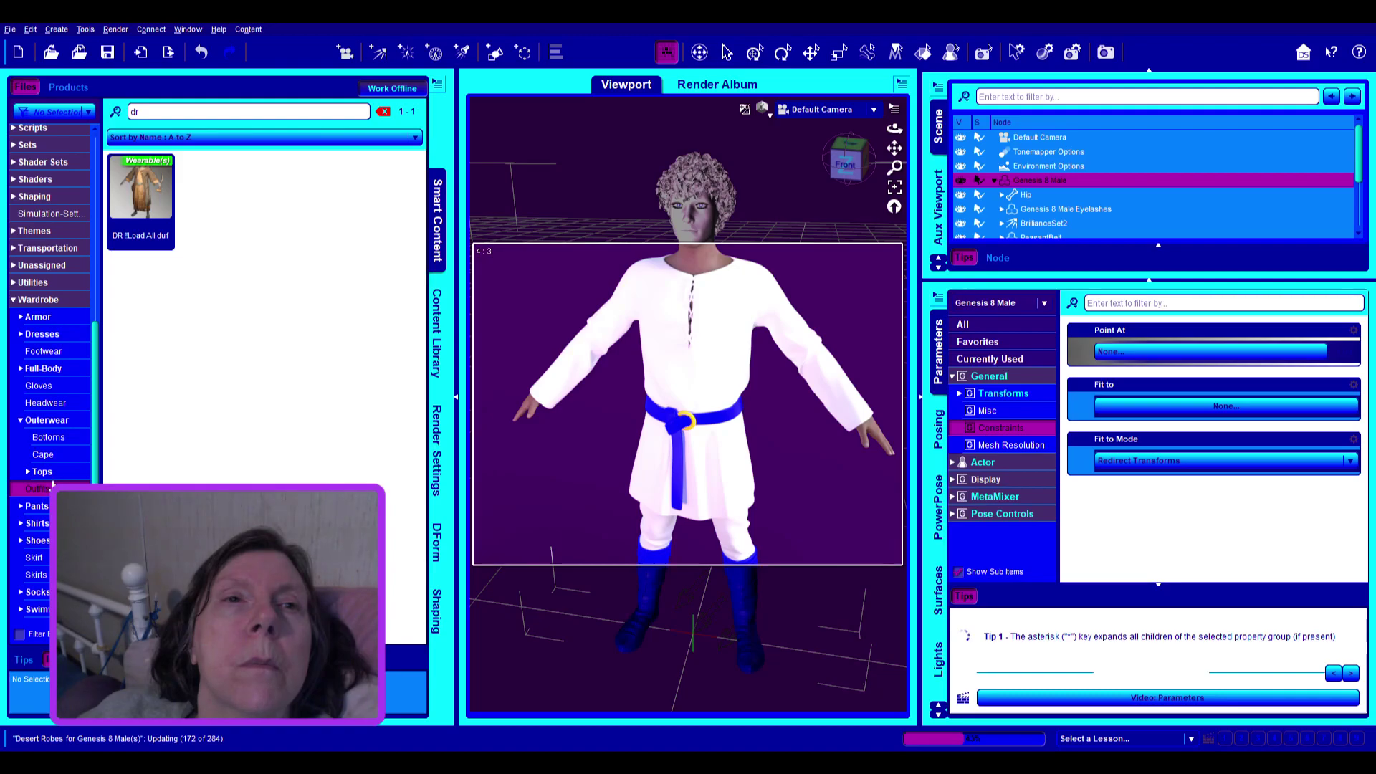
left_click(42, 473)
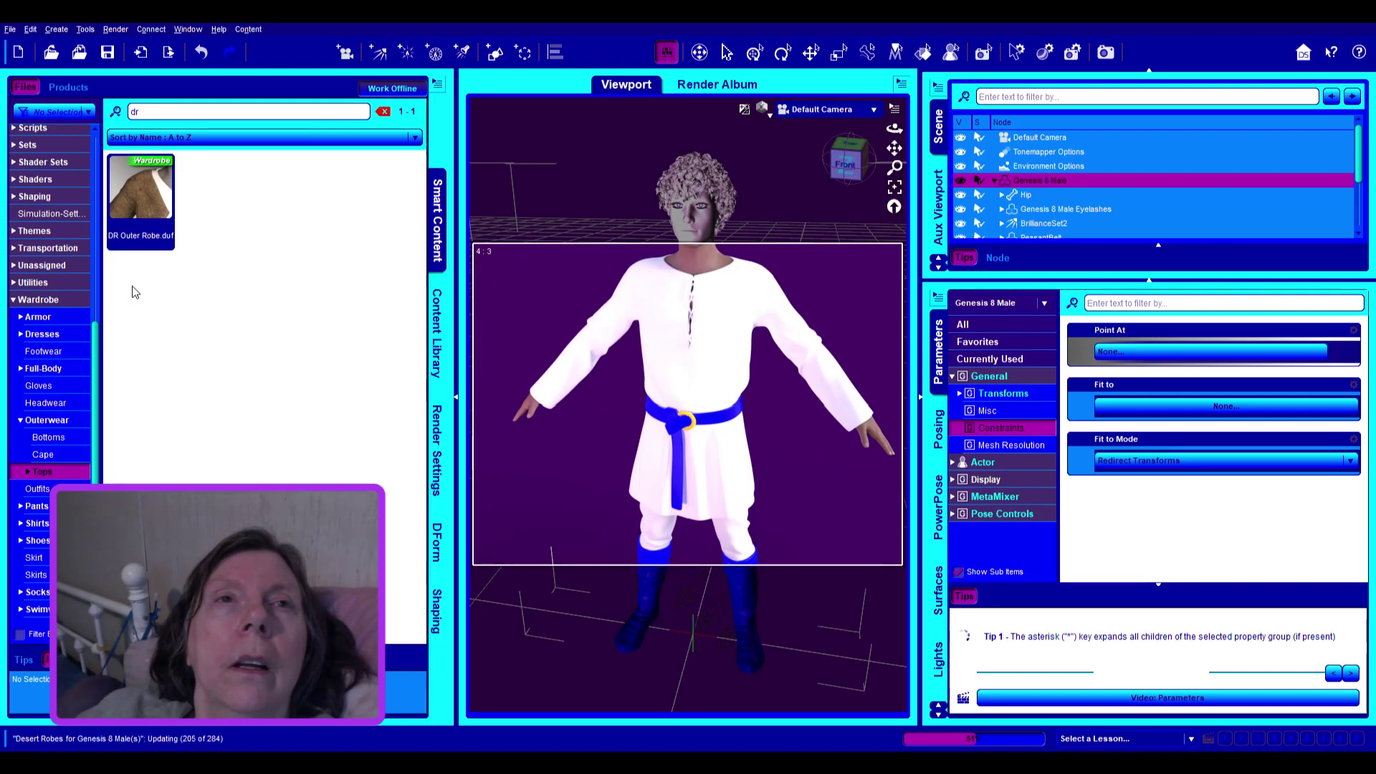
double_click(147, 205)
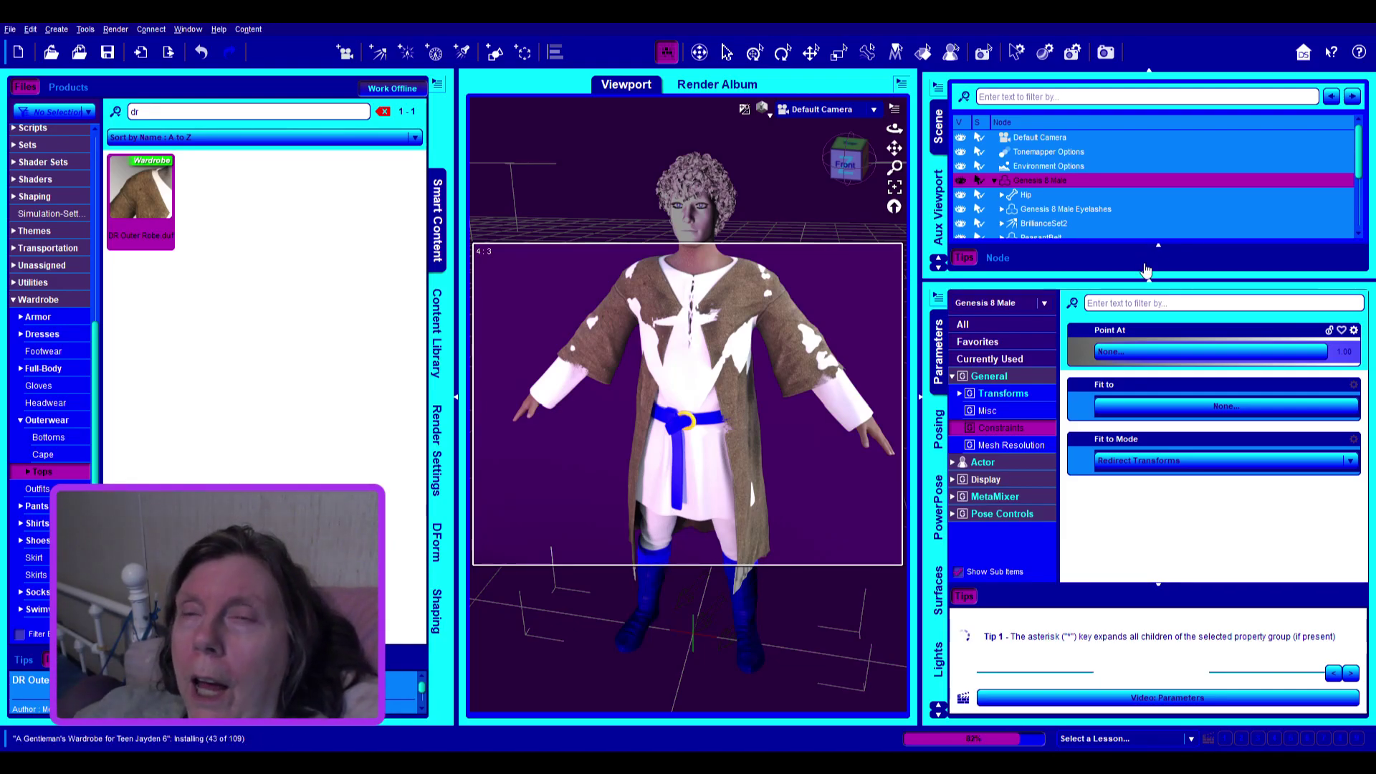
Remove the base color image from the DR Outer Robe's Over_Robe surface and set its Base Color to 0.00, 0.22, 1.00
scroll(1157, 205, "down", 1)
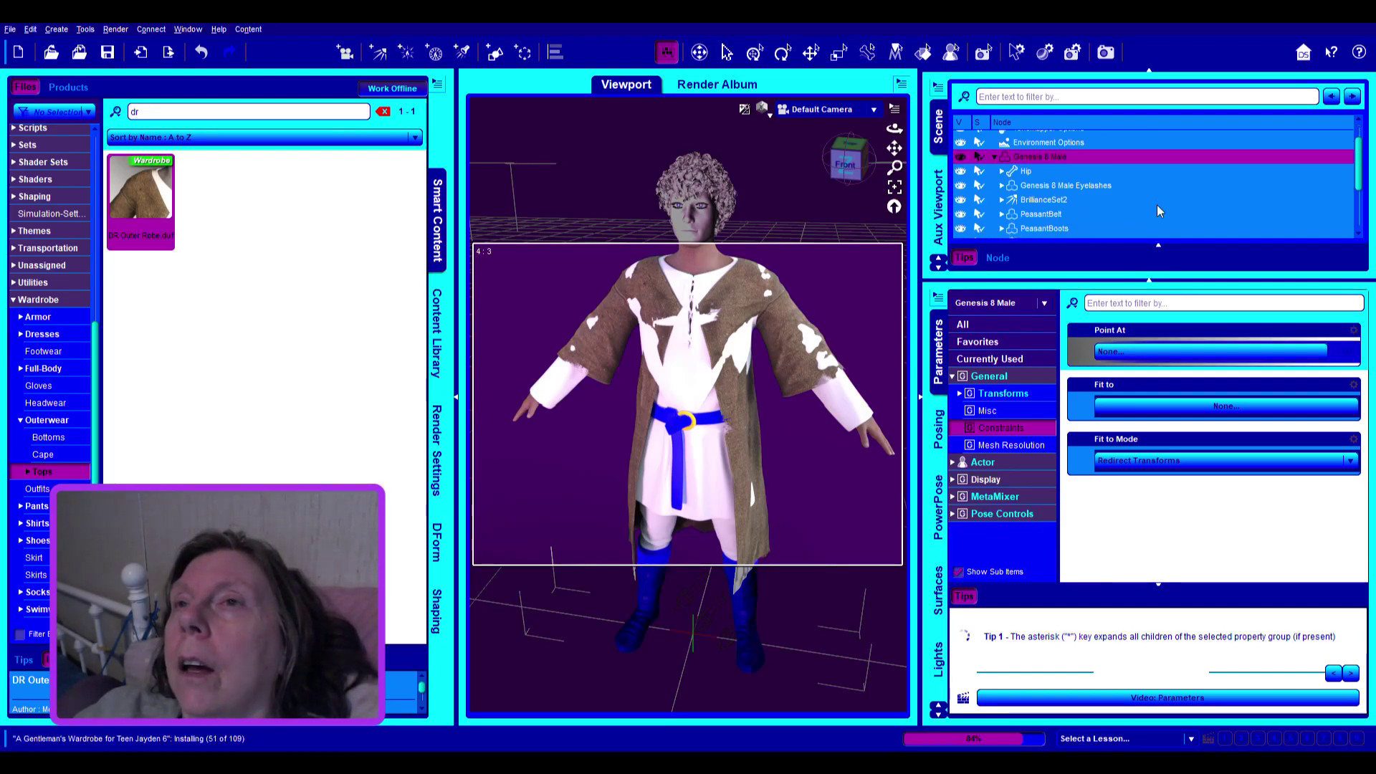
scroll(1149, 203, "down", 1)
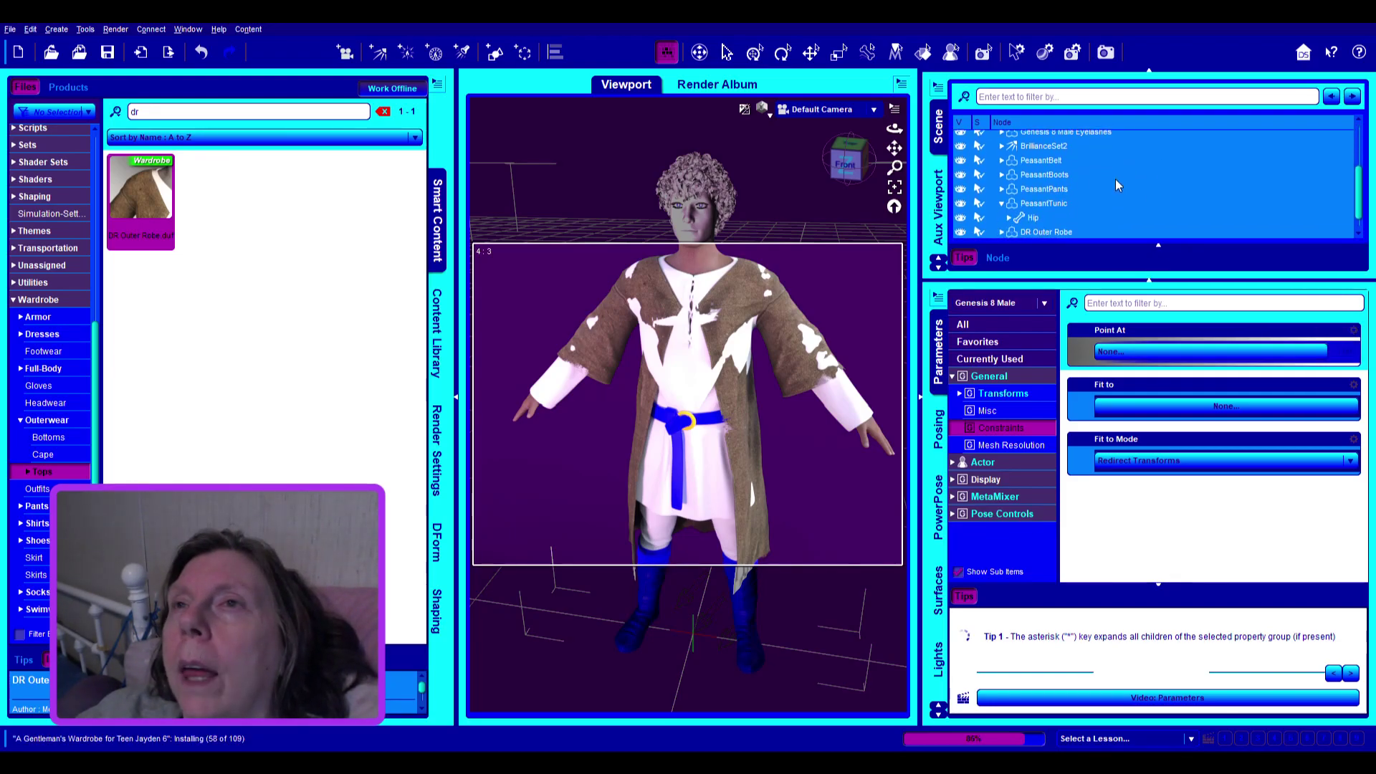
scroll(1098, 205, "down", 1)
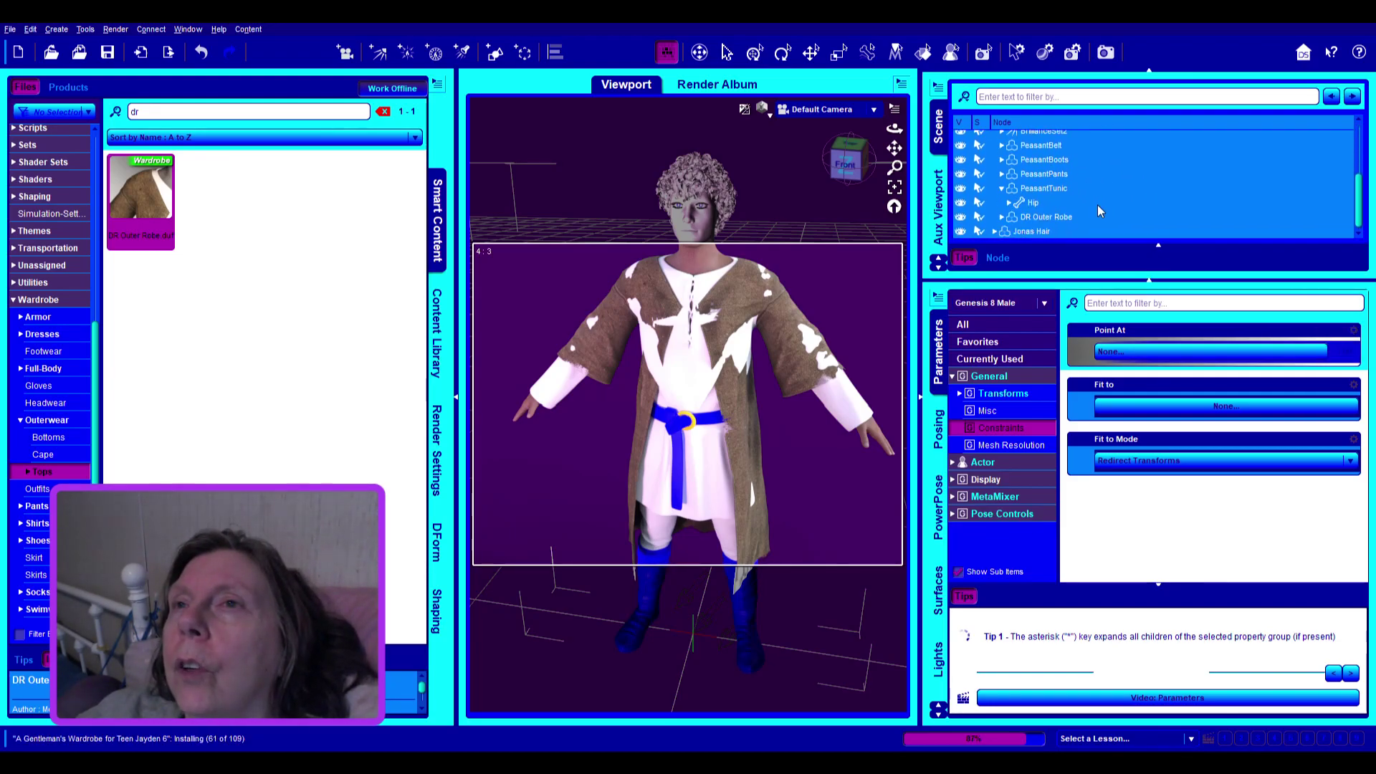
left_click(1034, 217)
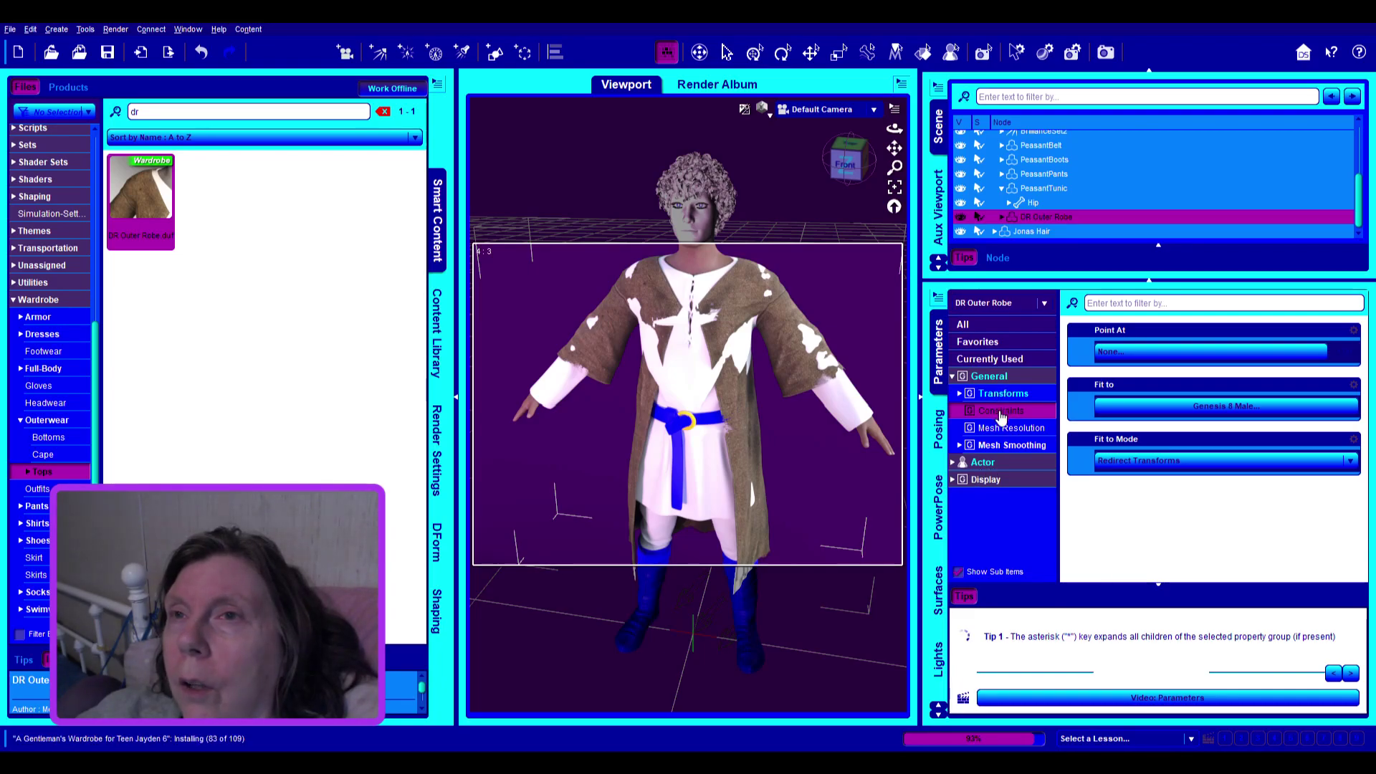
left_click(939, 606)
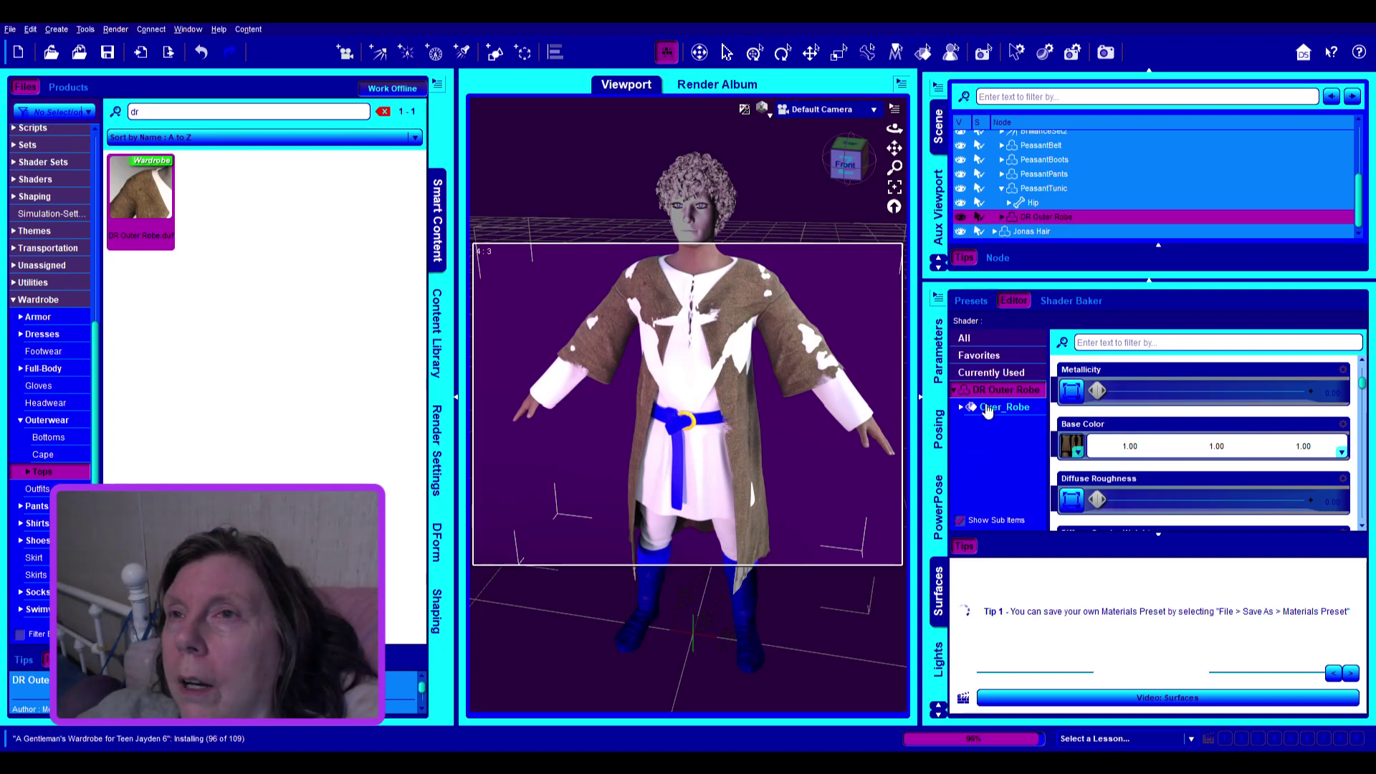
left_click(988, 409)
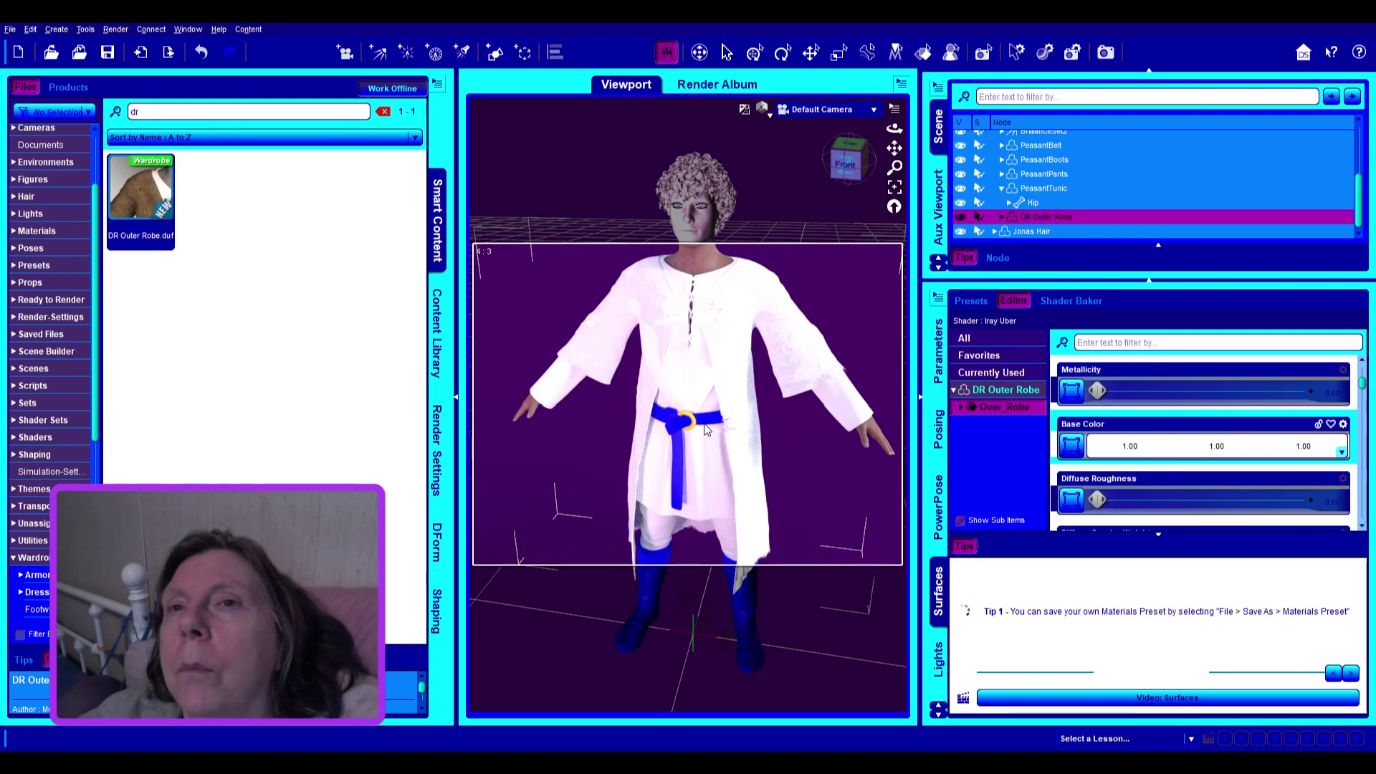
left_click(772, 486)
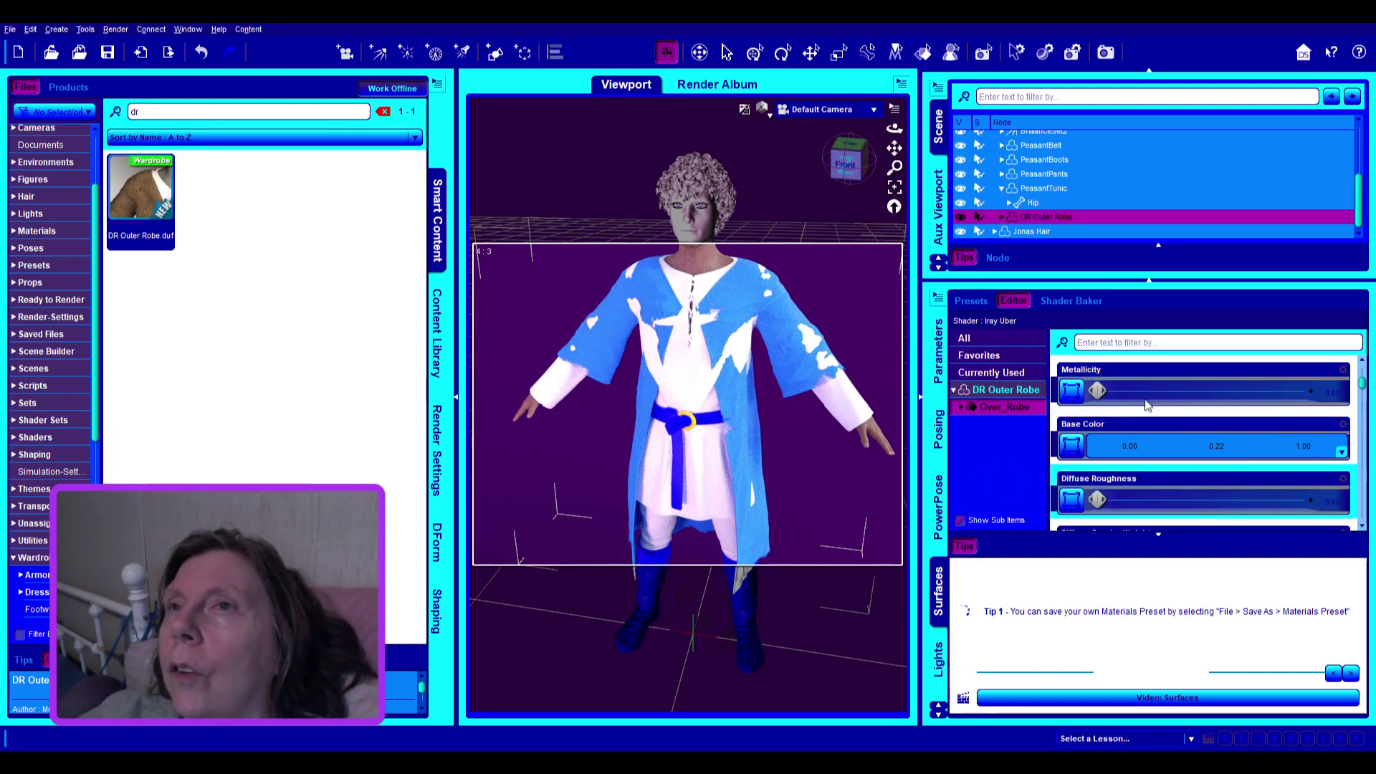
Raise the Metallicity of the DR Outer Robe's Over_Robe surface to the maximum
scroll(1251, 503, "down", 5)
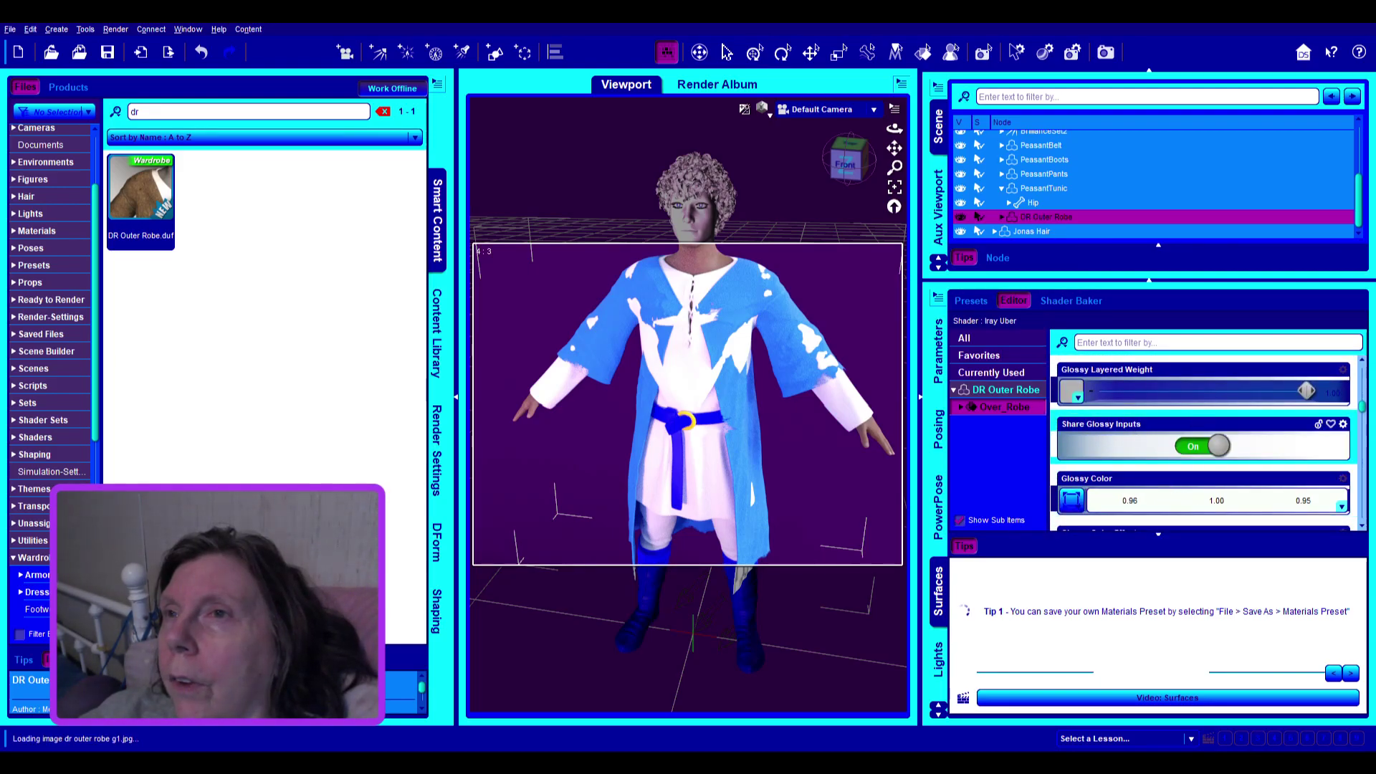
scroll(1183, 426, "up", 5)
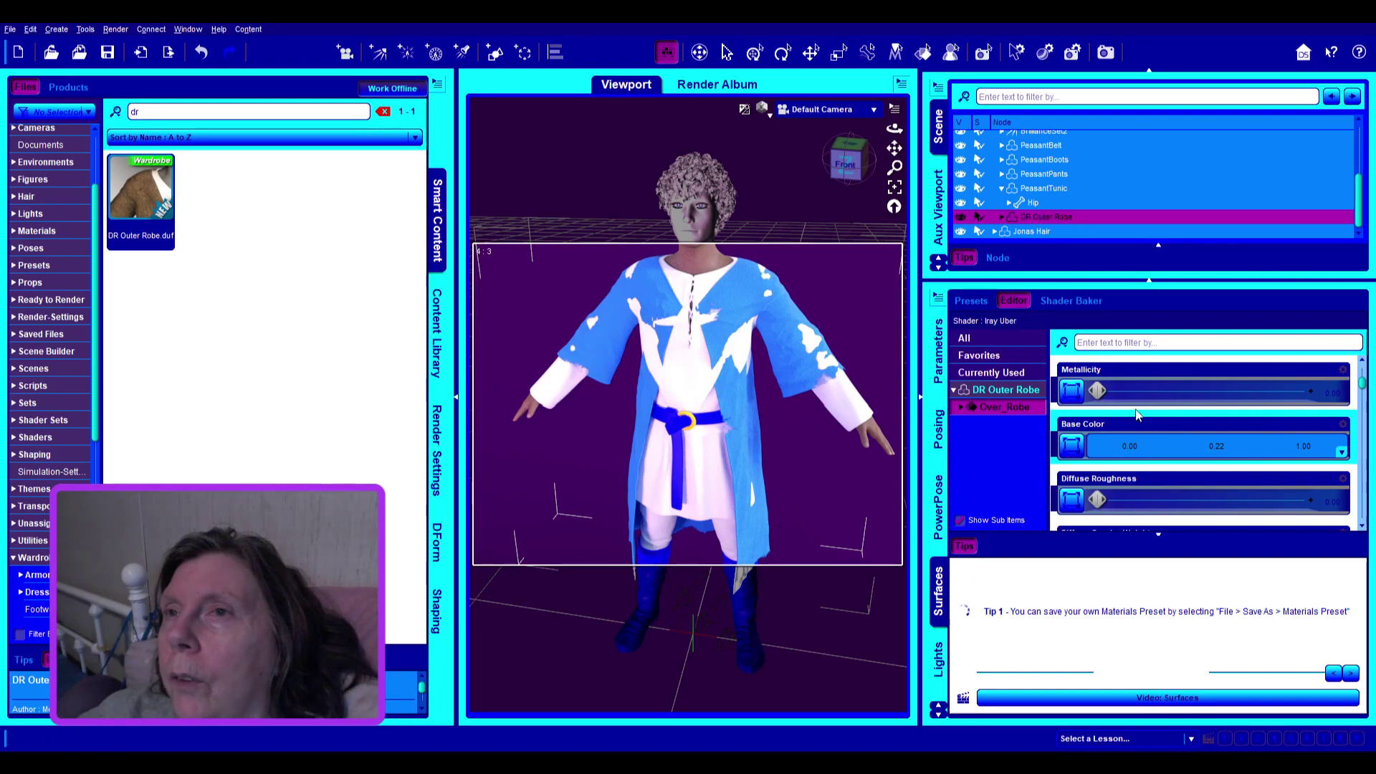
left_click_drag(1097, 390, 1357, 397)
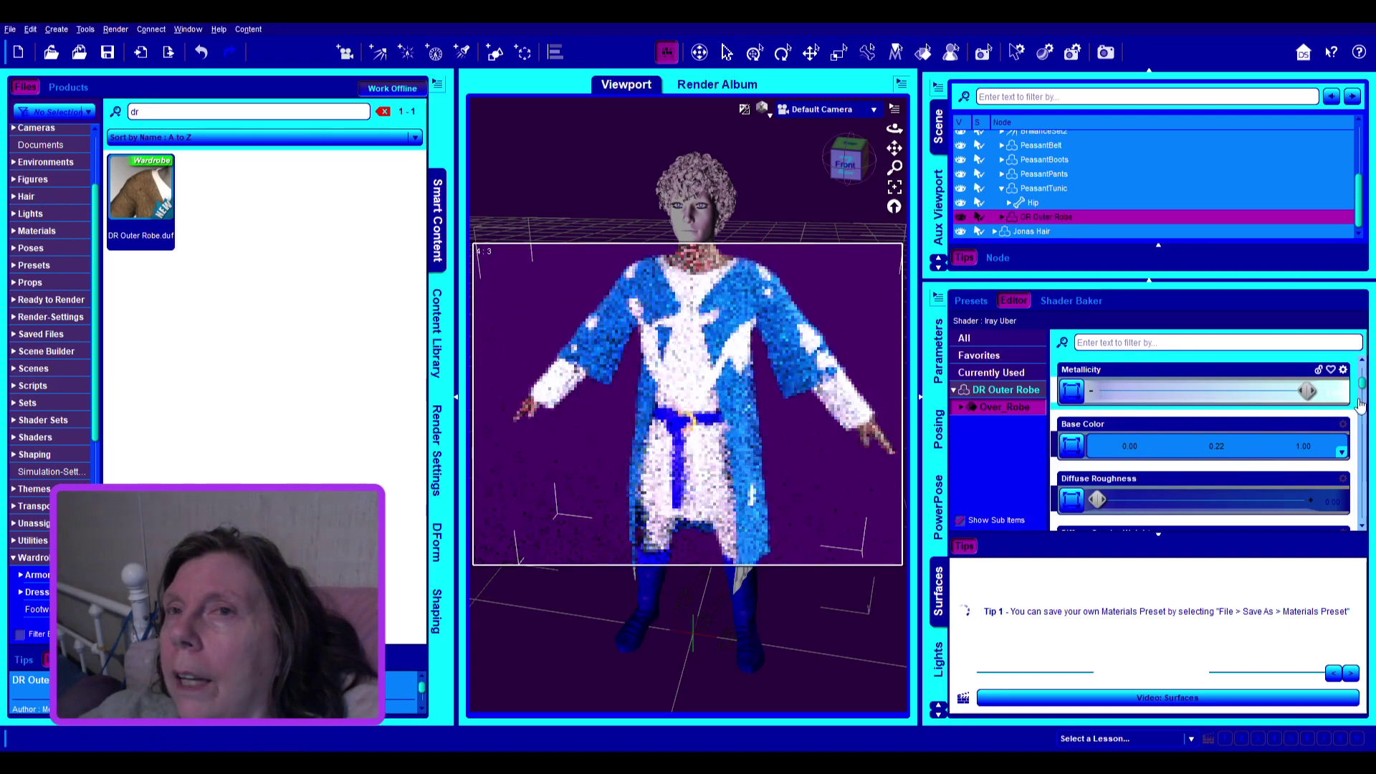
Look through all Iray Uber surface properties of the DR Outer Robe's Over_Robe material, from the glossy settings to Line Preview Color
scroll(1204, 444, "down", 1)
scroll(1203, 479, "down", 3)
scroll(1203, 486, "down", 3)
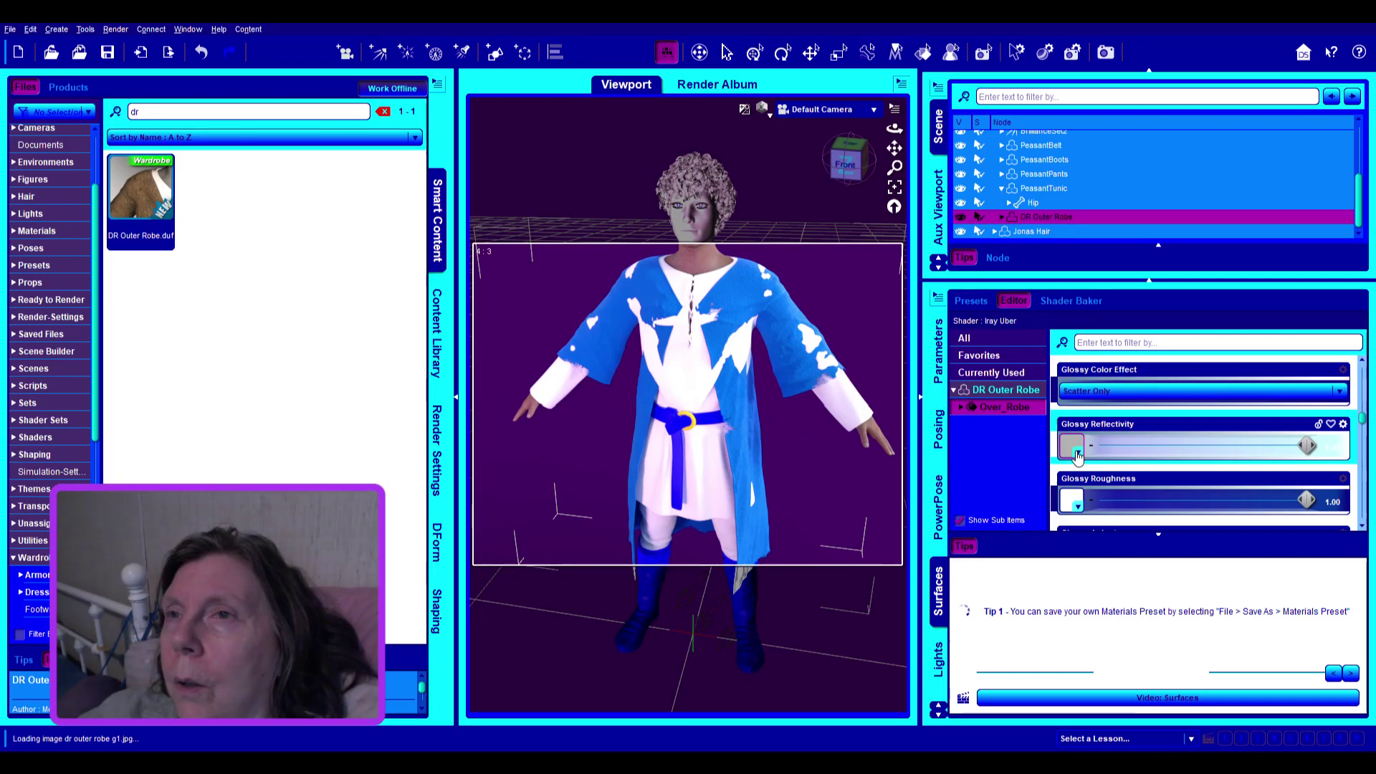
scroll(1176, 509, "down", 1)
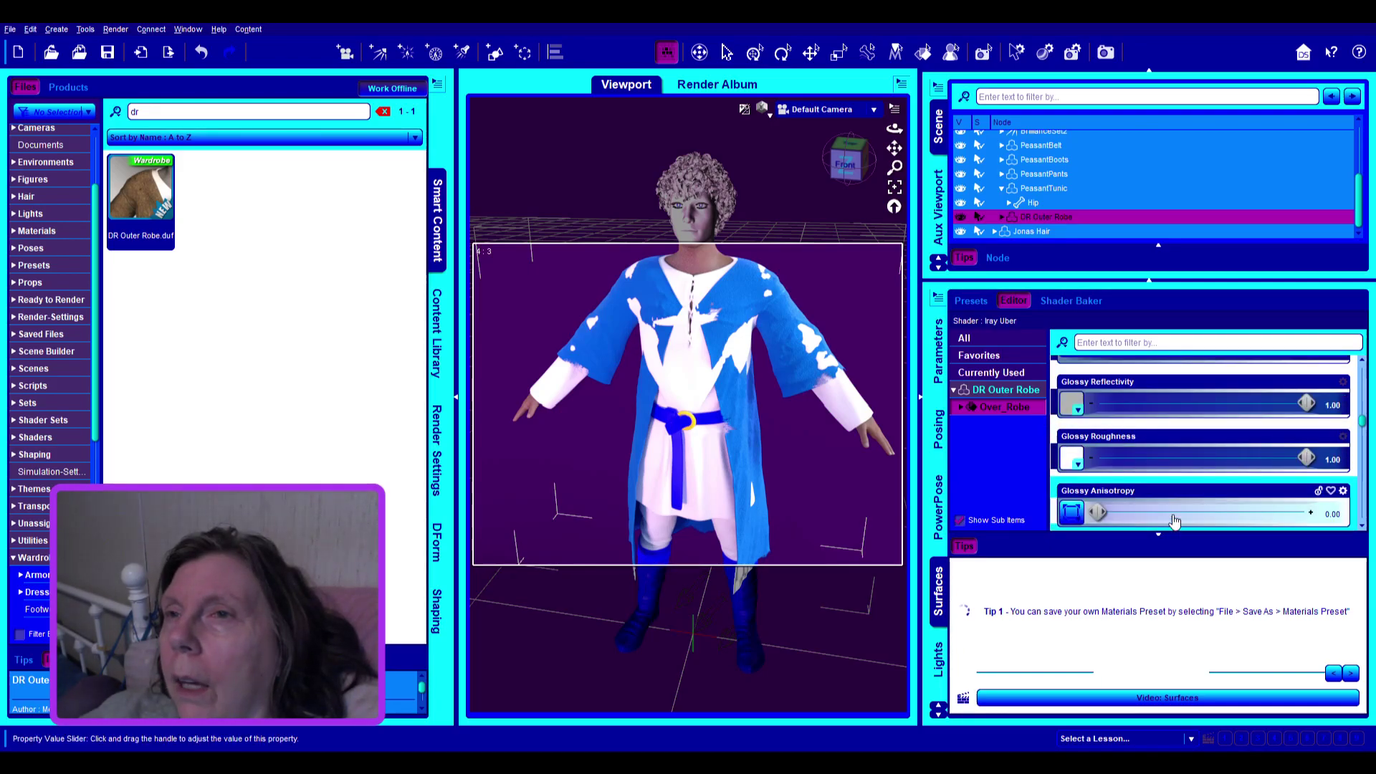
scroll(1188, 488, "down", 2)
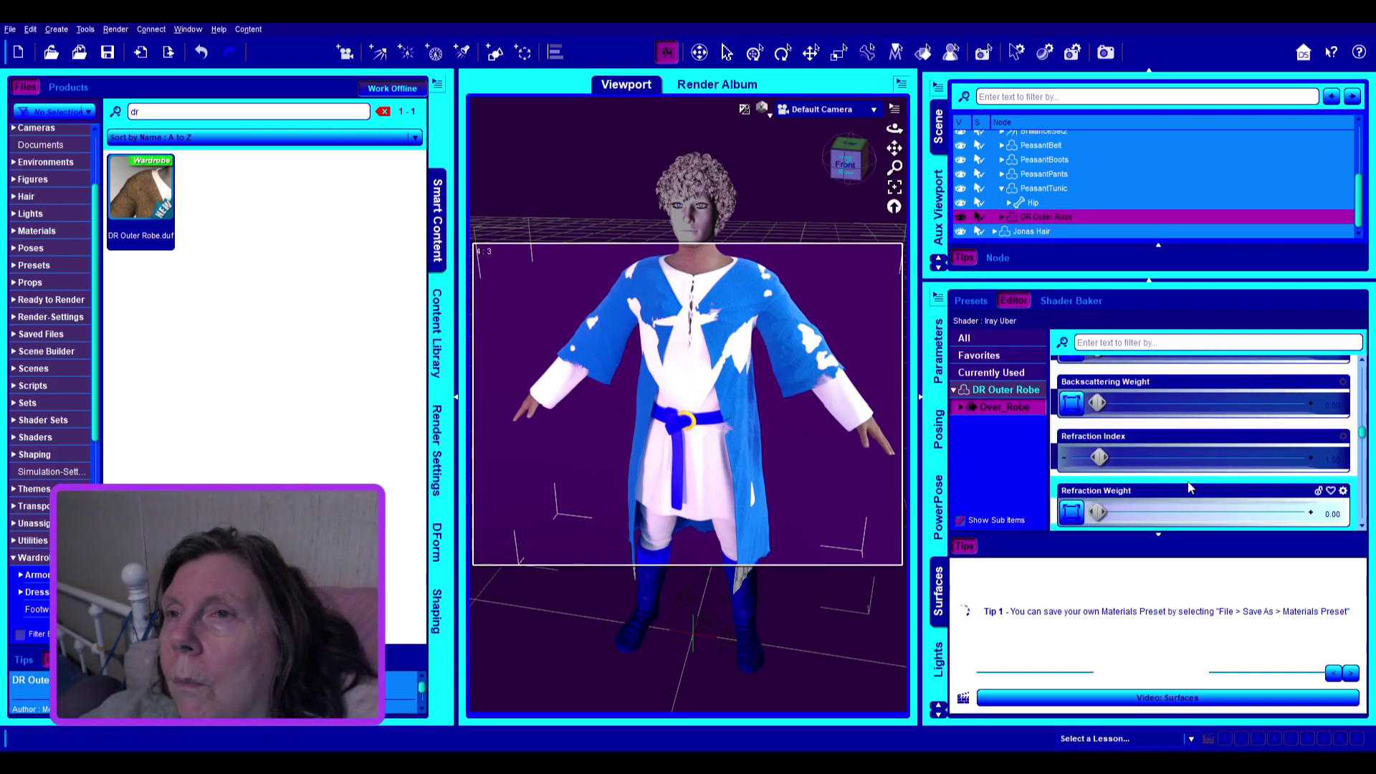
scroll(1189, 488, "down", 1)
scroll(1188, 488, "down", 2)
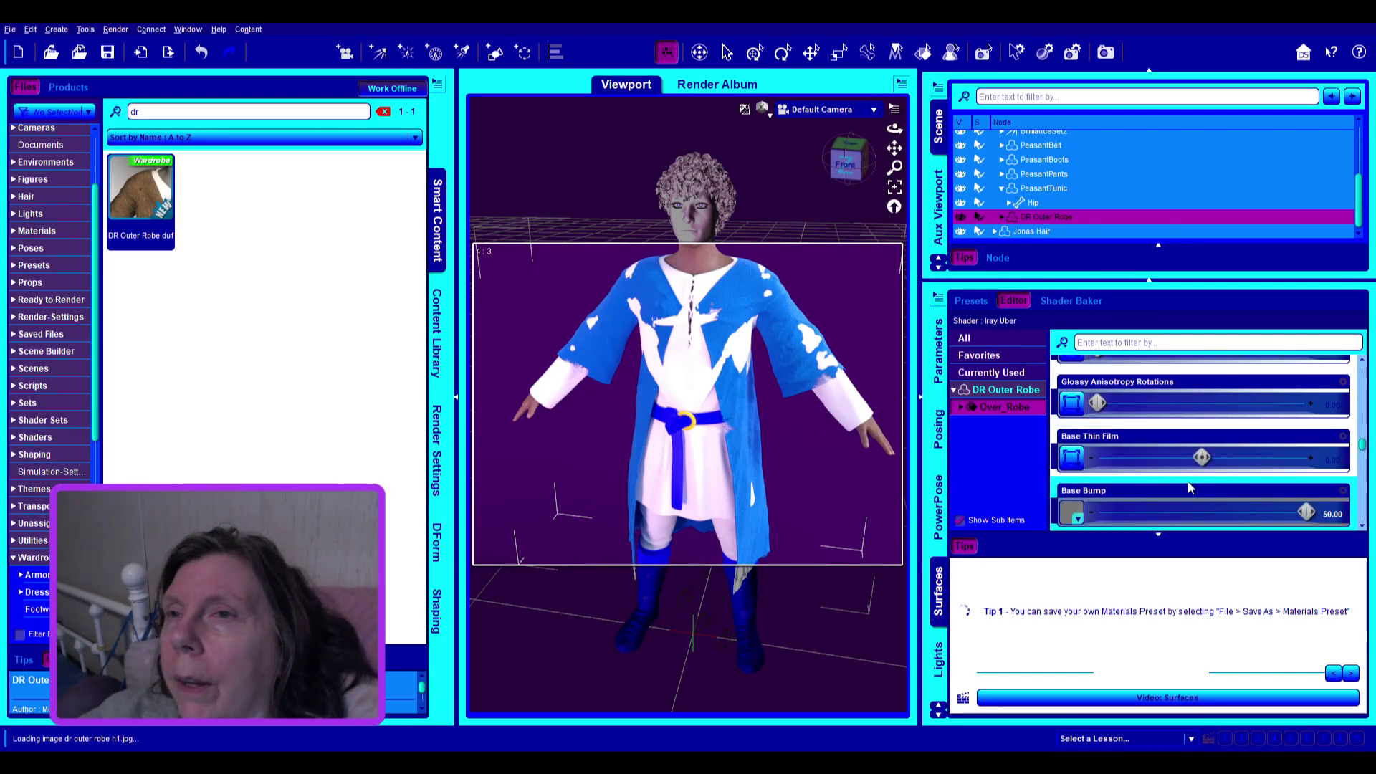
scroll(1188, 488, "down", 1)
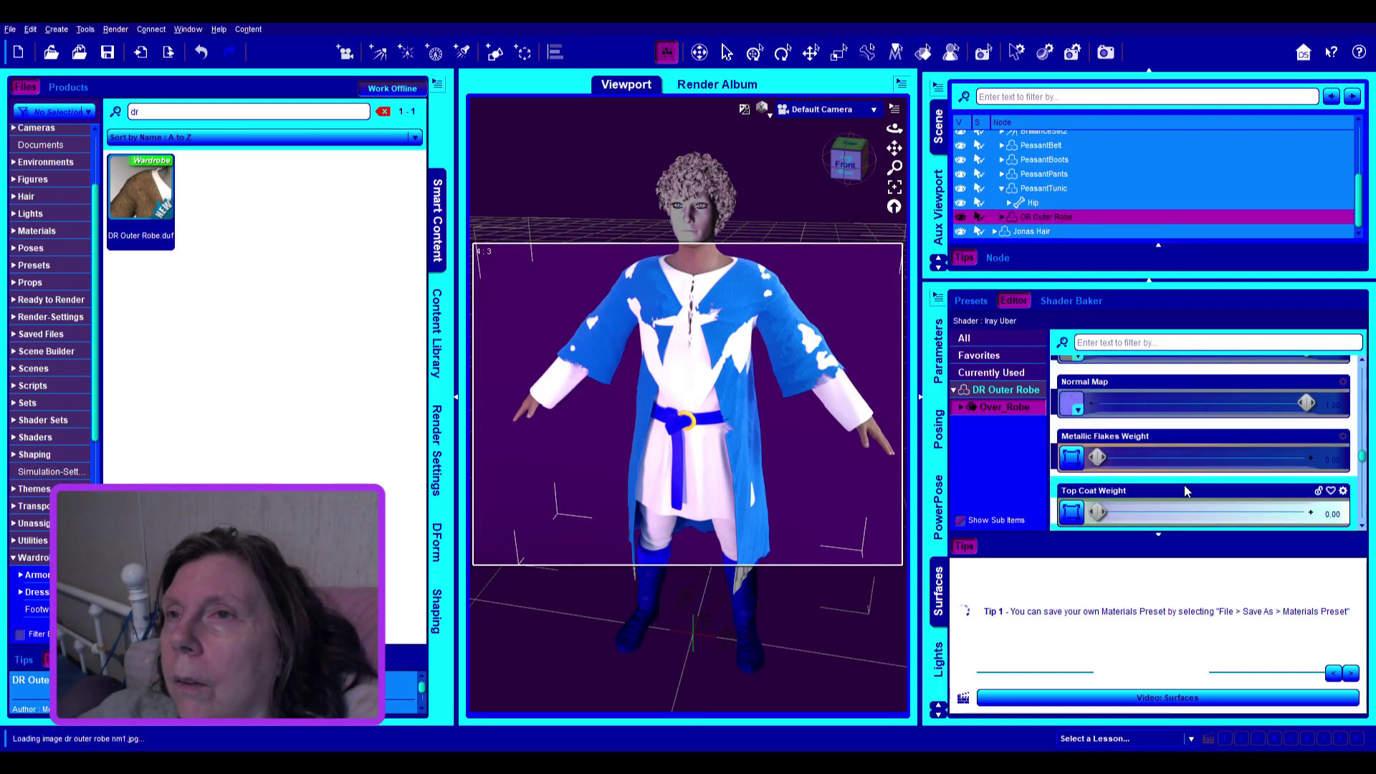
scroll(1185, 491, "down", 3)
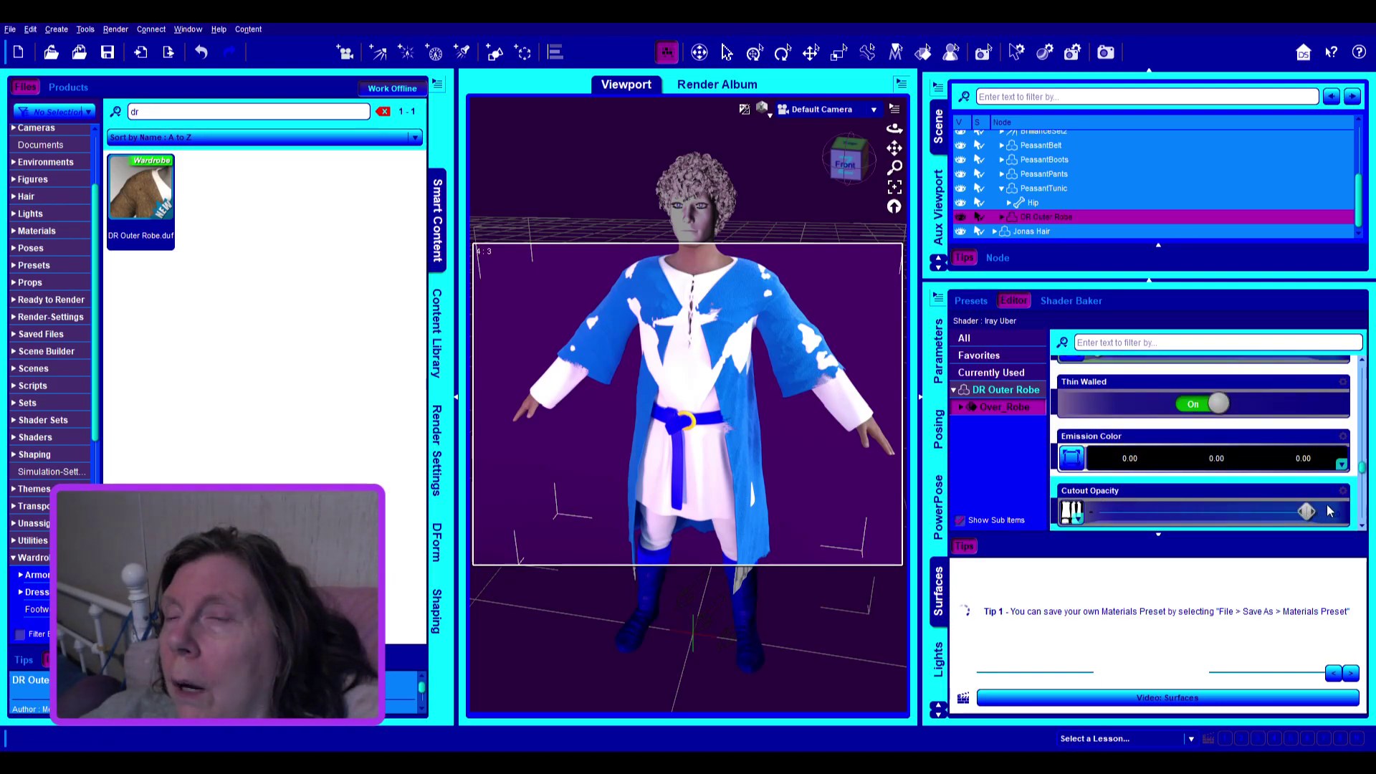
scroll(1205, 505, "down", 3)
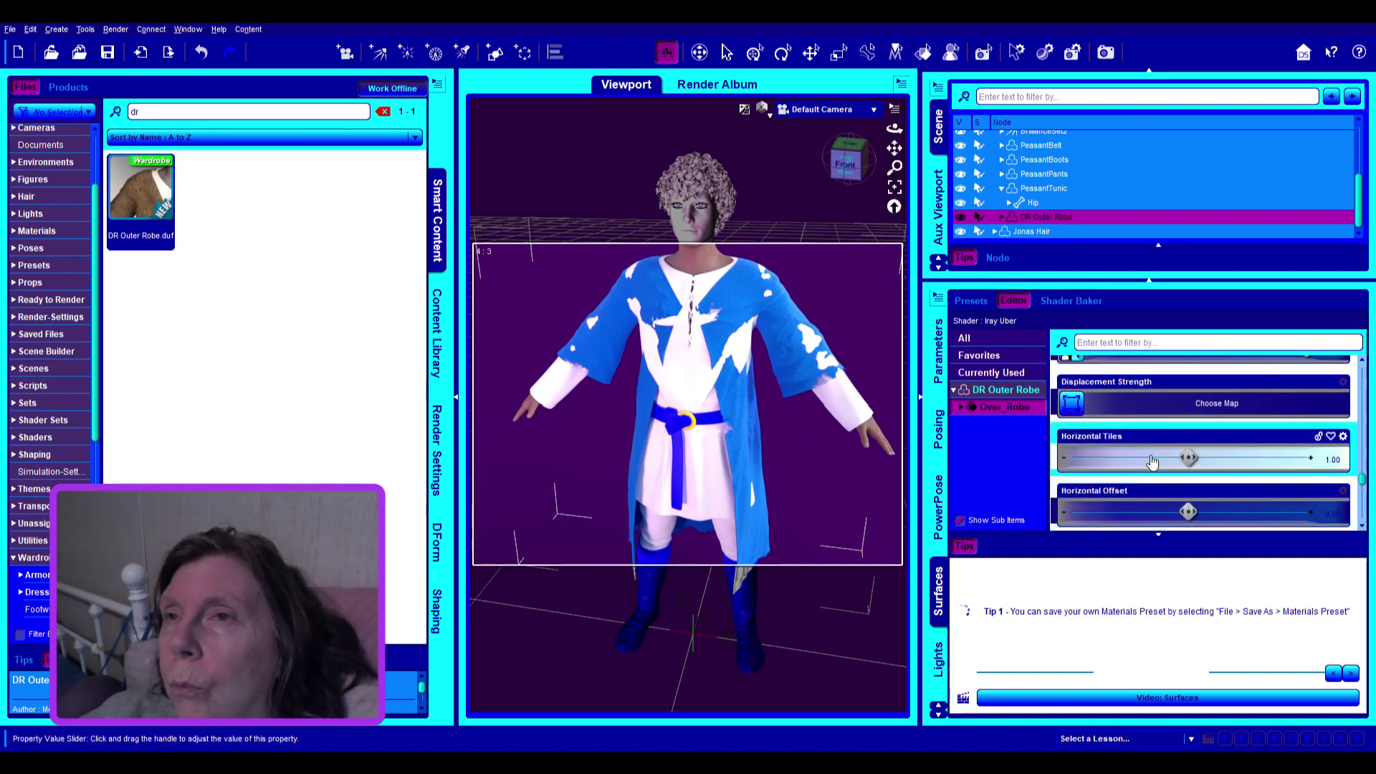
scroll(1128, 473, "down", 3)
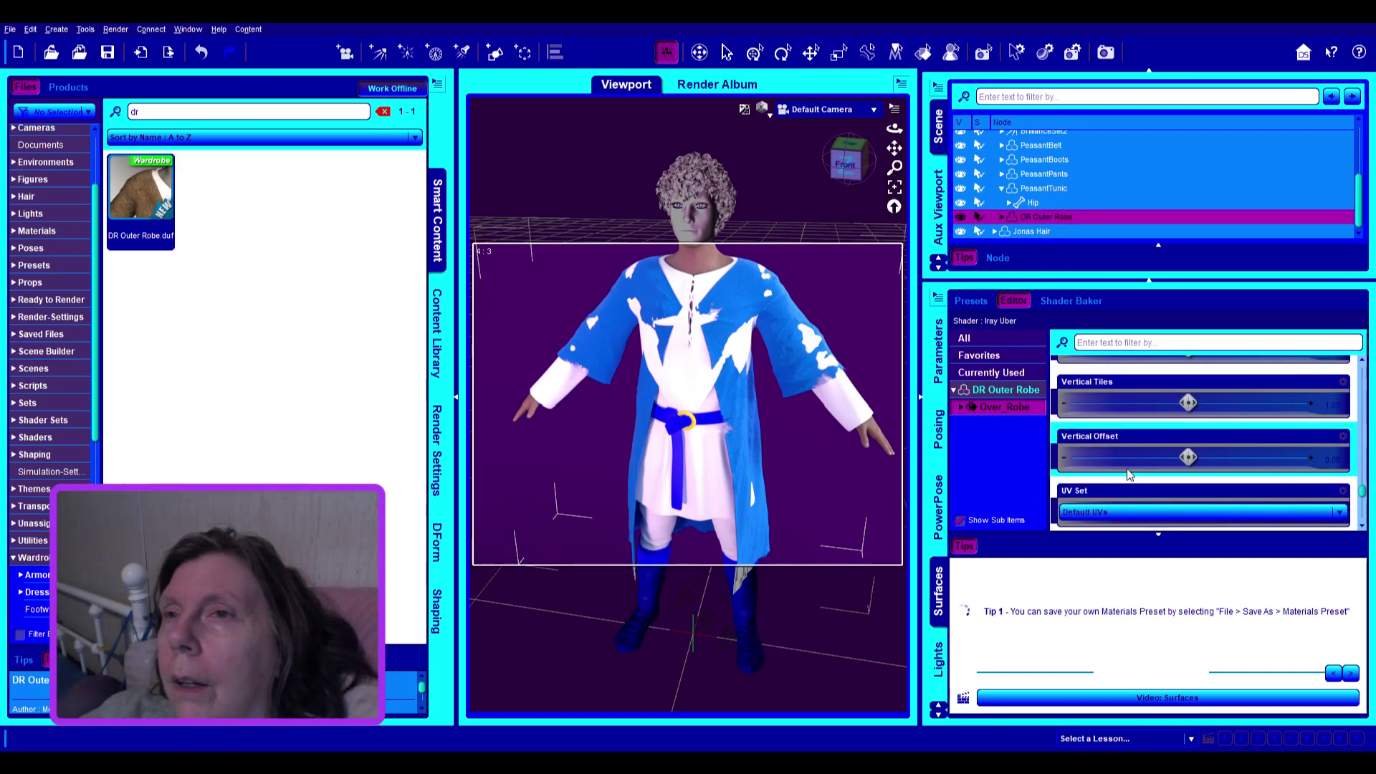
scroll(1127, 477, "down", 5)
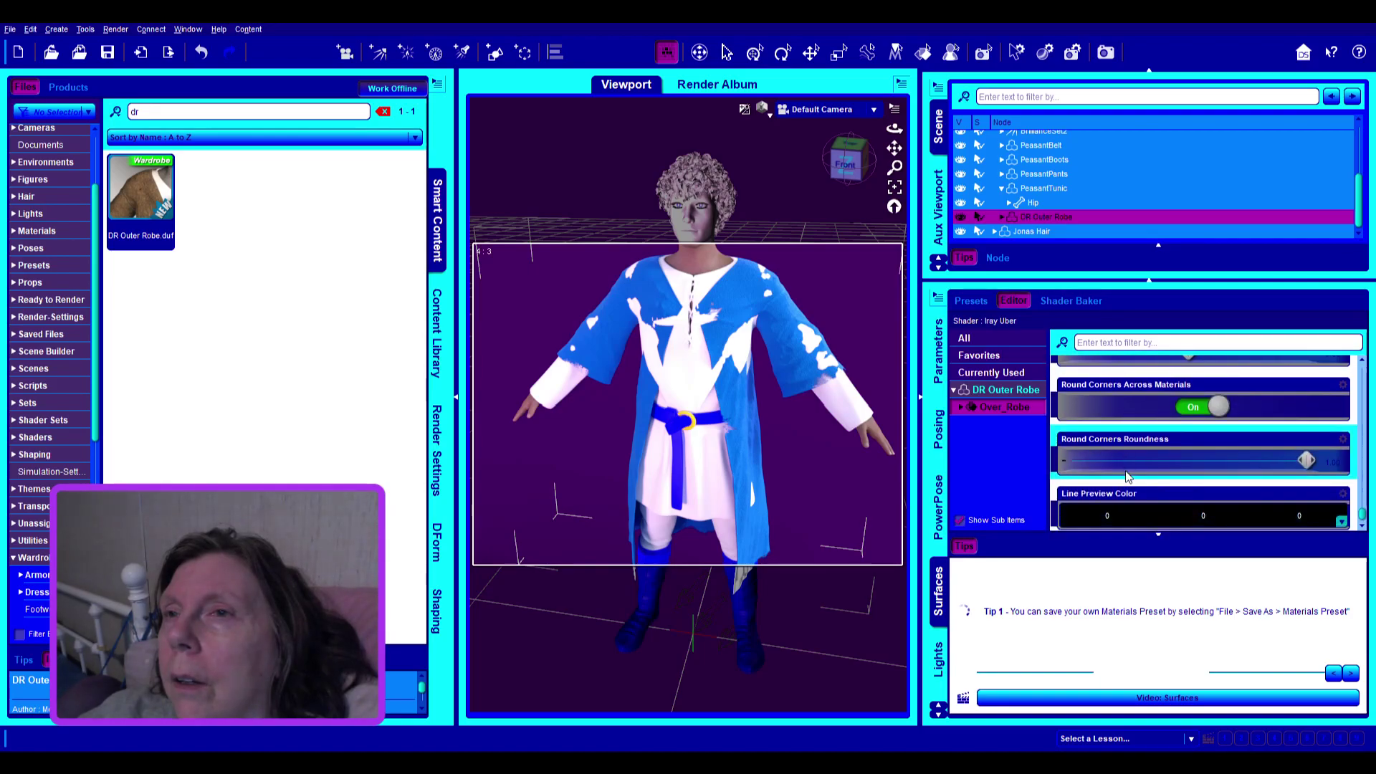
scroll(1129, 474, "up", 10)
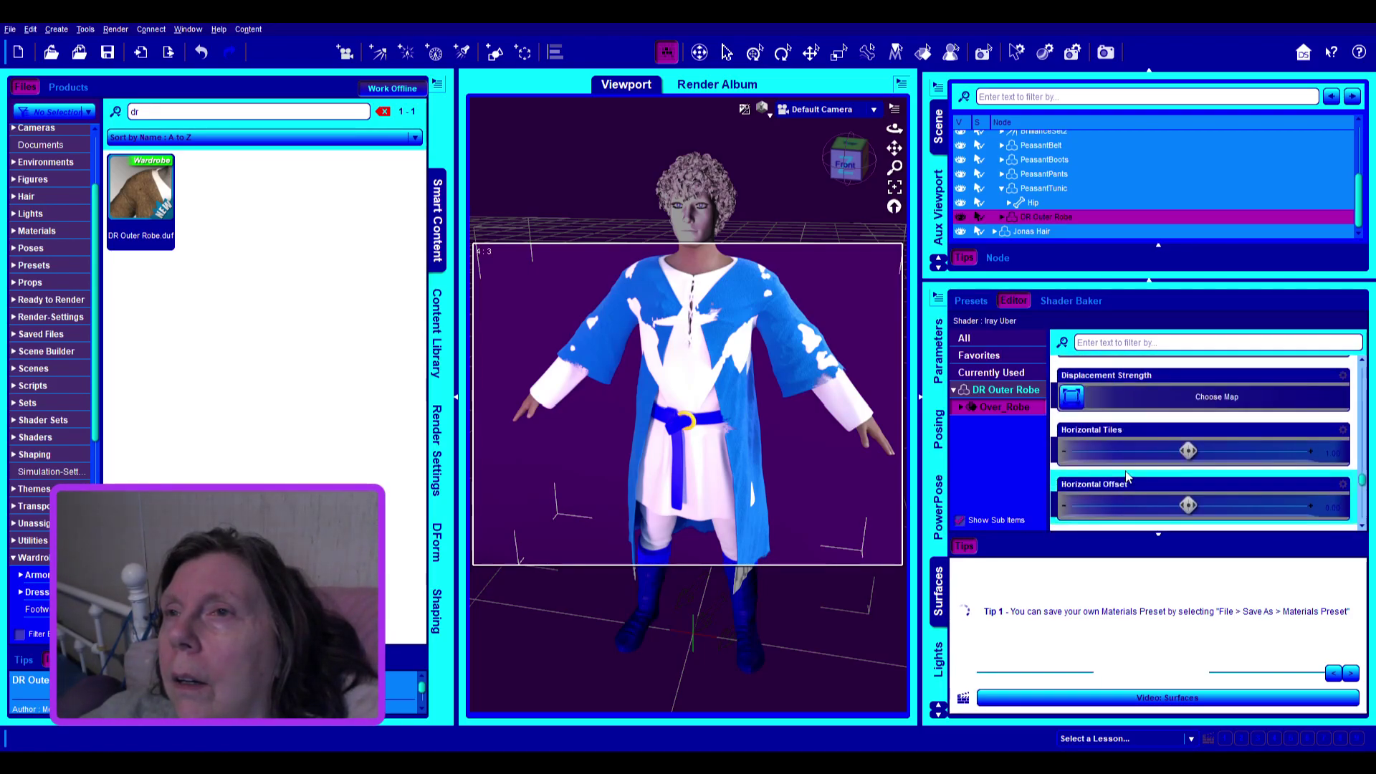
scroll(1128, 477, "up", 10)
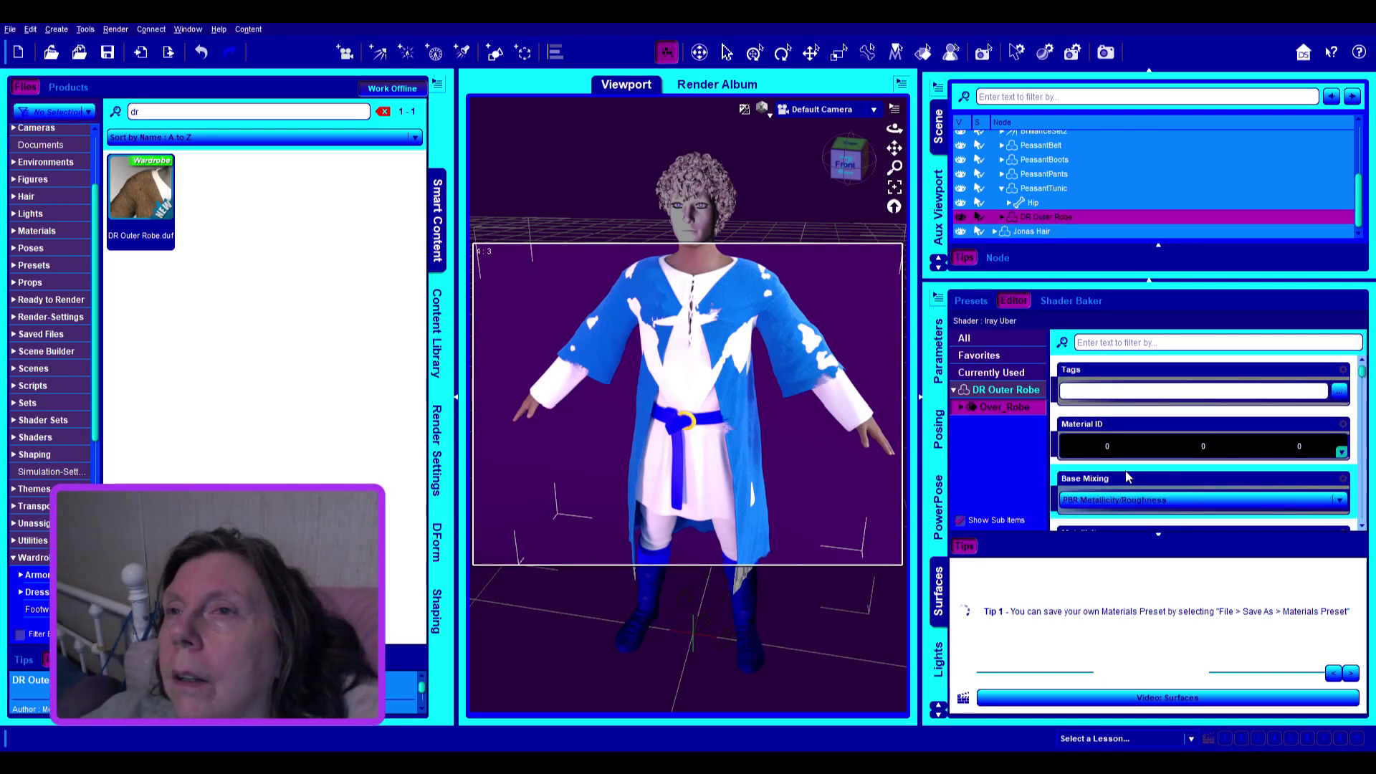
Expand the Over_Robe surface's property groups and examine its Base and Geometry settings, including cutout opacity, tiling, UV set and smoothing
left_click(1002, 391)
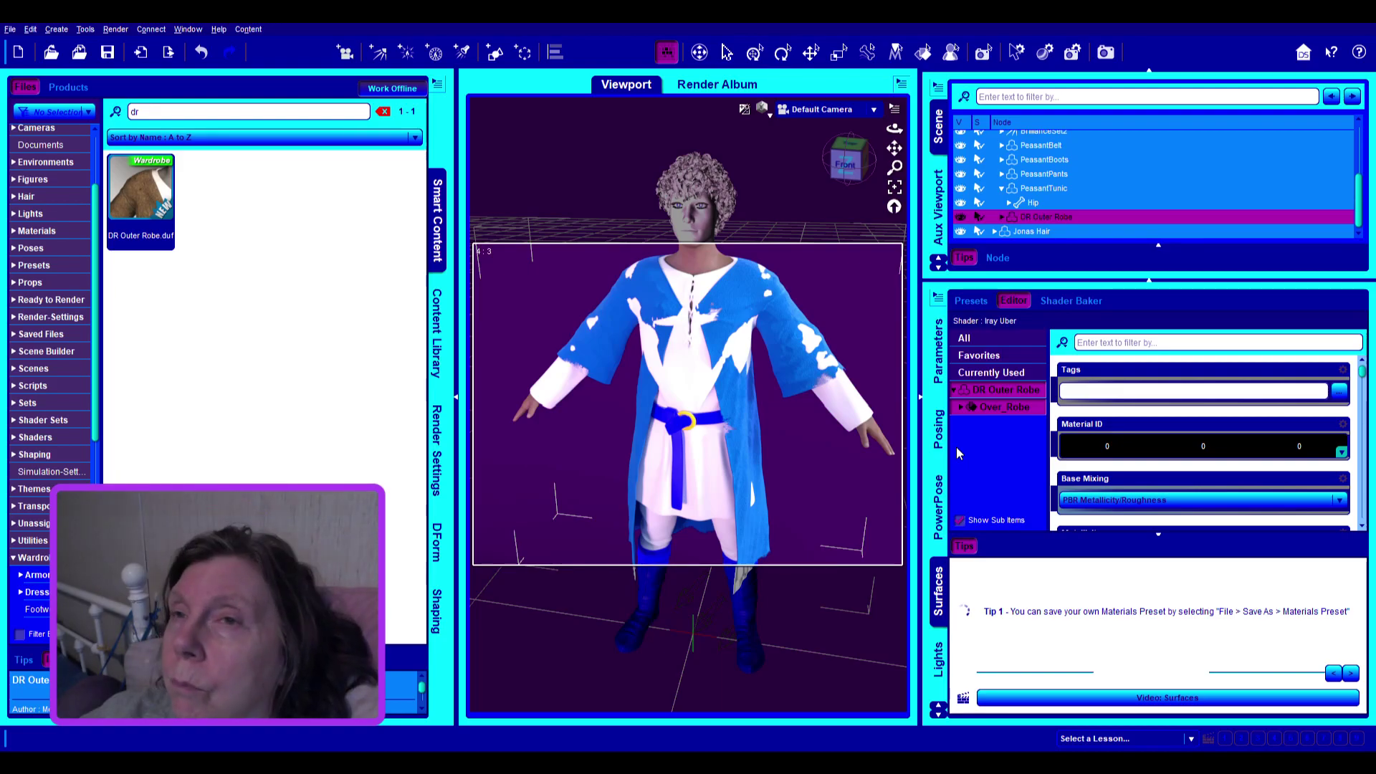
left_click(962, 408)
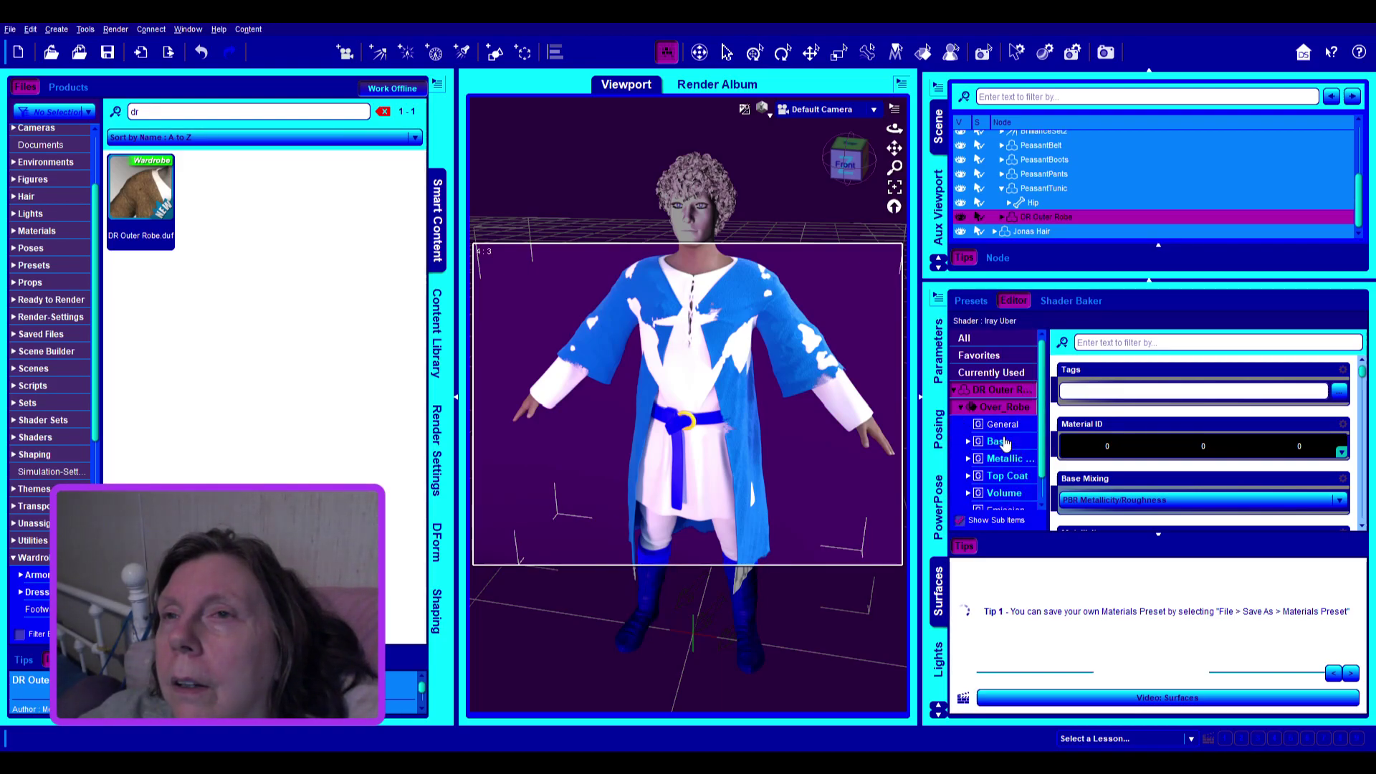
left_click(998, 442)
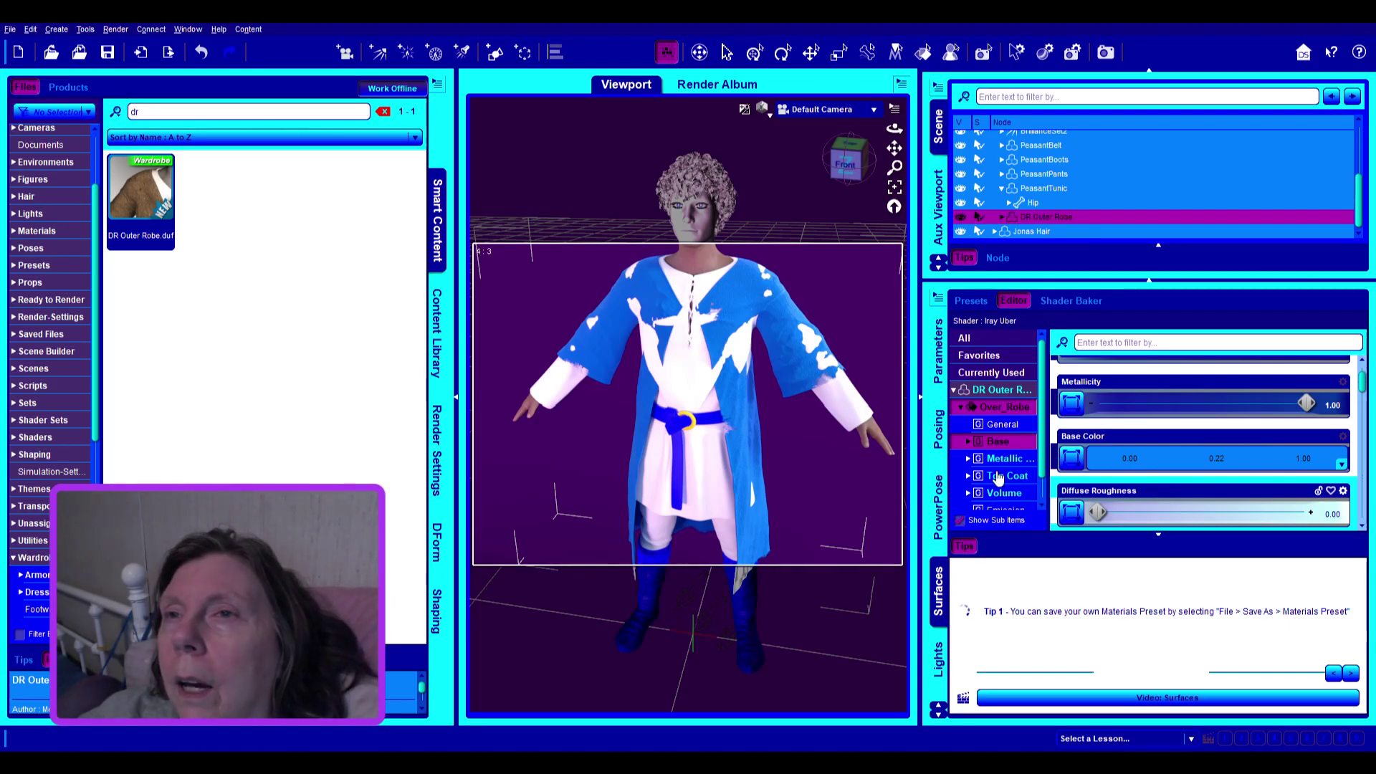
scroll(999, 478, "down", 1)
left_click(1009, 503)
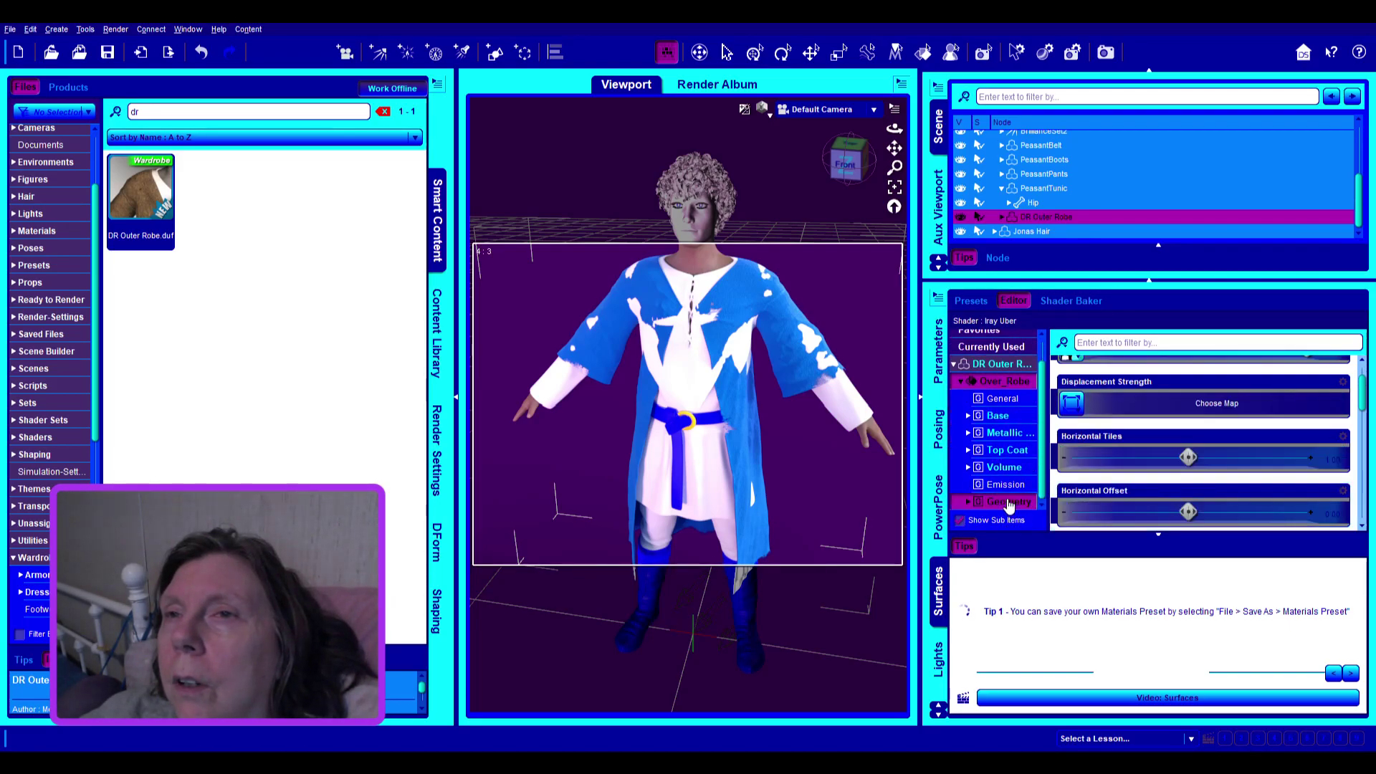
scroll(1283, 448, "up", 1)
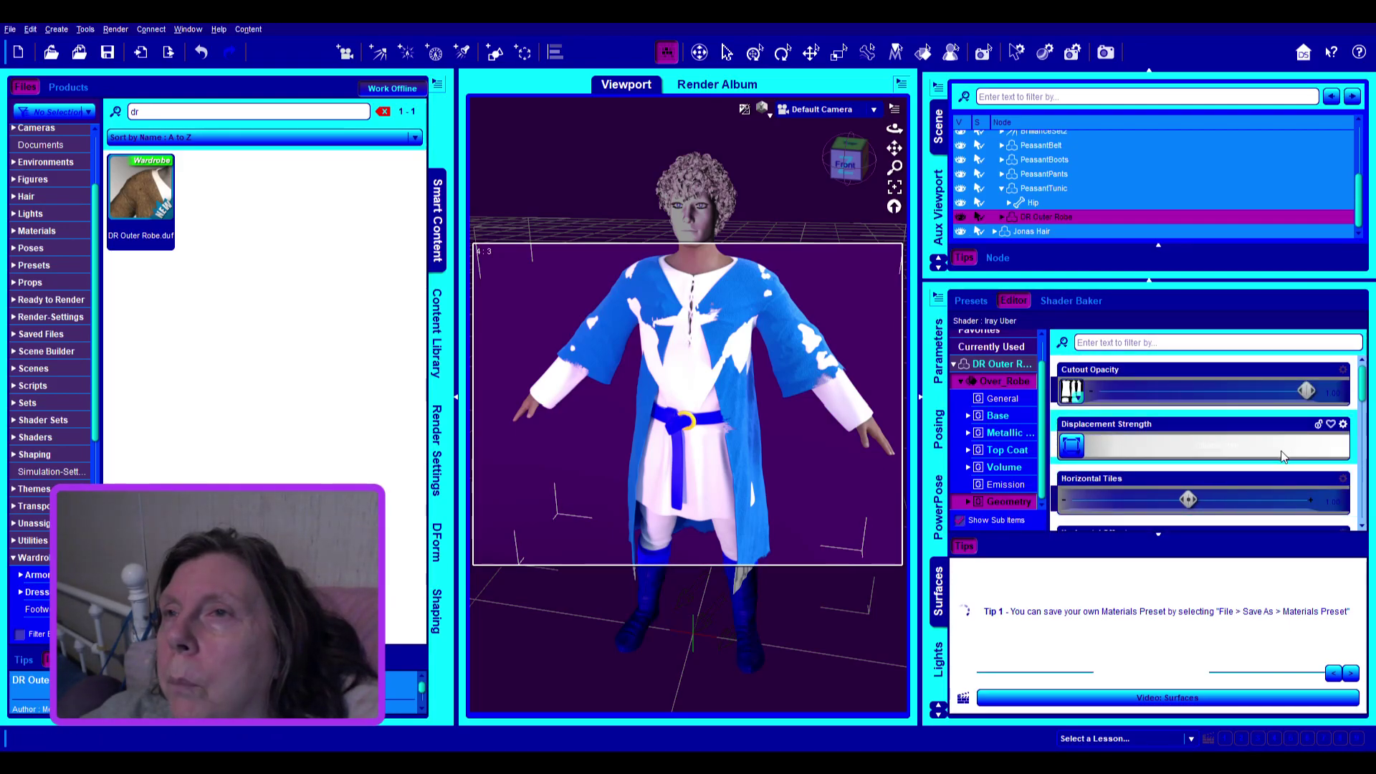
scroll(1280, 450, "down", 6)
scroll(1284, 462, "down", 5)
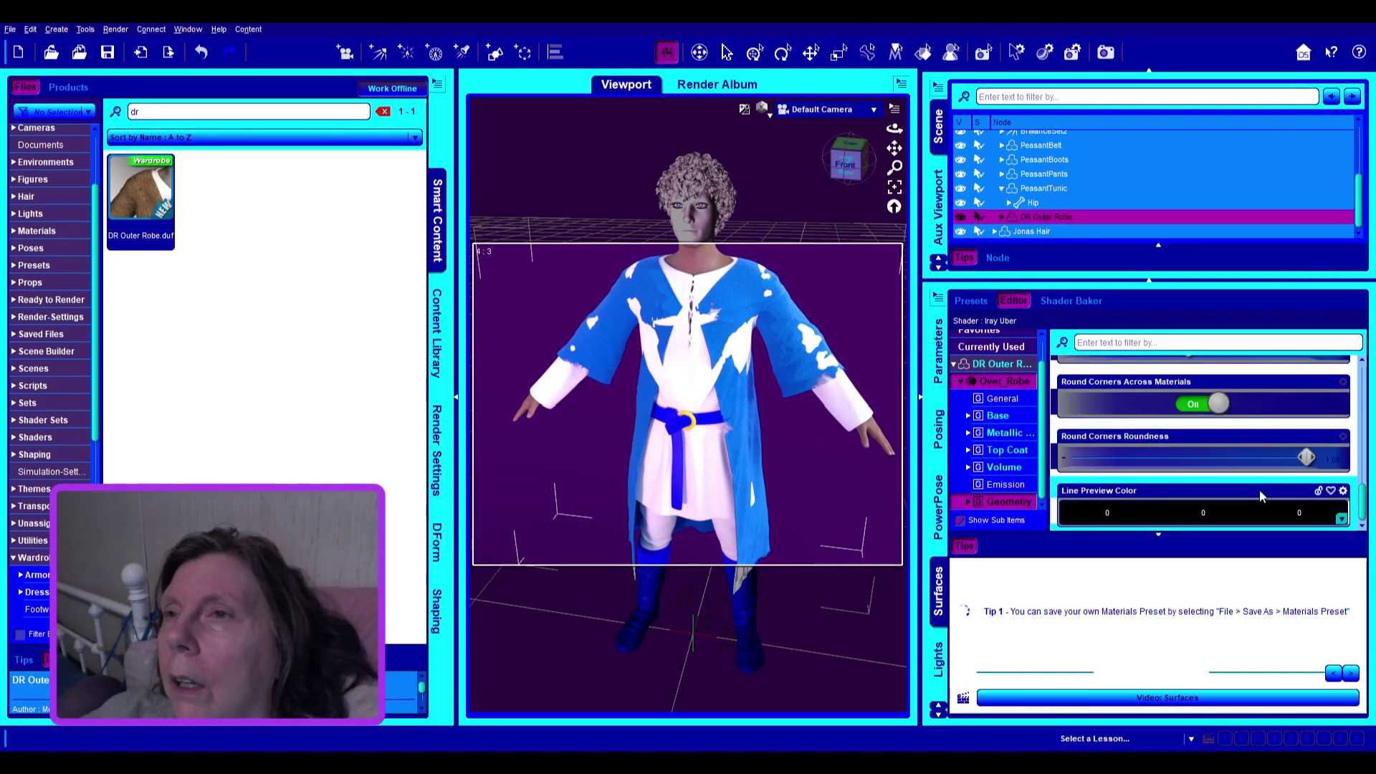
scroll(1264, 505, "up", 3)
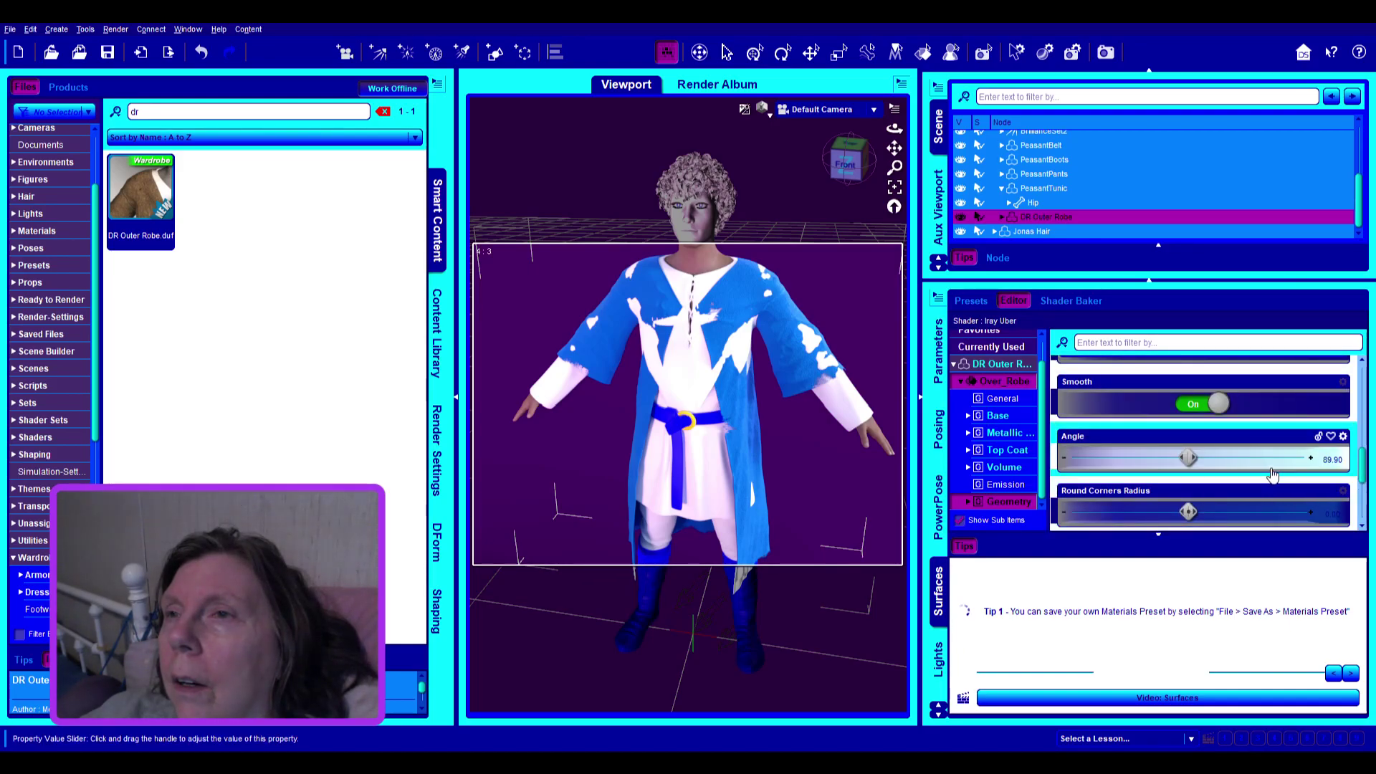
scroll(1272, 474, "down", 4)
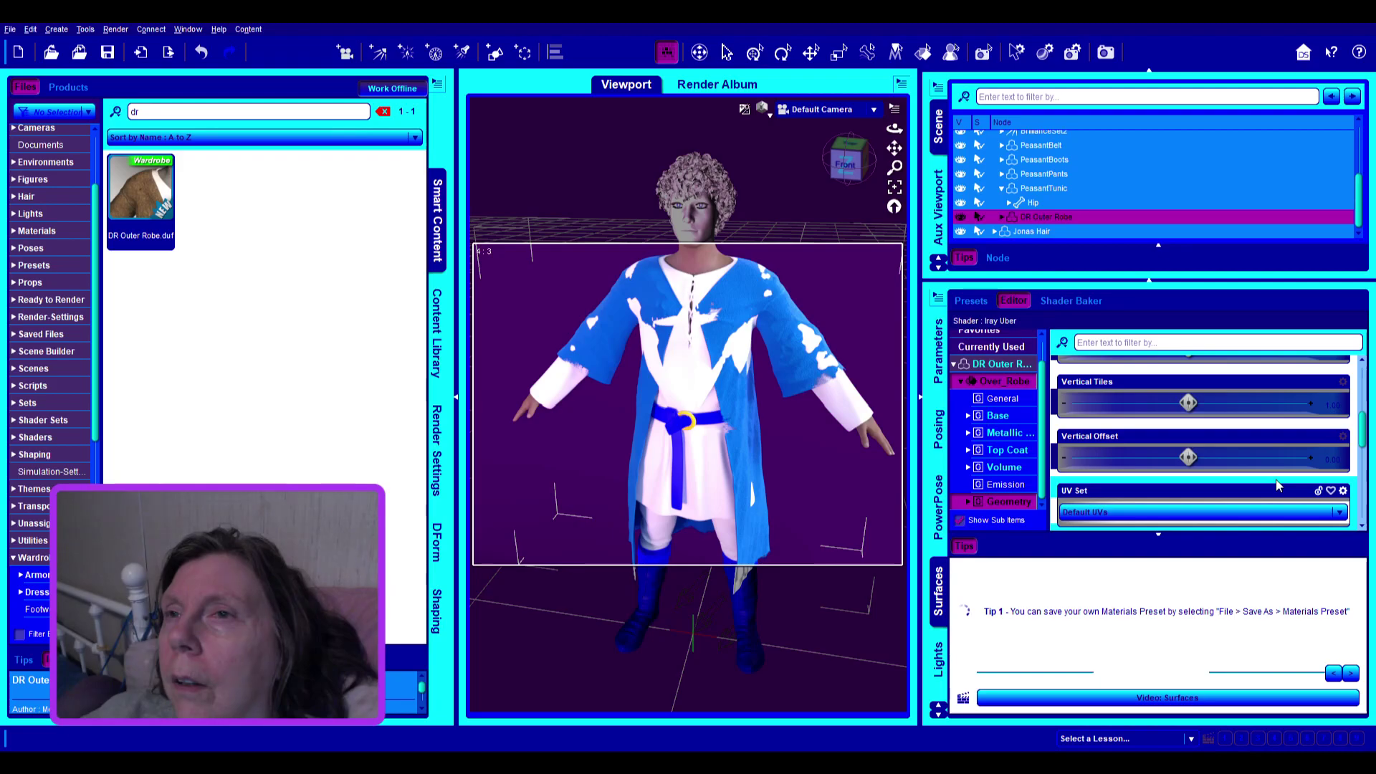
scroll(1277, 486, "up", 3)
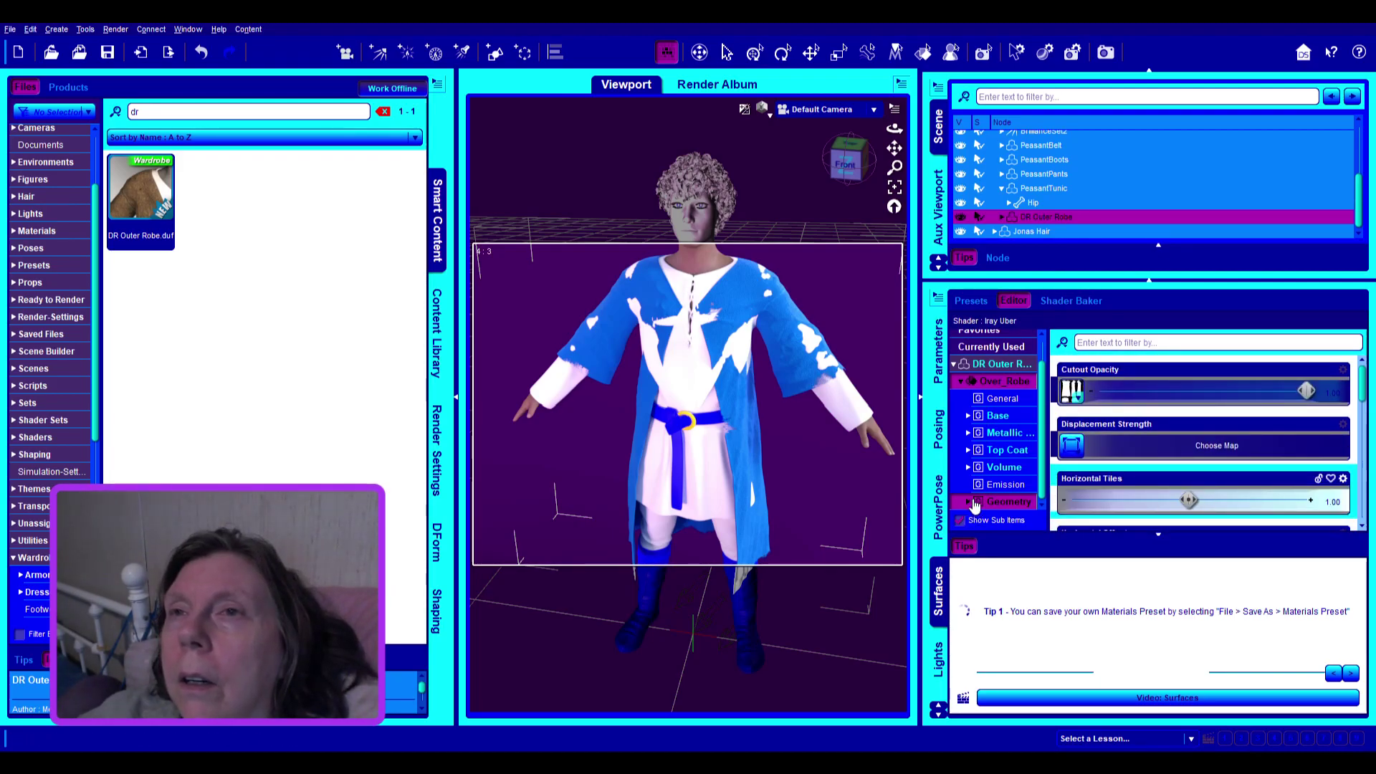
Review the full Over_Robe property list again, checking the overlay, glossy, bump, top coat, opacity and round corner settings
left_click(994, 398)
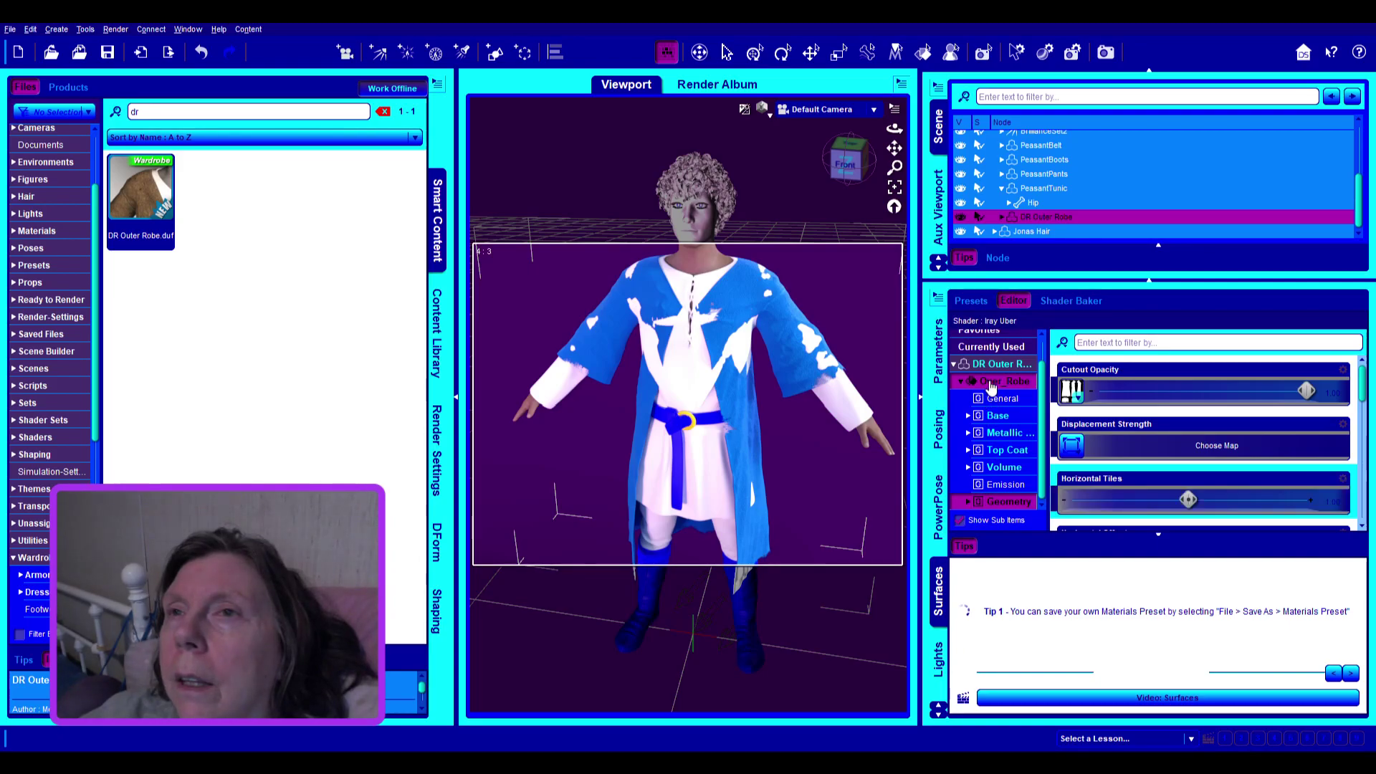
scroll(1190, 480, "down", 10)
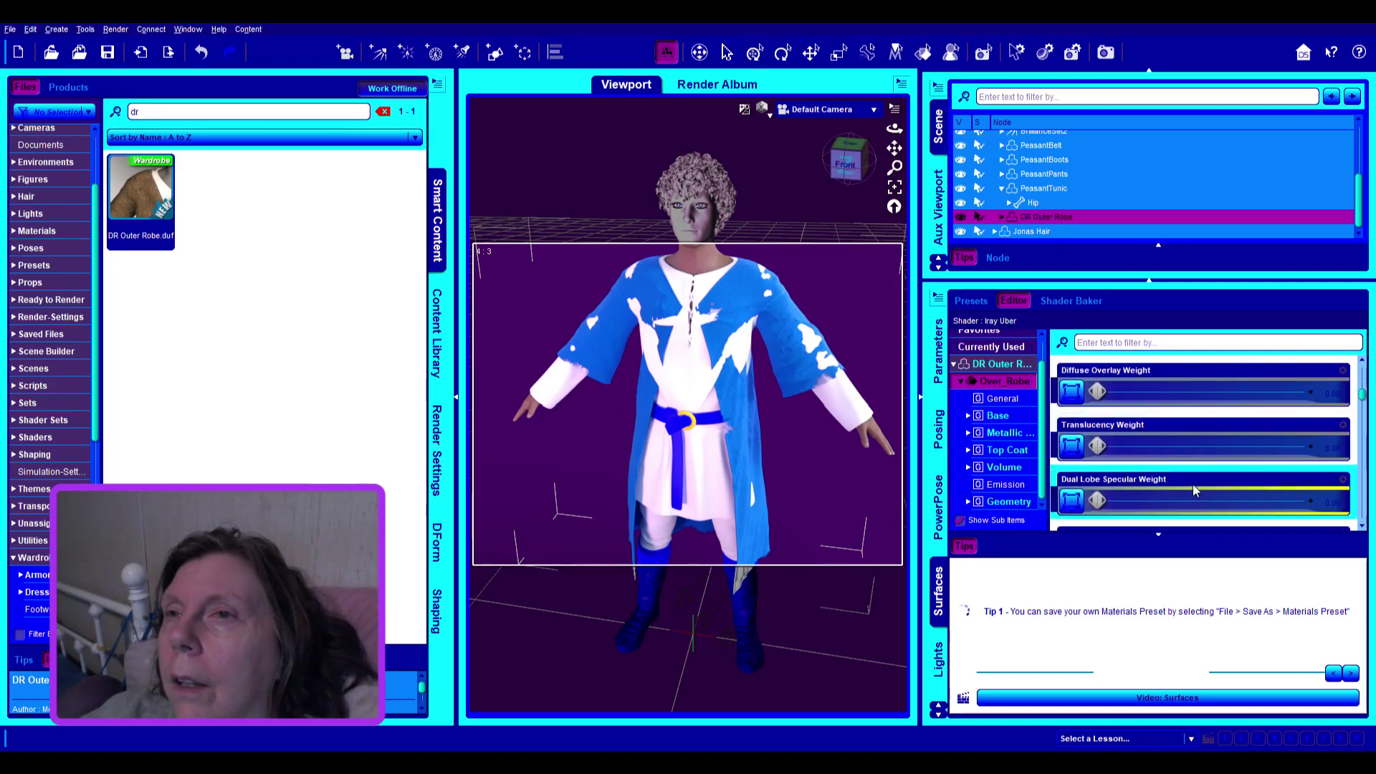
scroll(1209, 493, "up", 3)
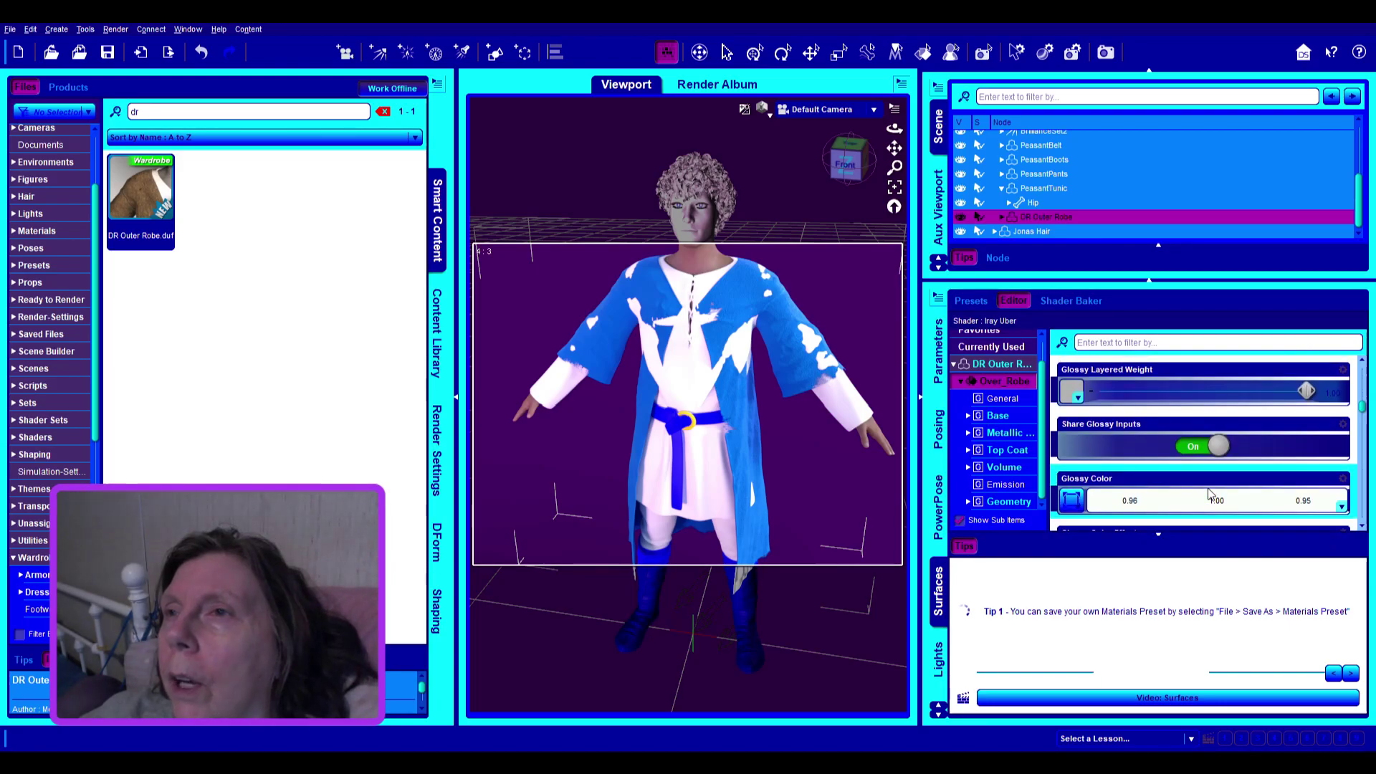
scroll(1208, 493, "up", 3)
scroll(1210, 495, "up", 1)
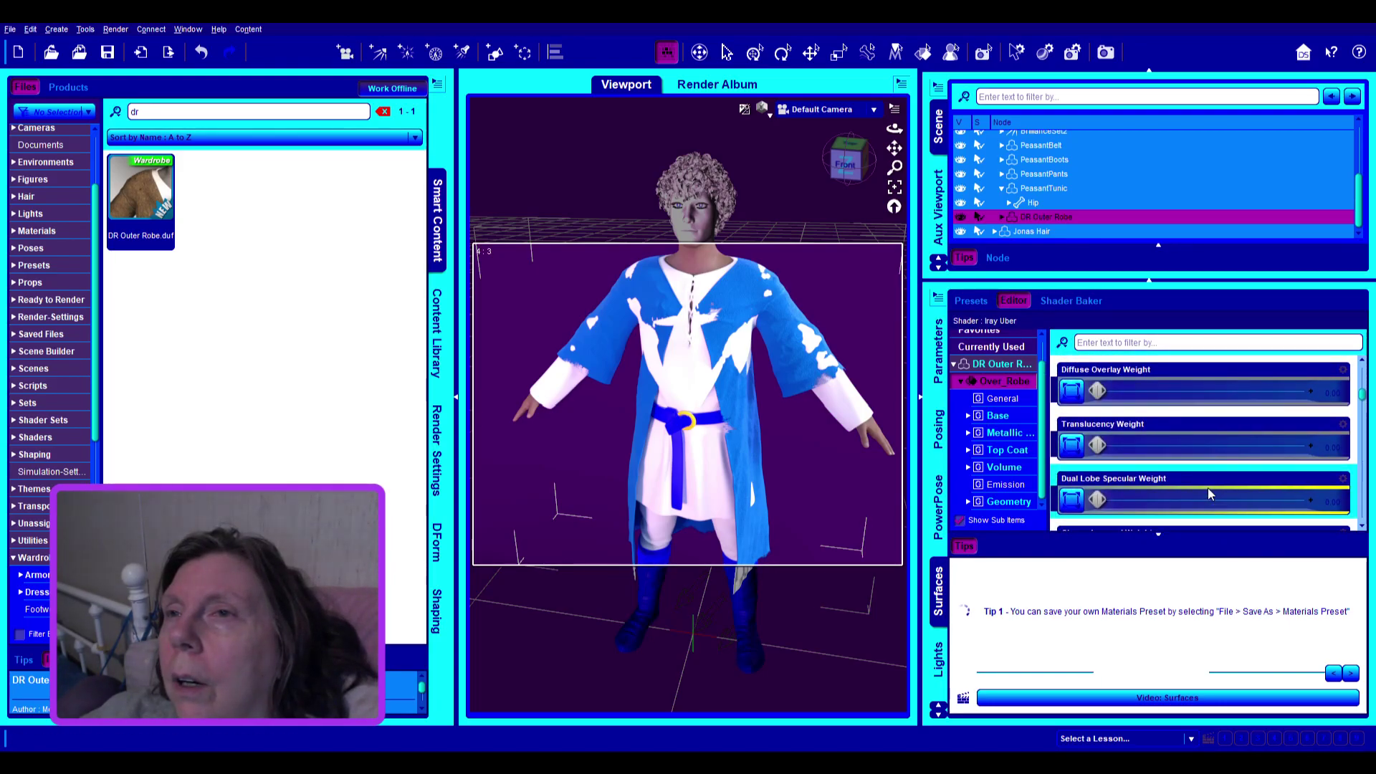
scroll(1208, 493, "down", 3)
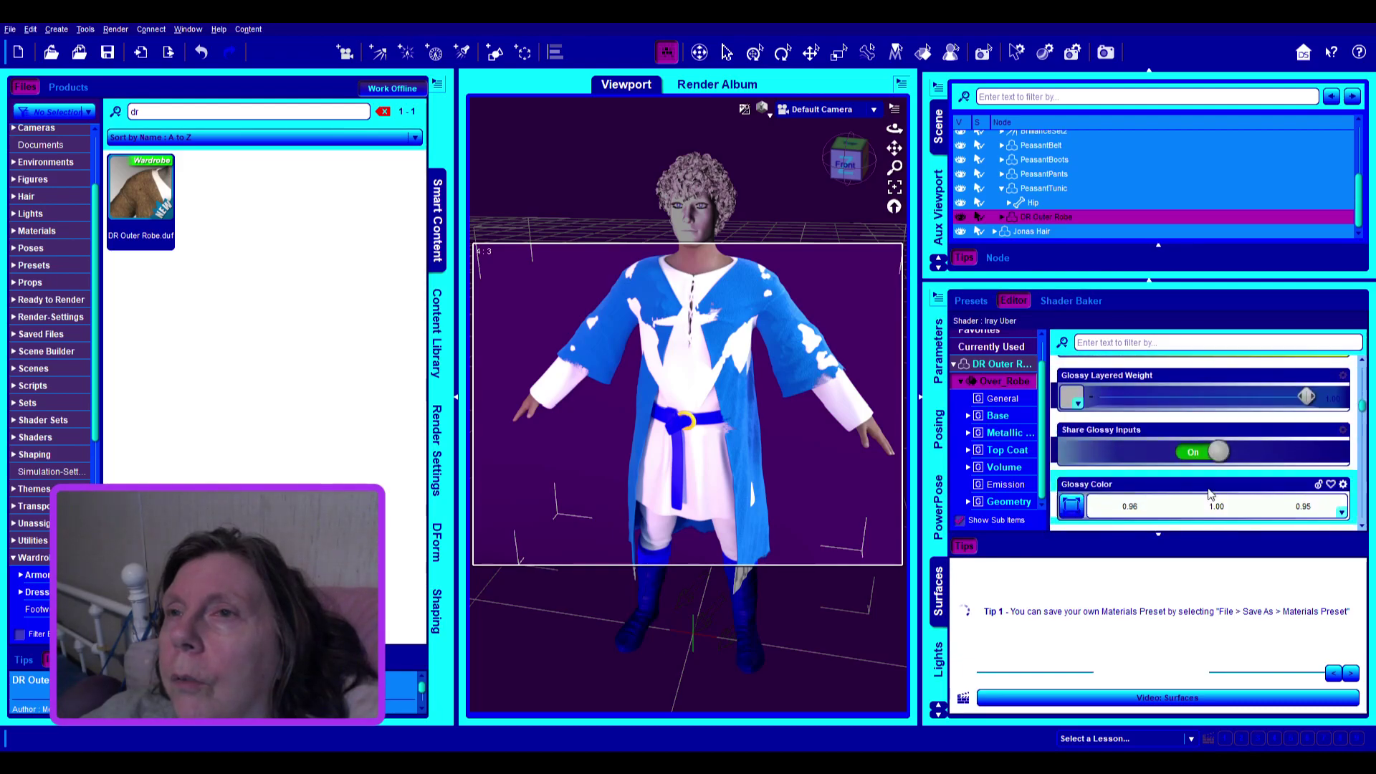
scroll(1209, 495, "down", 2)
scroll(1210, 494, "down", 1)
scroll(1210, 494, "down", 1)
scroll(1208, 493, "down", 3)
scroll(1209, 495, "down", 3)
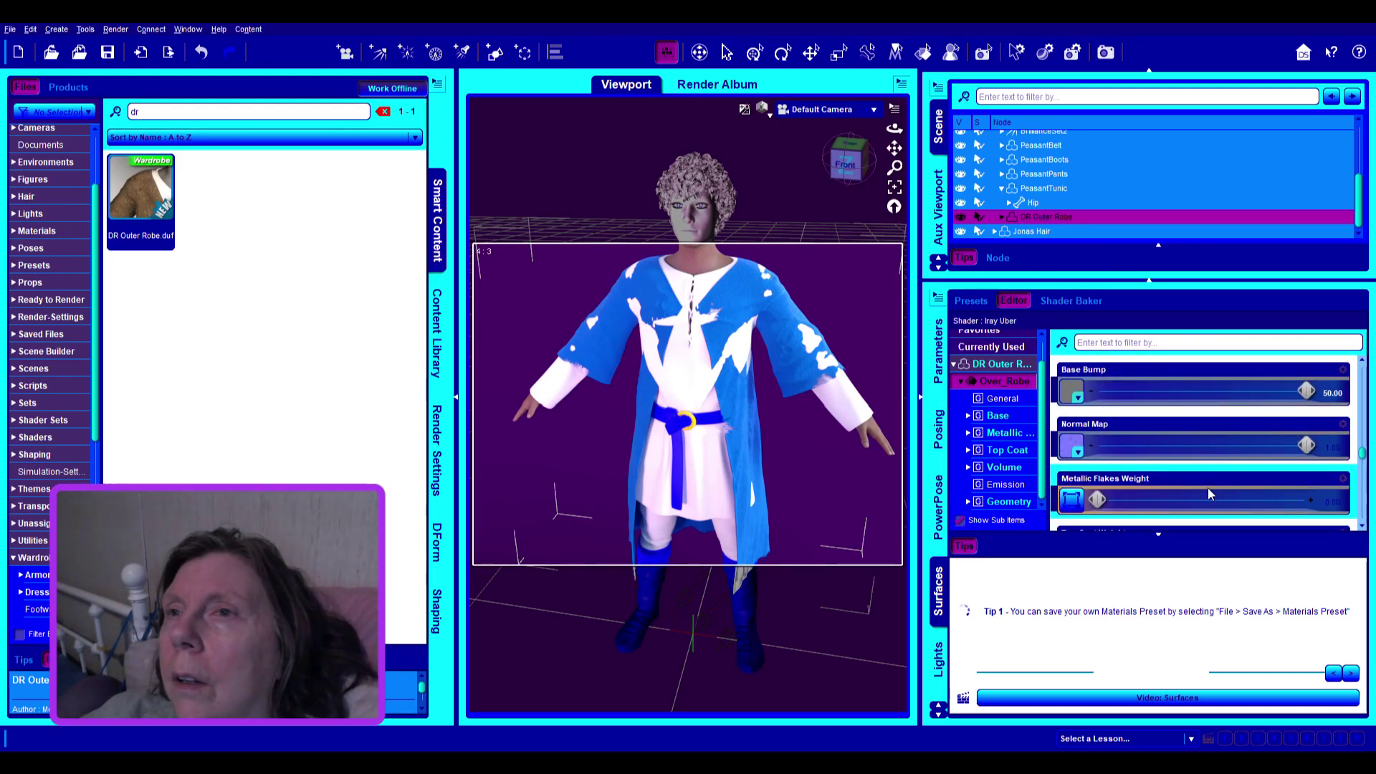
scroll(1208, 494, "down", 3)
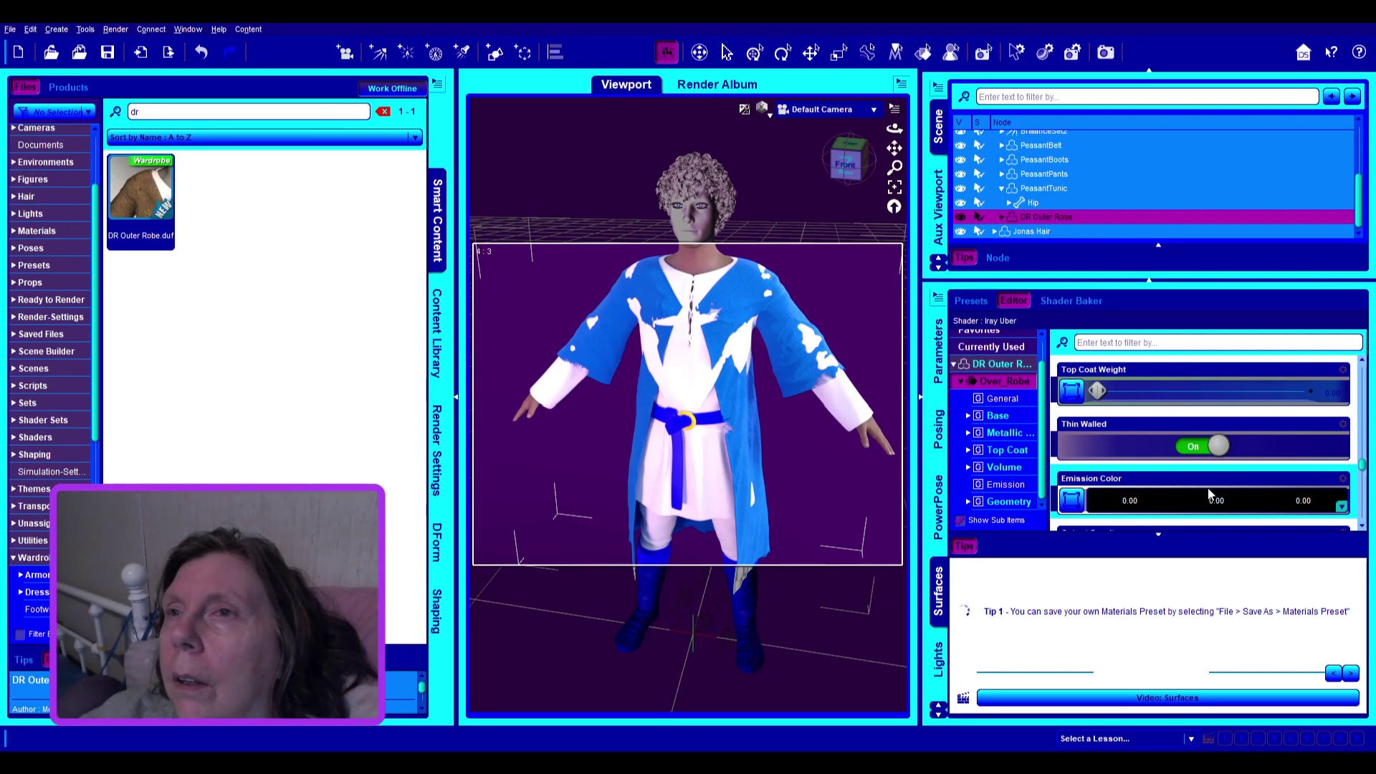
scroll(1208, 494, "down", 3)
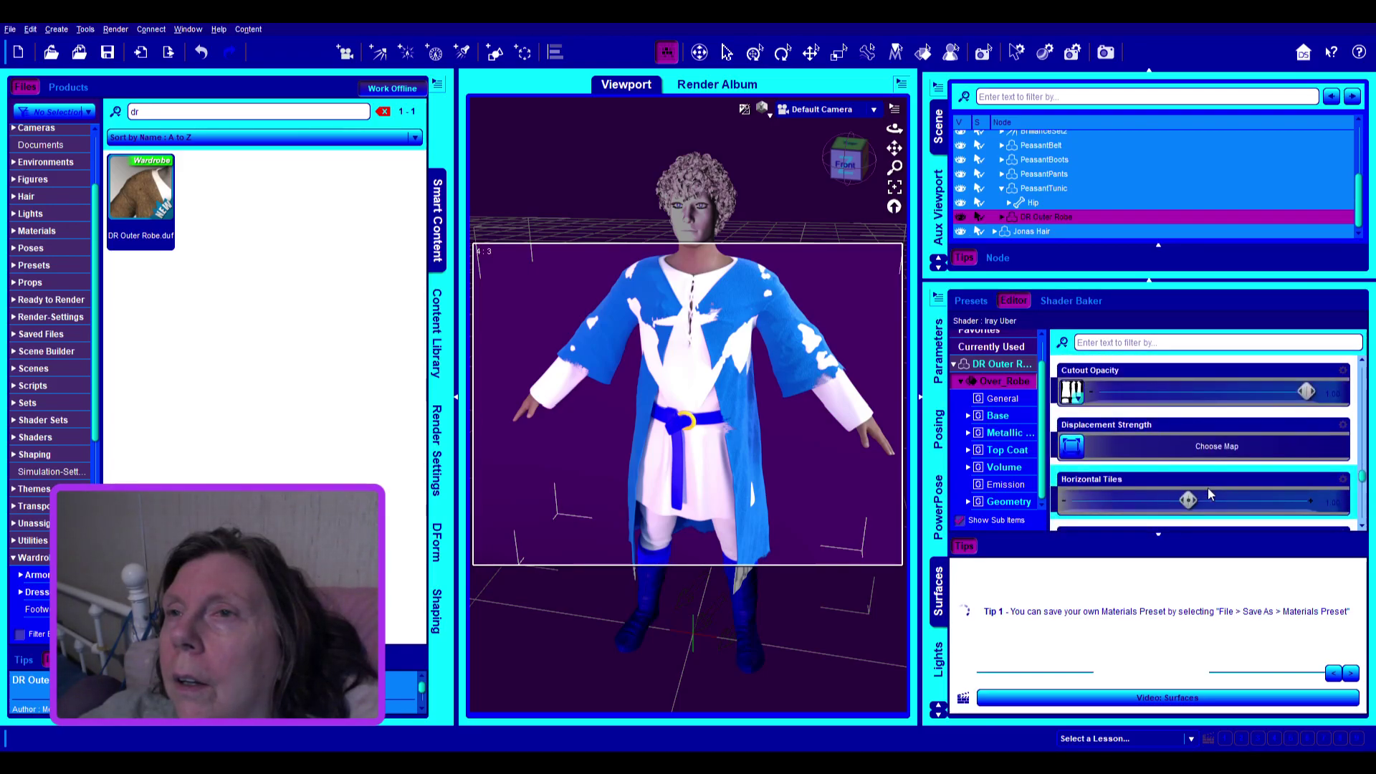
scroll(1209, 494, "down", 6)
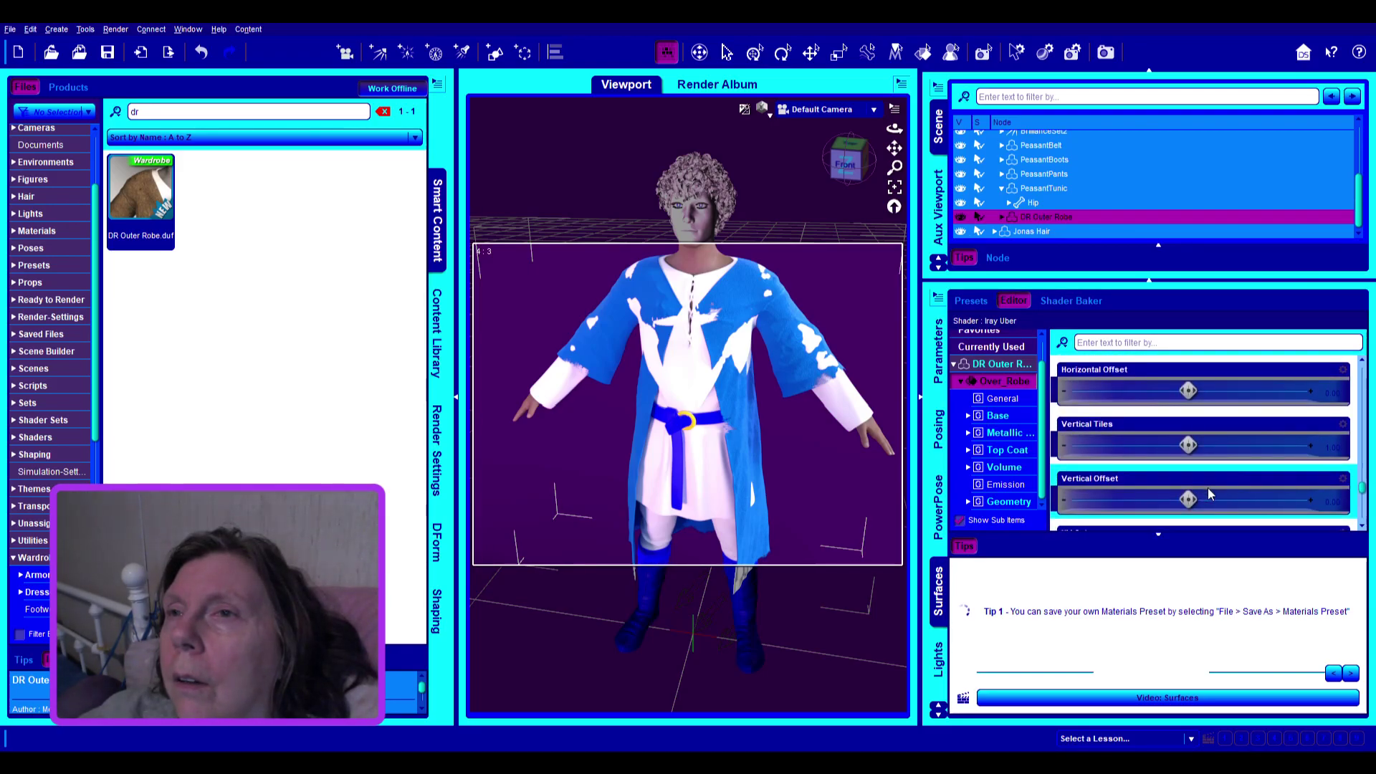
scroll(1208, 494, "down", 3)
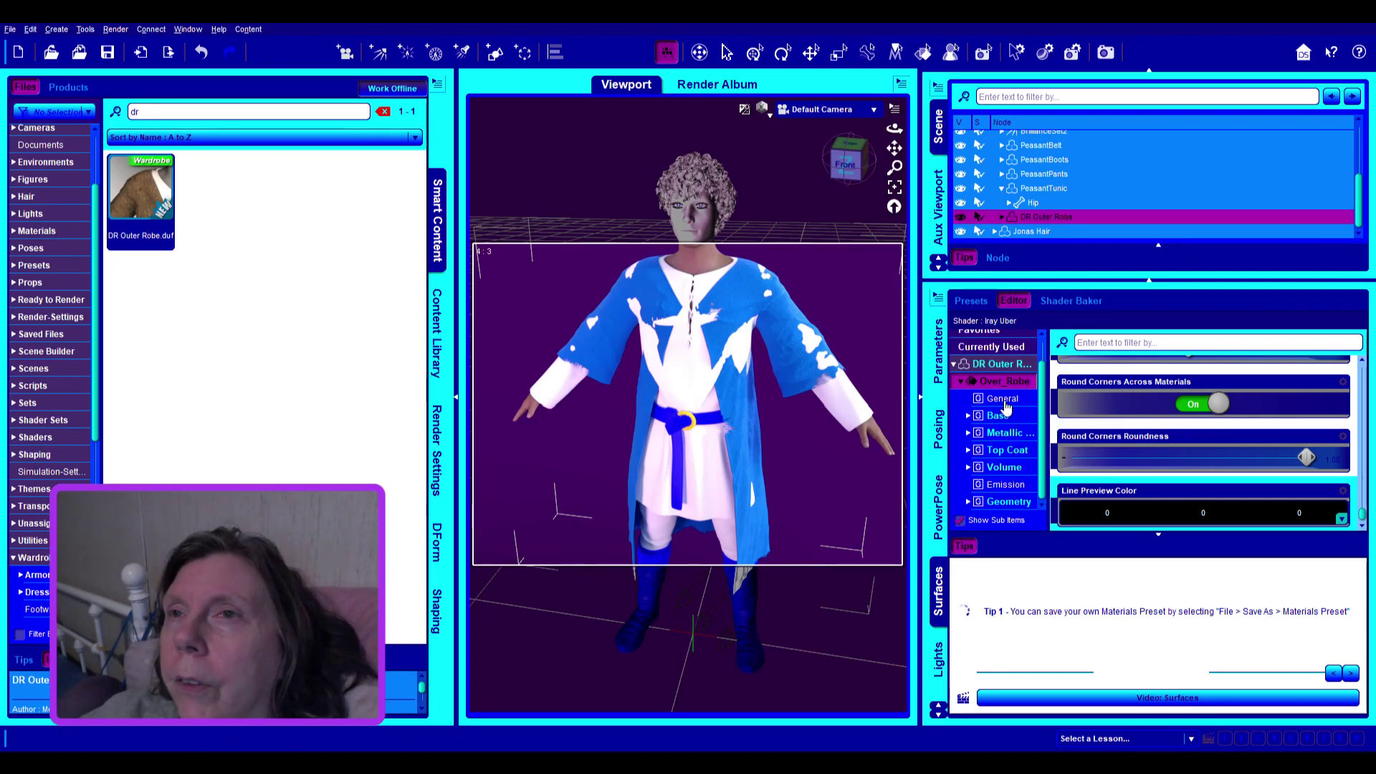
Check the surface settings of the whole DR Outer Robe and of Over_Robe's General and Base groups
left_click(998, 365)
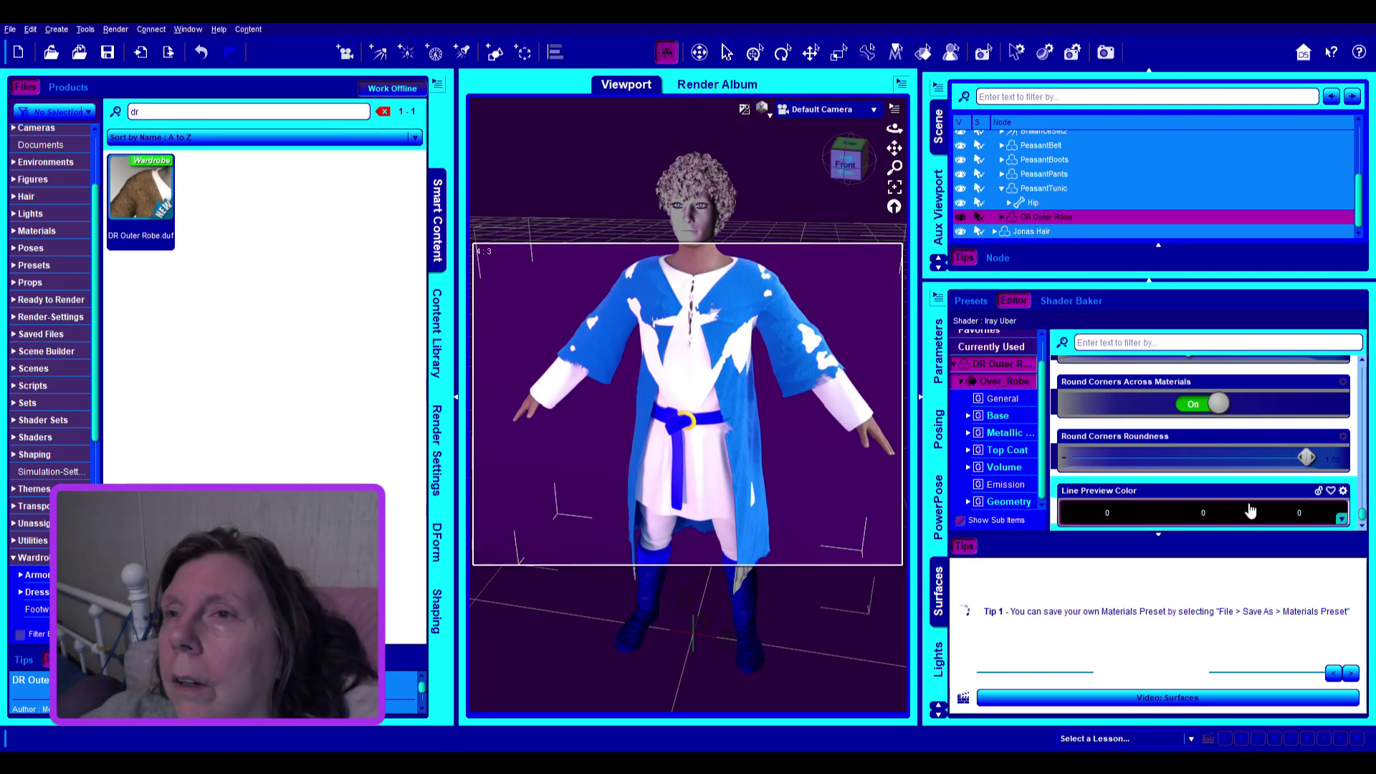
scroll(1362, 494, "up", 15)
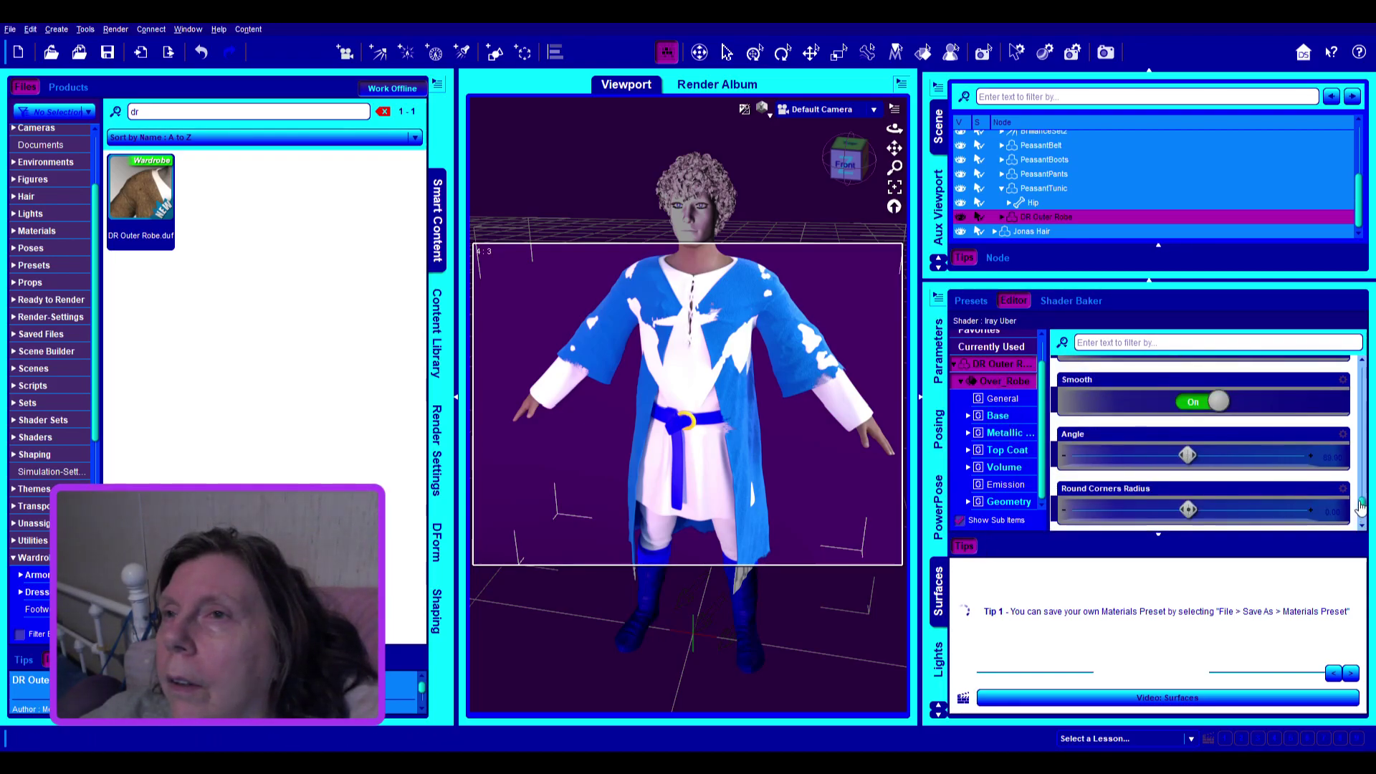
scroll(1358, 445, "down", 15)
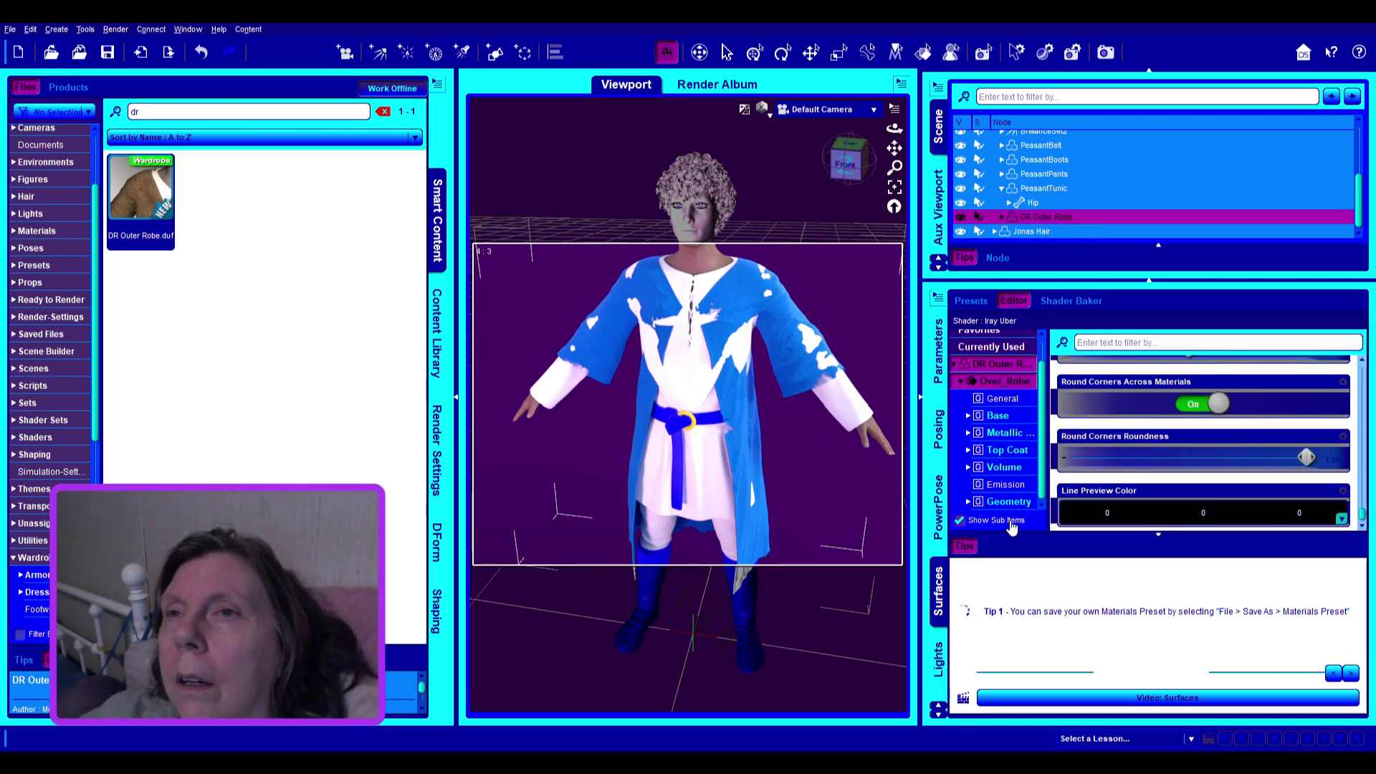
left_click(1010, 404)
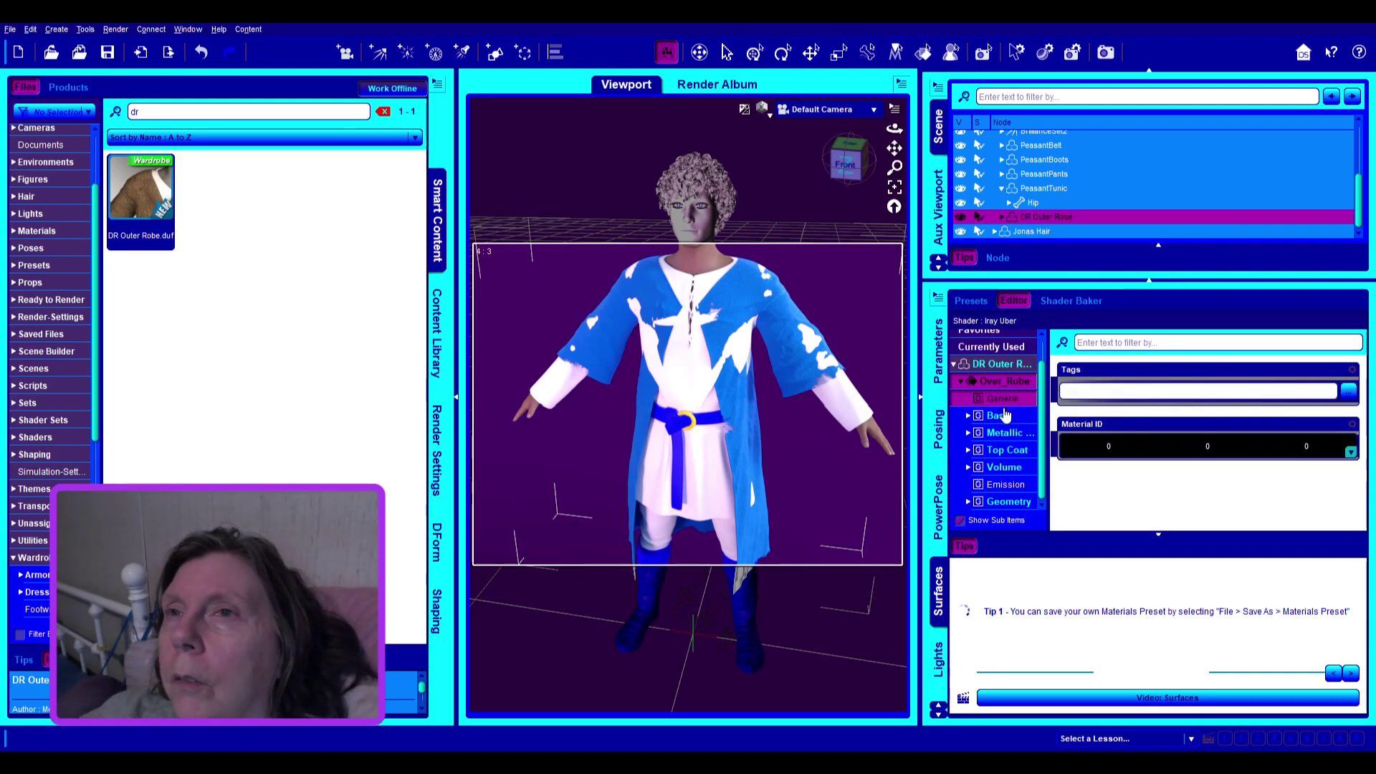
left_click(1003, 416)
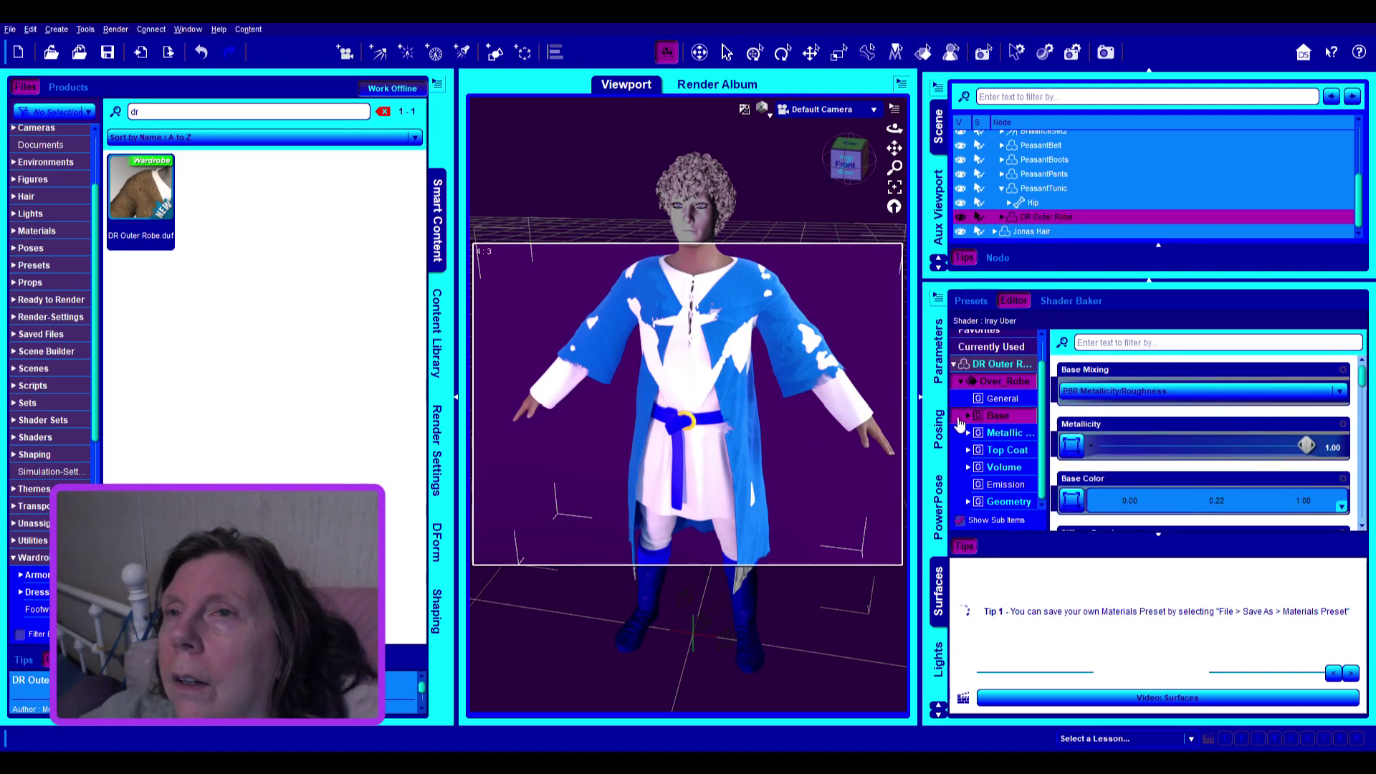
Expand Over_Robe's Base group and check its Diffuse and Dual Lobe Specular settings
left_click(968, 418)
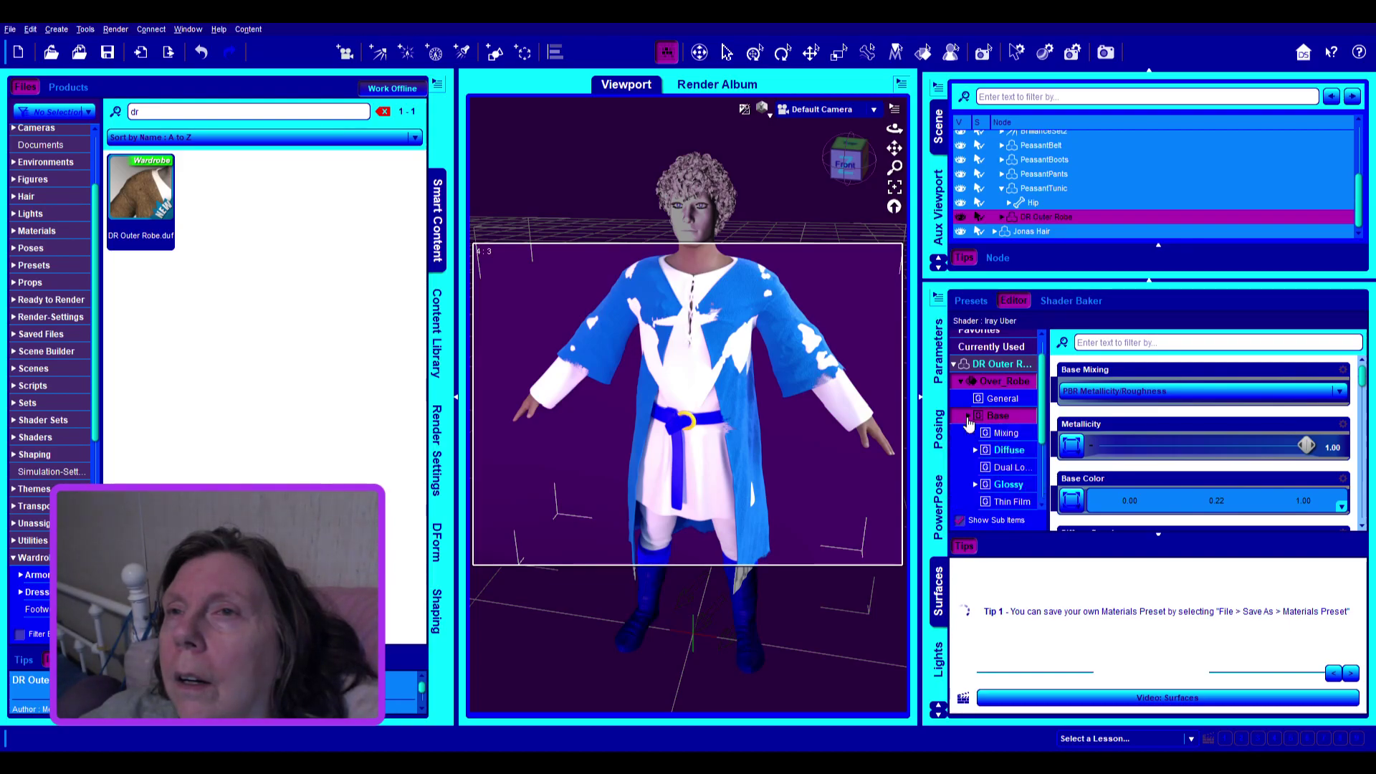
left_click(1009, 451)
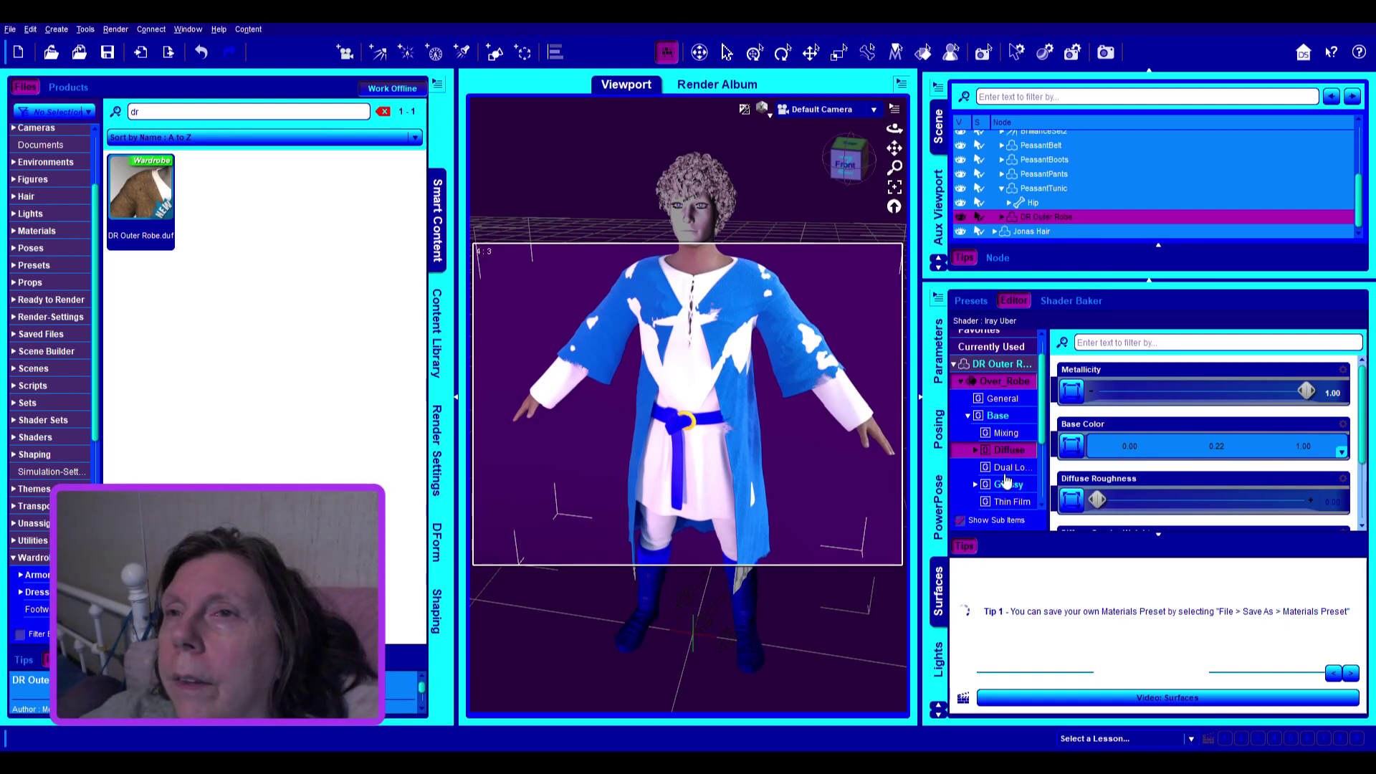
scroll(1007, 482, "down", 3)
left_click(1023, 374)
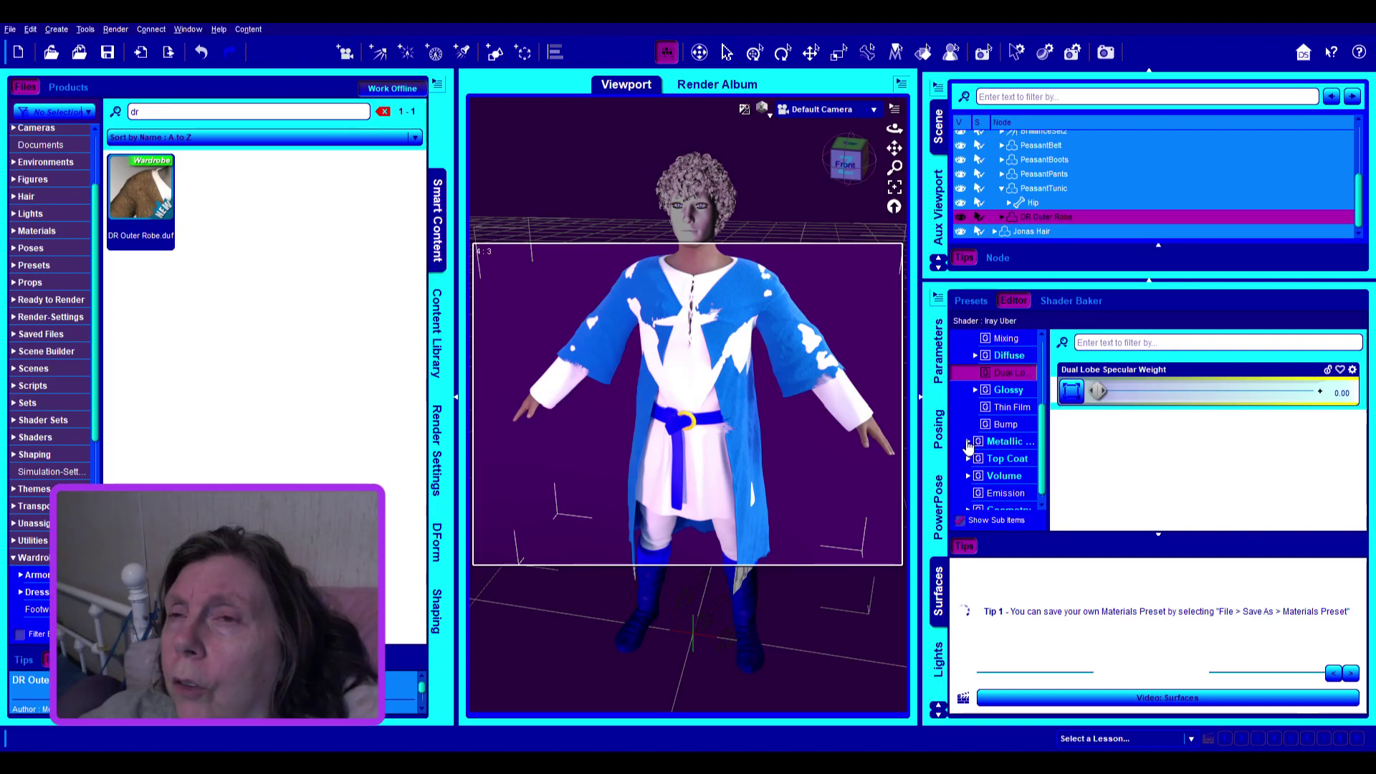
Set the Metallic Flakes Weight of the Over_Robe surface to 1.00
left_click(968, 442)
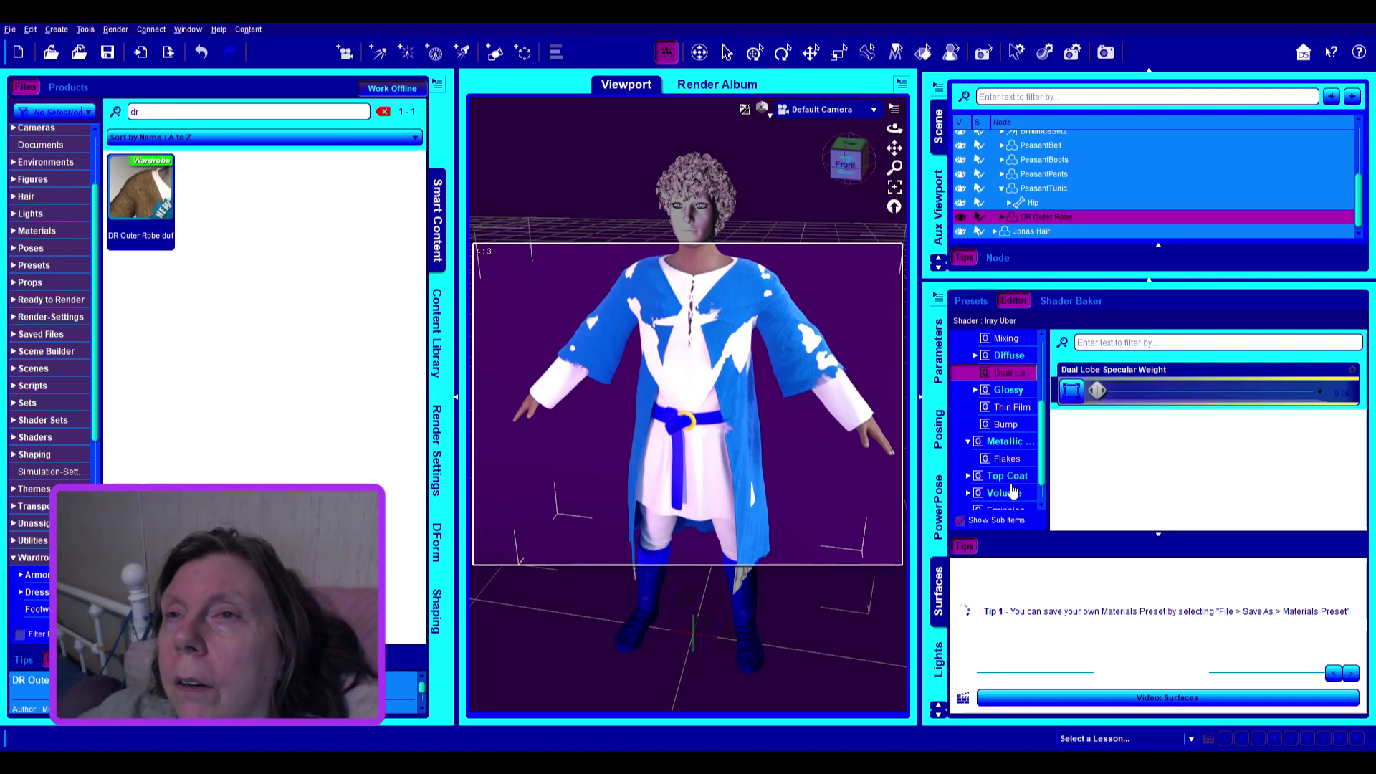
left_click(1003, 442)
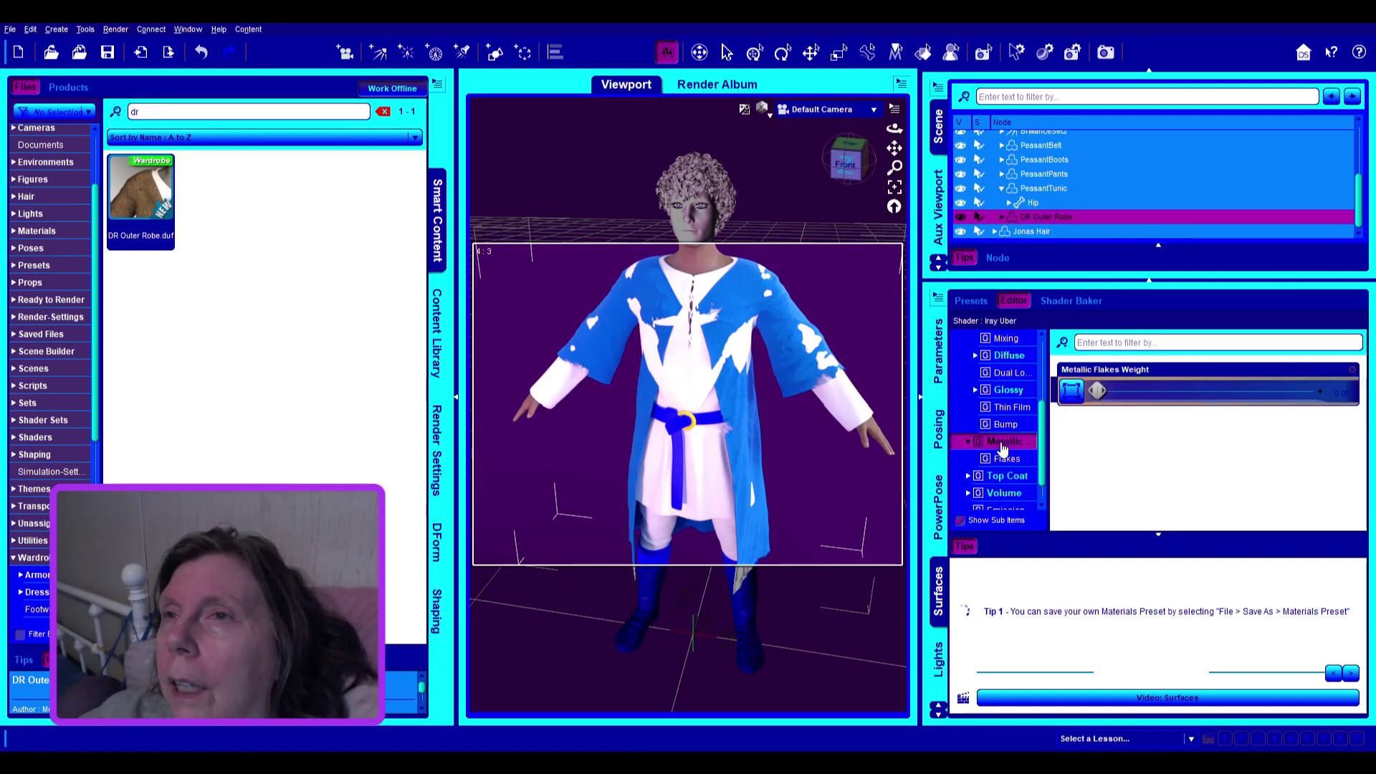
left_click_drag(1097, 391, 1308, 391)
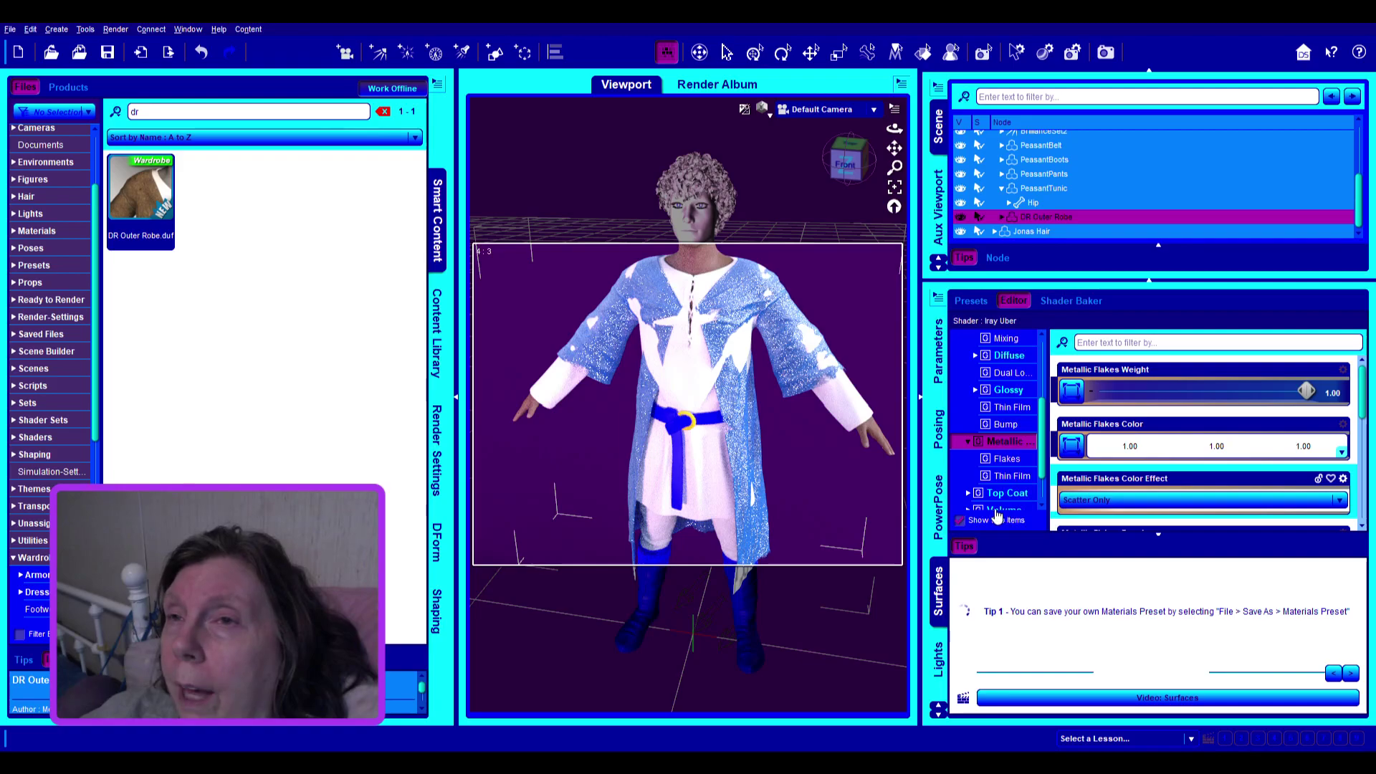
Set Over_Robe's Metallic Flakes Color to the blue 0.00, 0.22, 1.00
left_click(1011, 460)
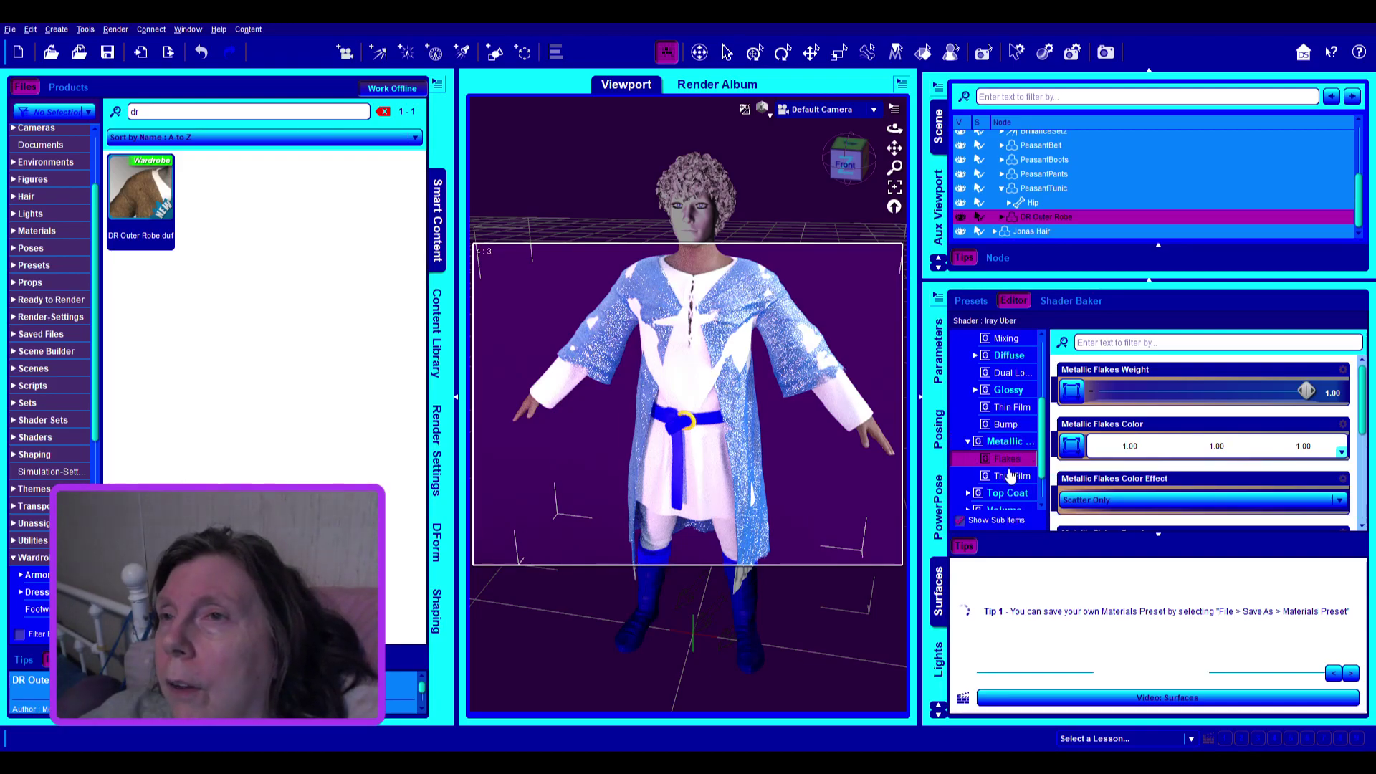
scroll(1175, 529, "down", 1)
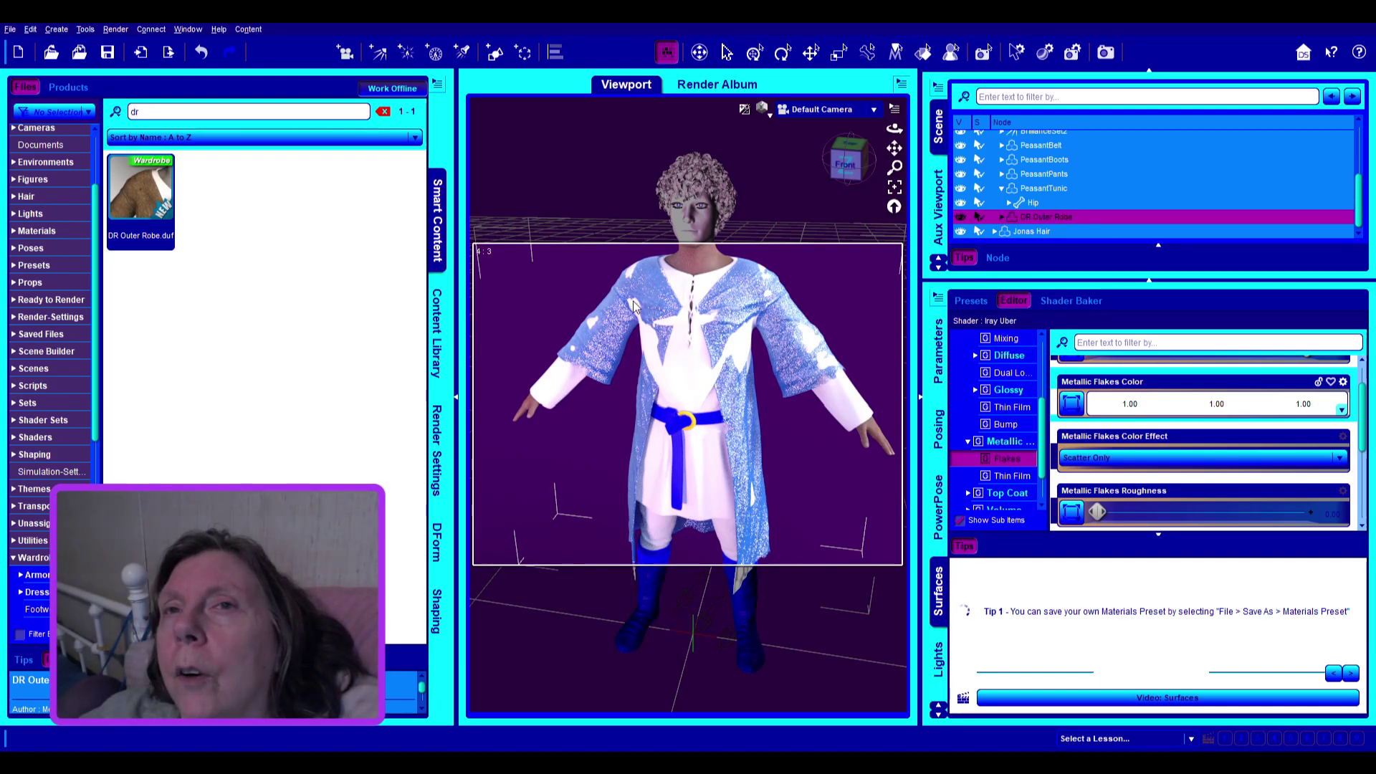
left_click(769, 491)
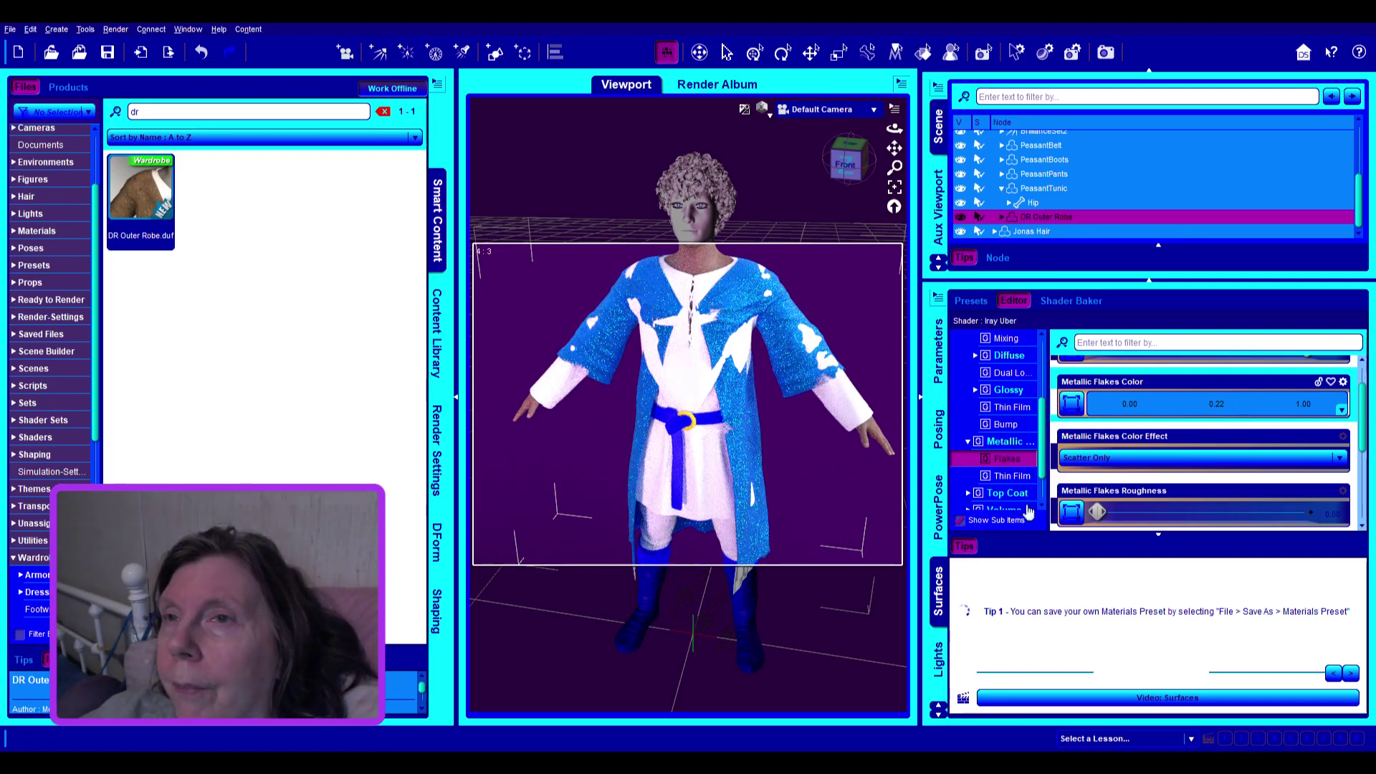
Expand Over_Robe's Geometry group and examine its smoothing, angle and round corners settings
scroll(1033, 473, "down", 2)
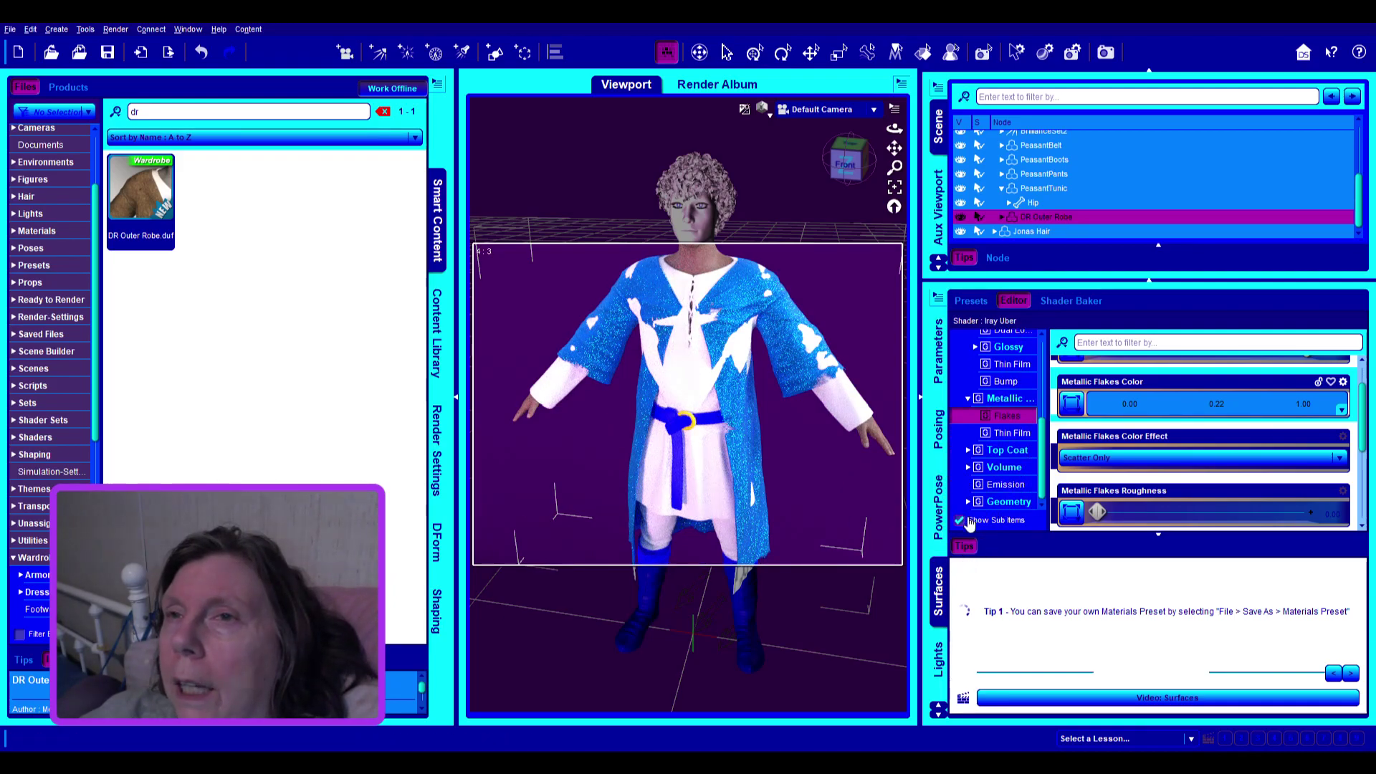
left_click(996, 503)
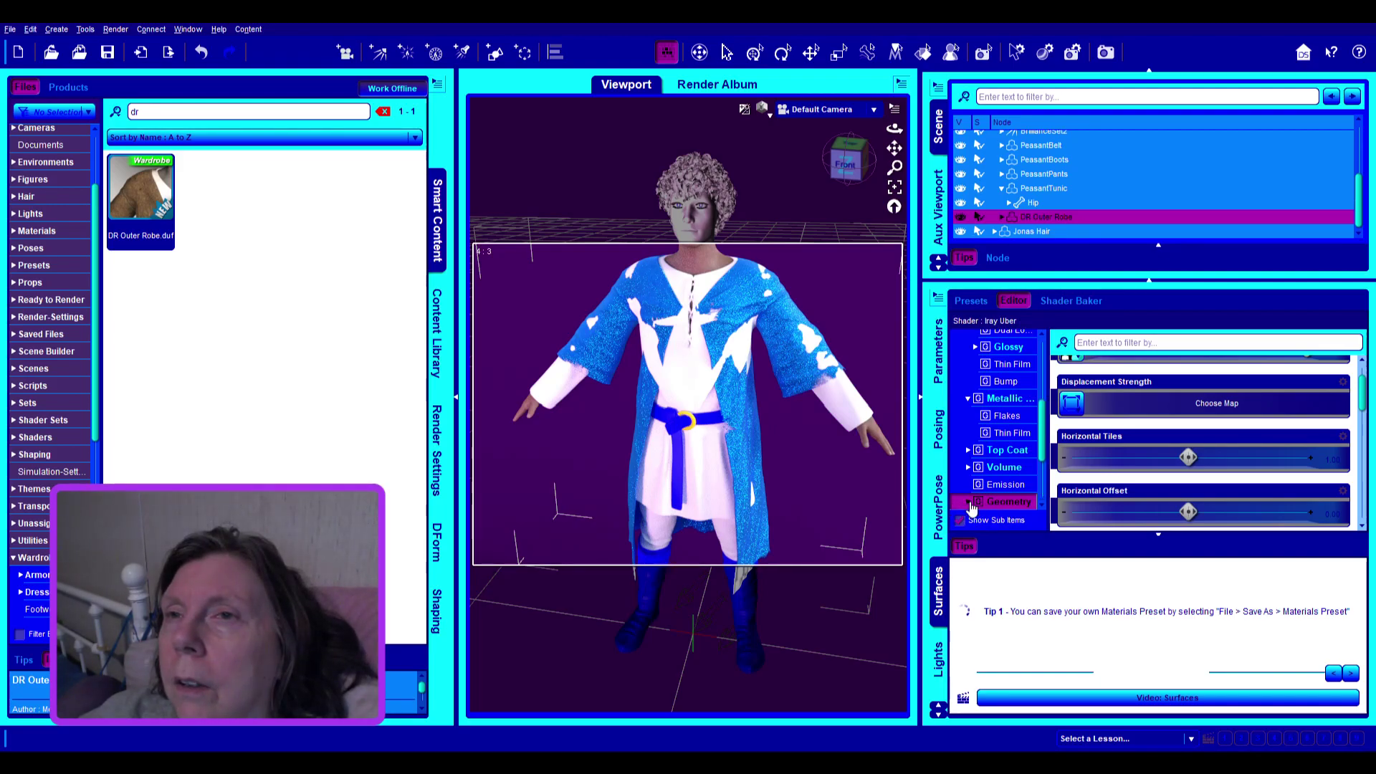
double_click(1011, 501)
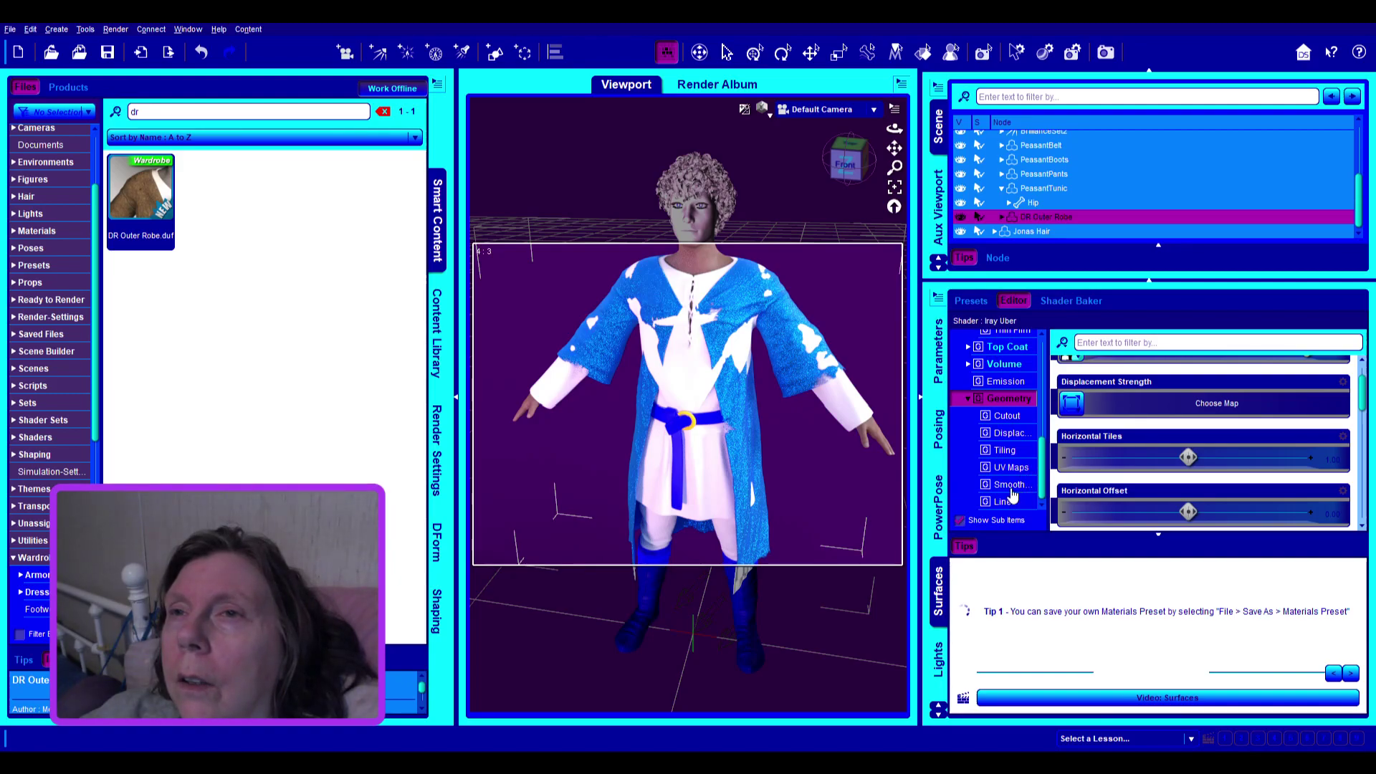
left_click(1012, 487)
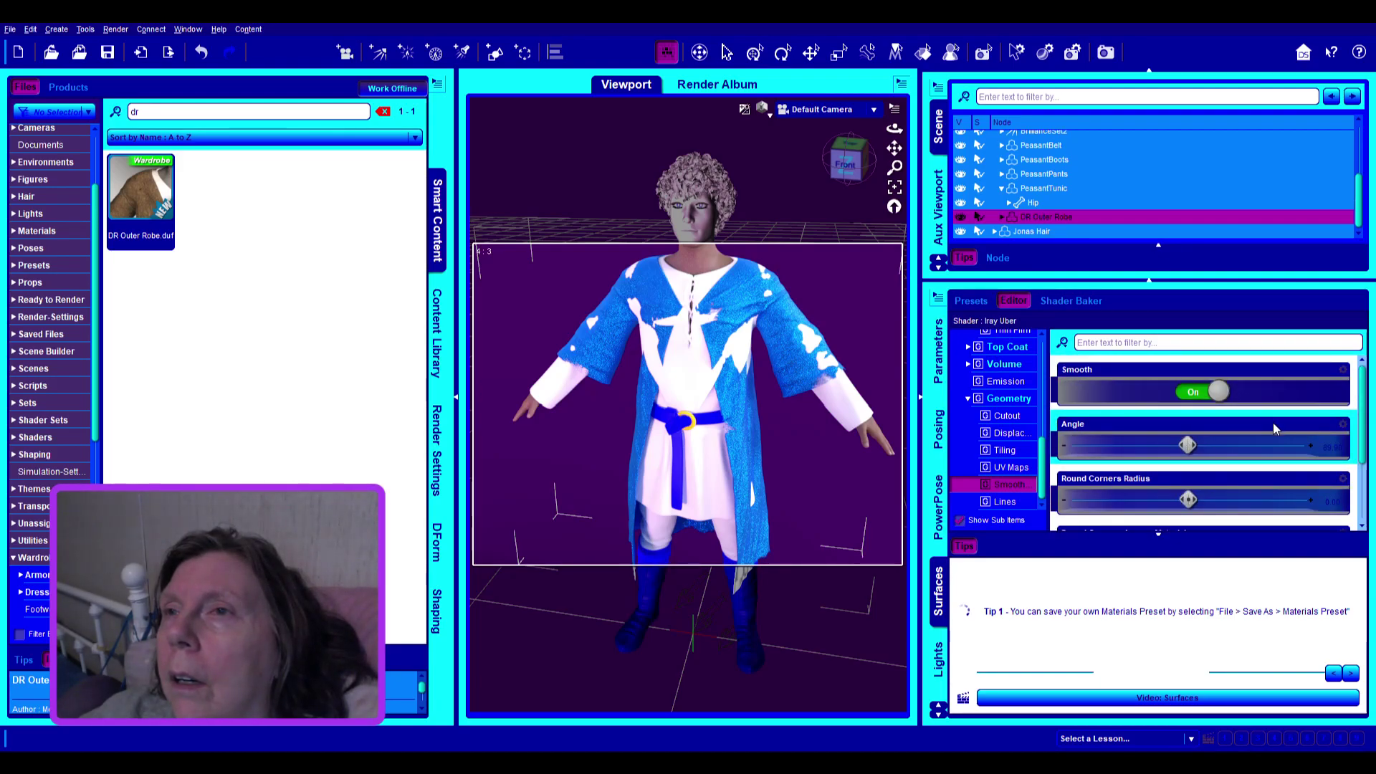
scroll(1273, 428, "down", 1)
scroll(1274, 430, "down", 1)
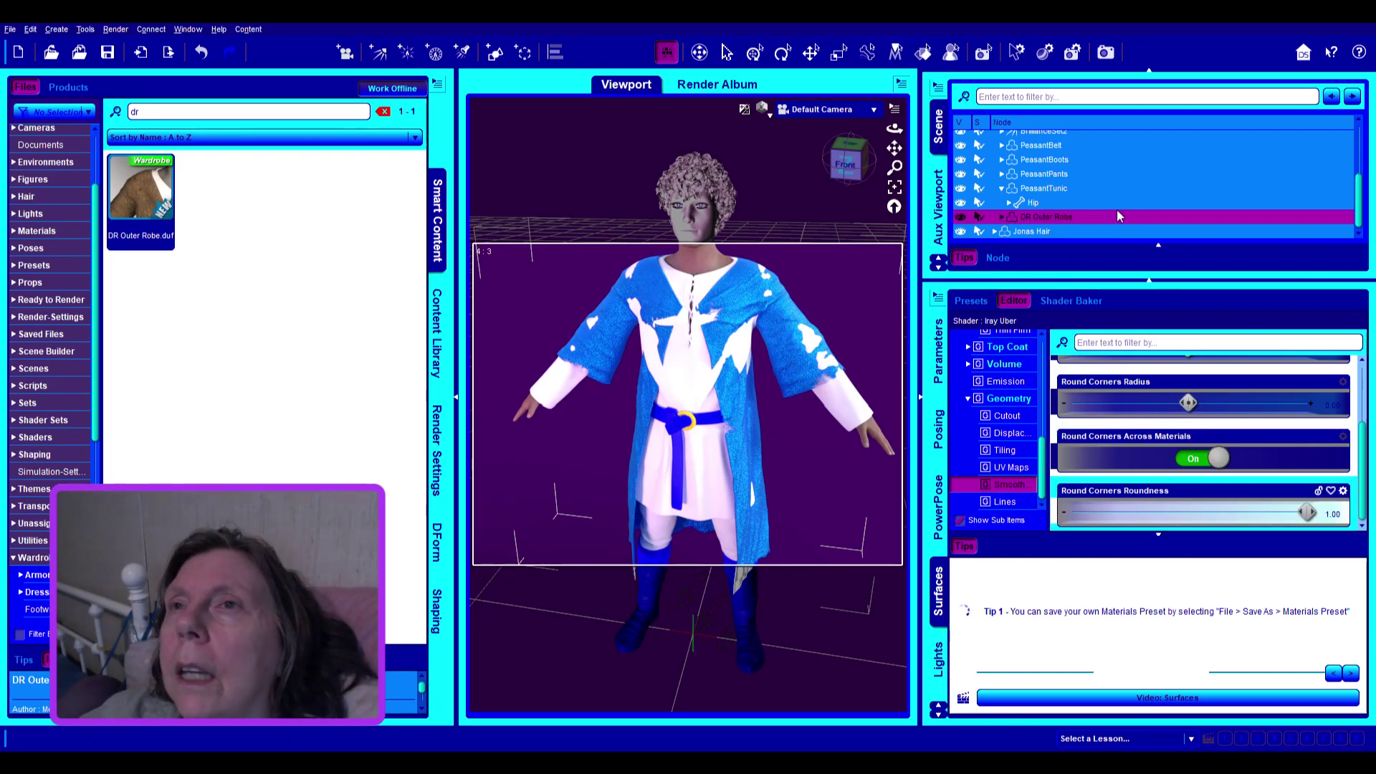
Expand the DR Outer Robe node in the scene and look over the whole robe's surface properties
left_click(1002, 216)
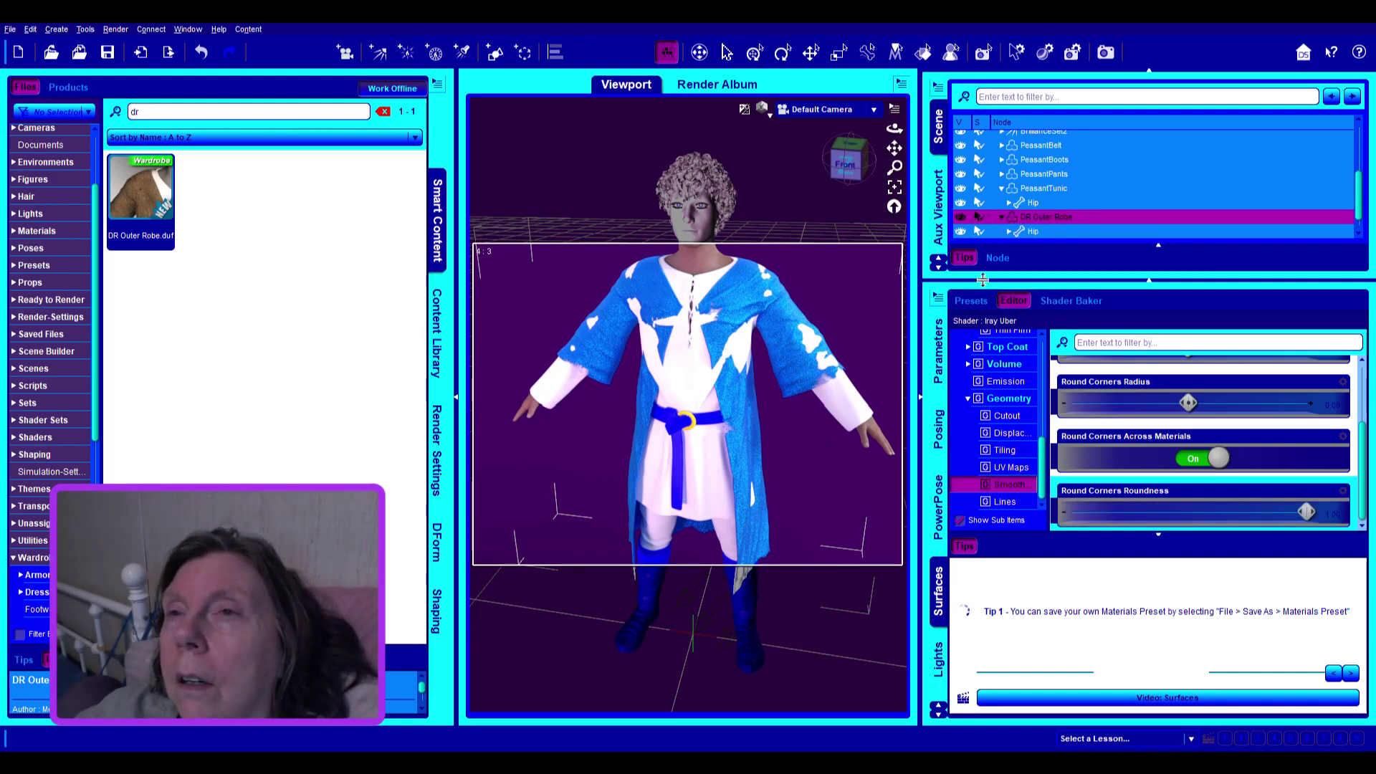
scroll(1002, 408, "up", 1)
scroll(1003, 402, "up", 6)
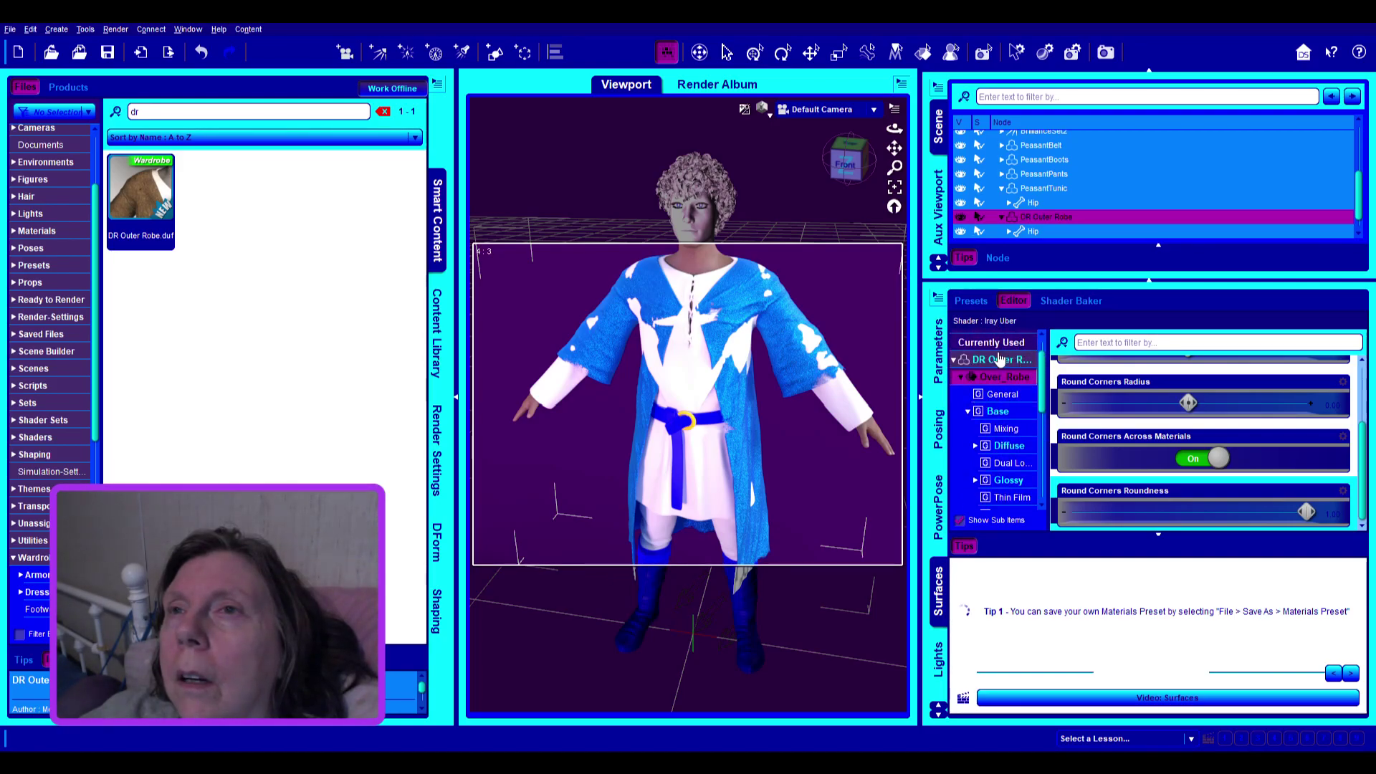
left_click(998, 360)
scroll(1262, 440, "down", 10)
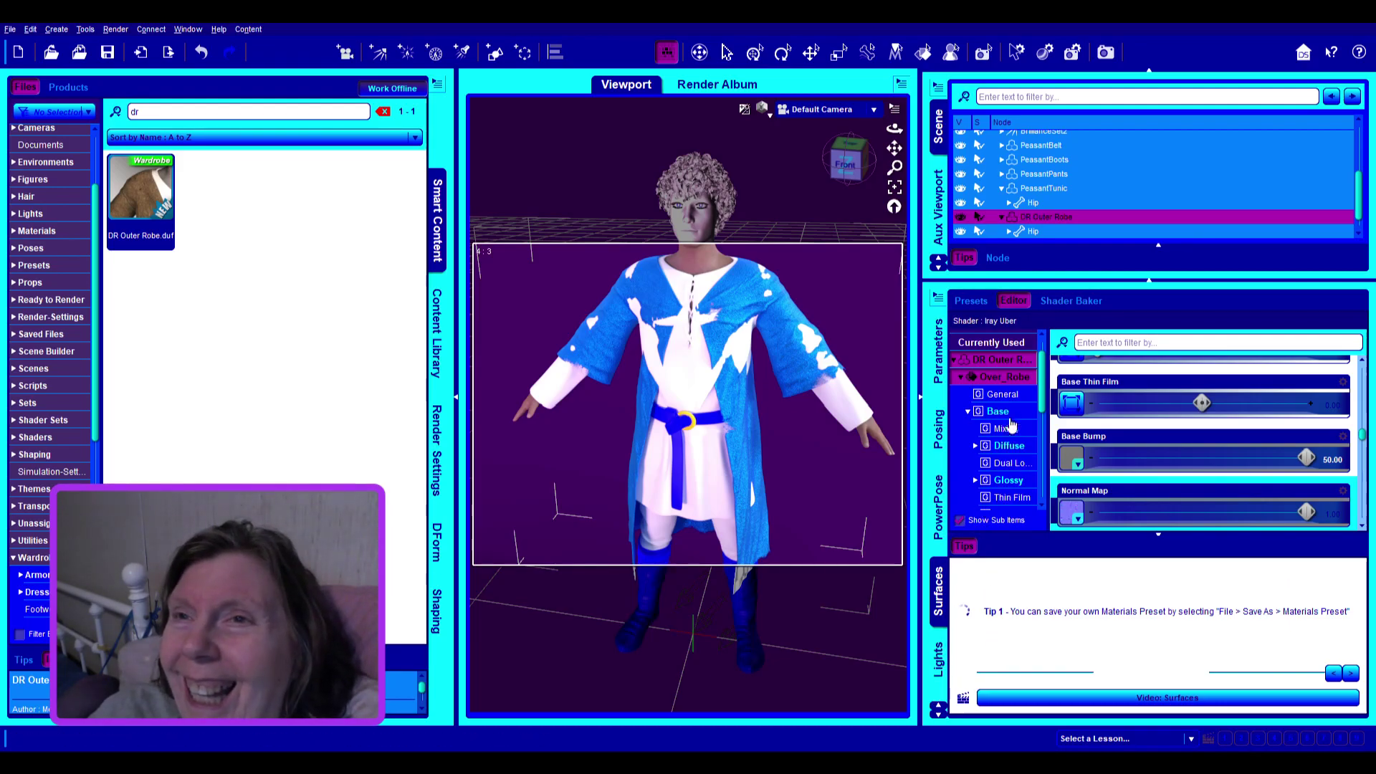
Recheck the round corners settings in the Geometry group's smoothing section
scroll(1026, 430, "down", 5)
scroll(1026, 445, "down", 3)
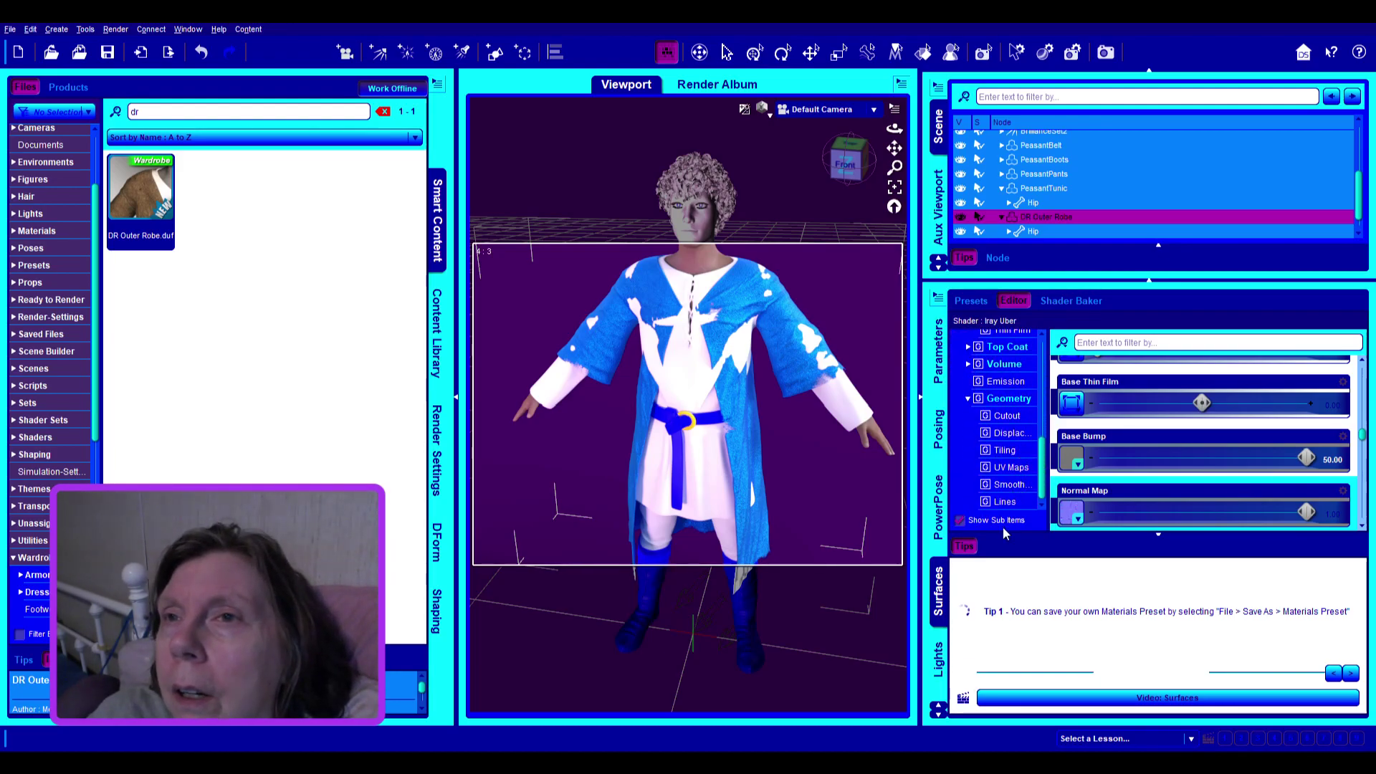
left_click(1006, 485)
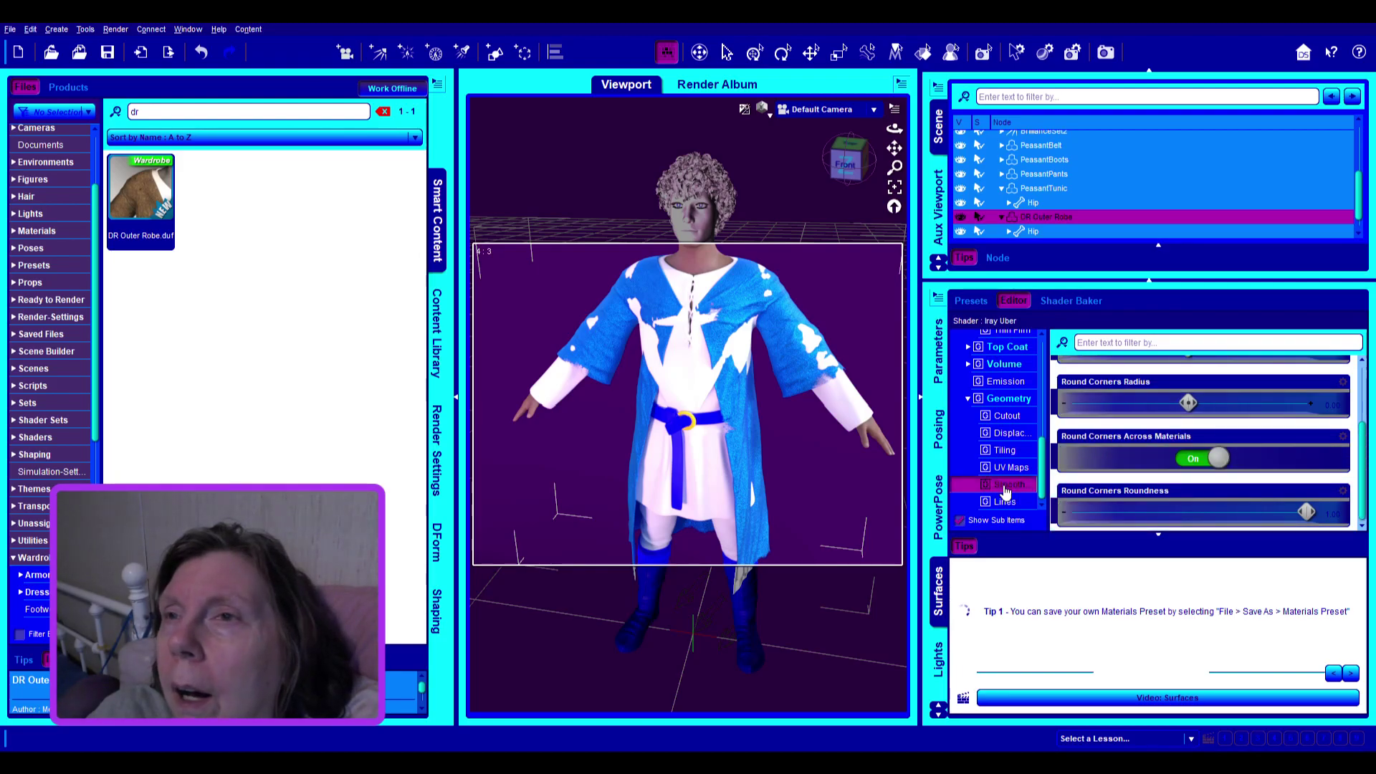
scroll(1008, 491, "up", 6)
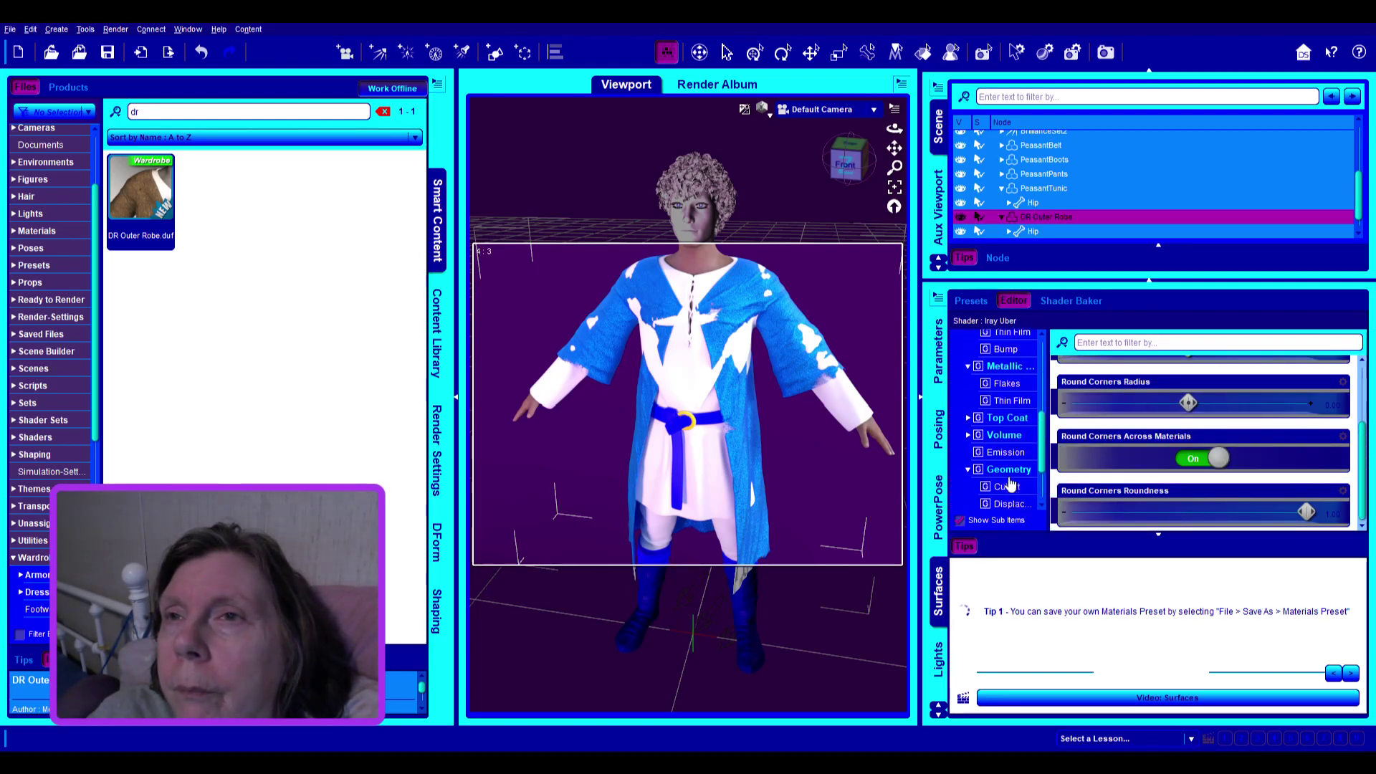
scroll(1014, 479, "up", 2)
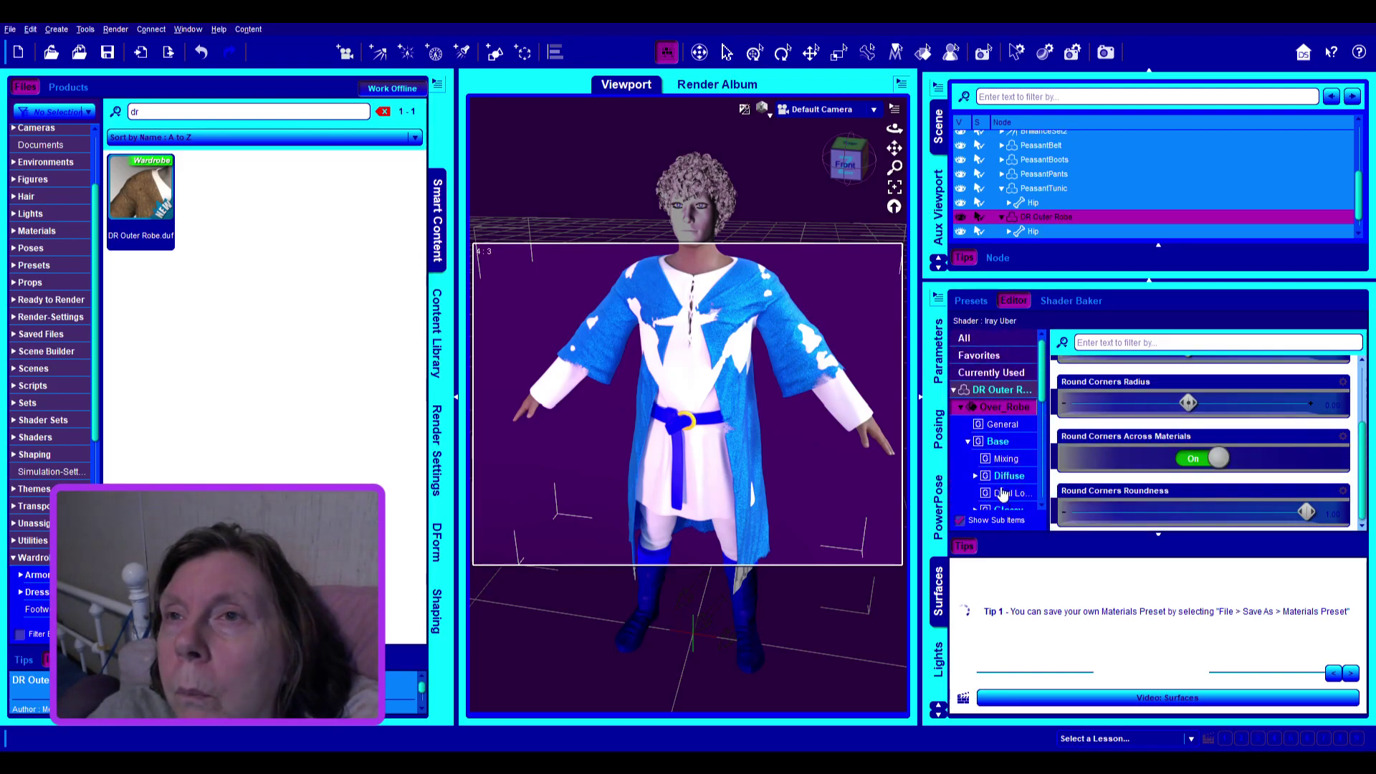
Select the whole Over_Robe surface and look over its property groups down to Geometry's Lines
left_click(994, 407)
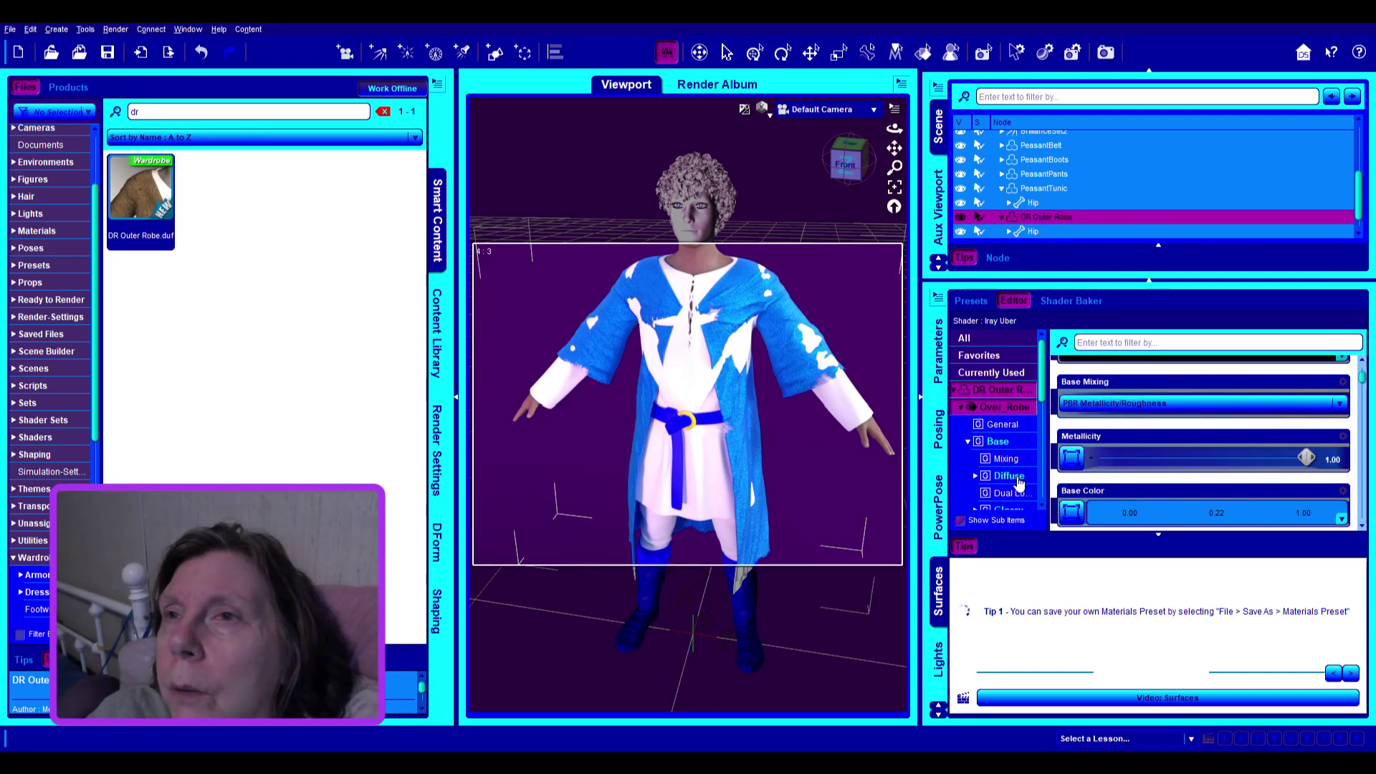
scroll(1014, 494, "down", 5)
scroll(1013, 504, "down", 3)
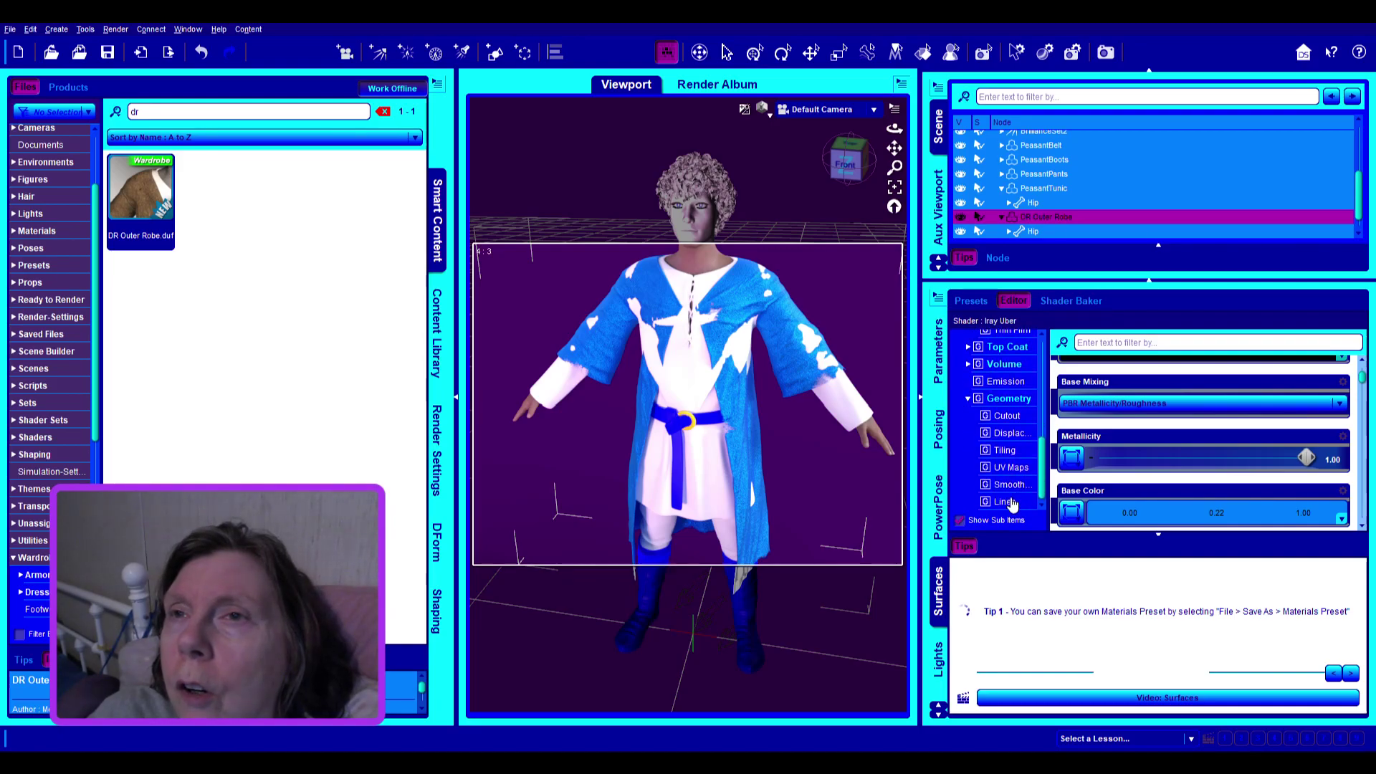
left_click(1013, 522)
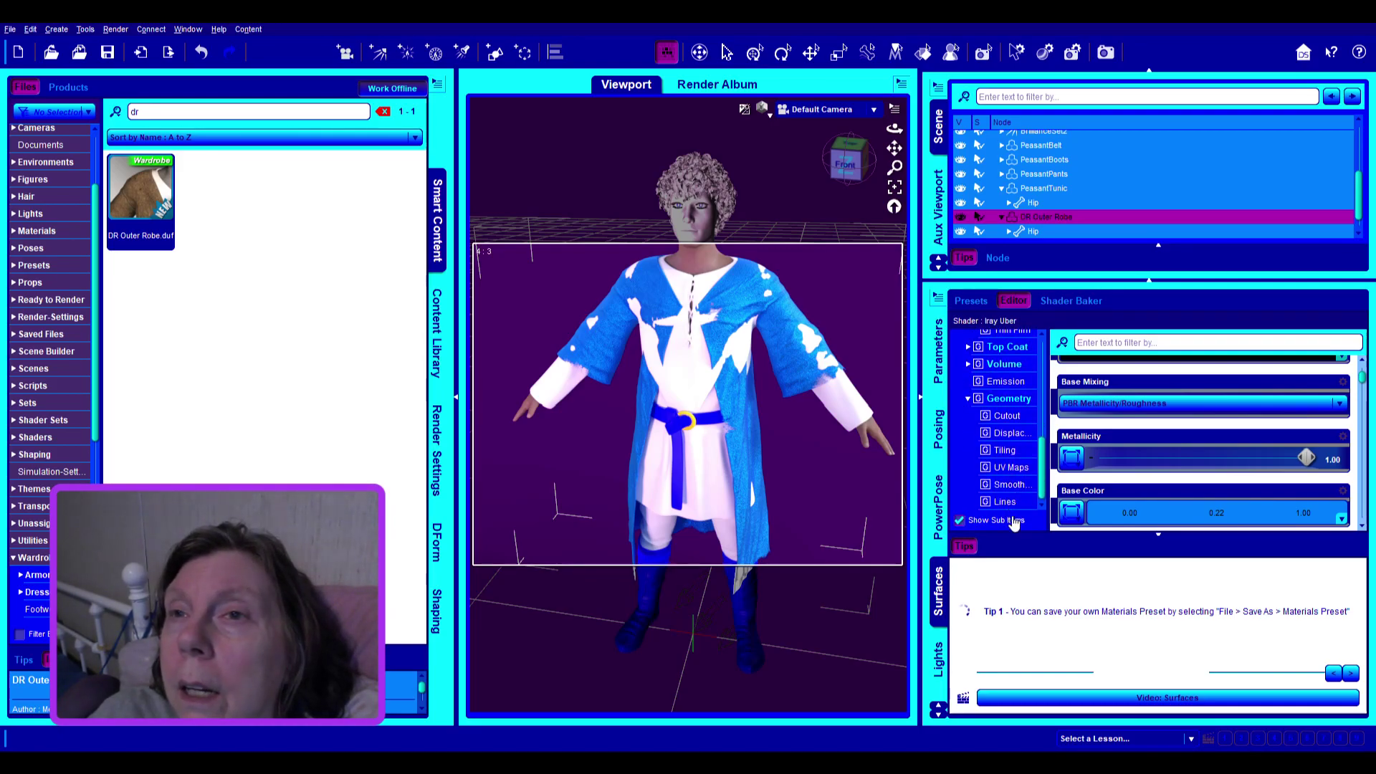
scroll(1014, 490, "up", 8)
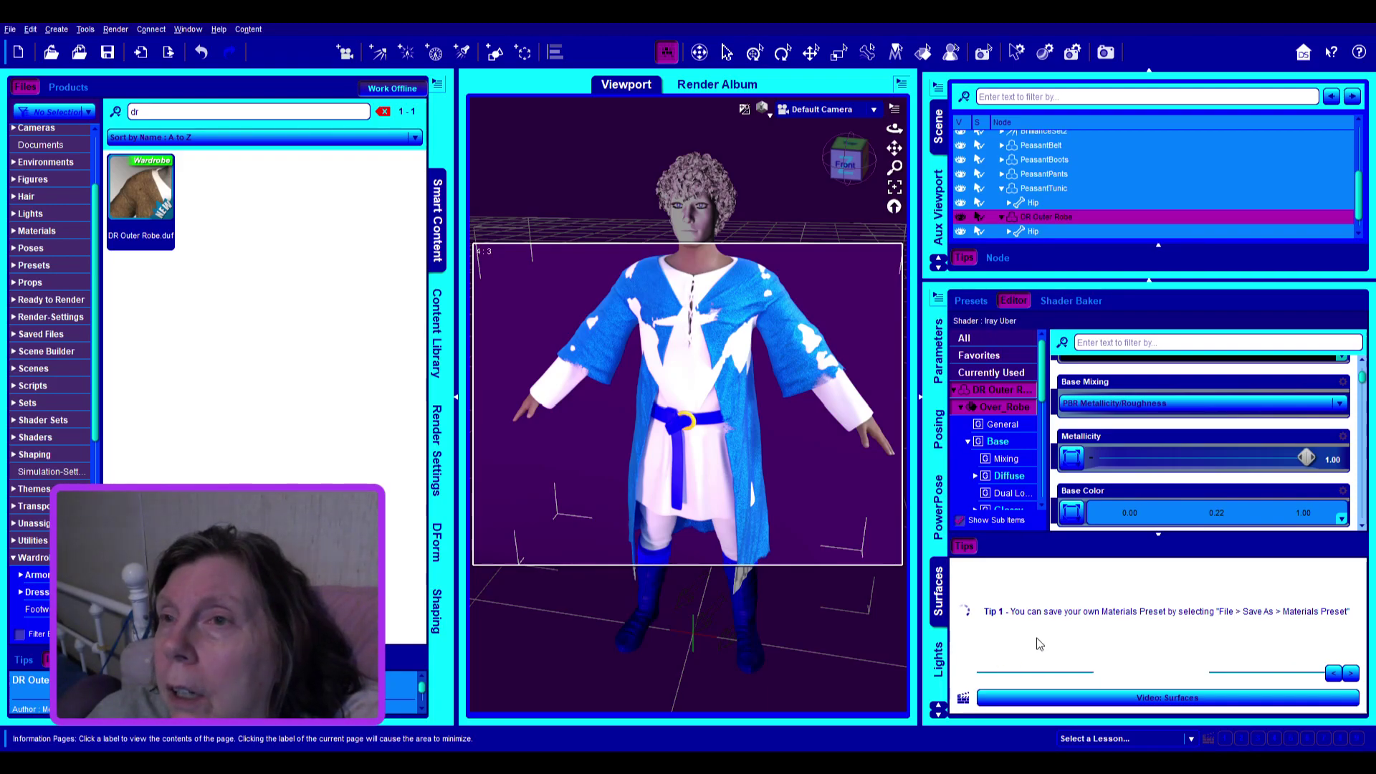
Look through Over_Robe's complete property list from the glossy settings to Line Preview Color and back to Tags
scroll(1176, 466, "down", 10)
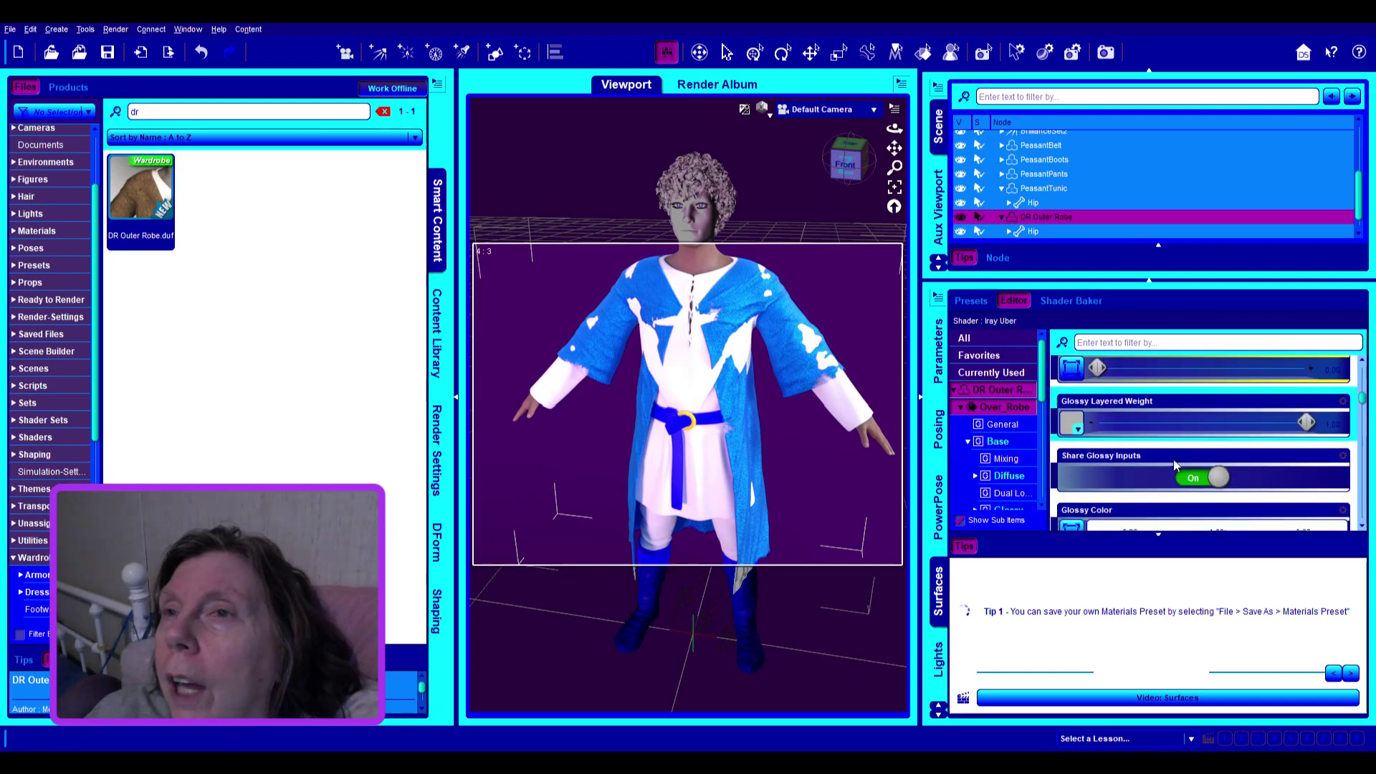
scroll(1176, 462, "down", 10)
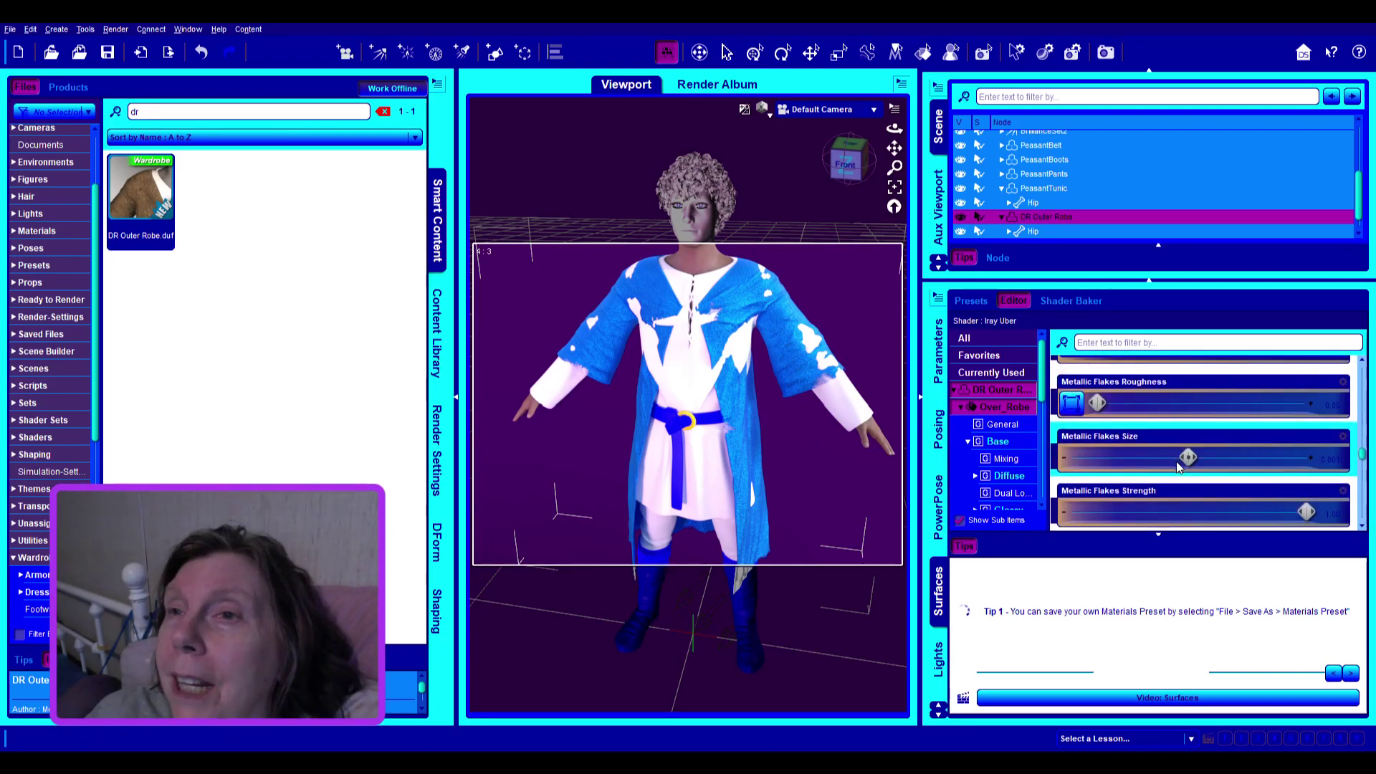
scroll(1176, 466, "down", 10)
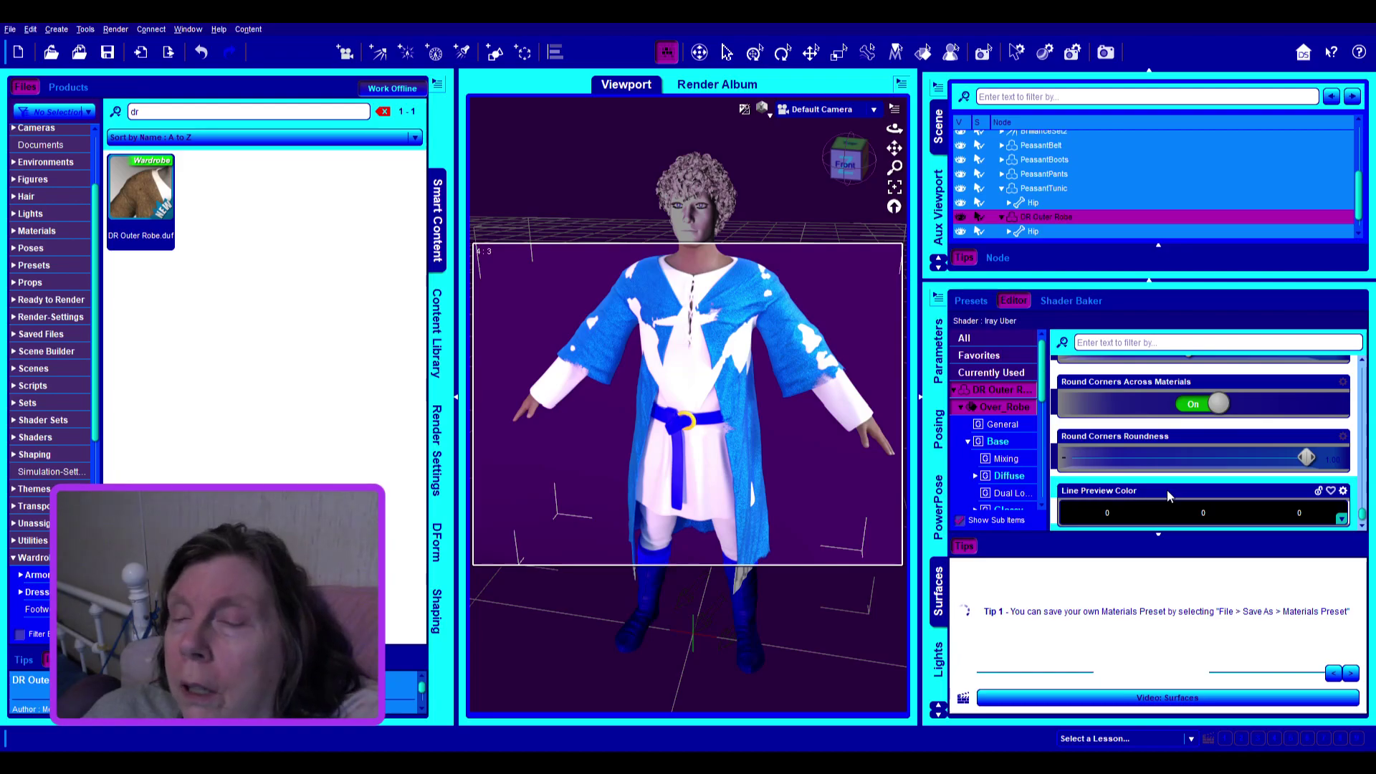
scroll(1198, 459, "up", 10)
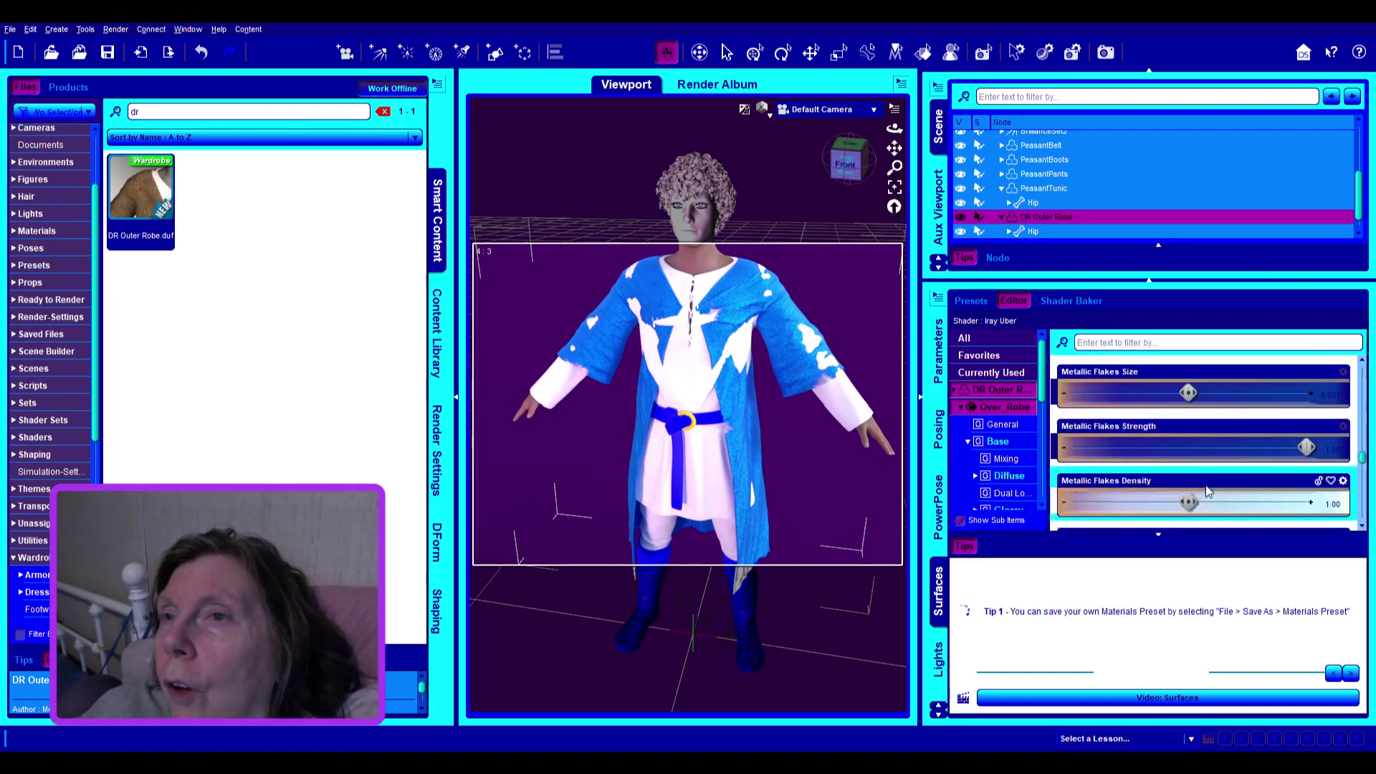
scroll(1206, 484, "up", 5)
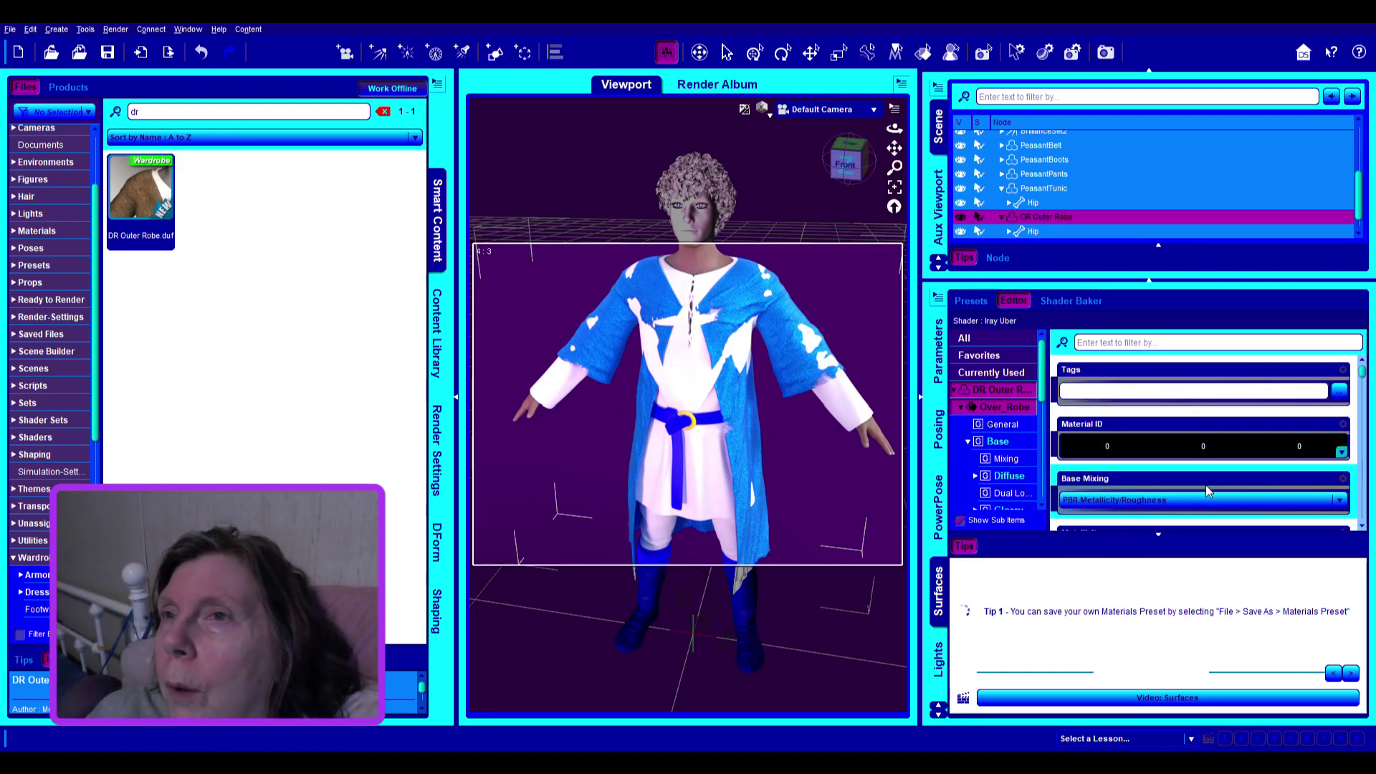
Review all of Over_Robe's surface properties once more, from the base mixing settings down to the round corners and Line Preview Color
scroll(1235, 457, "down", 5)
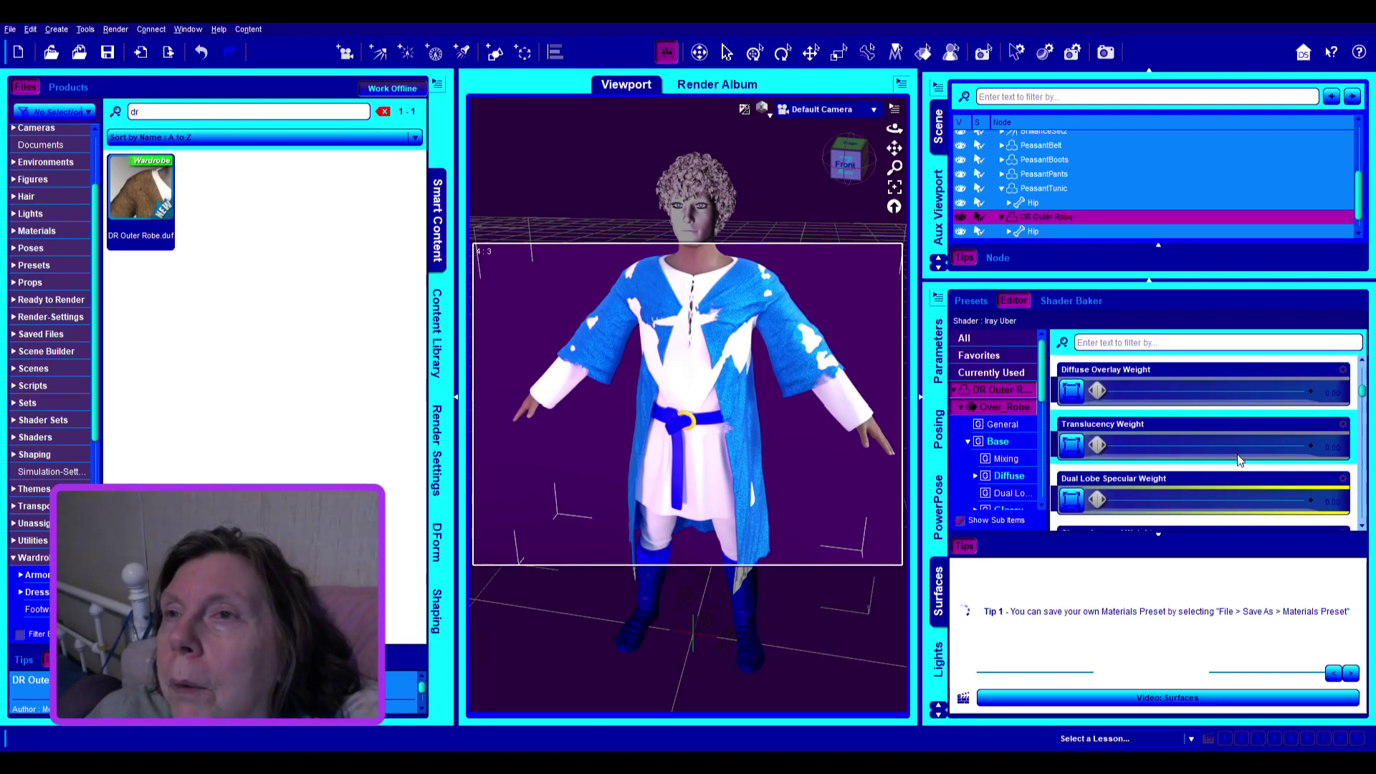
scroll(1240, 460, "down", 5)
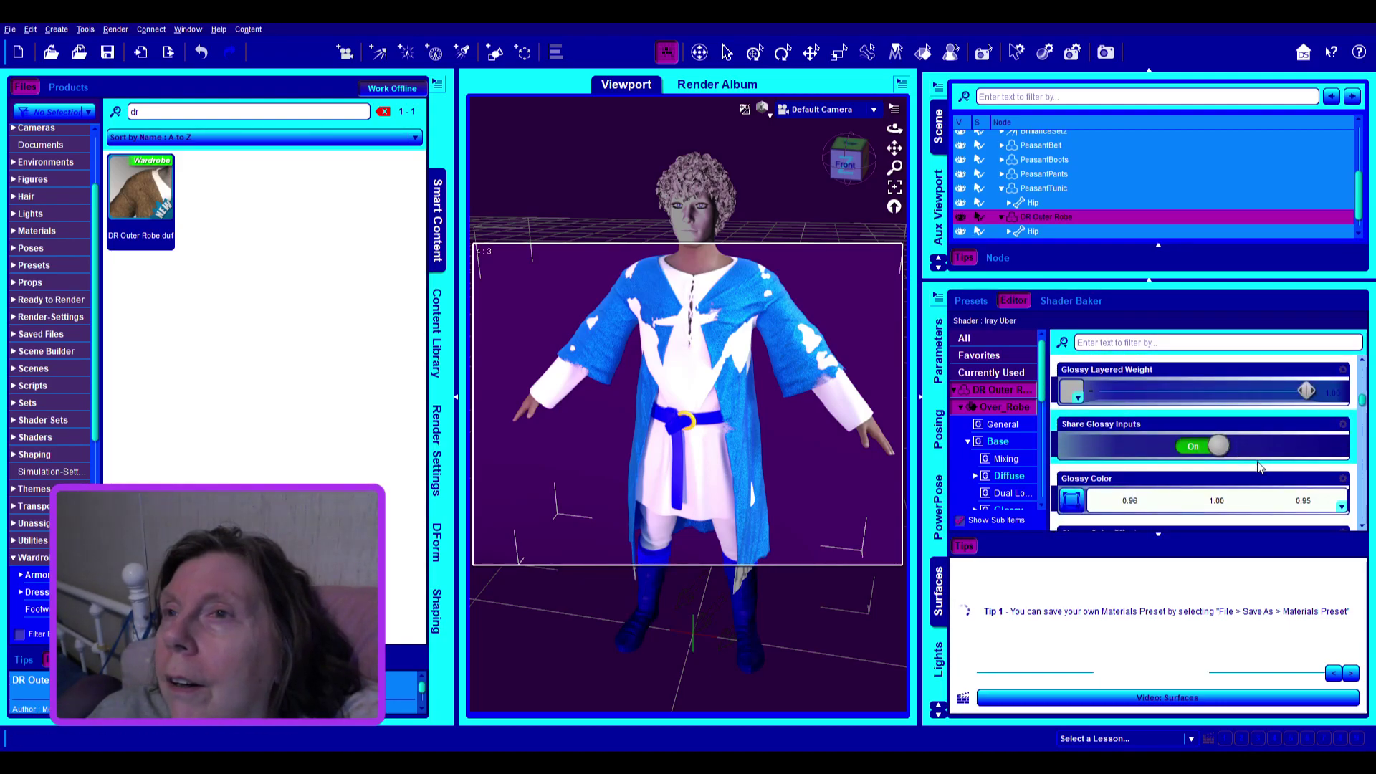
scroll(1262, 468, "down", 2)
scroll(1262, 468, "down", 6)
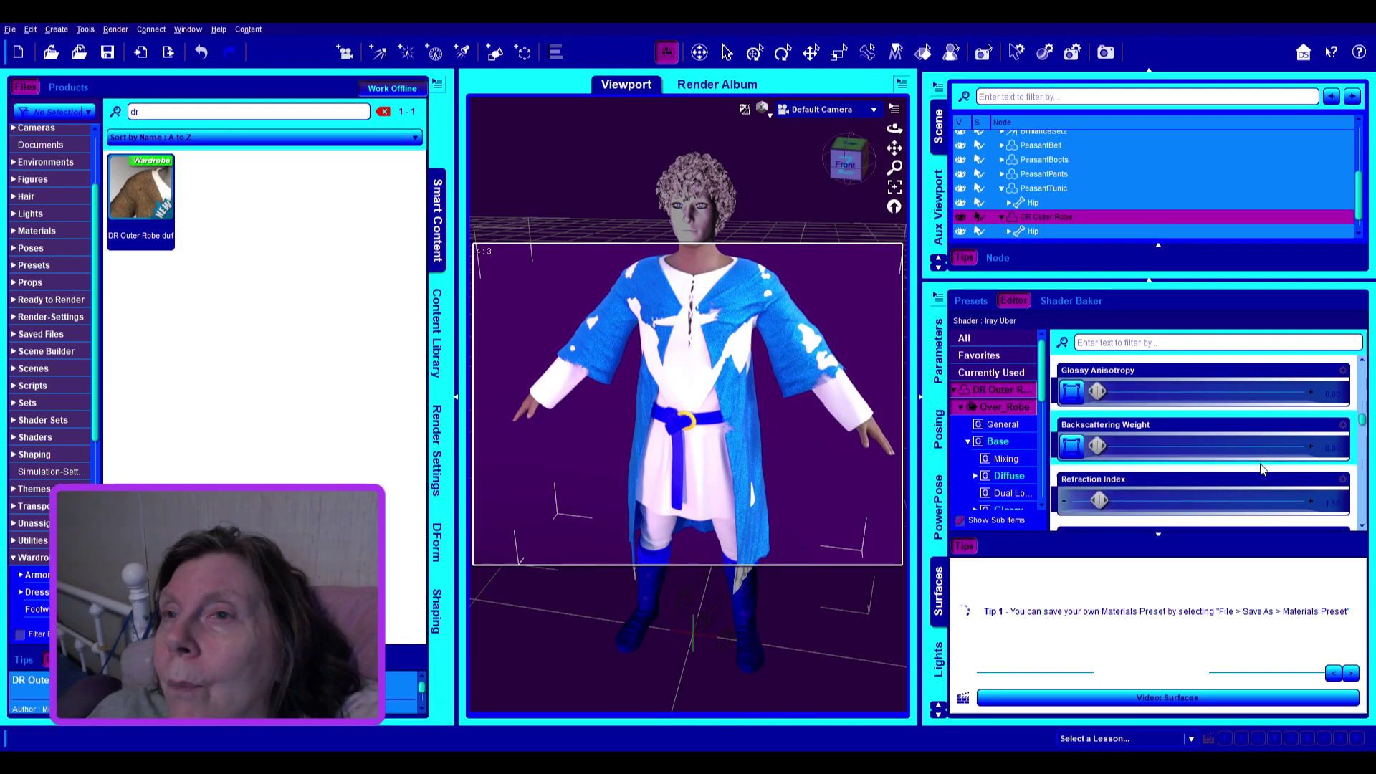
scroll(1261, 468, "down", 5)
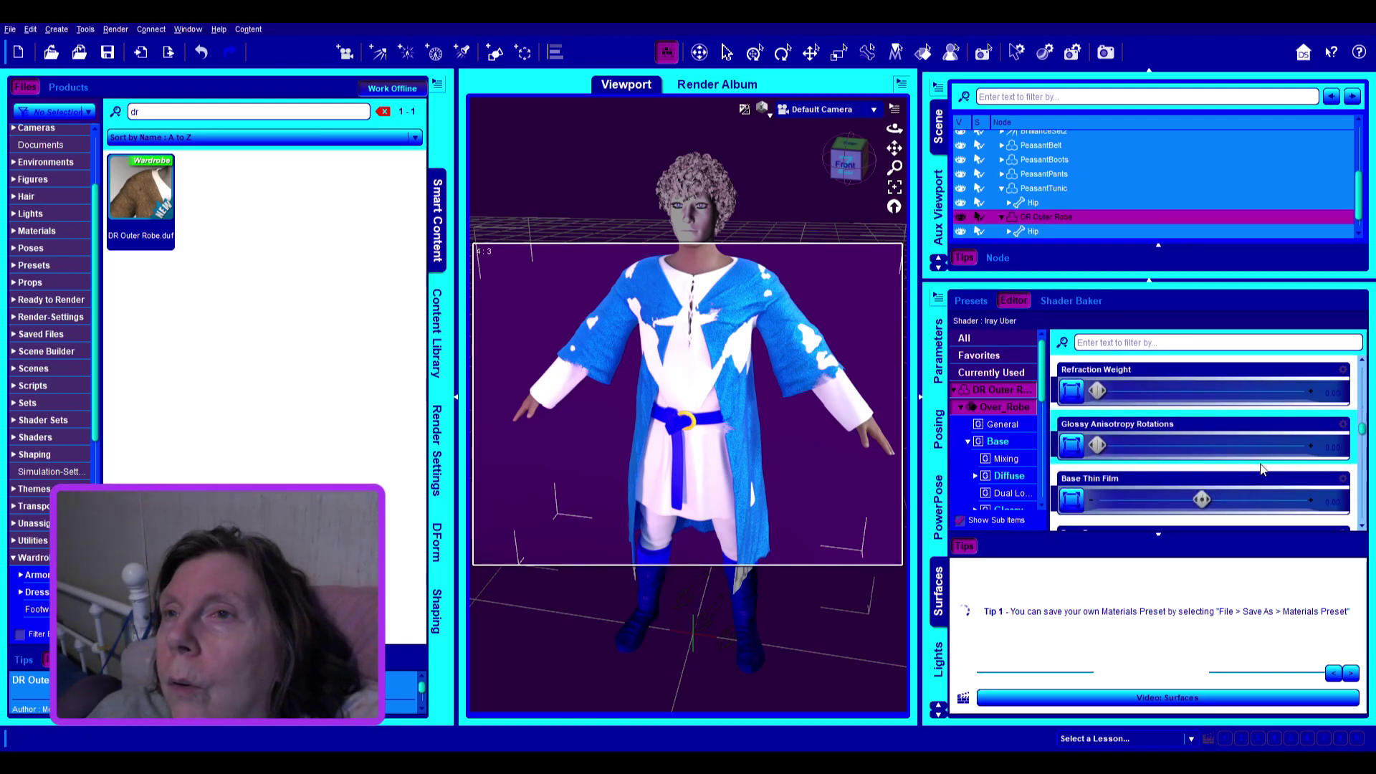
scroll(1262, 468, "down", 5)
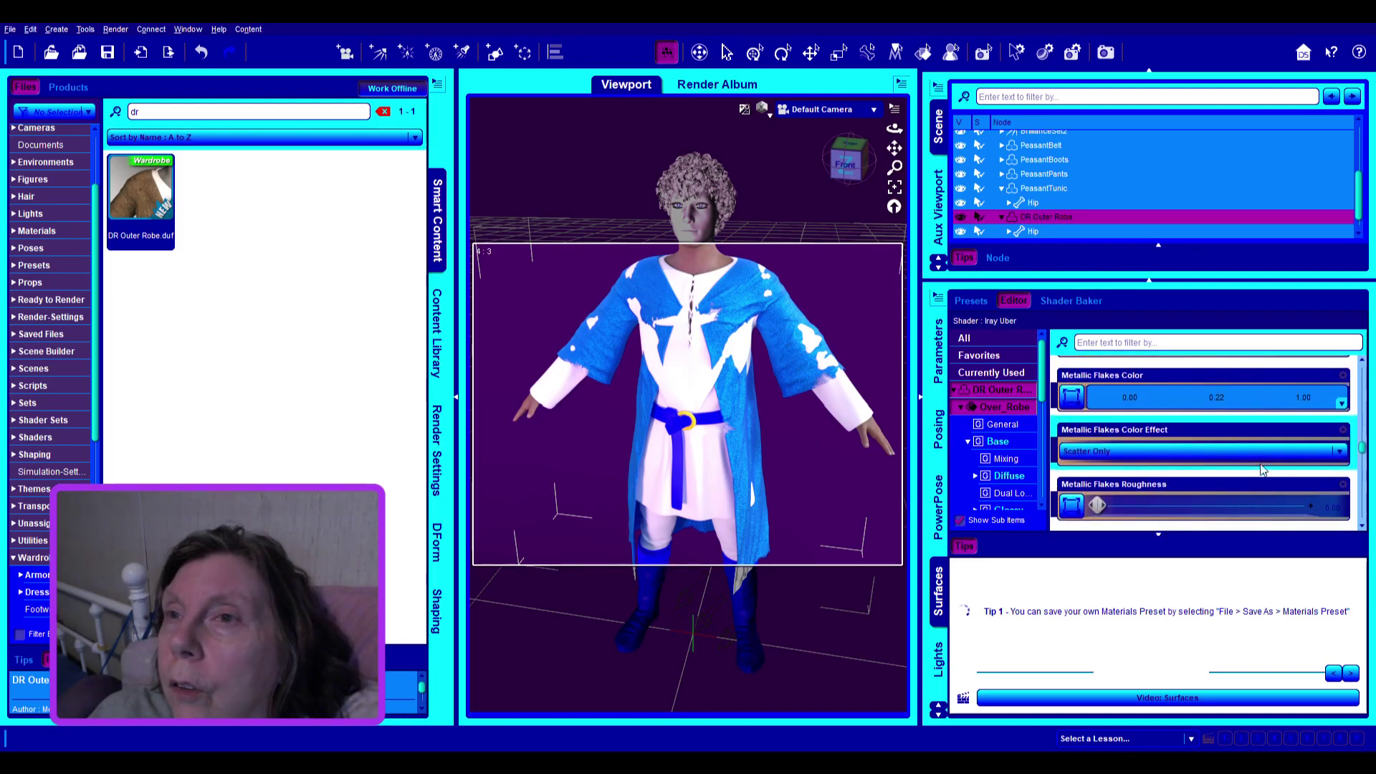
scroll(1262, 468, "down", 4)
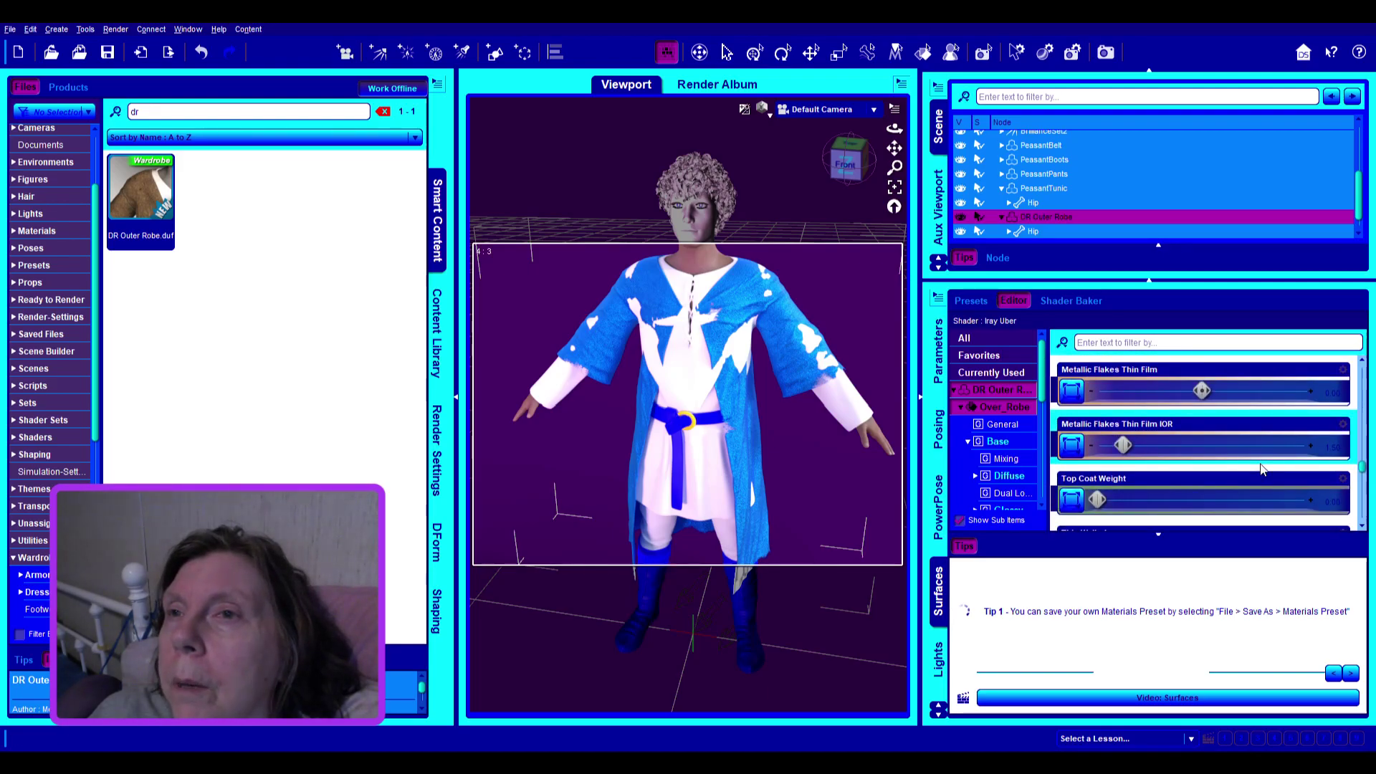
scroll(1261, 468, "down", 3)
scroll(1260, 468, "down", 1)
scroll(1262, 469, "down", 2)
scroll(1261, 468, "down", 4)
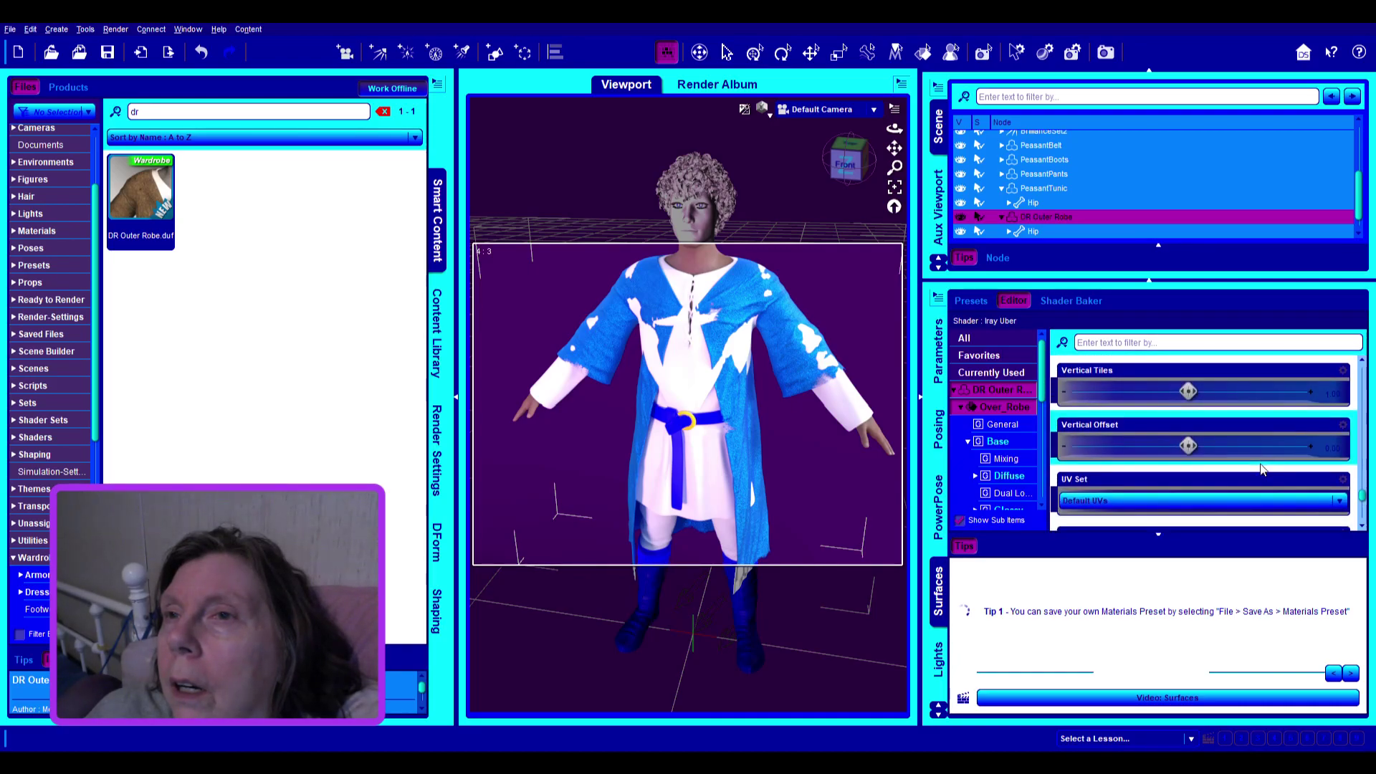
scroll(1262, 468, "down", 2)
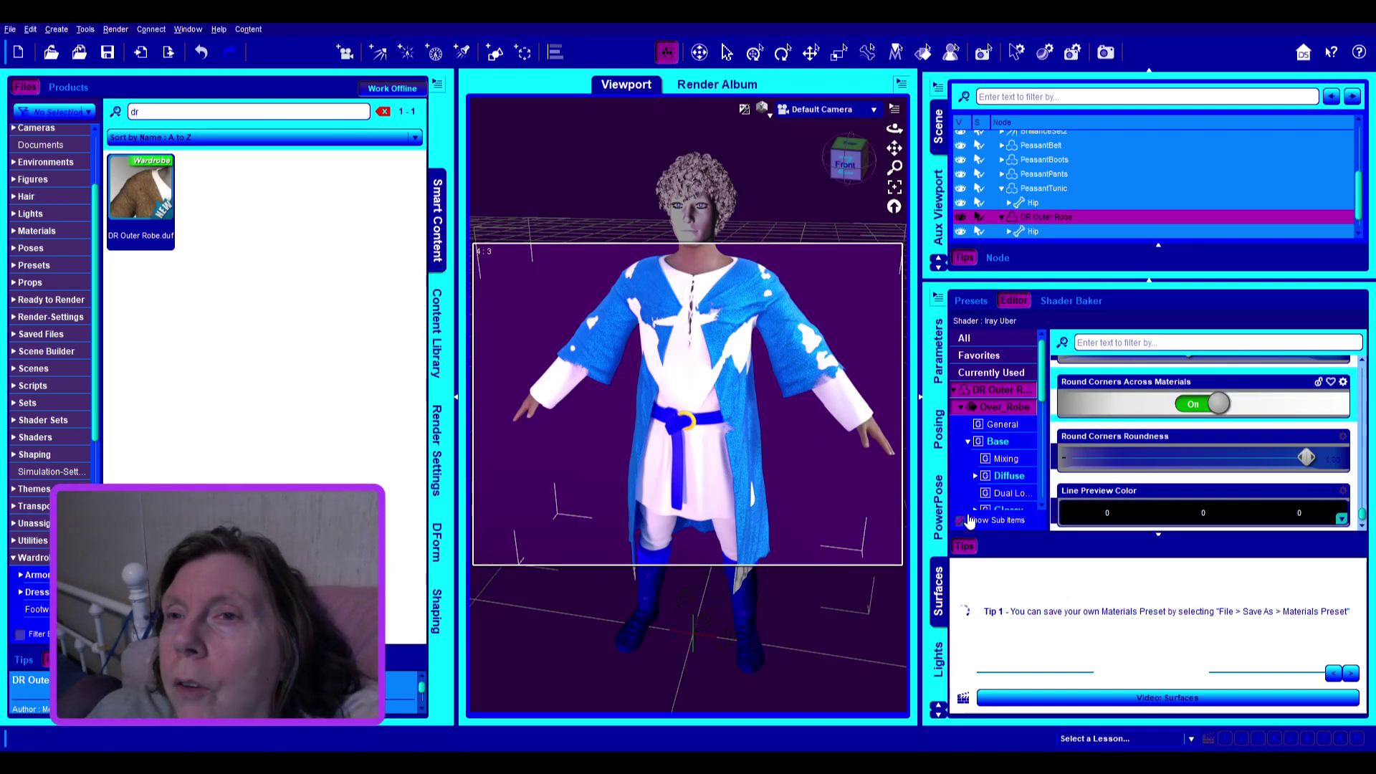
Increase the Smoothing Iterations in the DR Outer Robe's Mesh Smoothing parameters
left_click(938, 356)
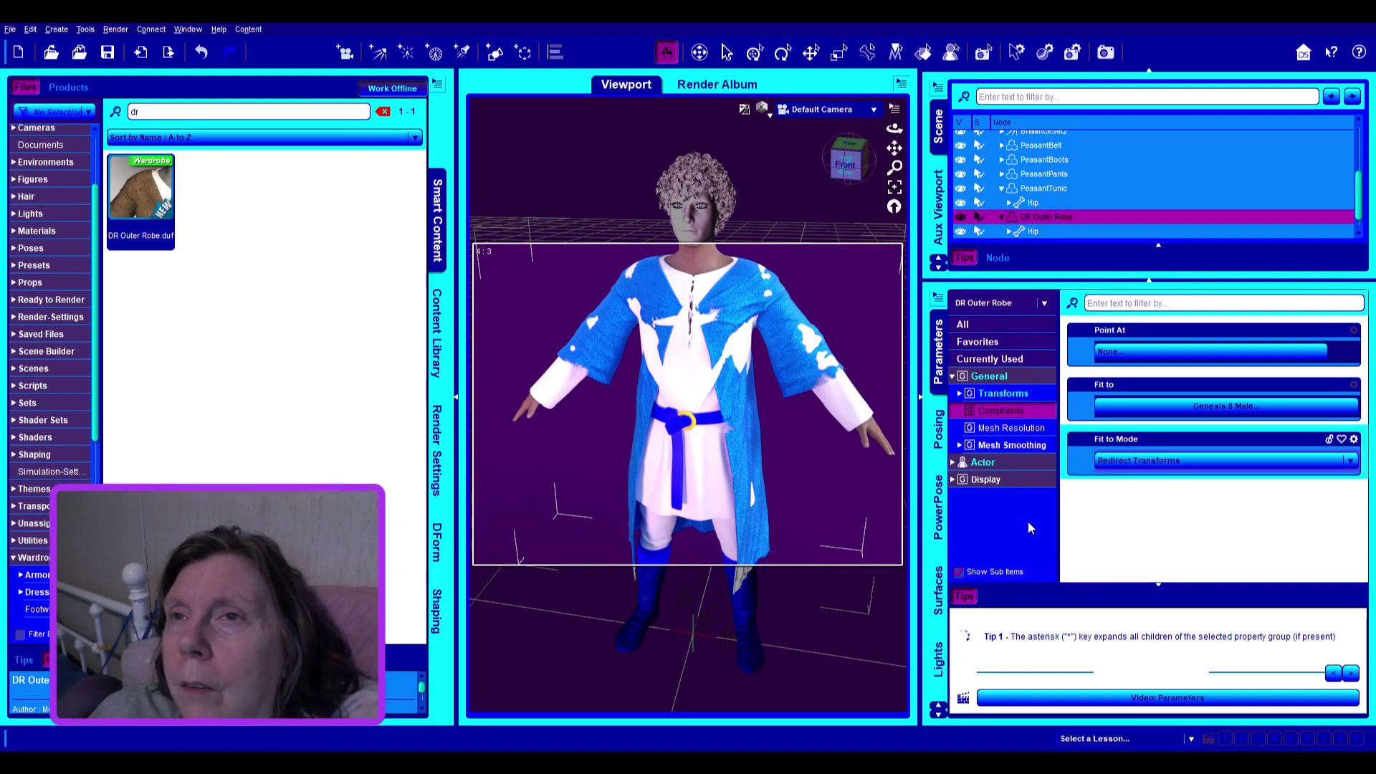
left_click(1024, 445)
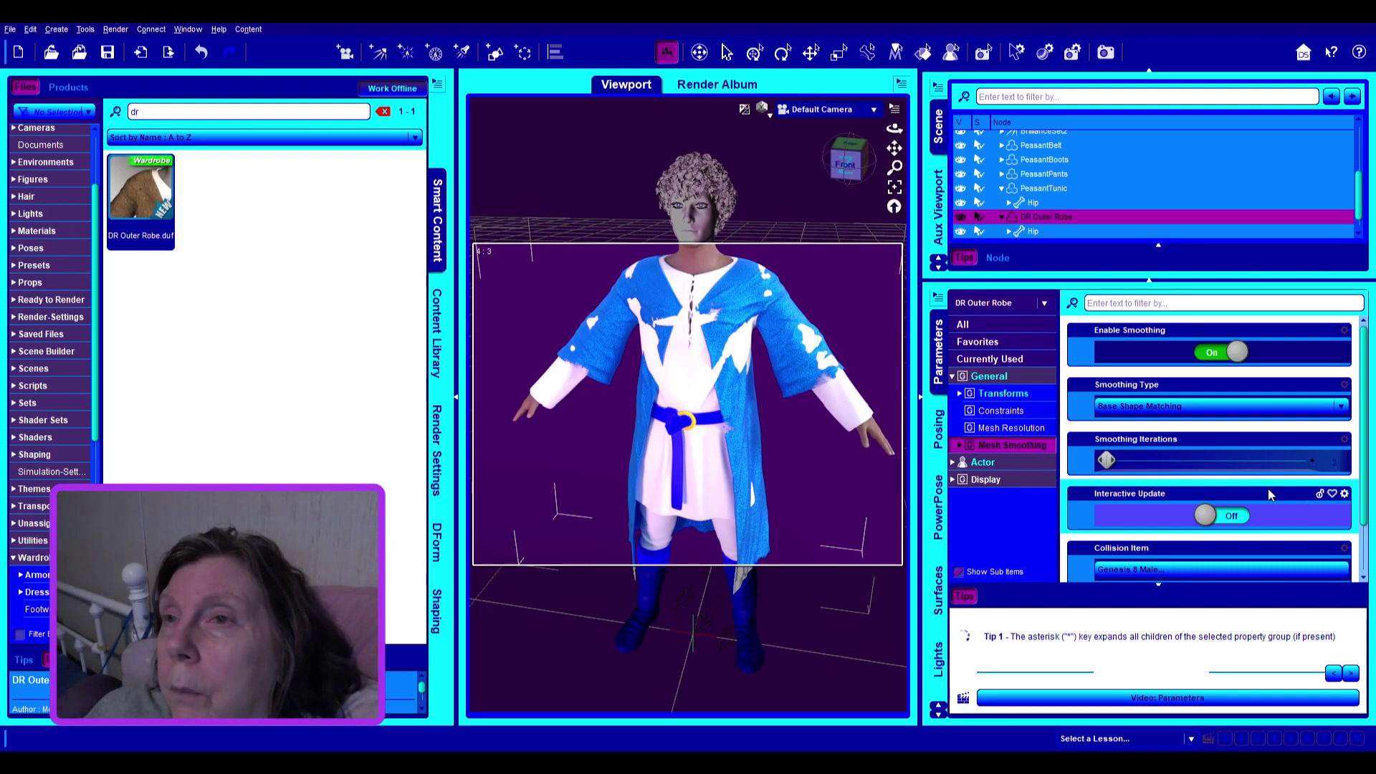
left_click(1313, 463)
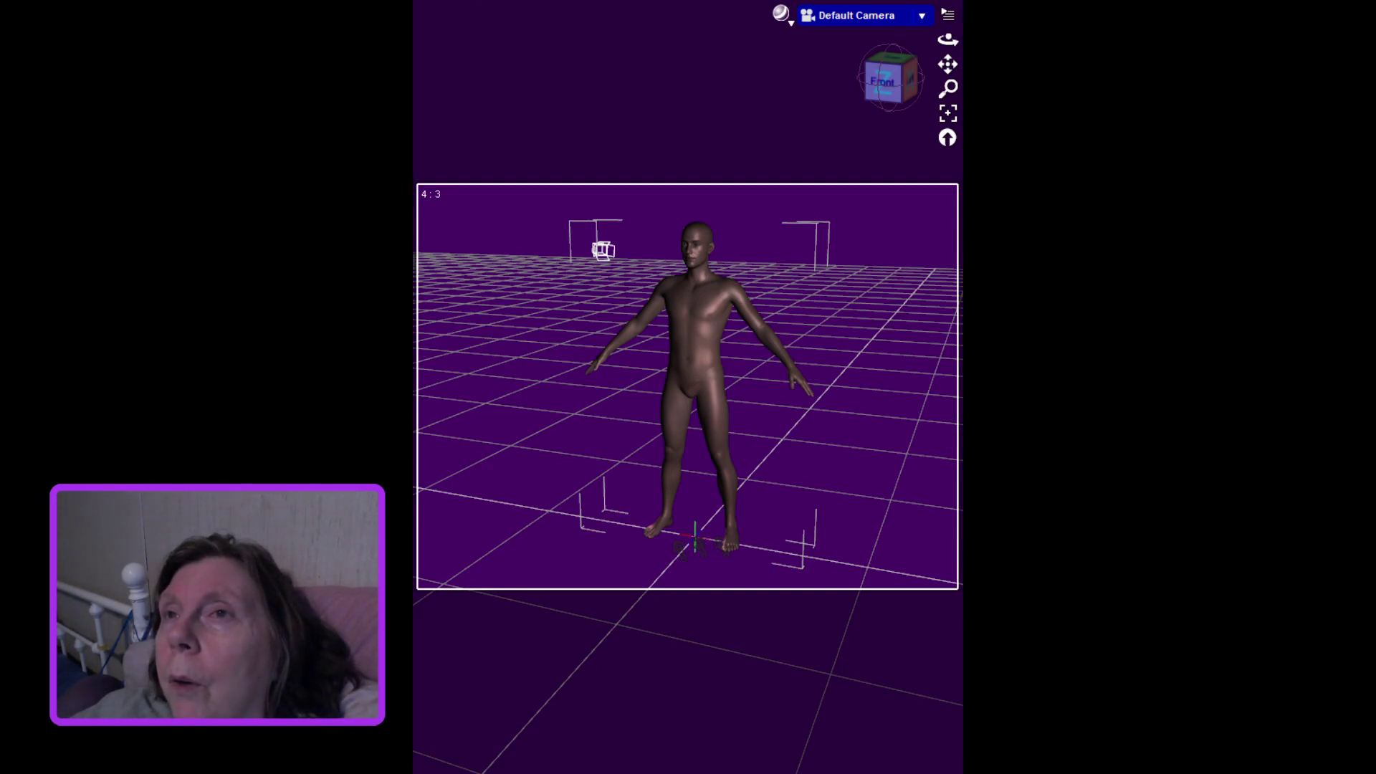
Examine the figure in the viewport, from the full body to close views of the head, shoulders and belt
scroll(688, 387, "up", 5)
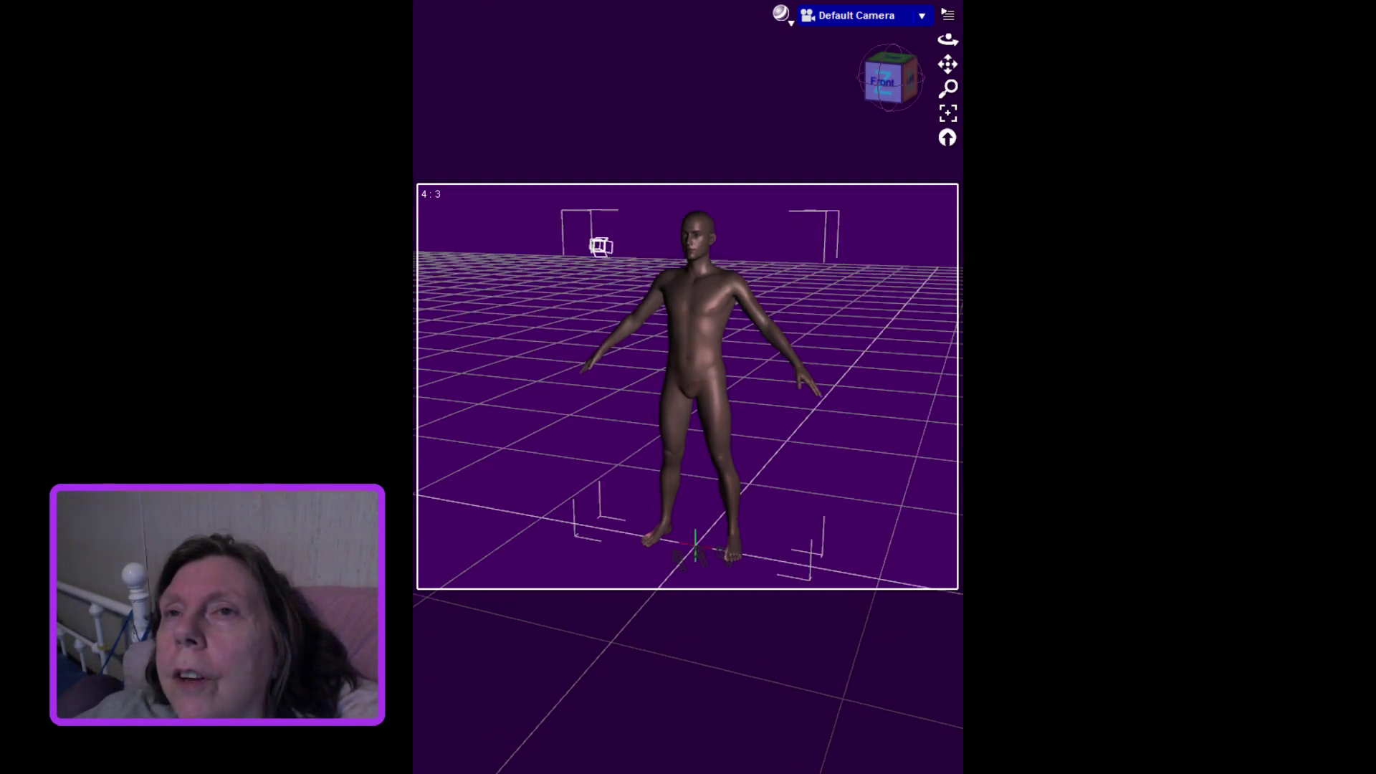
left_click_drag(948, 65, 947, 194)
scroll(688, 388, "up", 3)
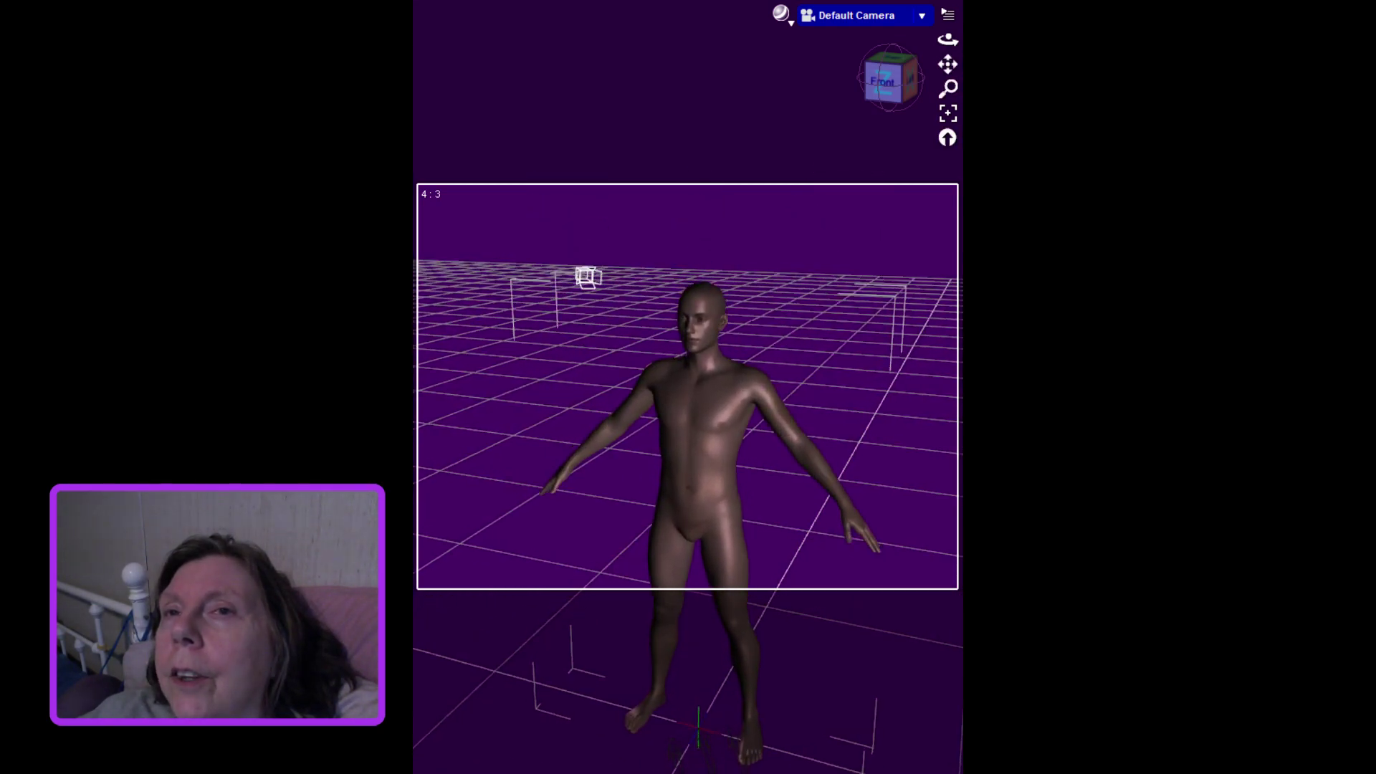
left_click_drag(947, 65, 947, 115)
scroll(689, 387, "up", 3)
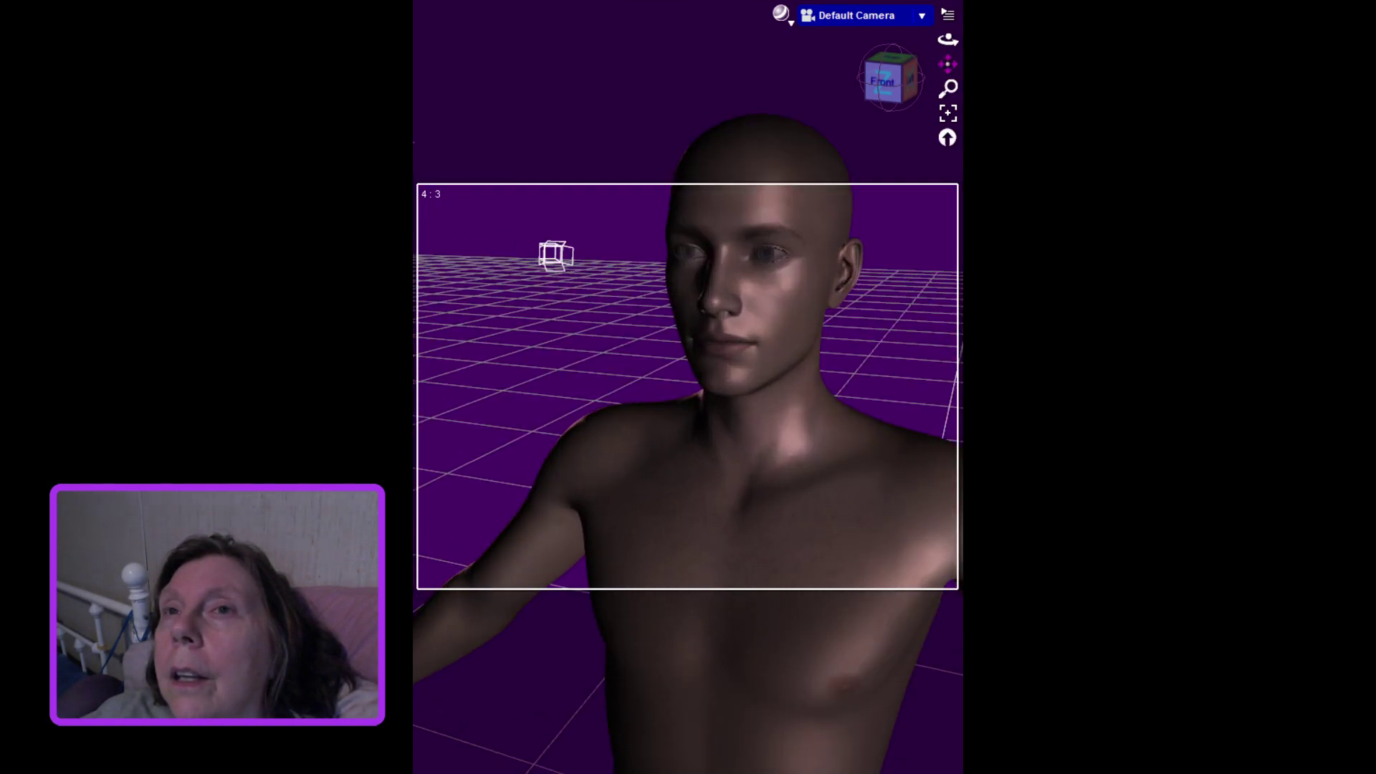
left_click_drag(948, 64, 948, 136)
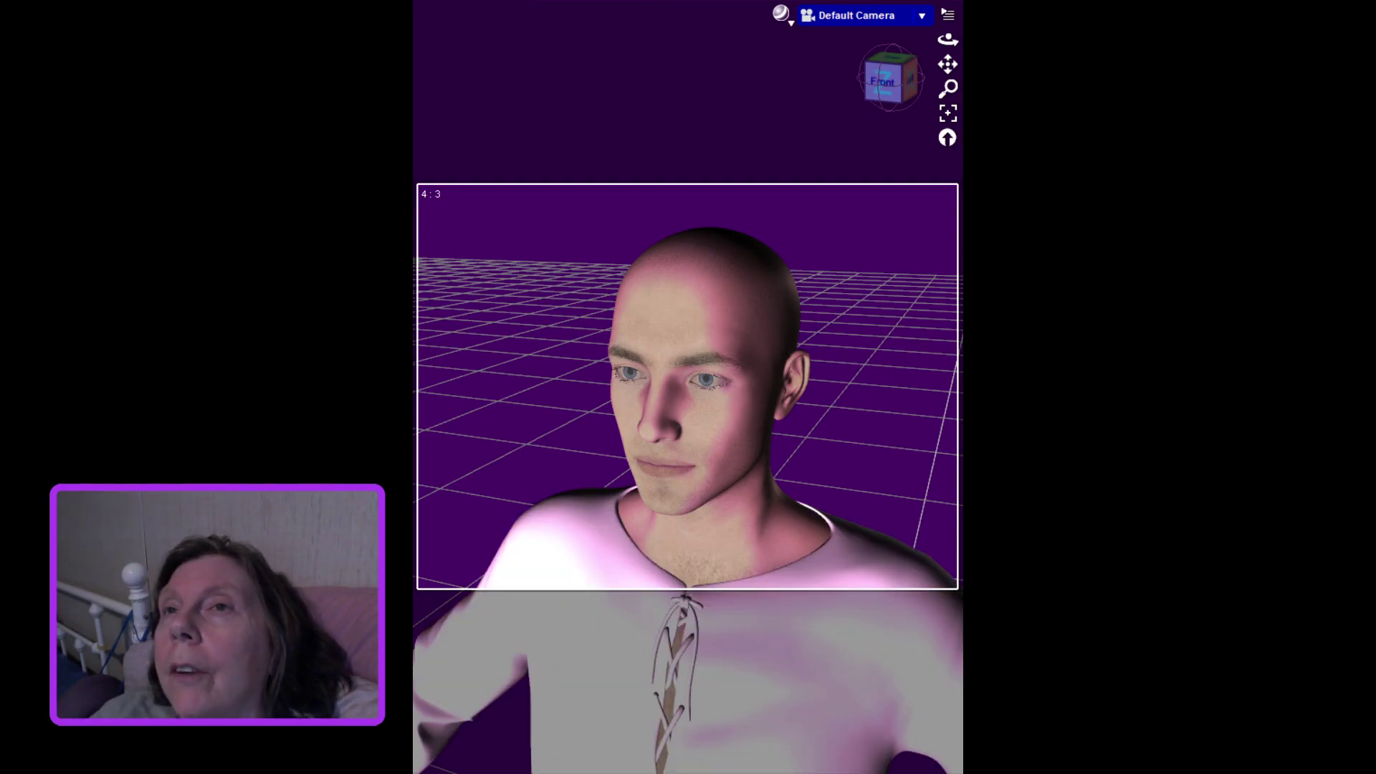
mouse_move(948, 40)
left_mouse_down()
mouse_move(931, 40)
mouse_move(957, 40)
mouse_move(947, 57)
mouse_move(947, 30)
left_mouse_up()
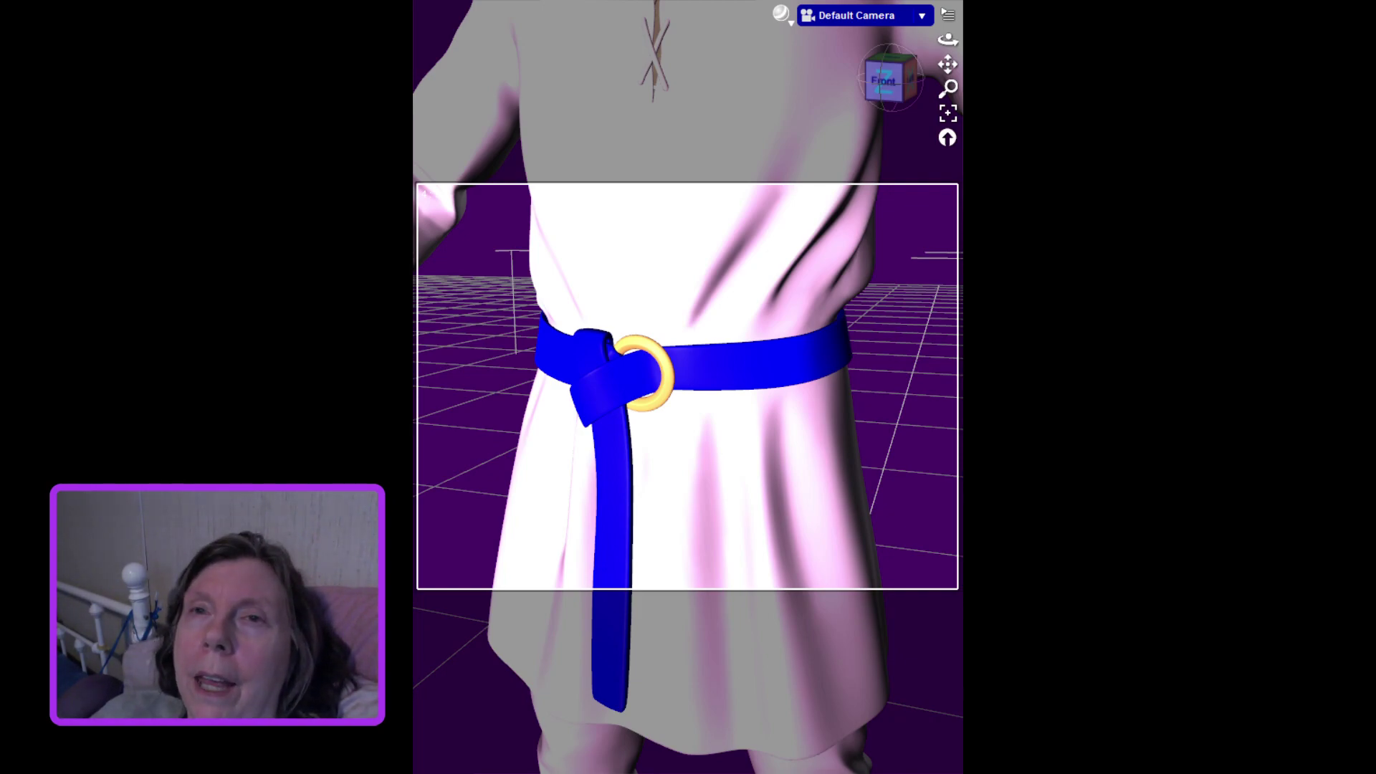
mouse_move(948, 64)
left_mouse_down()
mouse_move(947, 39)
mouse_move(947, 65)
left_mouse_up()
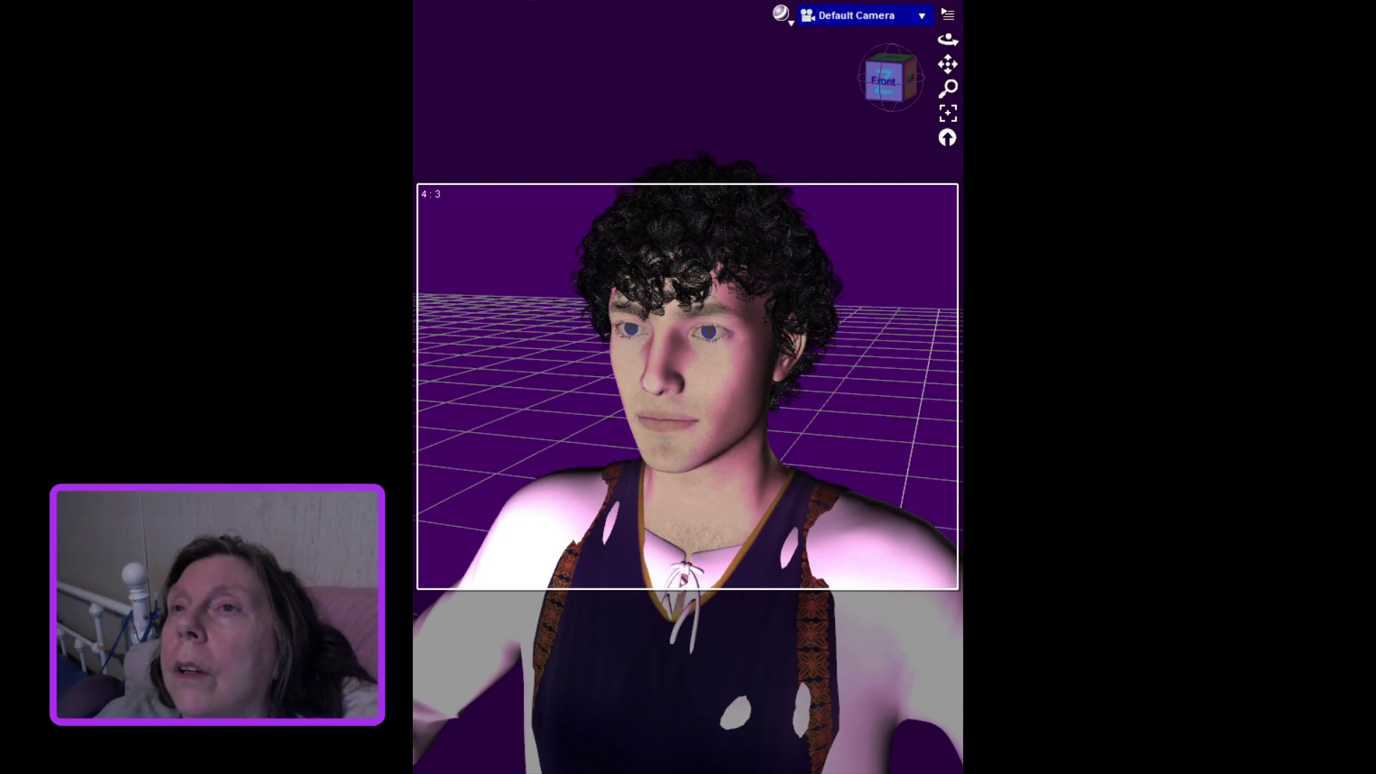
Delete the dark sleeveless overgarment with orange trim and check the green robe's fit over the peasant outfit
key("Delete")
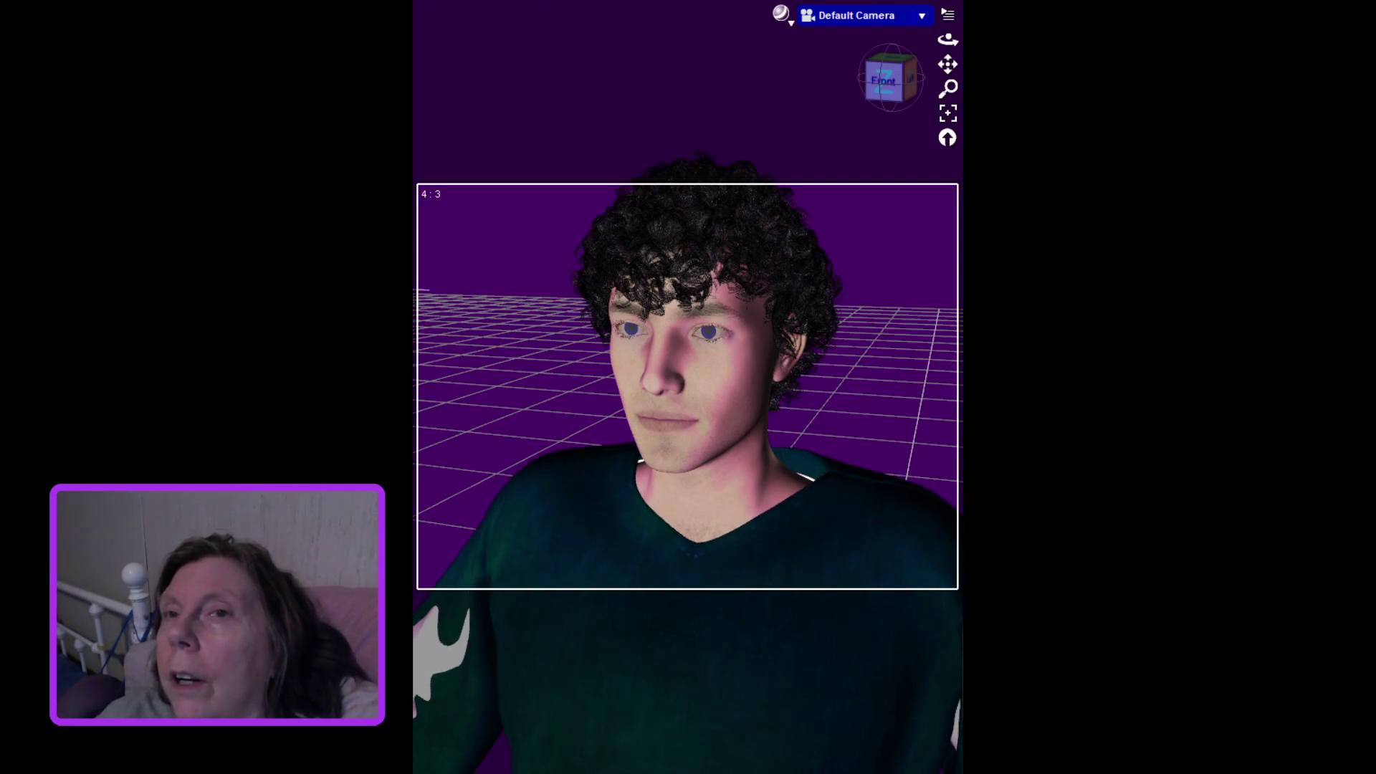
scroll(688, 387, "up", 2)
scroll(688, 387, "down", 5)
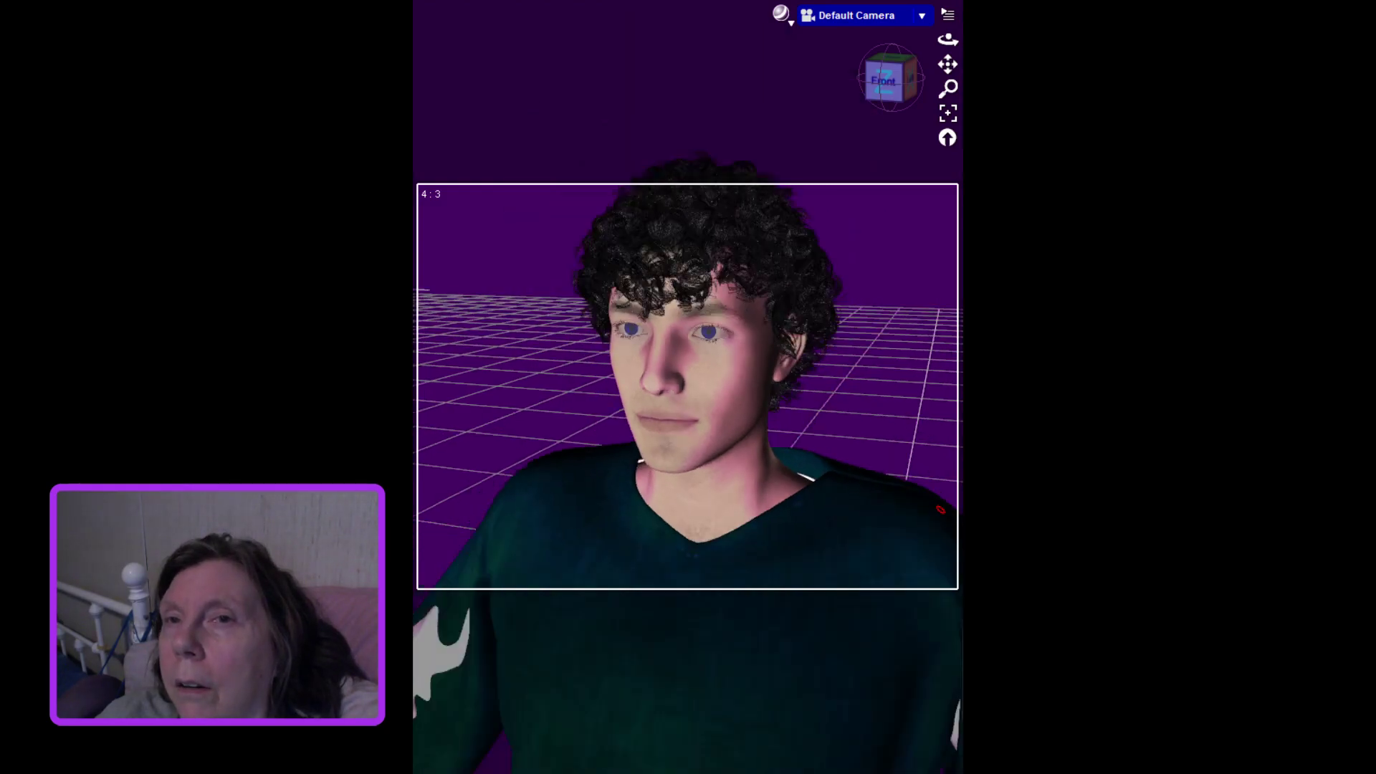
scroll(688, 387, "down", 3)
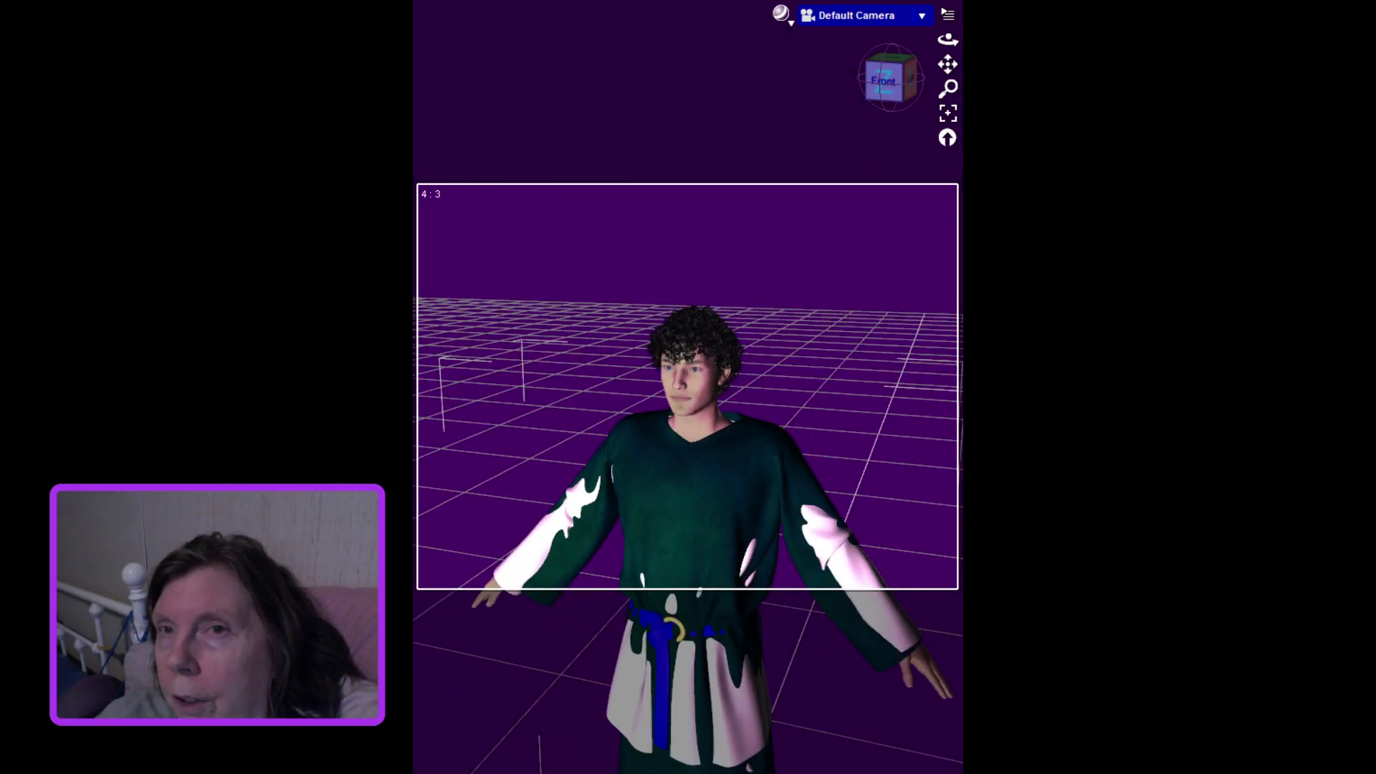
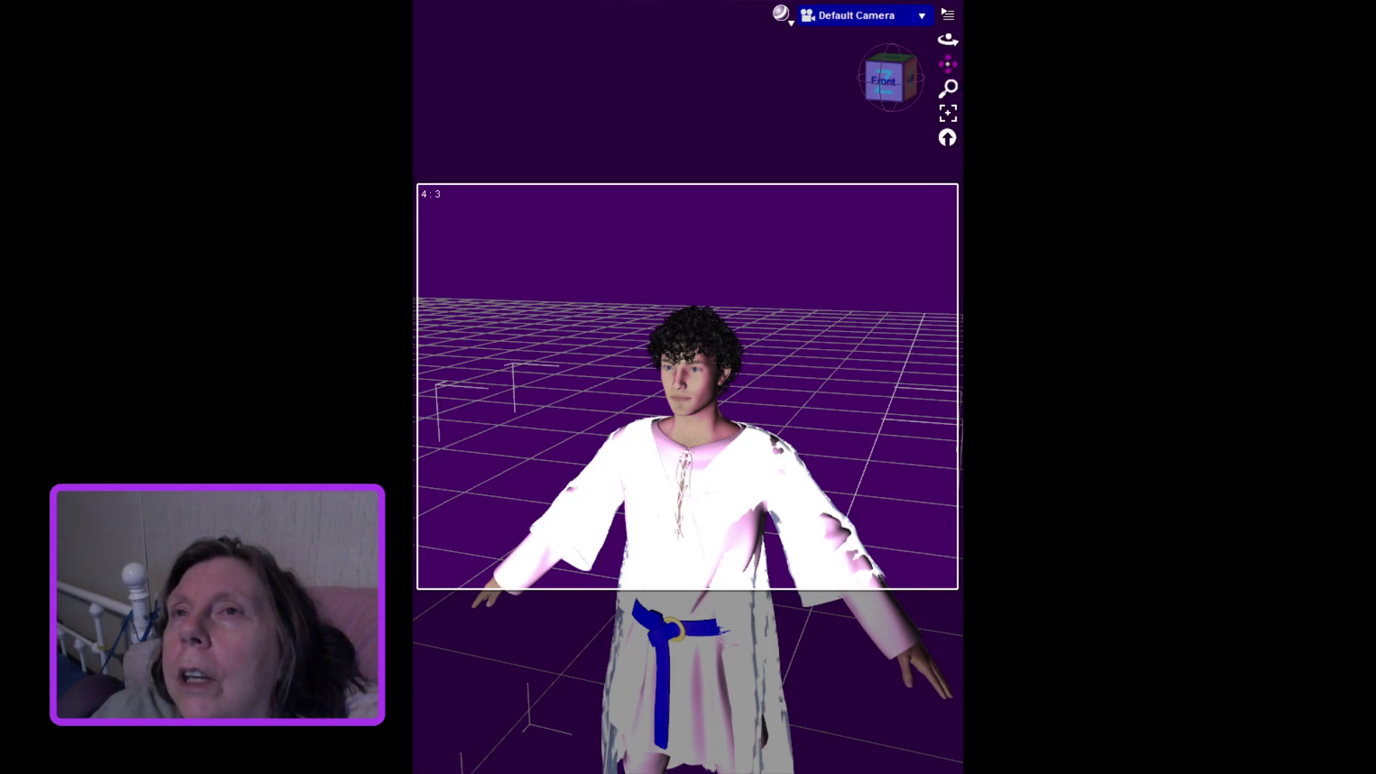
Examine the white robe and the figure's pose from the head to the boots and from several sides
left_click_drag(947, 64, 948, 5)
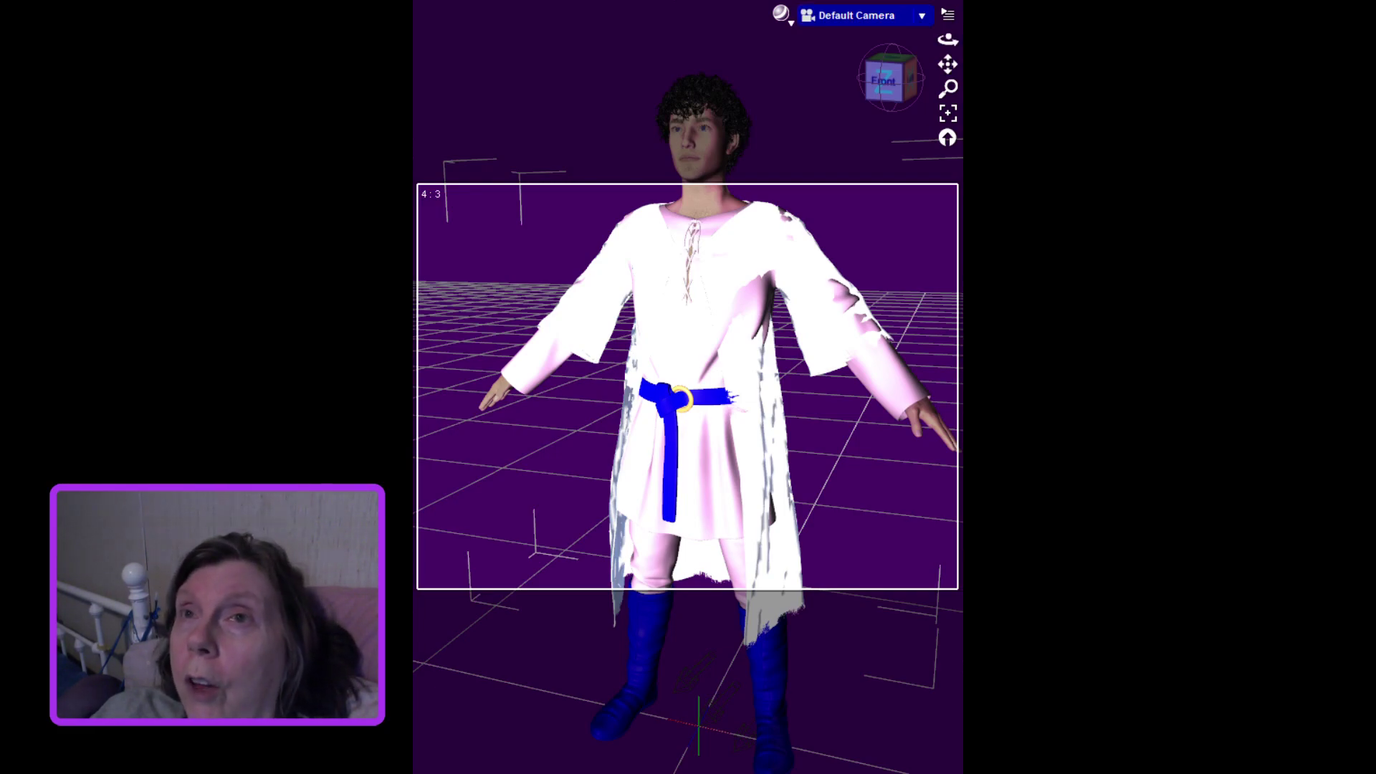
left_click_drag(947, 65, 948, 189)
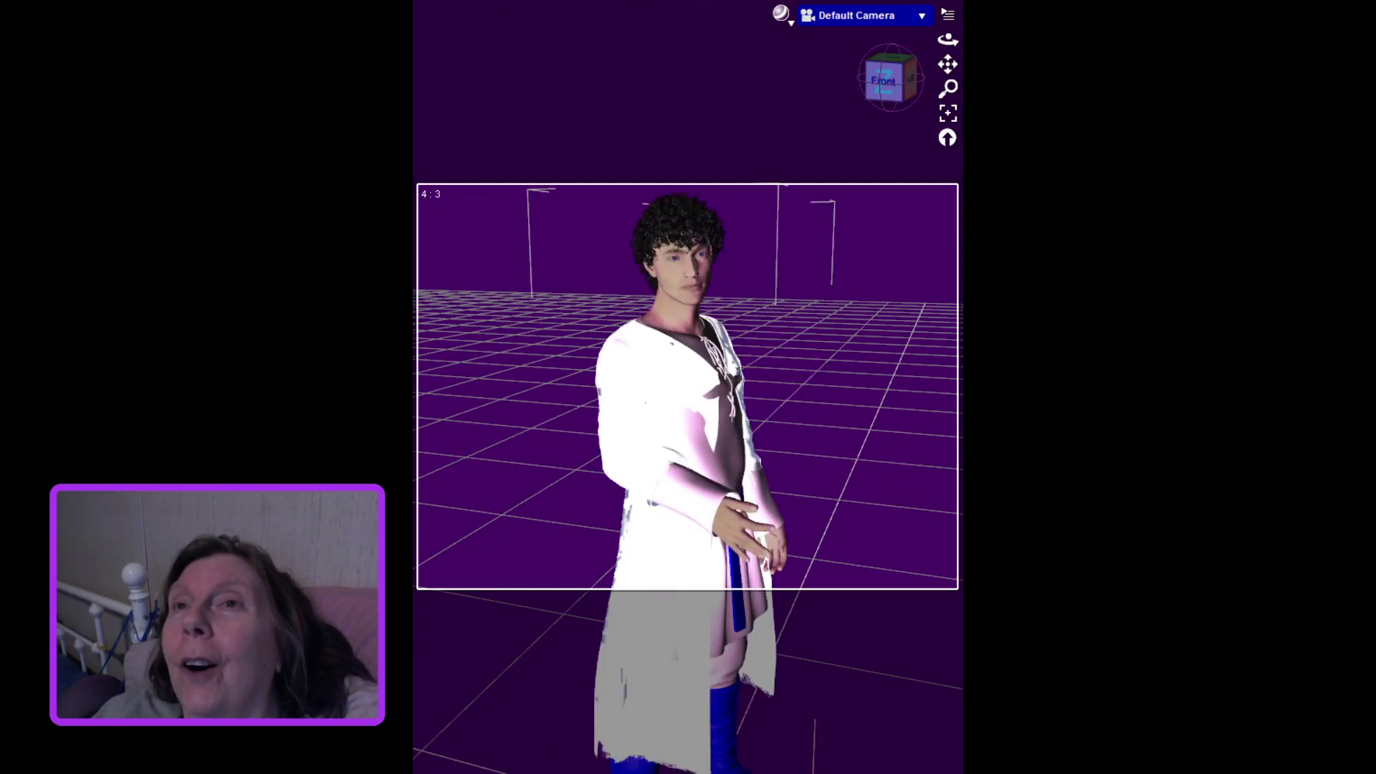
mouse_move(948, 39)
left_mouse_down()
mouse_move(833, 39)
mouse_move(932, 39)
left_mouse_up()
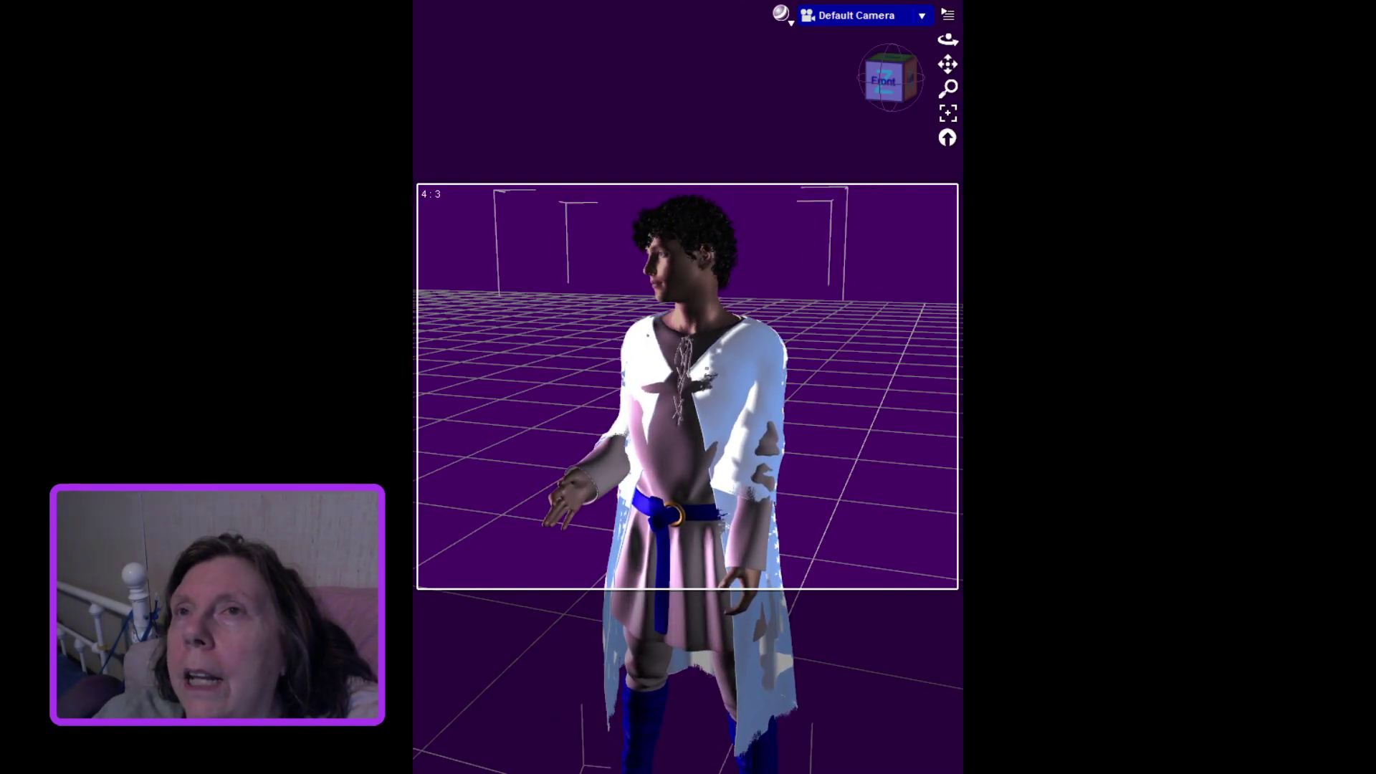
left_click_drag(948, 39, 980, 38)
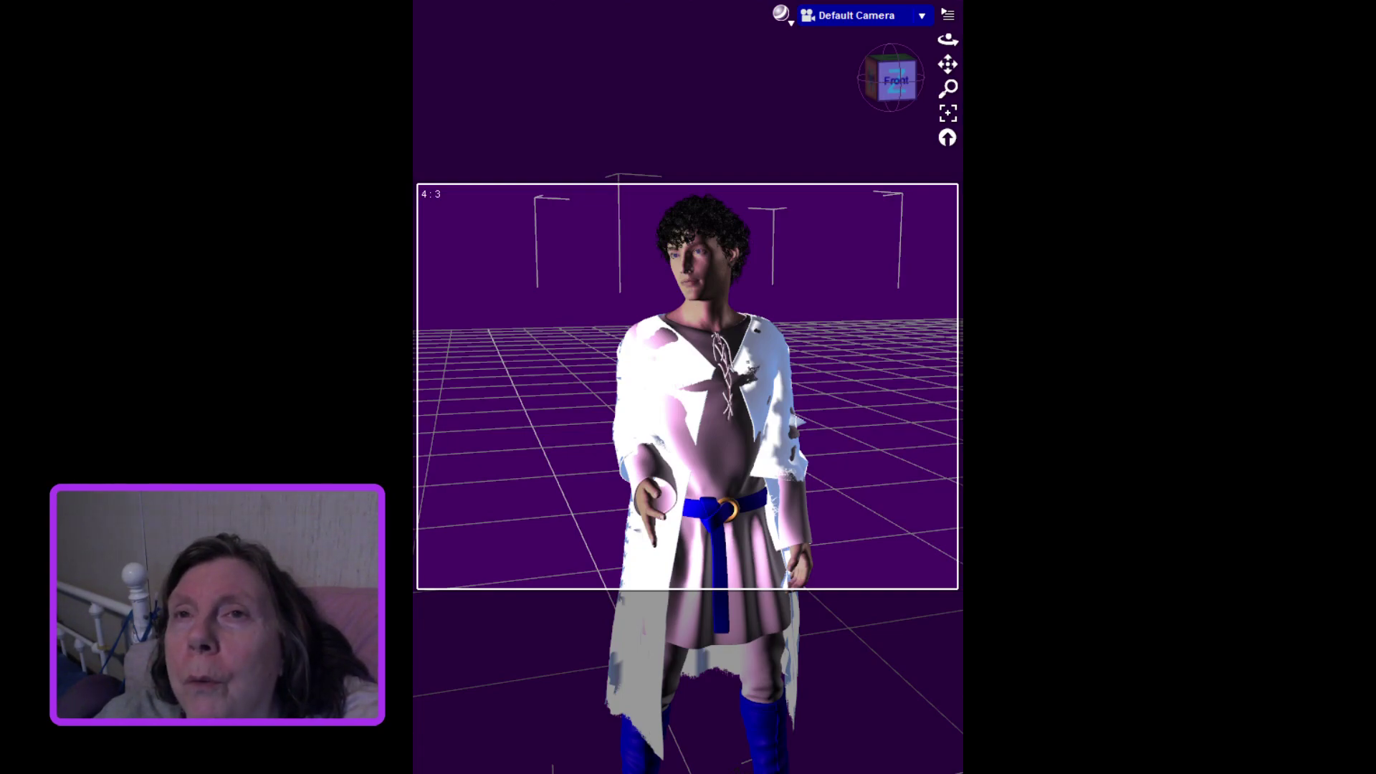
Frame the whole posed figure from head to boots within the 4:3 render frame
scroll(689, 387, "down", 2)
scroll(689, 430, "down", 3)
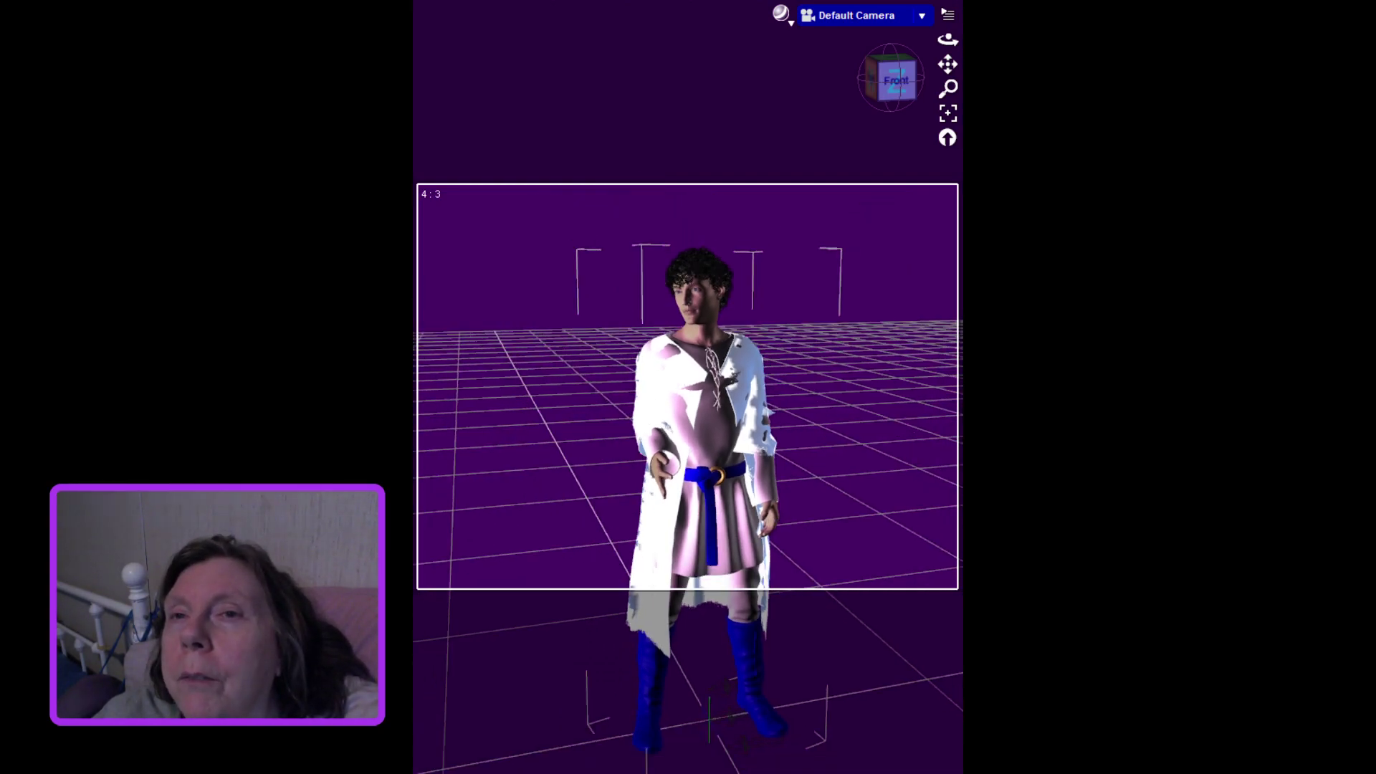
left_click_drag(948, 65, 948, 26)
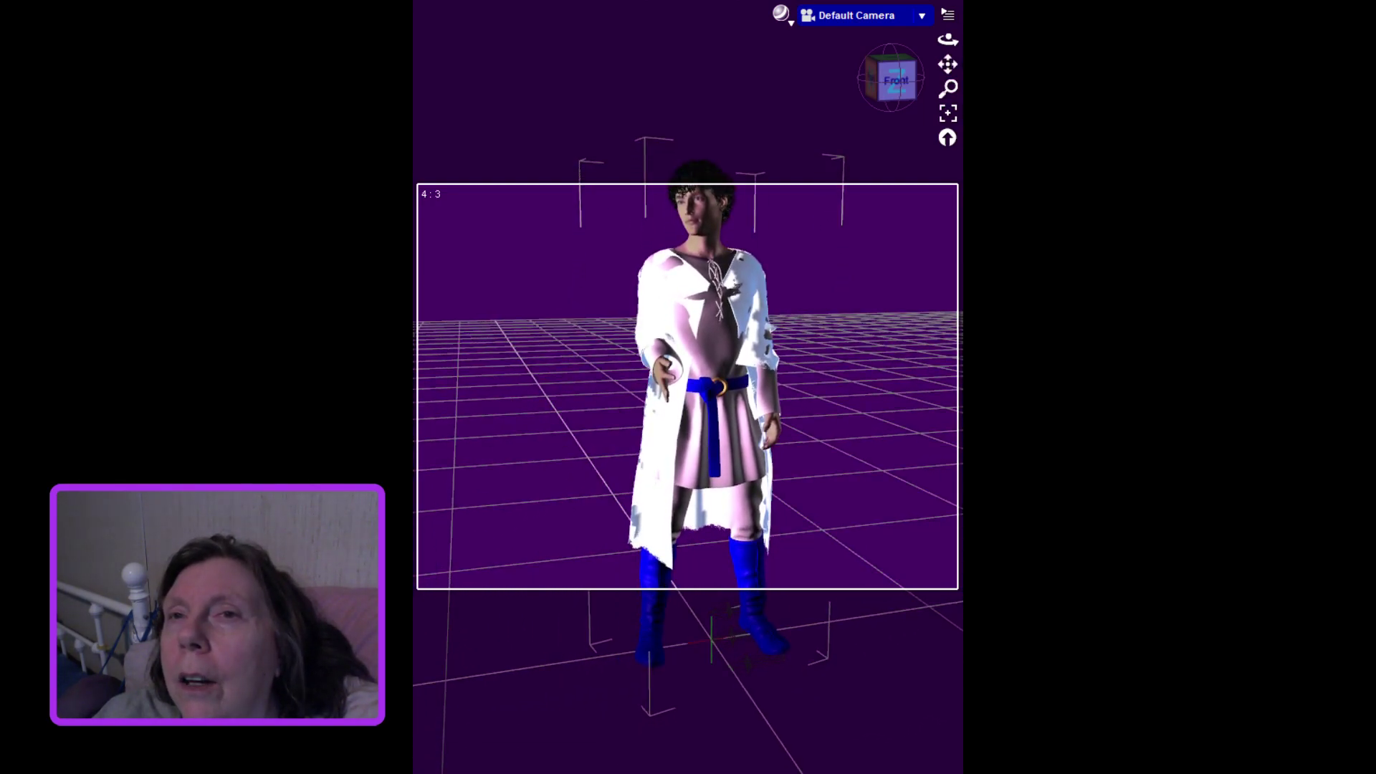
scroll(688, 430, "down", 2)
scroll(688, 401, "down", 2)
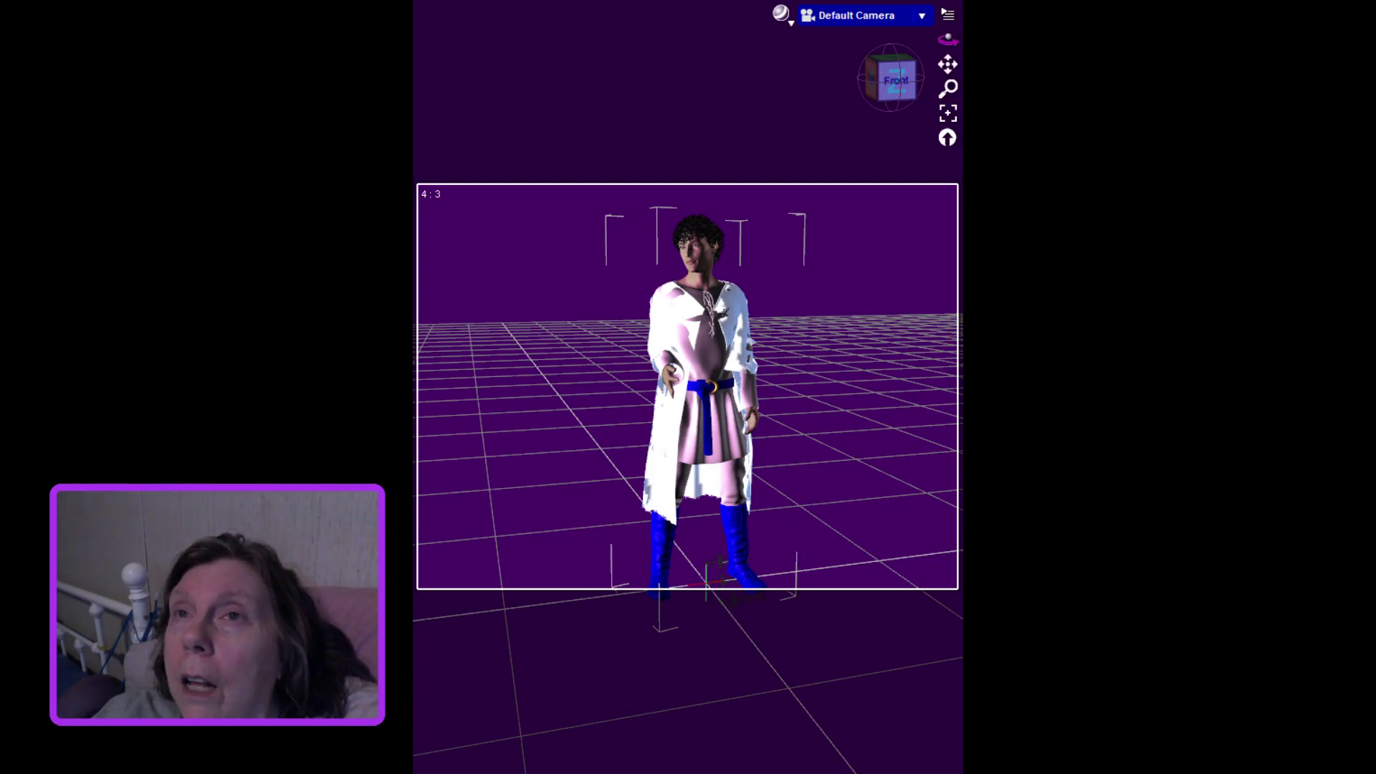
left_click_drag(948, 65, 950, 42)
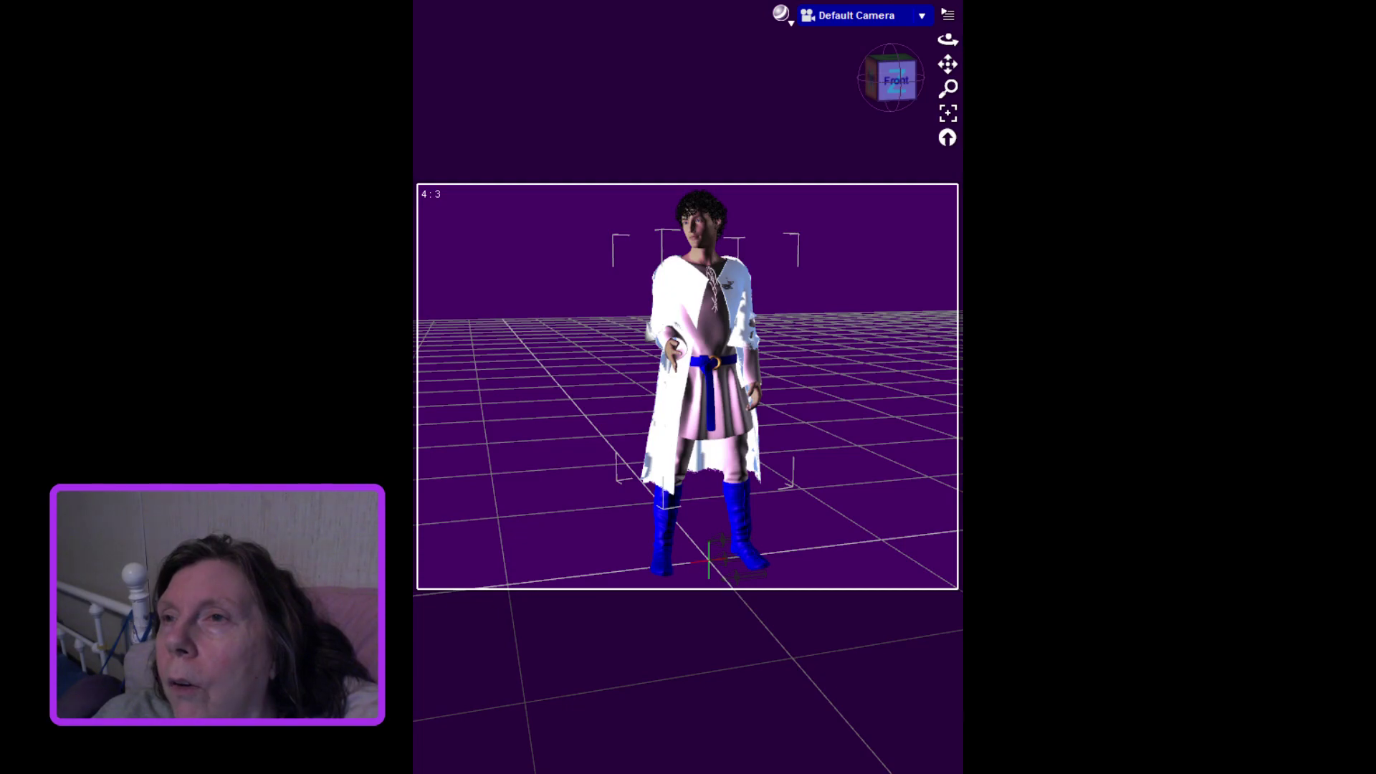
Inspect the robe and belt up close, and reframe the full figure from a slightly higher angle
scroll(688, 387, "up", 2)
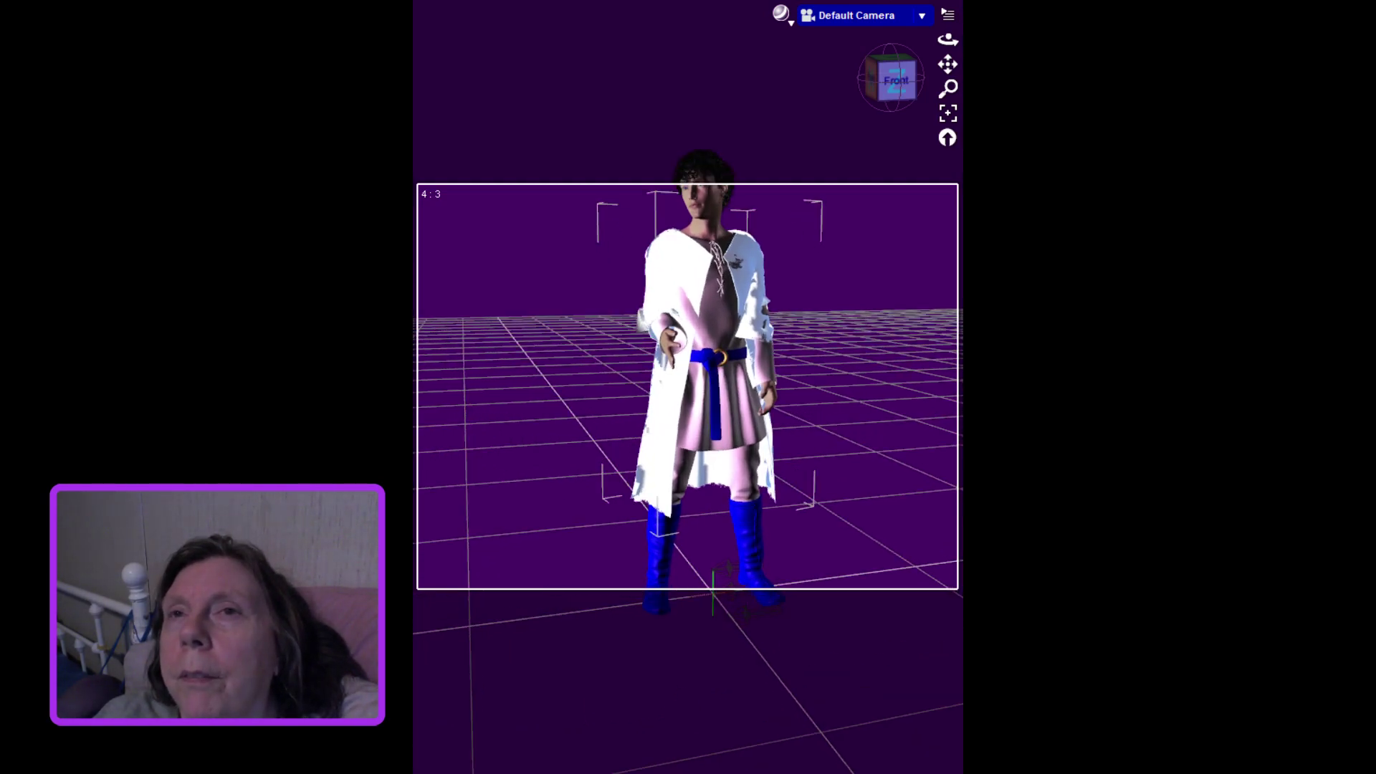
scroll(688, 387, "up", 5)
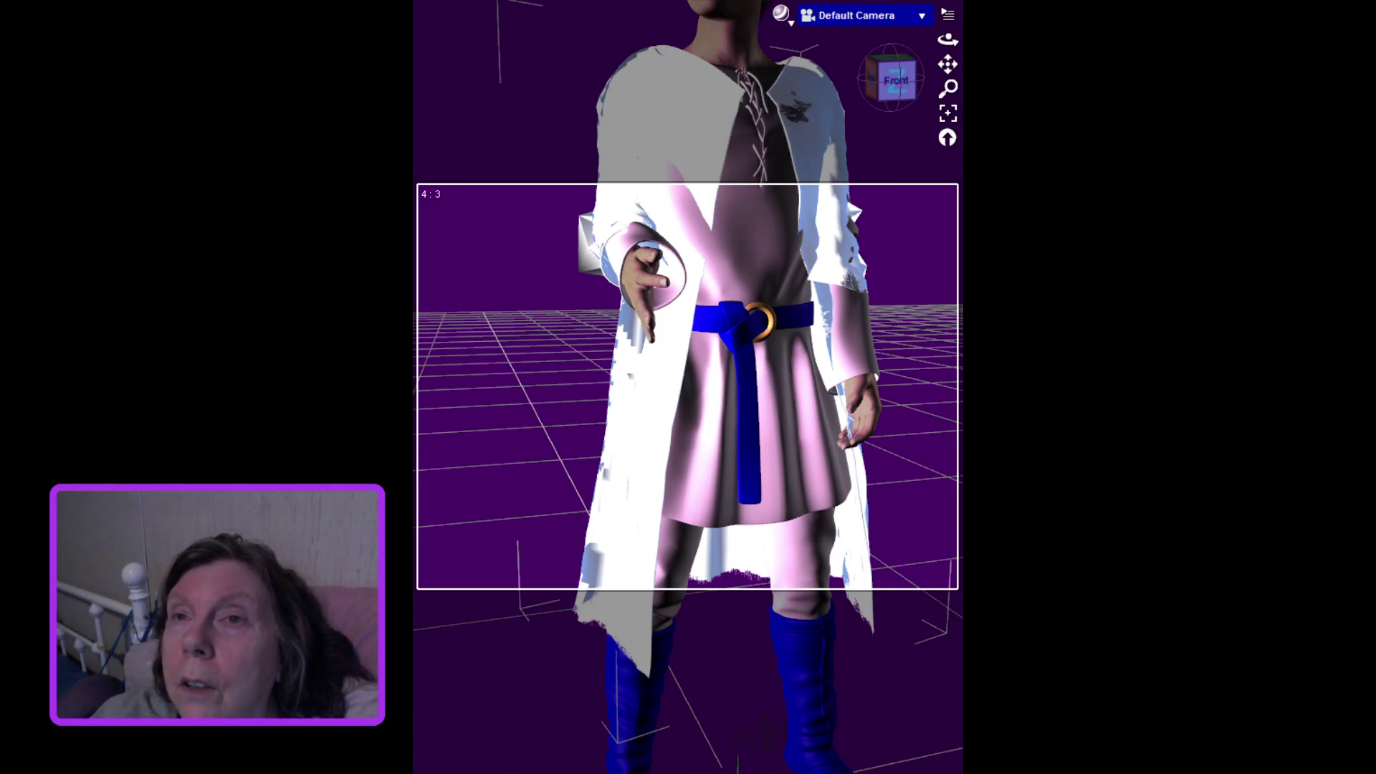
scroll(688, 387, "down", 2)
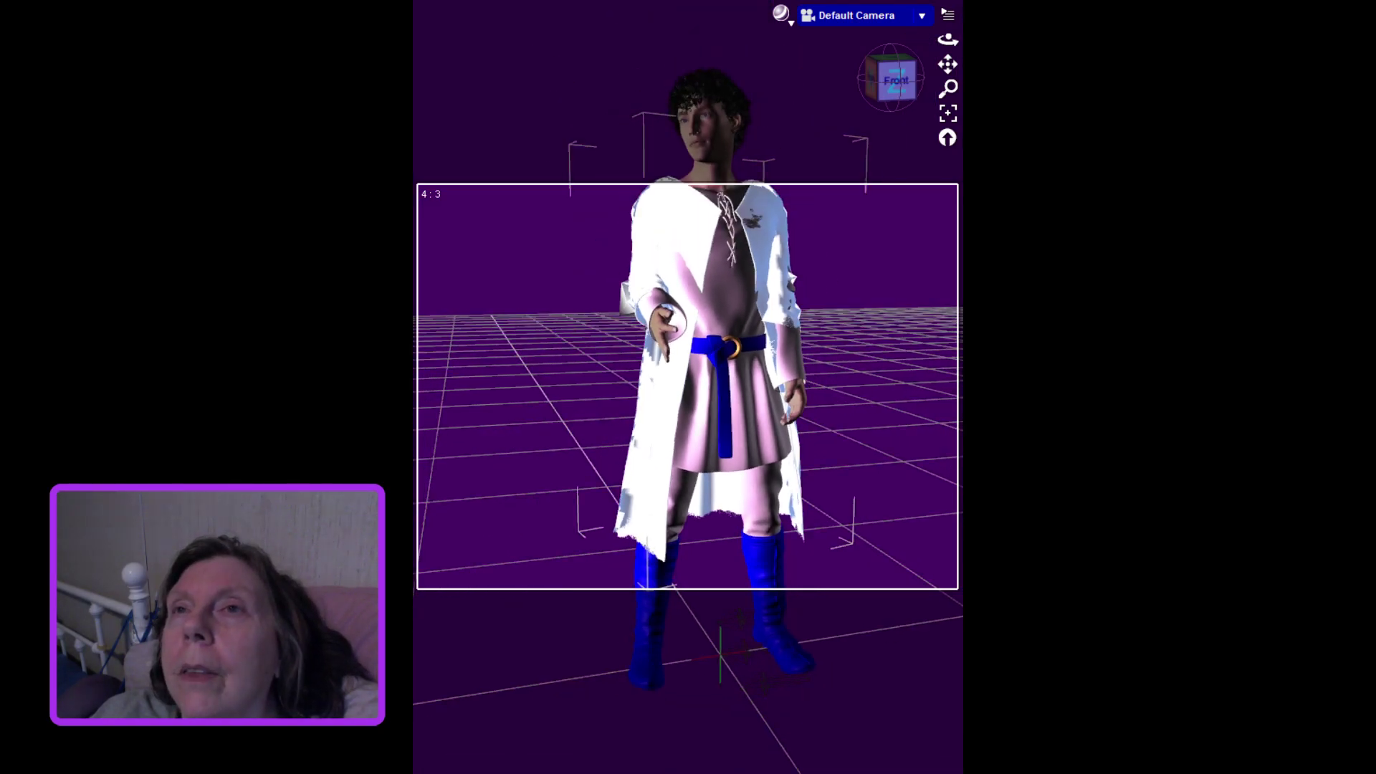
mouse_move(948, 39)
left_mouse_down()
mouse_move(948, 83)
mouse_move(948, 57)
left_mouse_up()
scroll(688, 387, "up", 2)
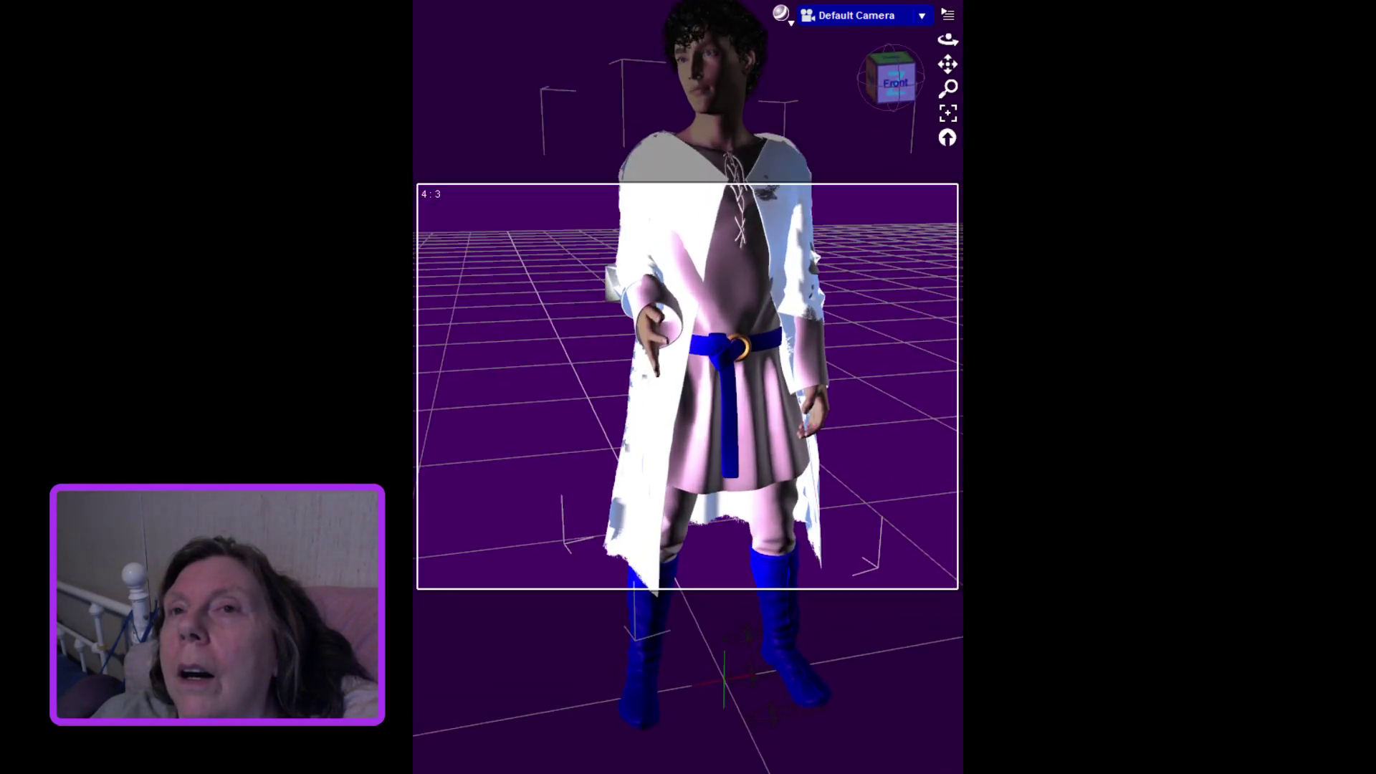
scroll(688, 387, "down", 3)
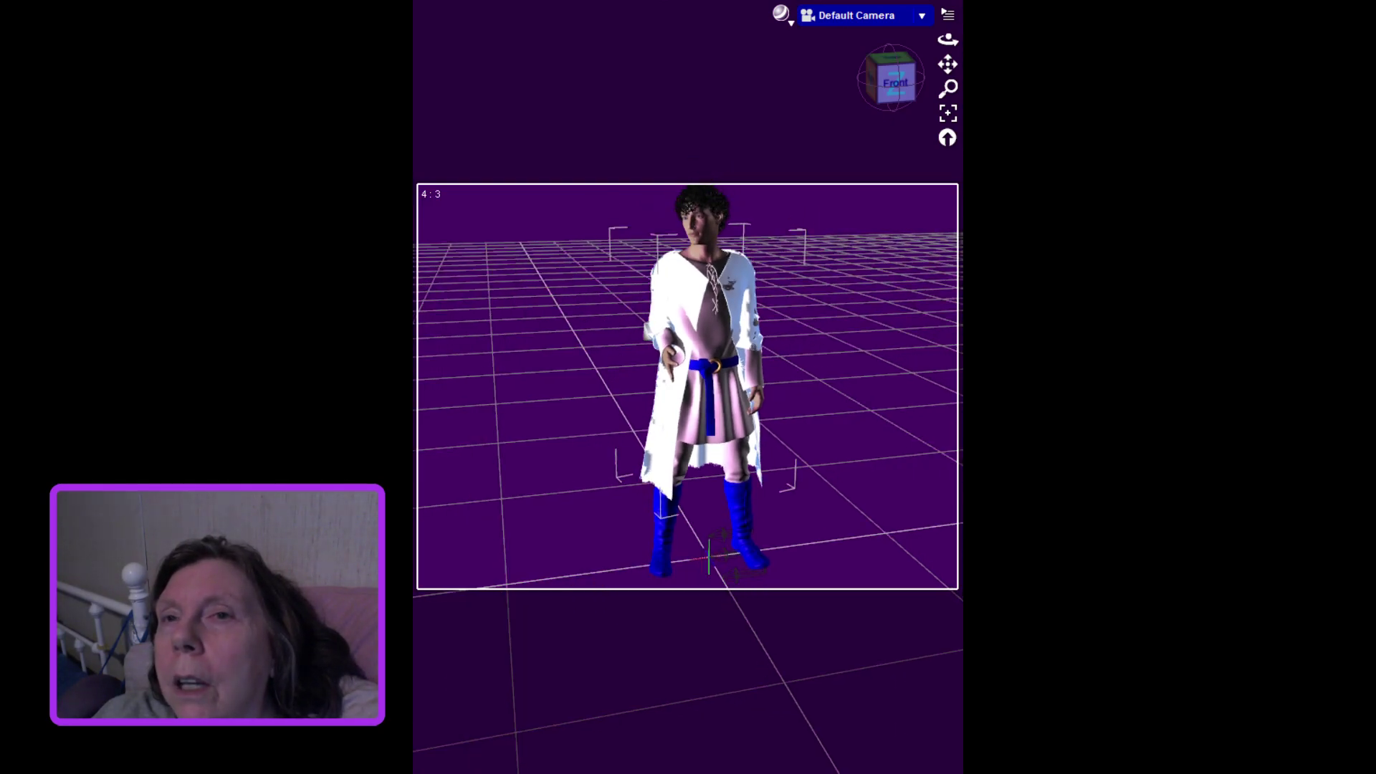
scroll(688, 387, "down", 2)
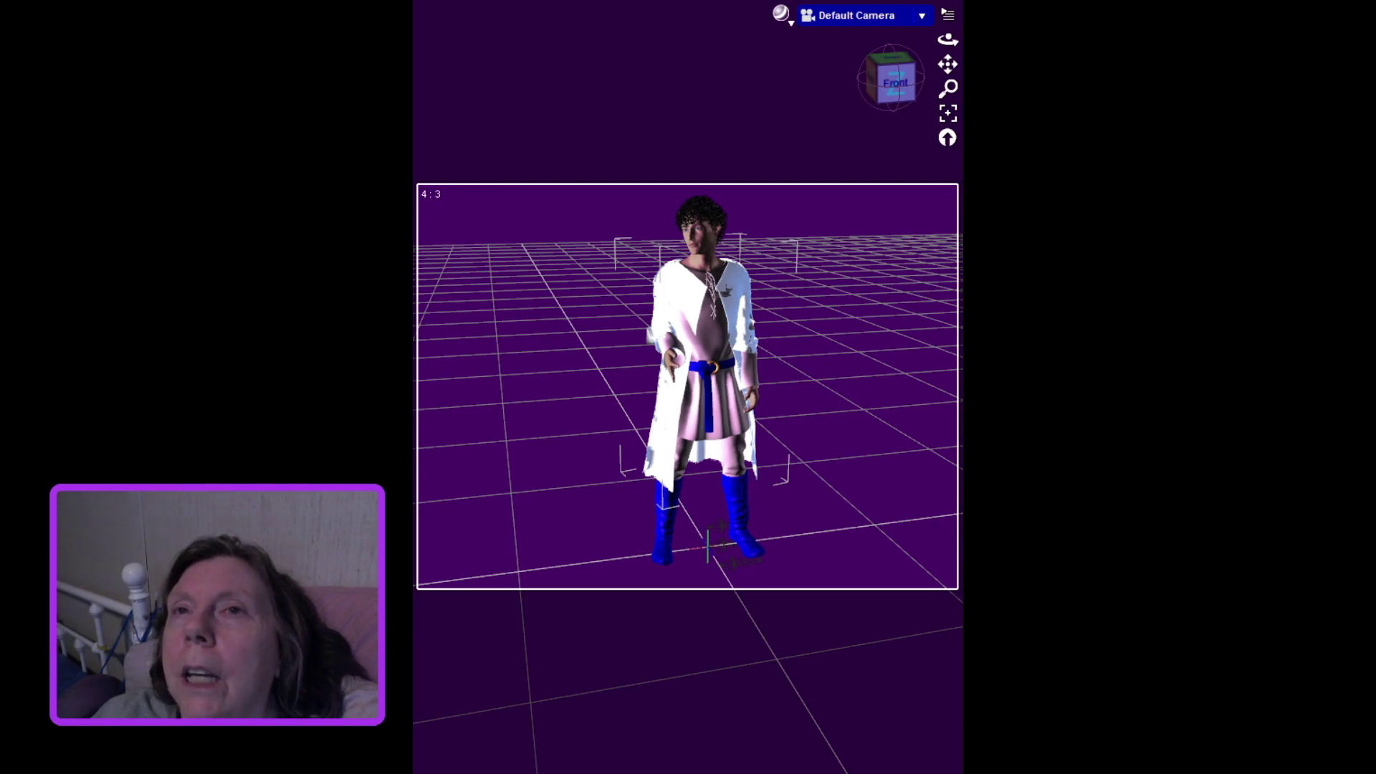
Examine the figure's head and upper body up close, and reframe him from head to boots within the 4:3 frame
scroll(688, 387, "up", 6)
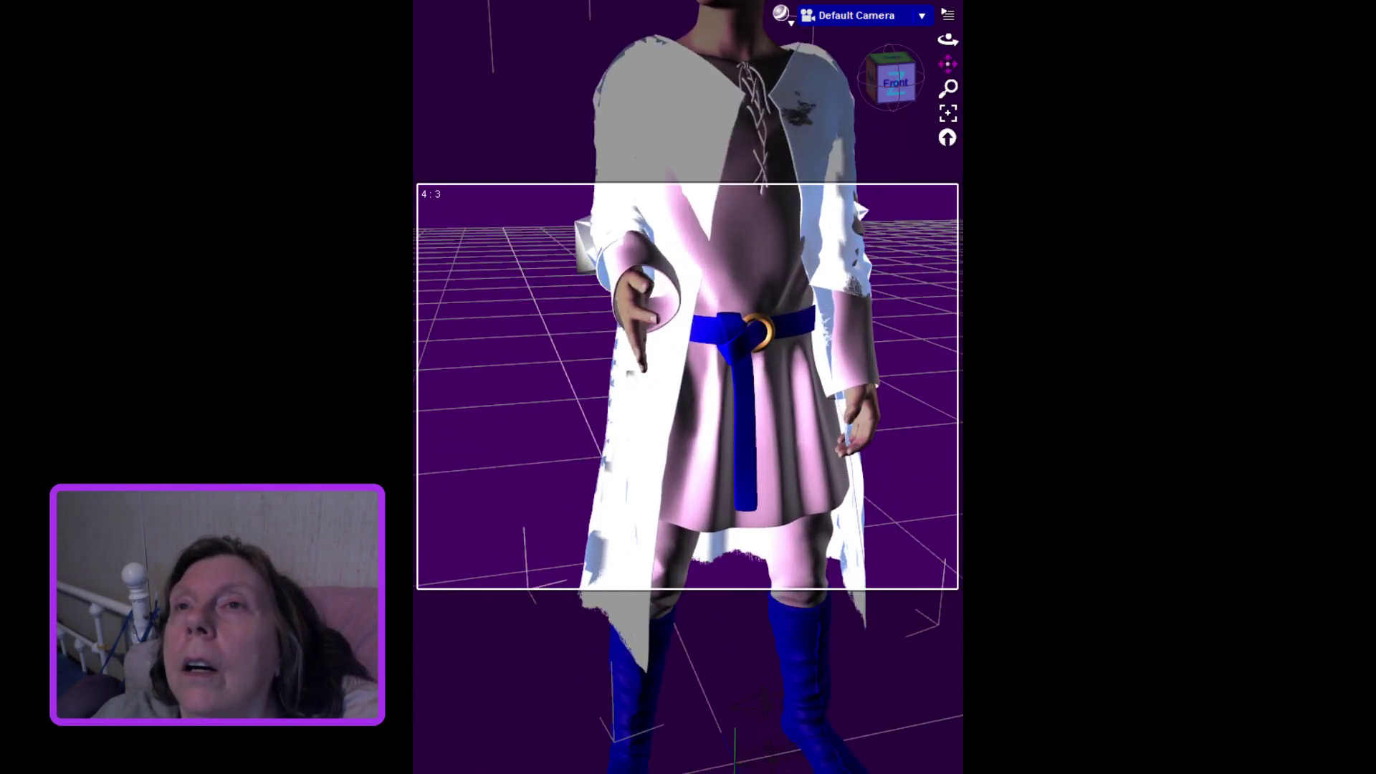
left_click_drag(948, 64, 958, 426)
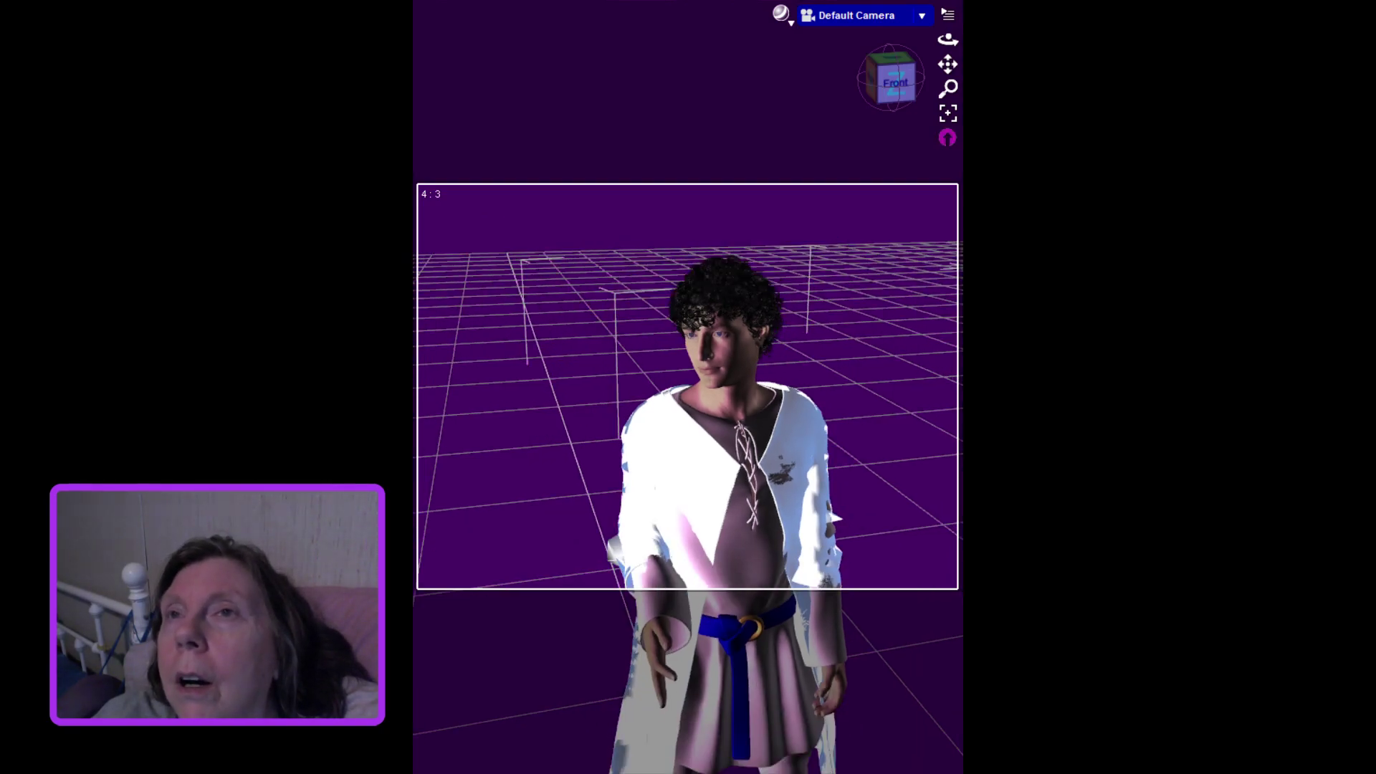
left_click_drag(948, 63, 942, 8)
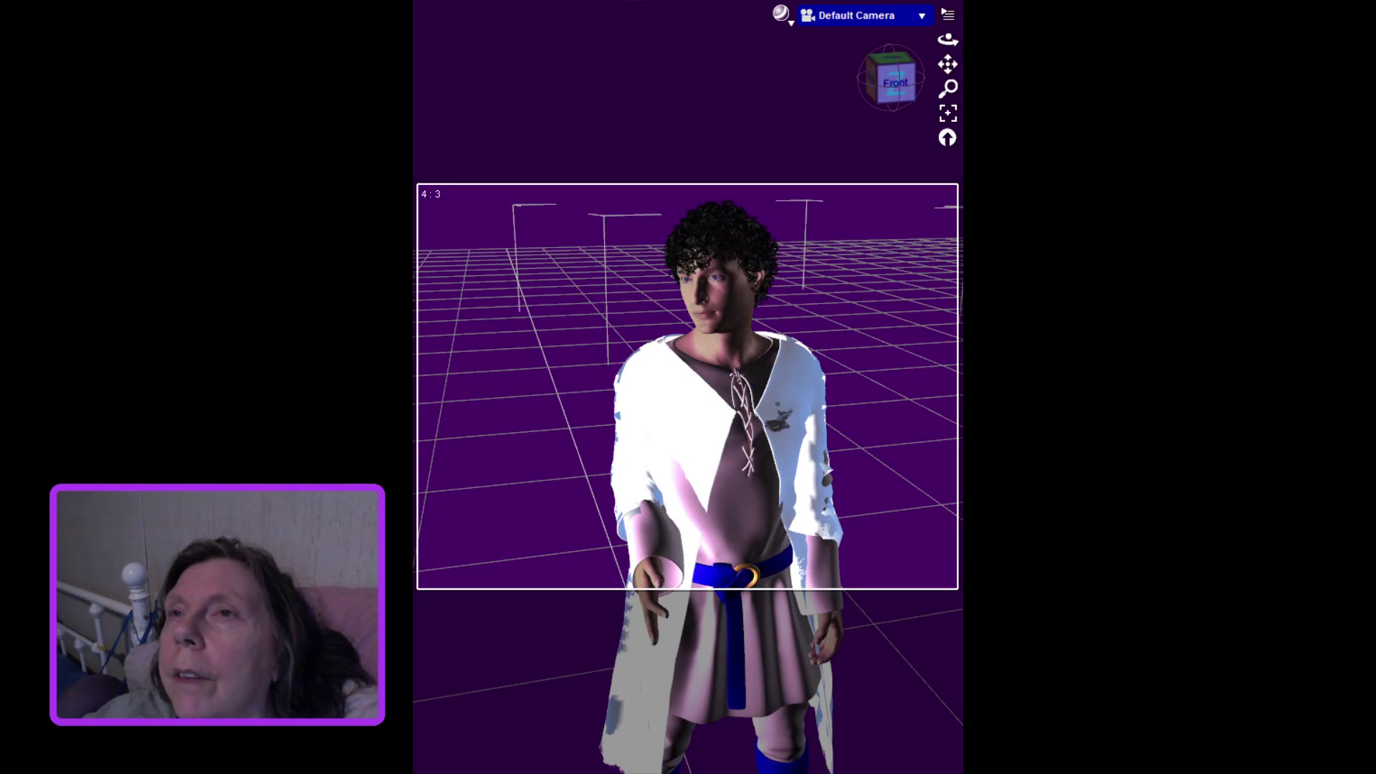
left_click(718, 283)
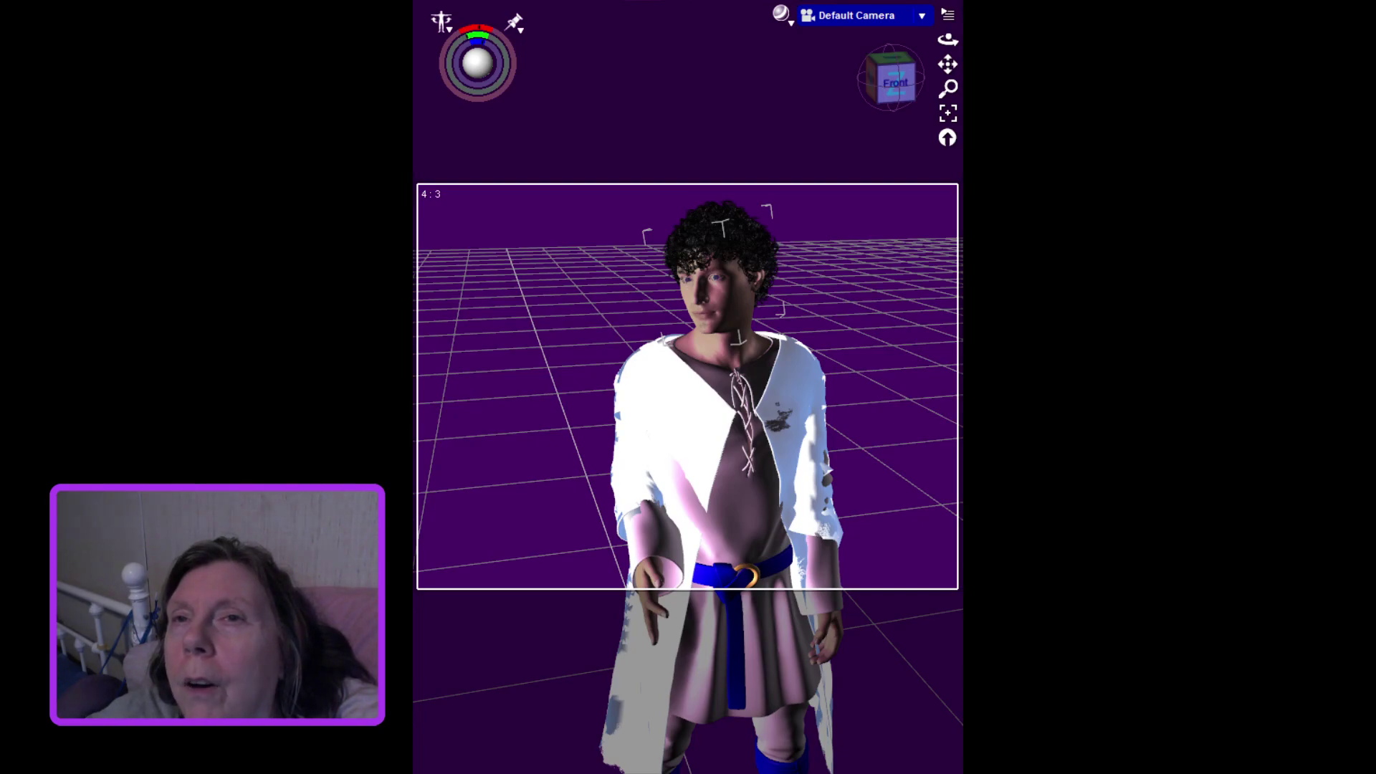
scroll(689, 388, "down", 4)
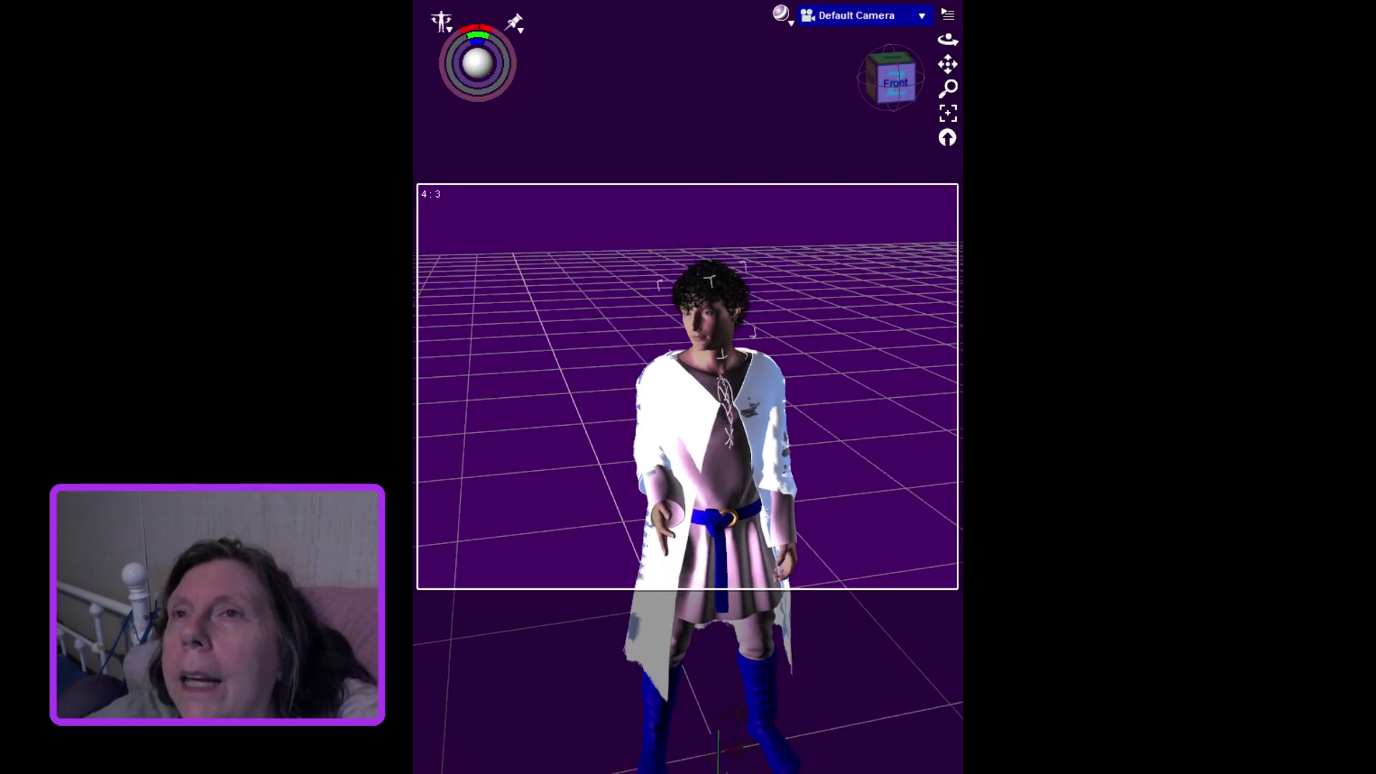
left_click_drag(947, 64, 948, 0)
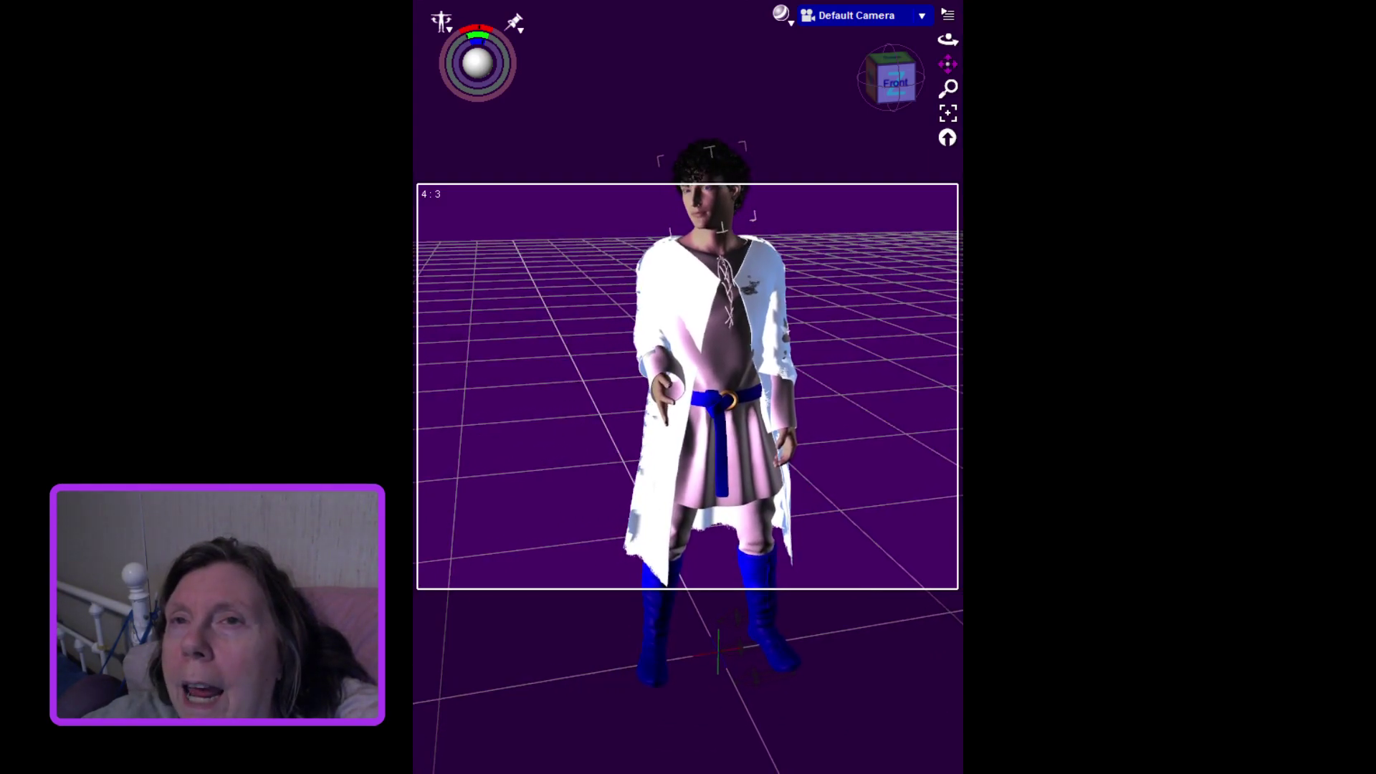
scroll(688, 387, "down", 5)
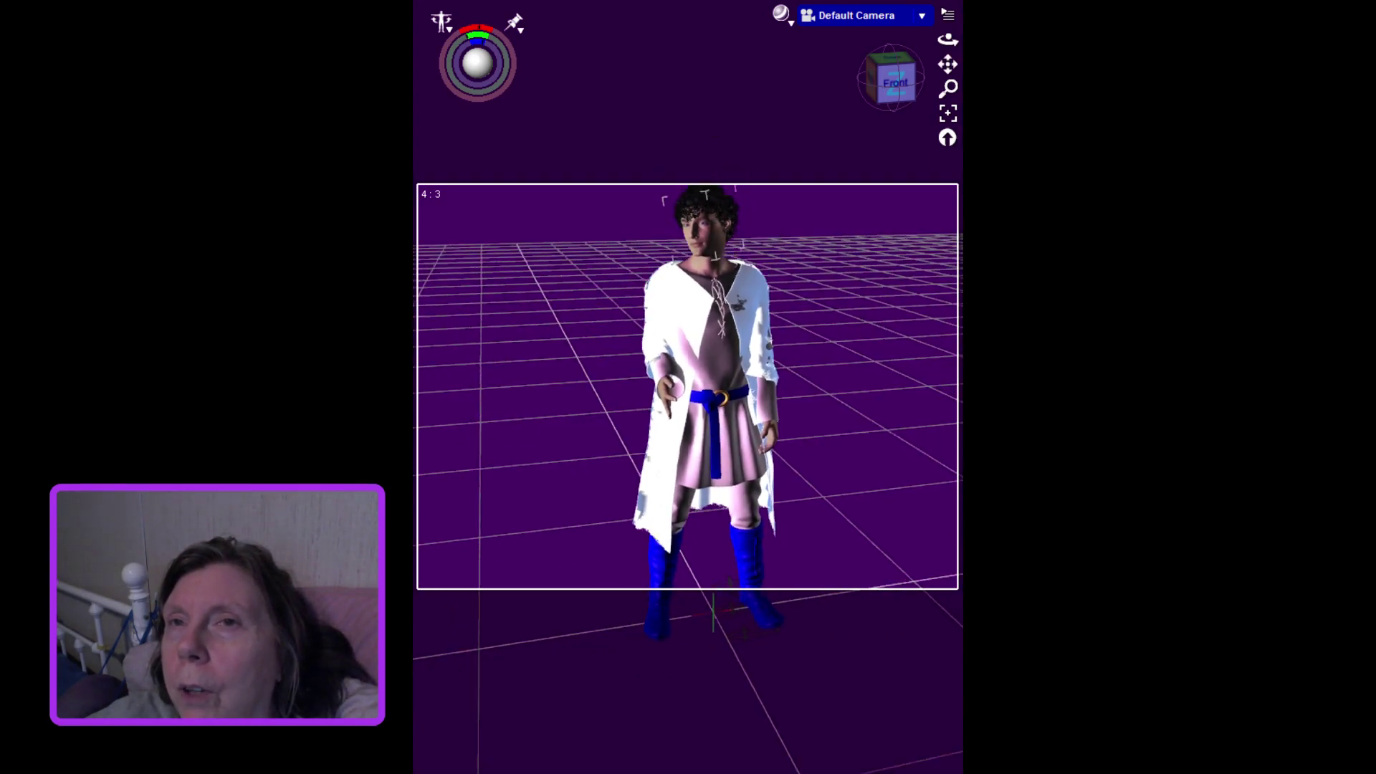
scroll(689, 387, "down", 1)
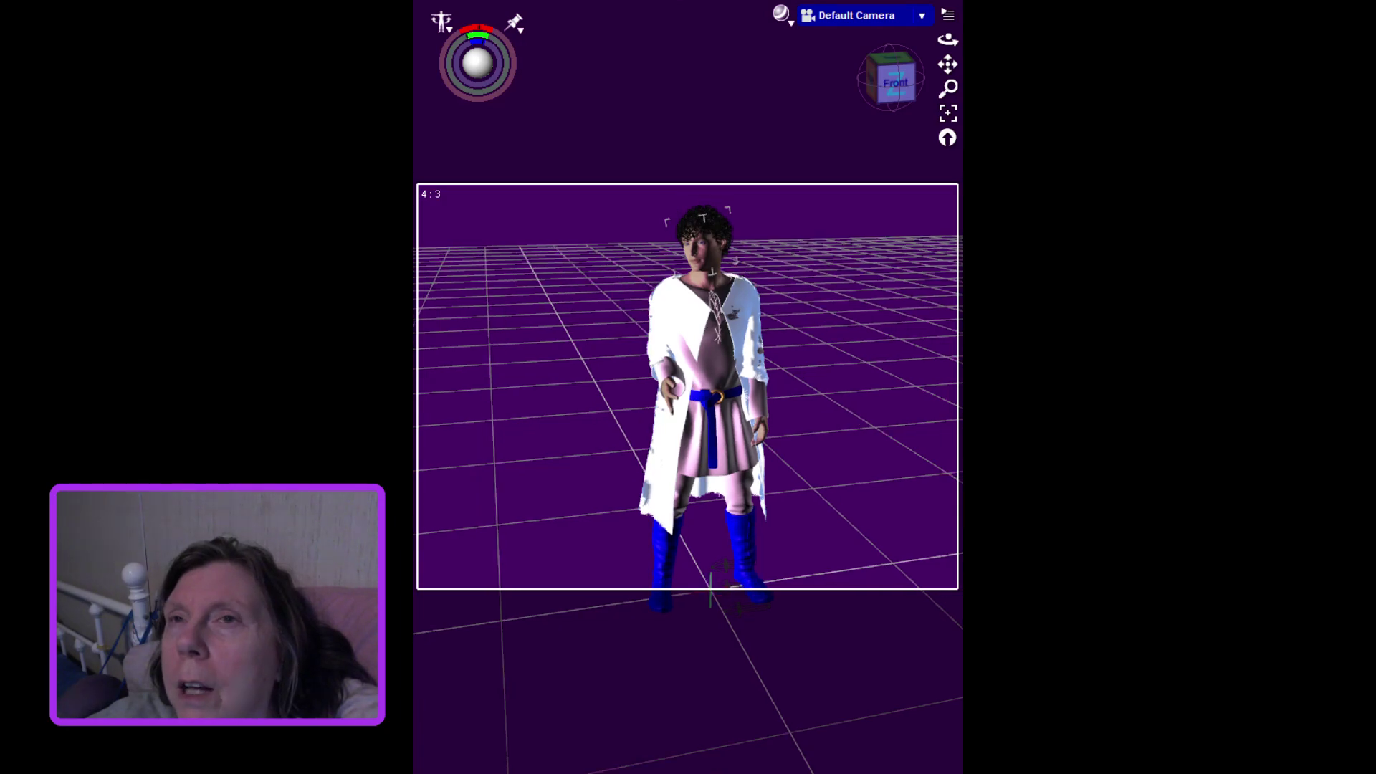
left_click_drag(948, 64, 948, 40)
scroll(688, 387, "down", 1)
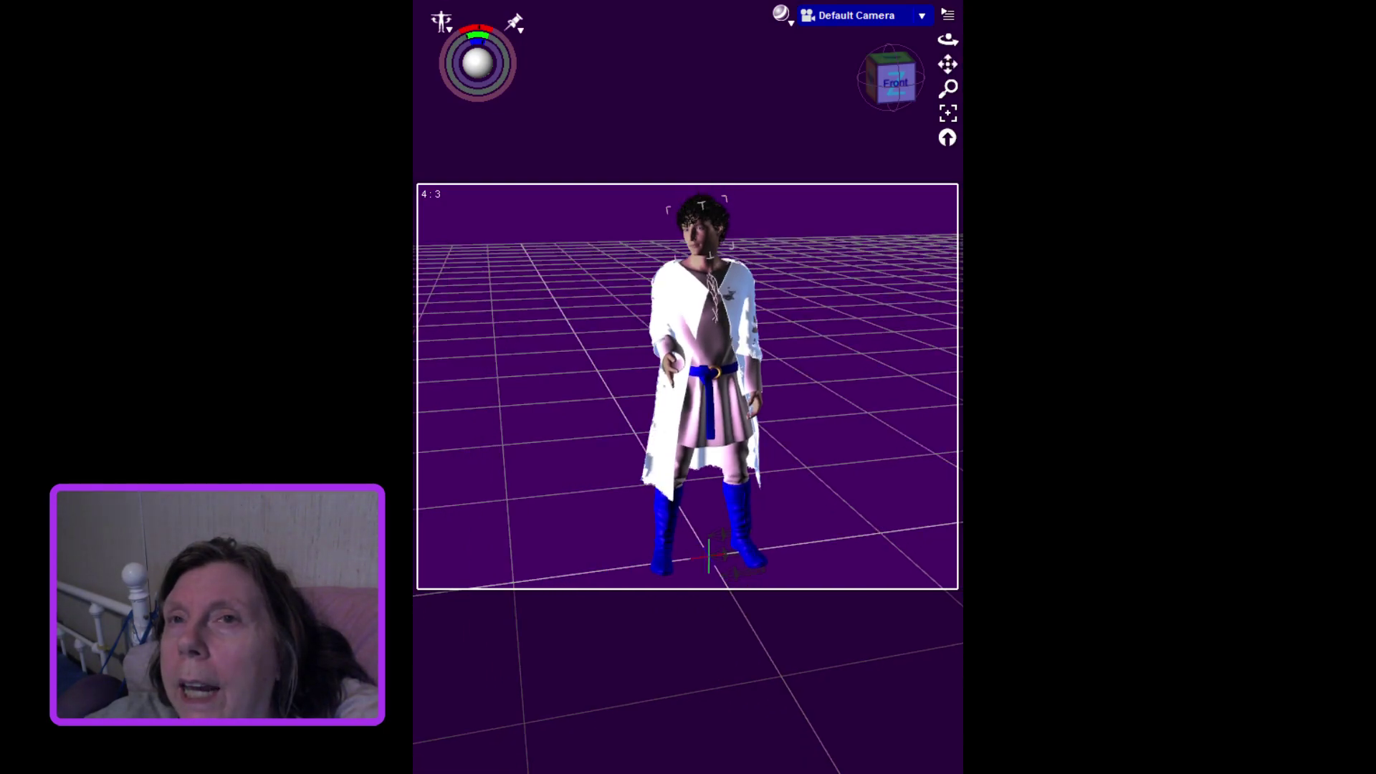
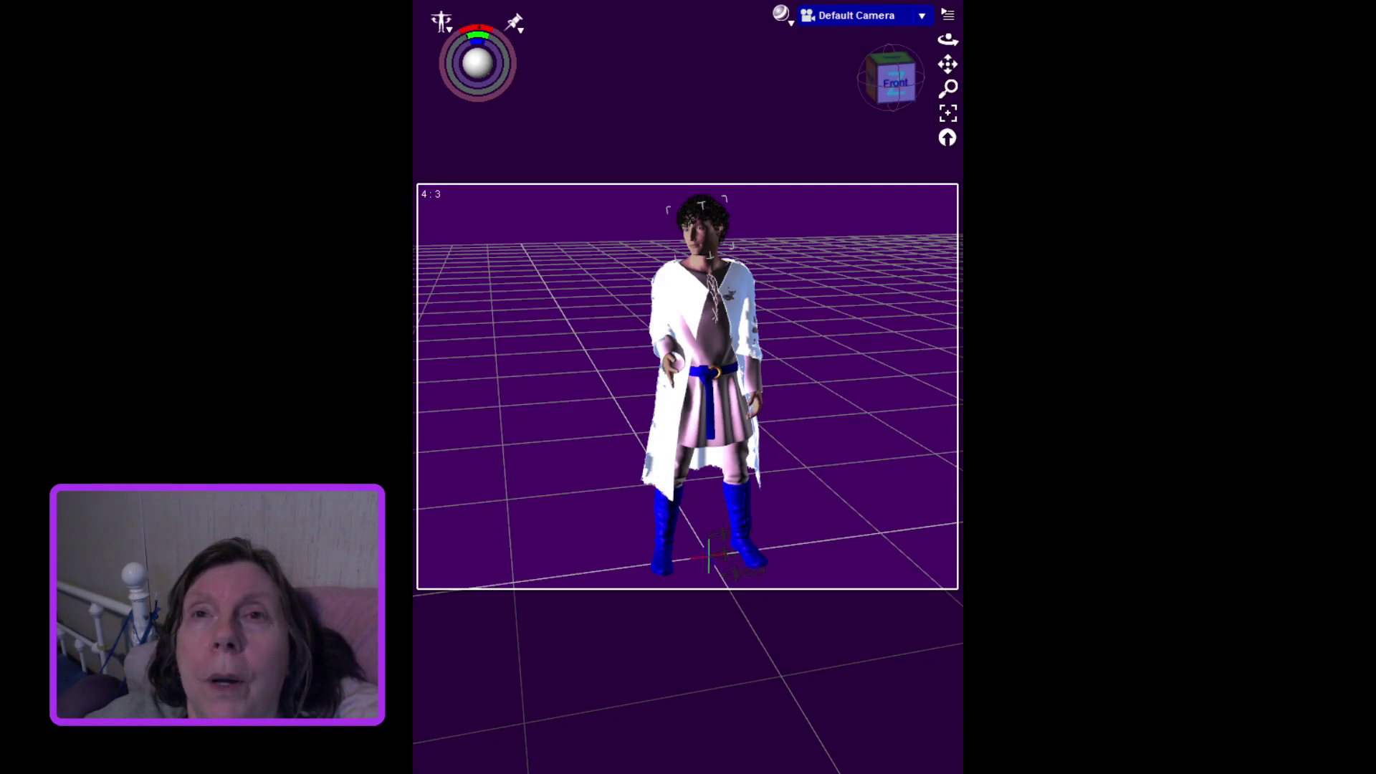
Try to reposition the spherical wireframe field across the robe's chest, over the dark patch beside the tunic lacing
scroll(688, 387, "up", 10)
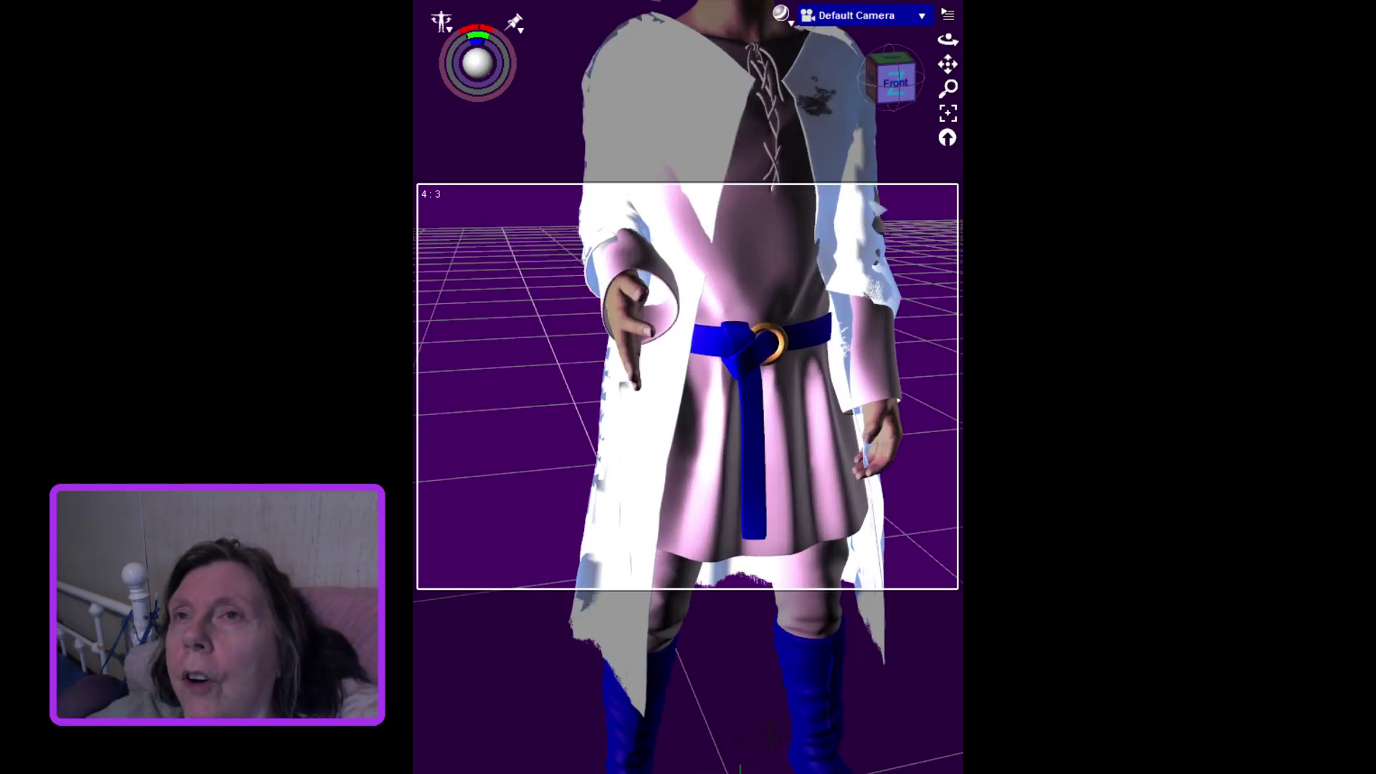
left_click_drag(948, 64, 947, 34)
scroll(688, 387, "down", 2)
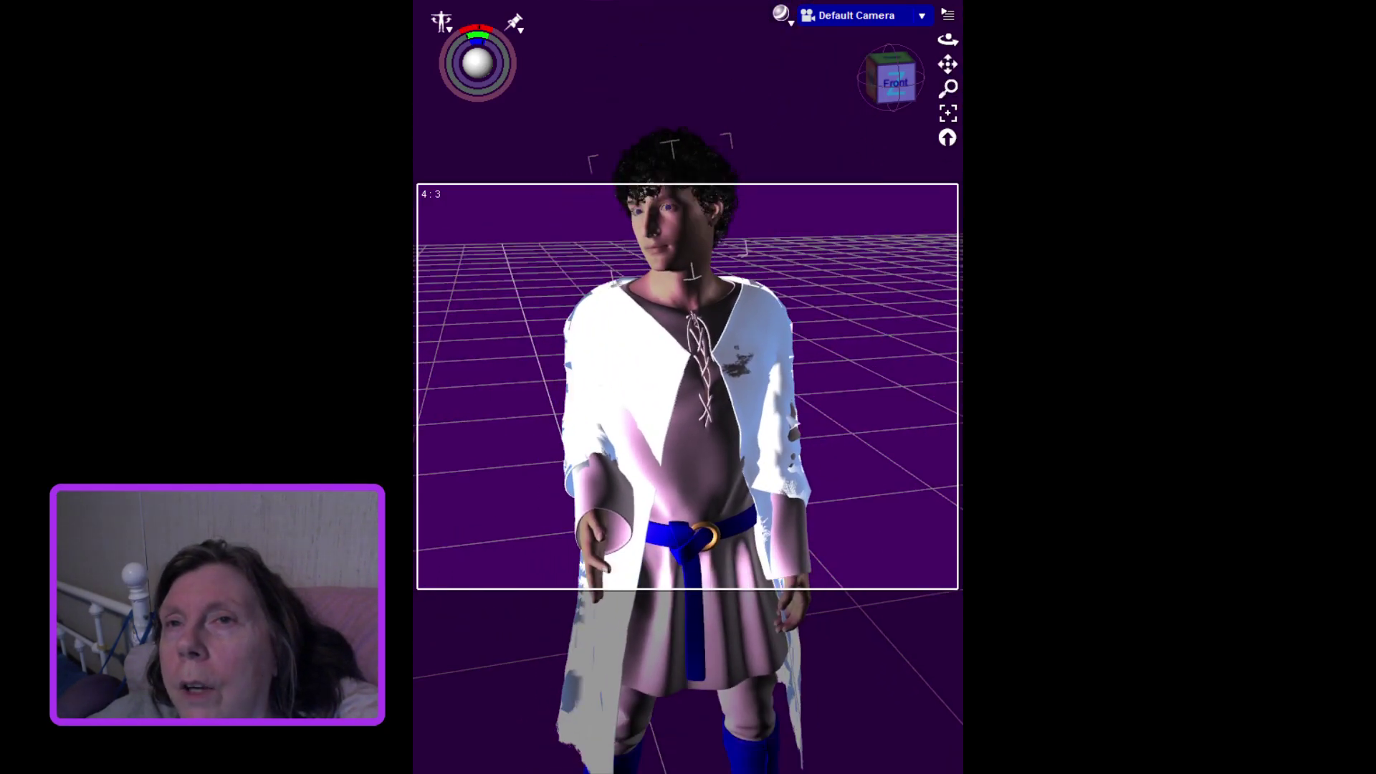
scroll(688, 387, "up", 10)
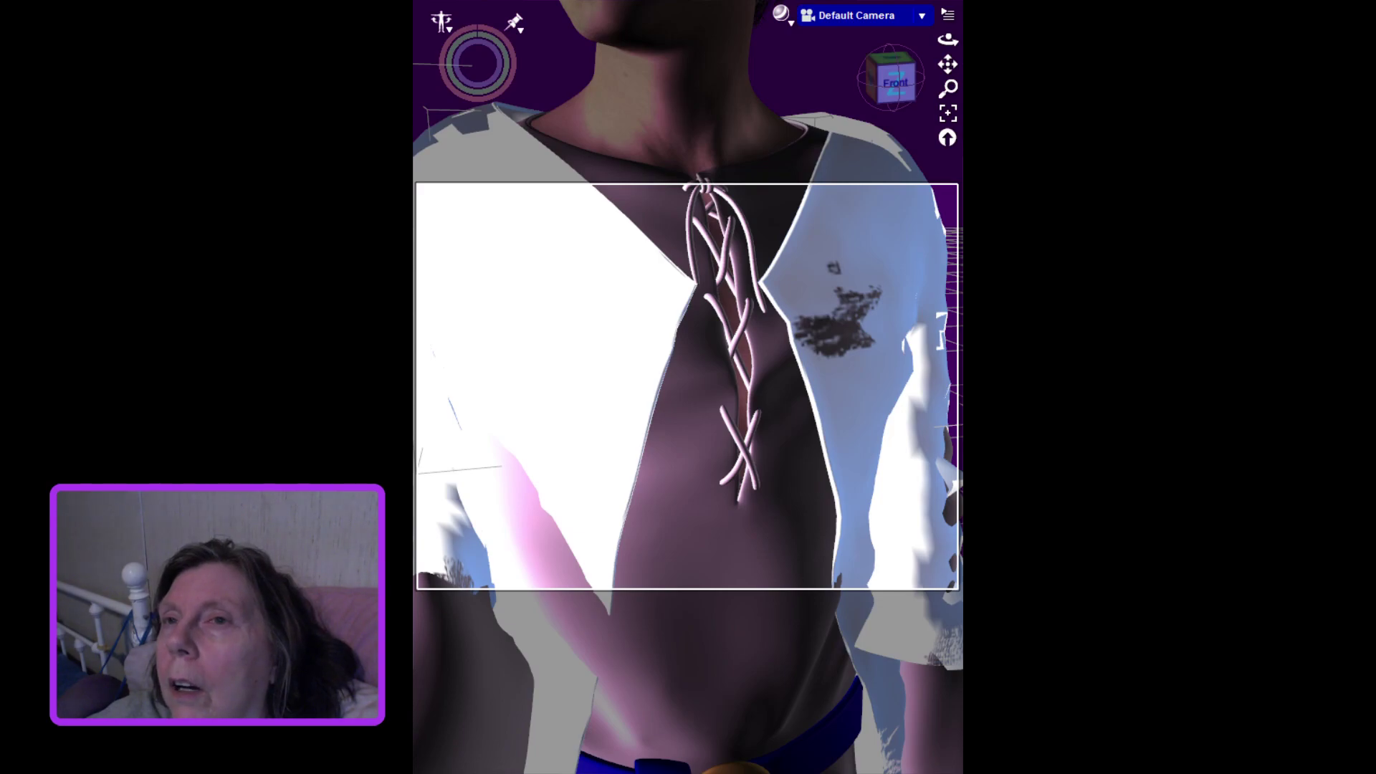
scroll(688, 387, "down", 2)
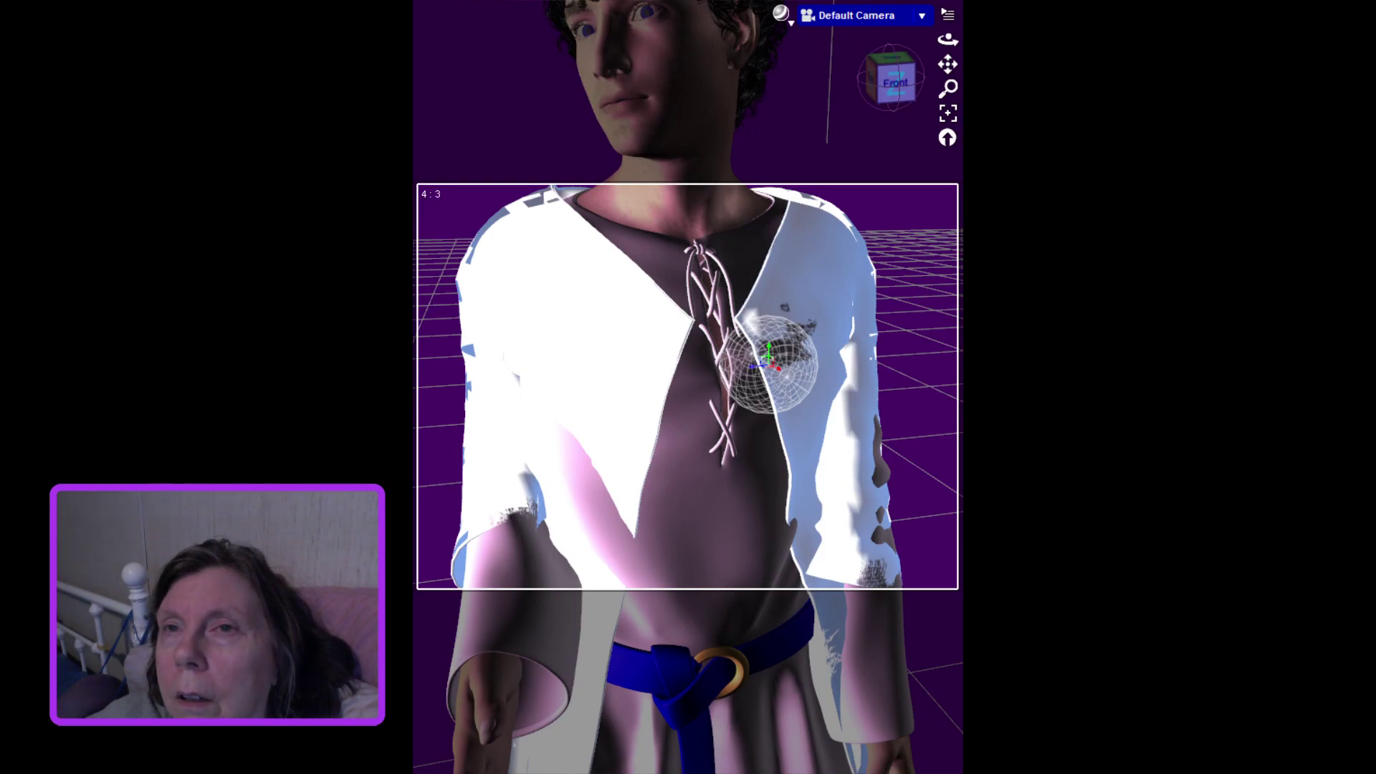
mouse_move(775, 367)
left_mouse_down()
mouse_move(793, 374)
mouse_move(773, 366)
left_mouse_up()
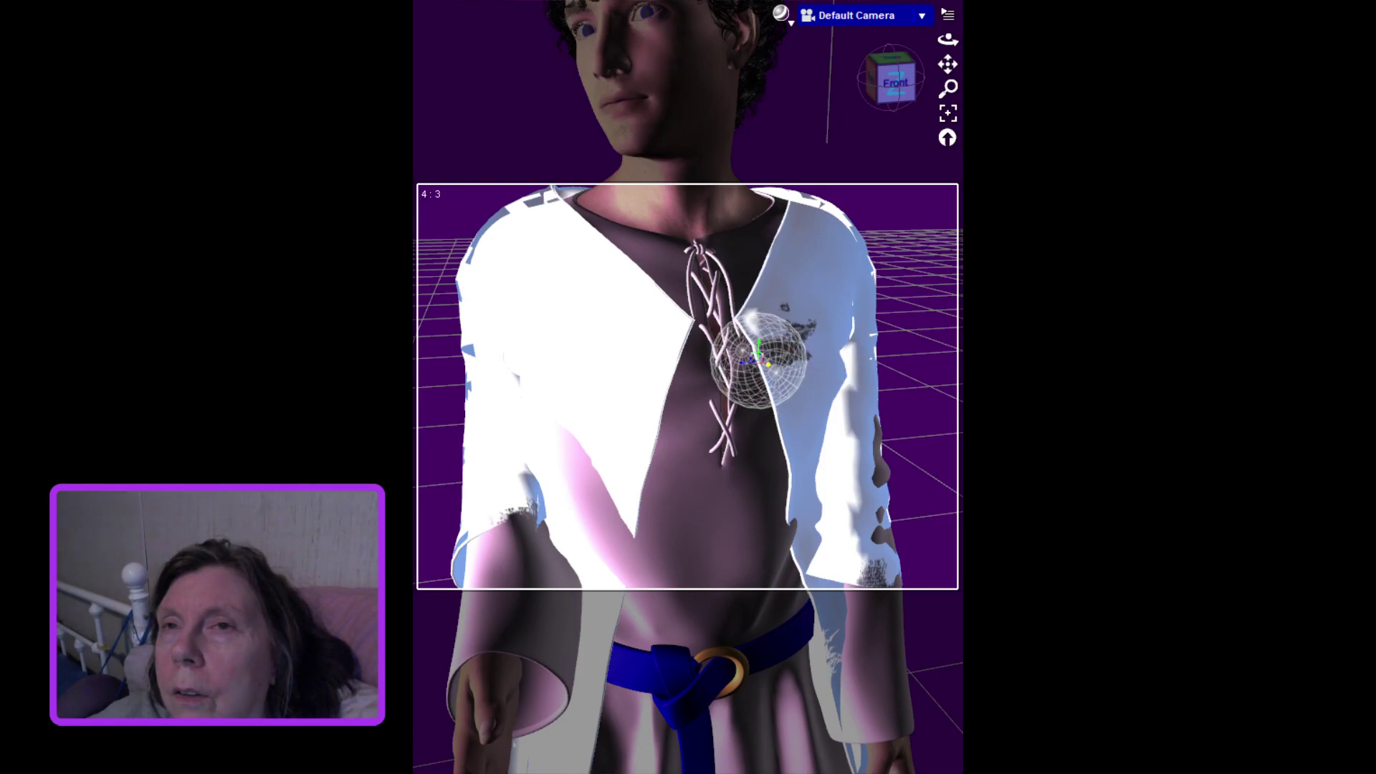
left_click_drag(770, 364, 779, 367)
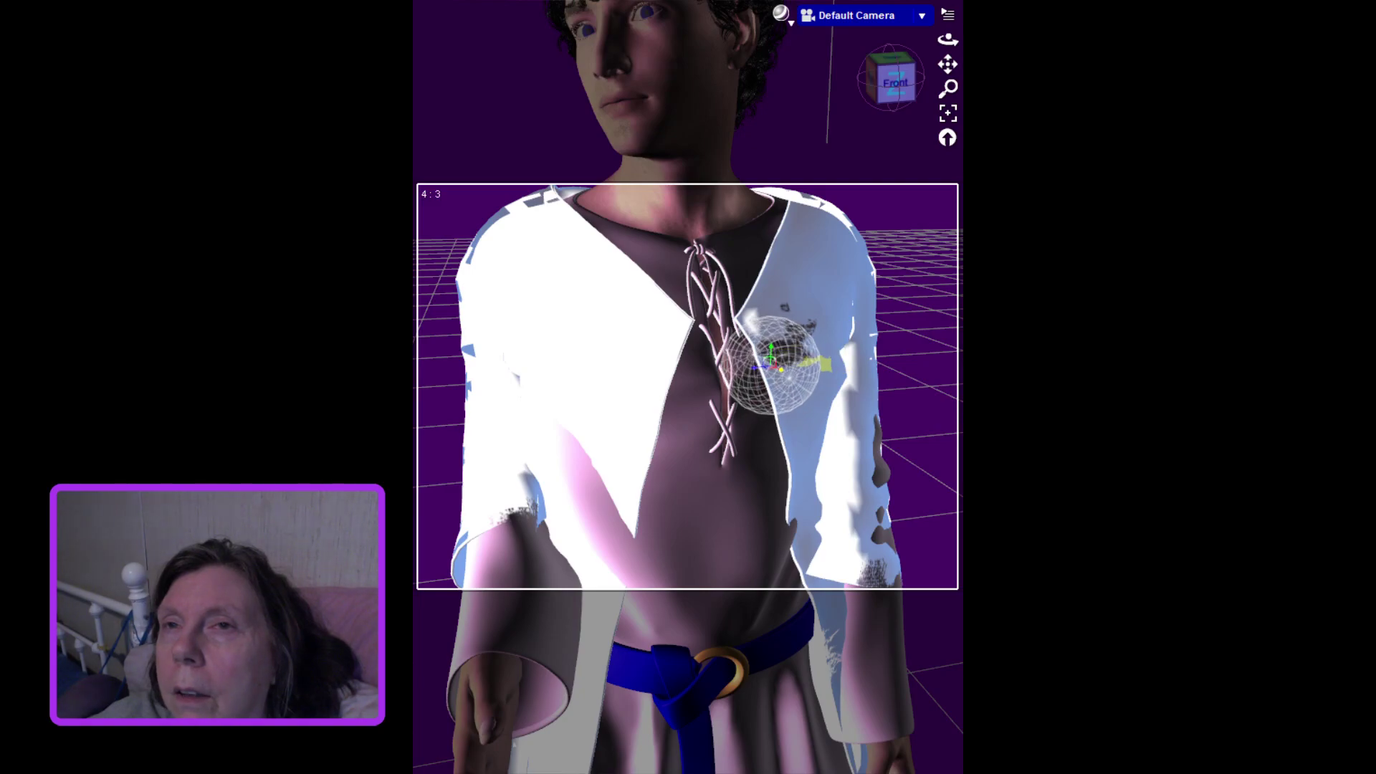
scroll(779, 367, "down", 5)
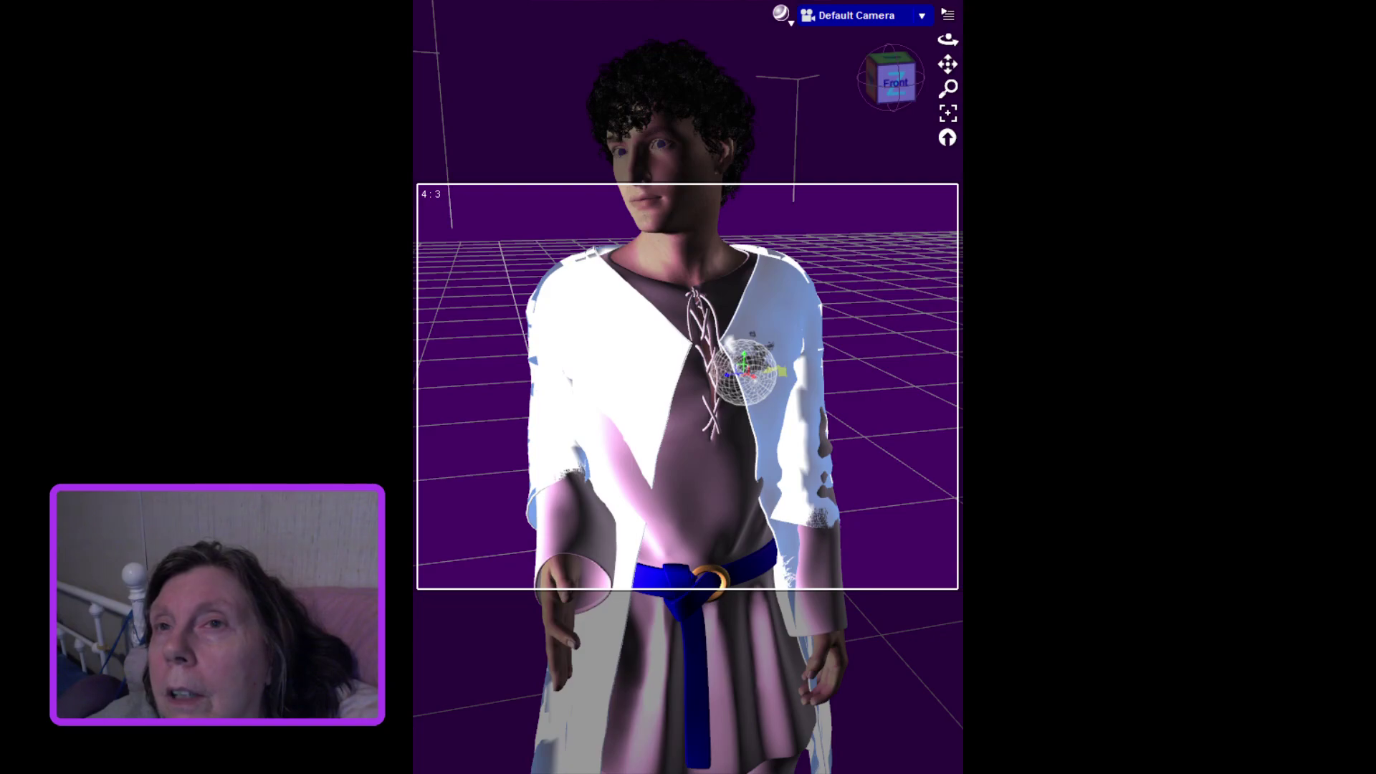
left_click_drag(781, 372, 815, 358)
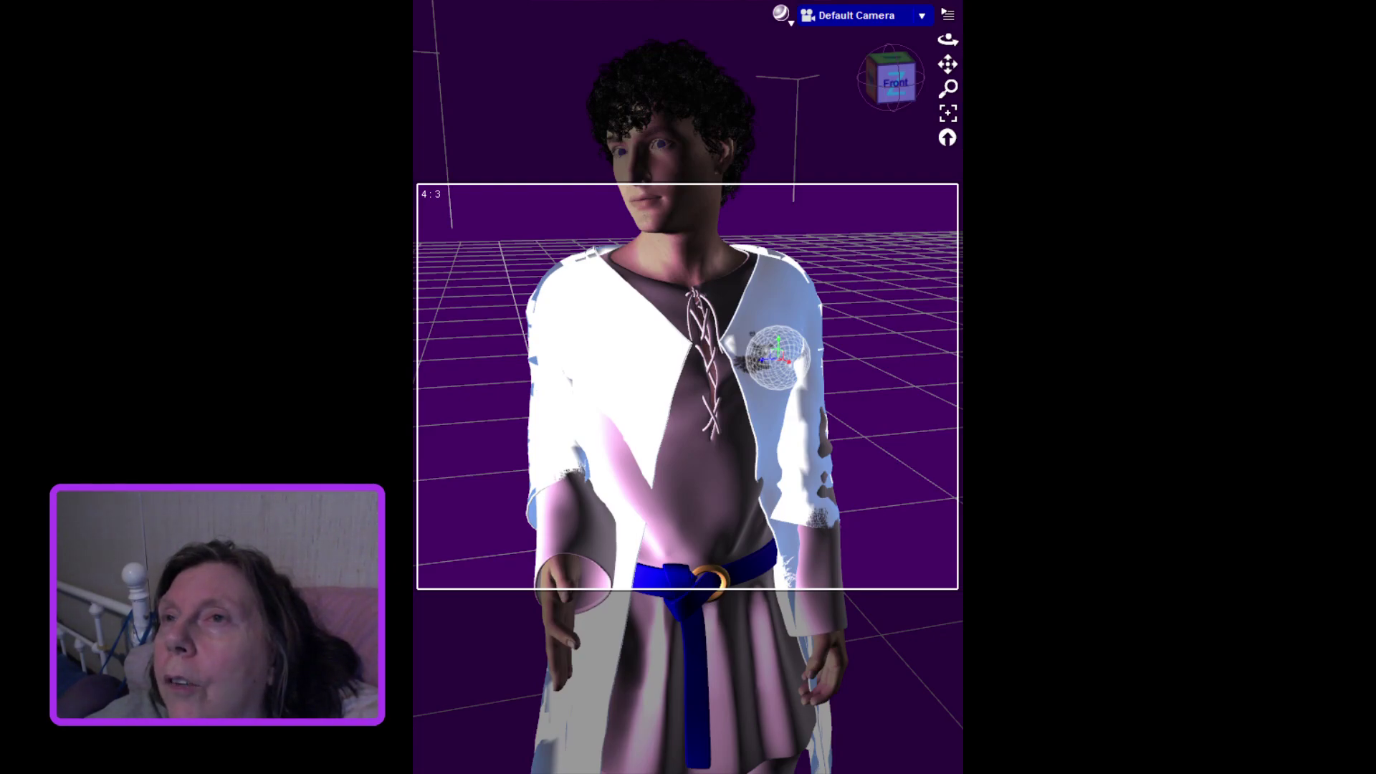
left_click(699, 328)
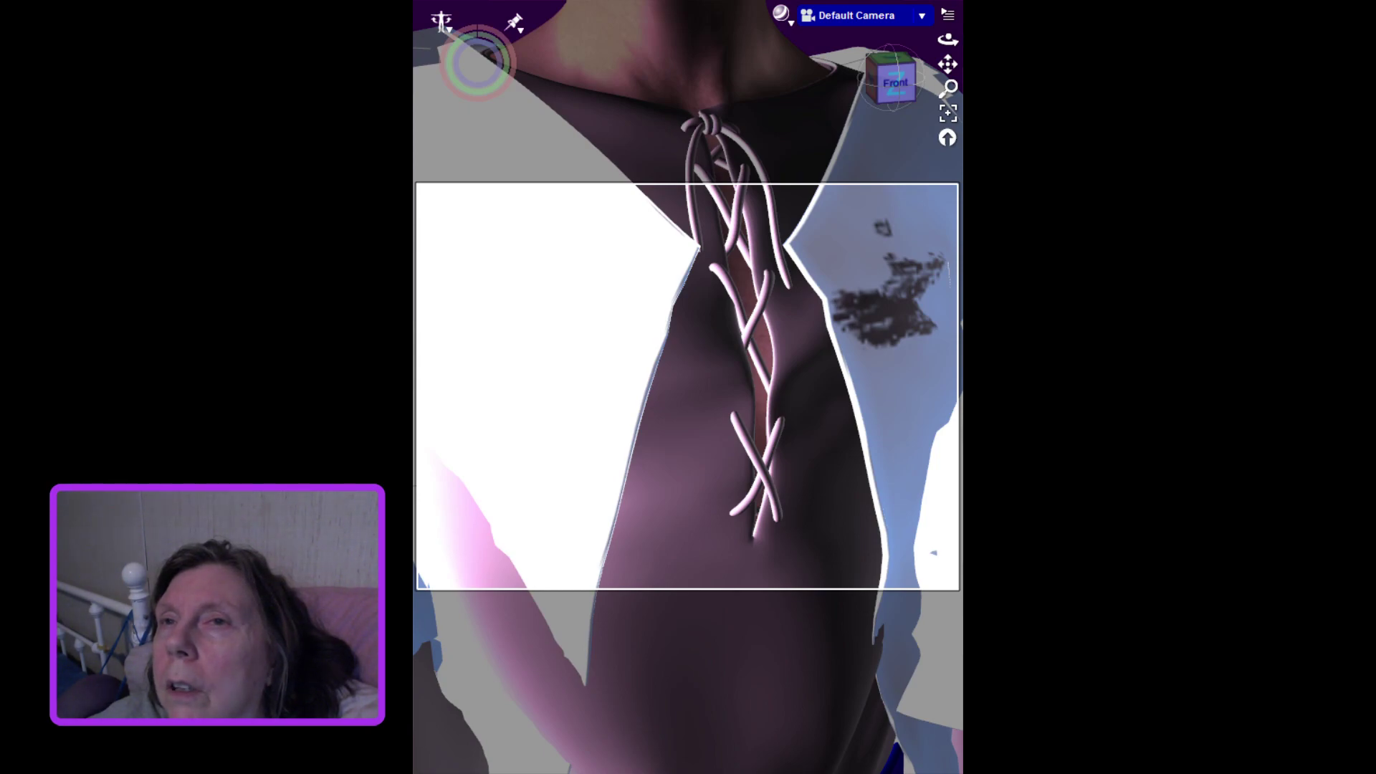
Inspect the tunic's lacing and the dark patch on the white robe's chest at close range
scroll(688, 388, "up", 3)
scroll(688, 387, "down", 5)
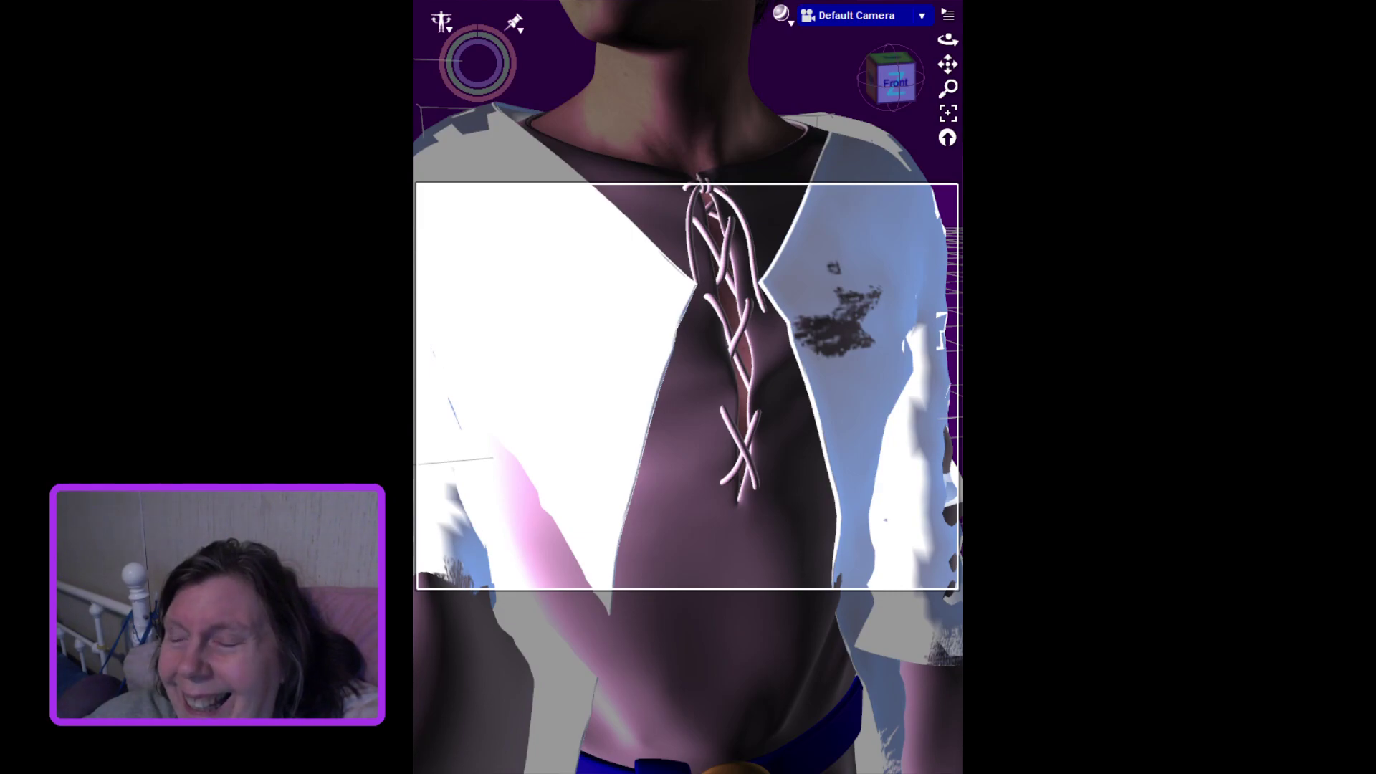
scroll(688, 387, "up", 2)
scroll(688, 387, "down", 2)
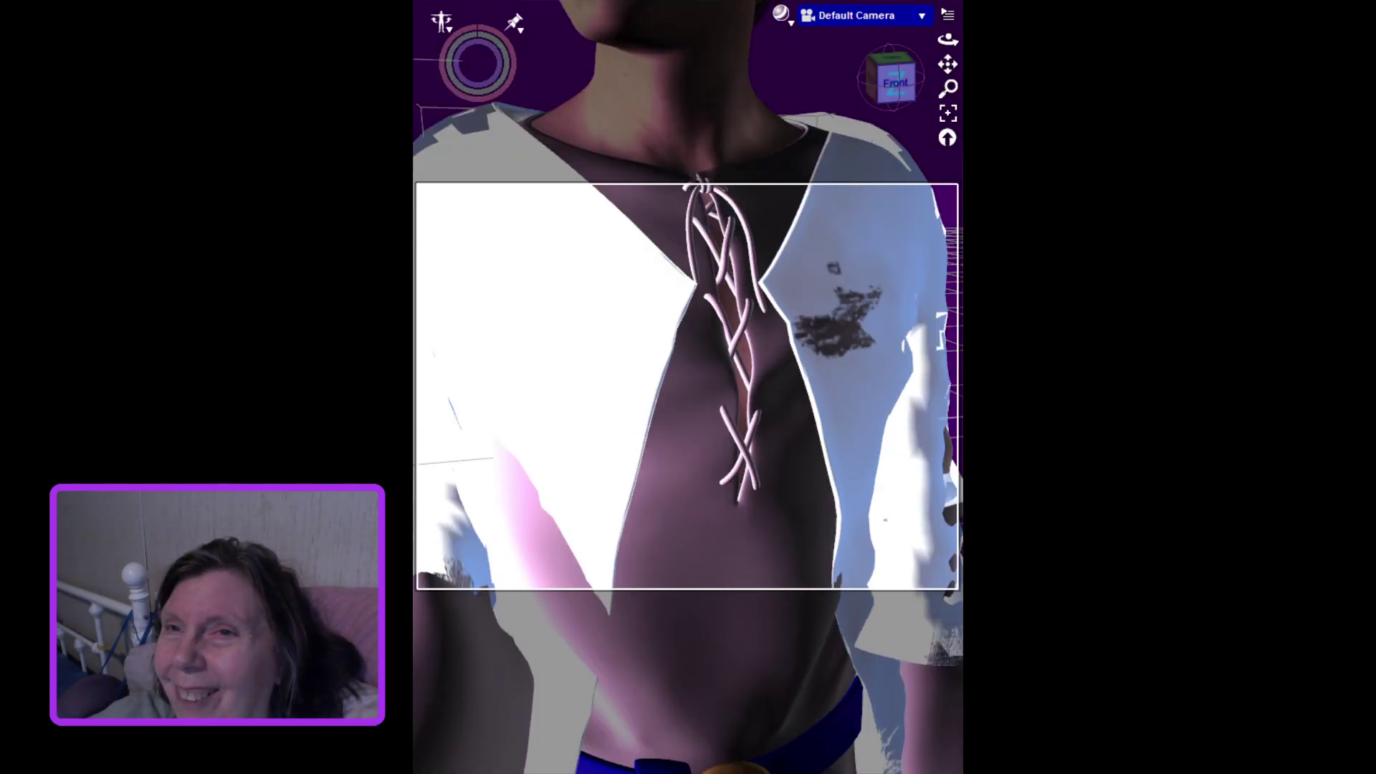
scroll(688, 387, "down", 3)
scroll(688, 387, "up", 2)
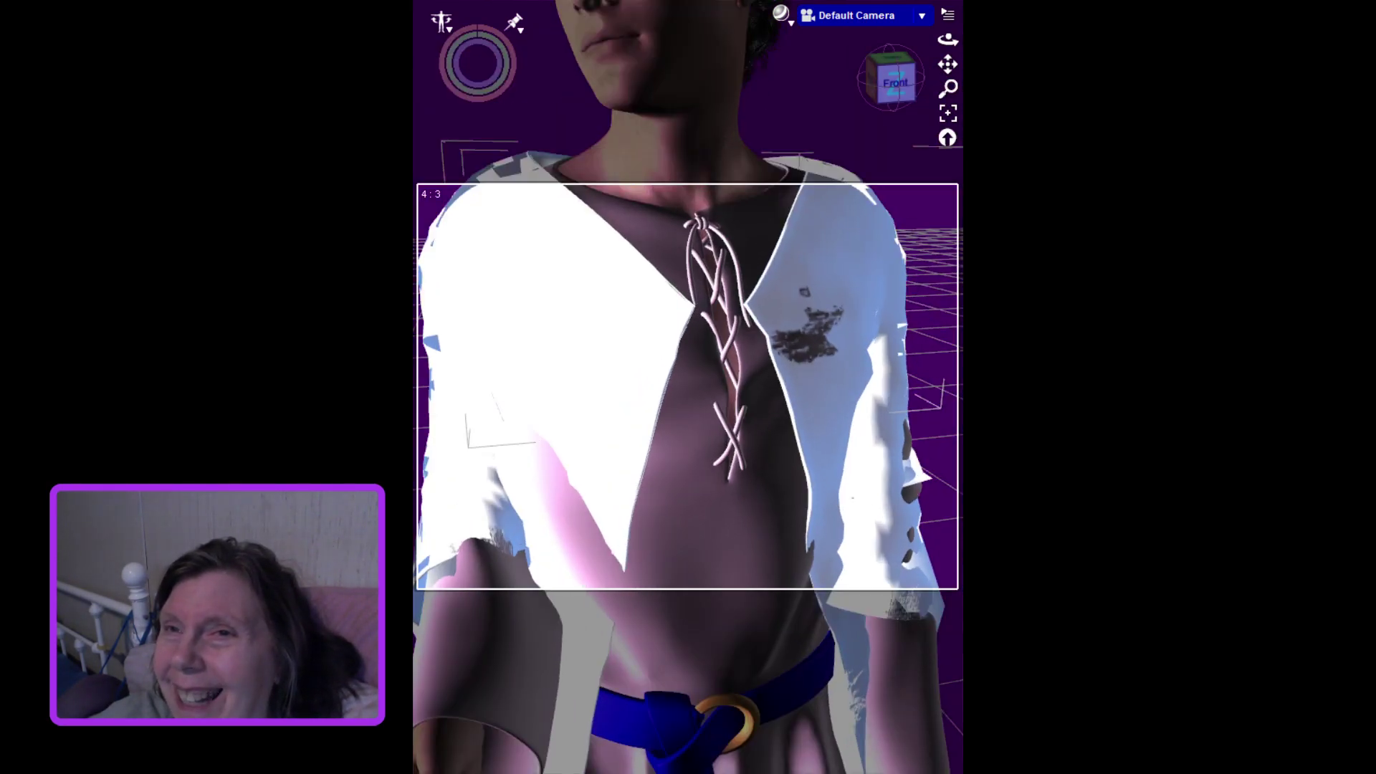
scroll(688, 387, "down", 1)
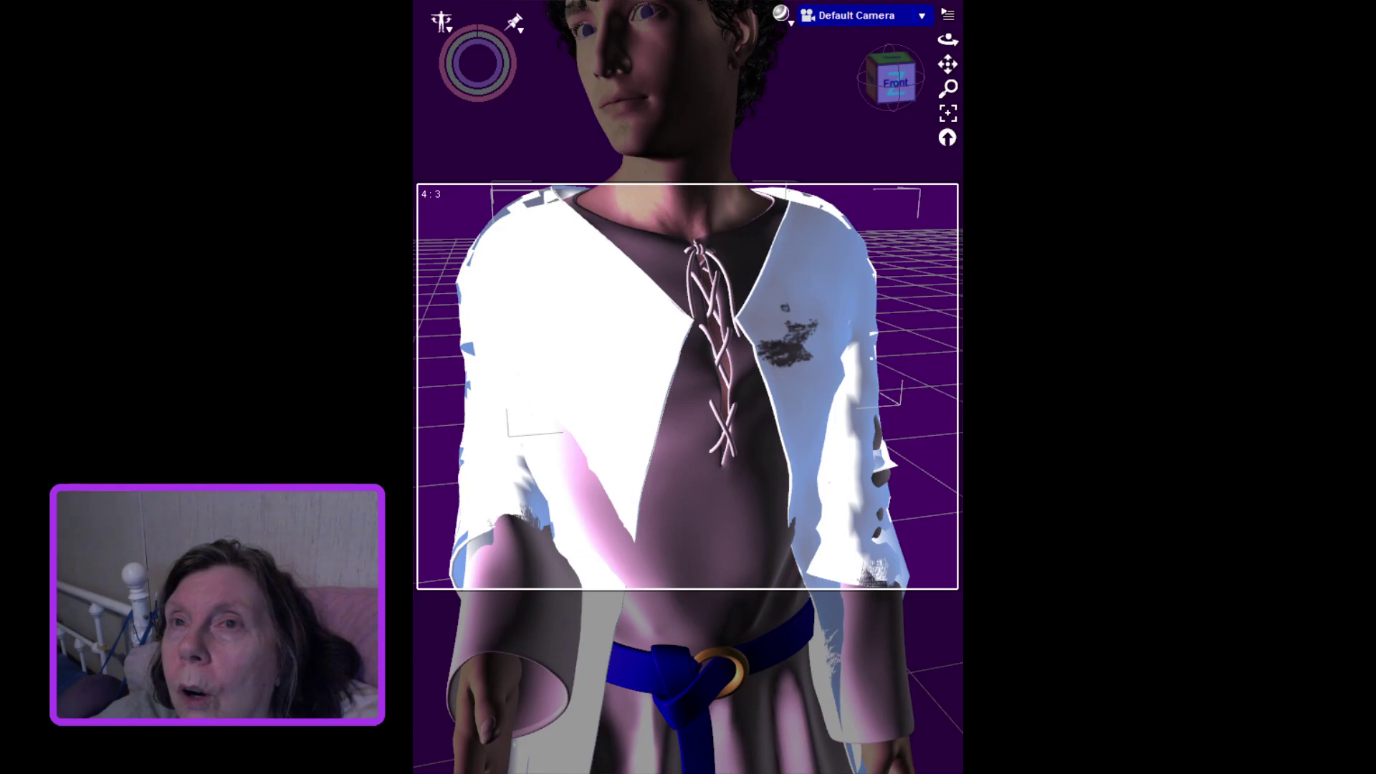
Bring the whole robed figure back into the 4:3 frame, including the curly hair and blue boots
scroll(688, 387, "down", 10)
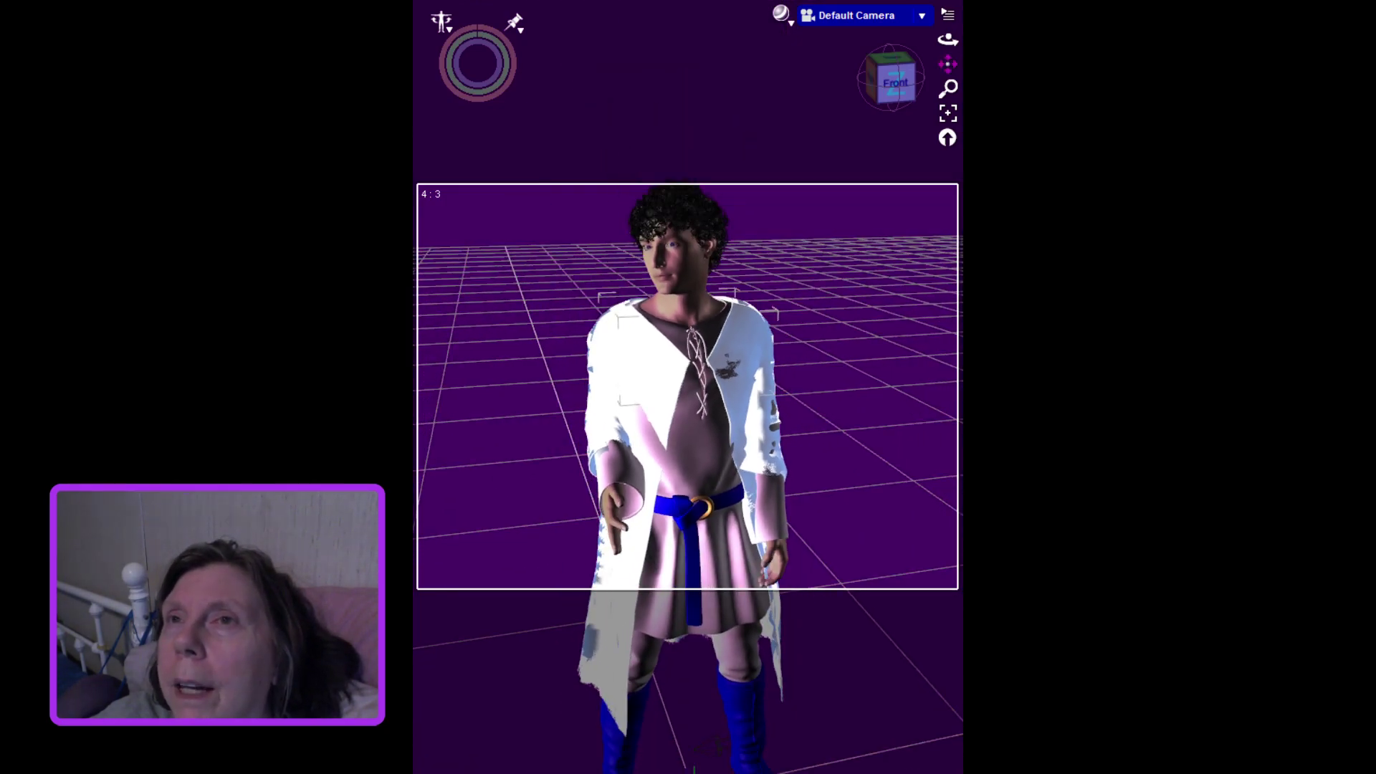
mouse_move(947, 65)
left_mouse_down()
mouse_move(948, 93)
mouse_move(948, 63)
left_mouse_up()
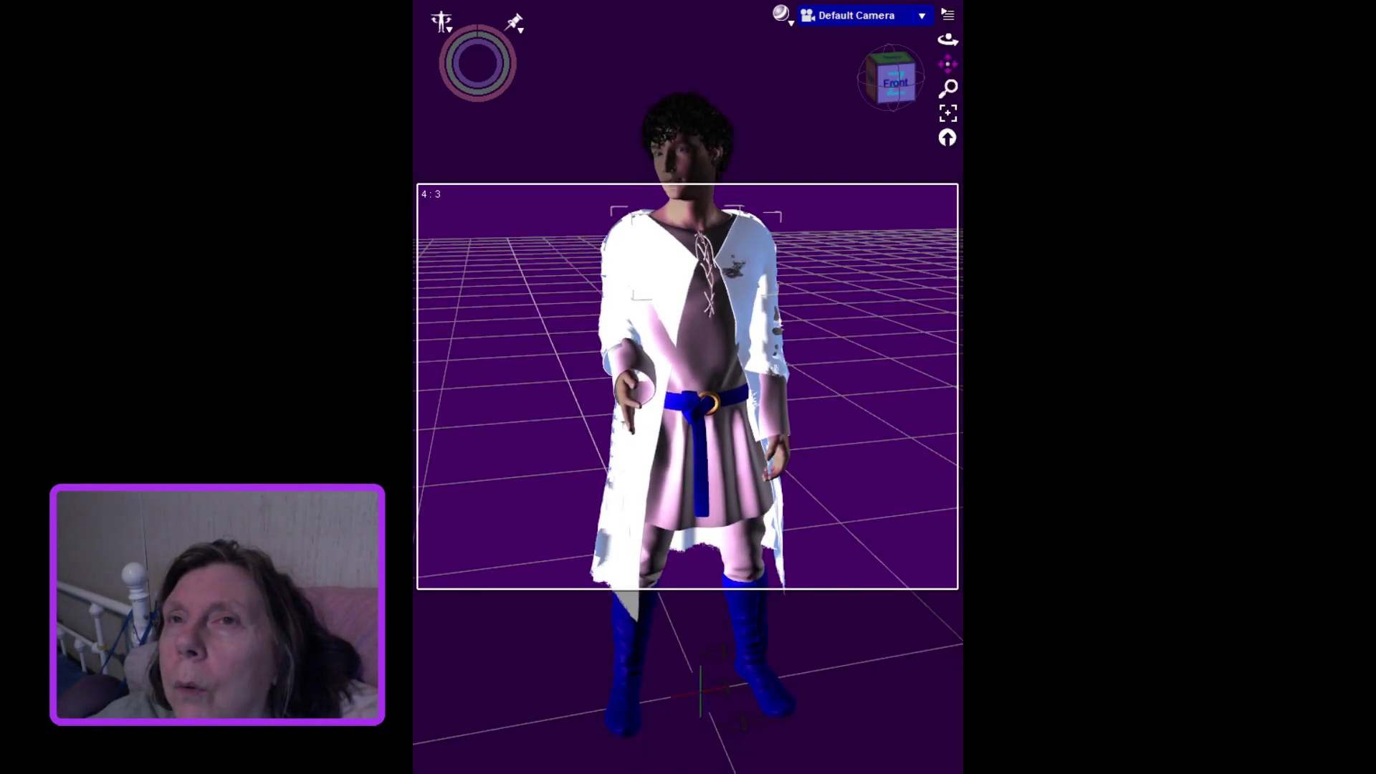
scroll(688, 387, "down", 2)
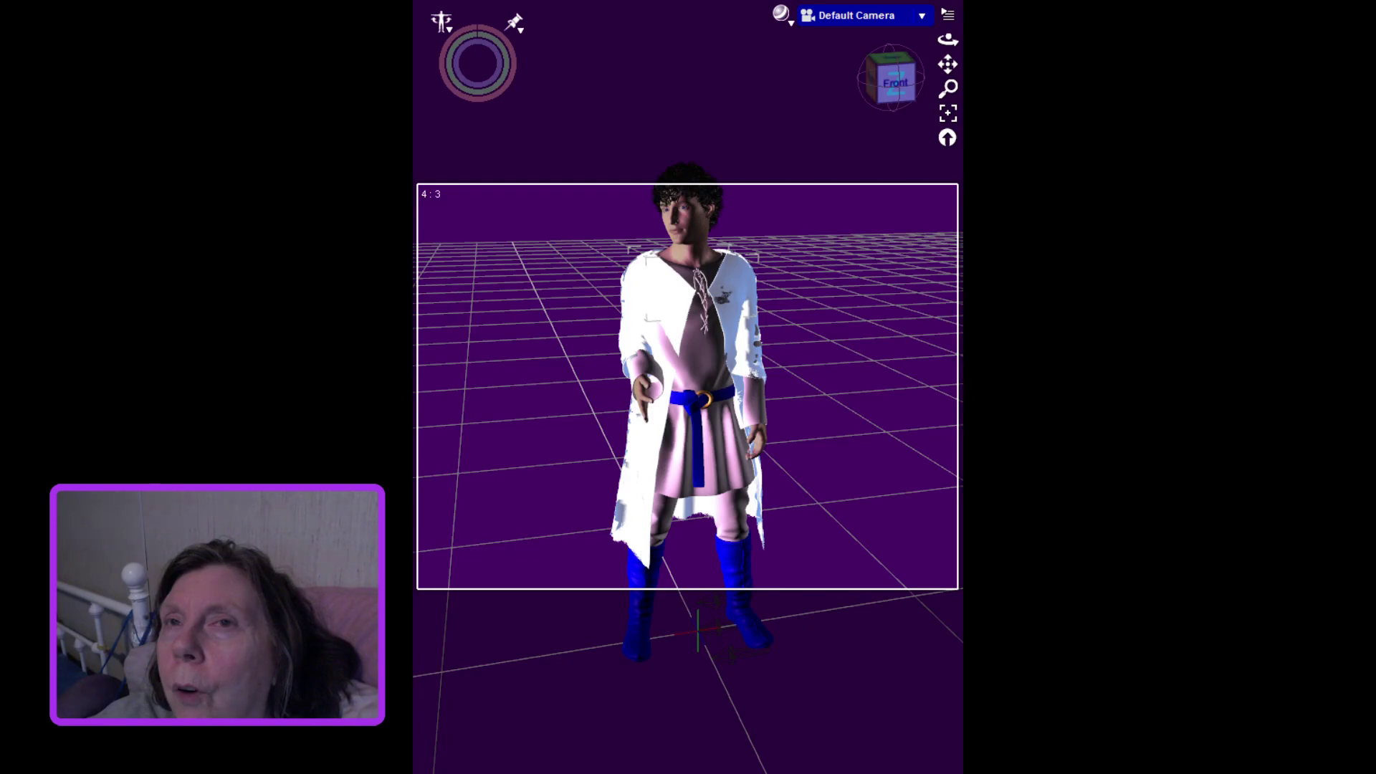
scroll(688, 387, "down", 3)
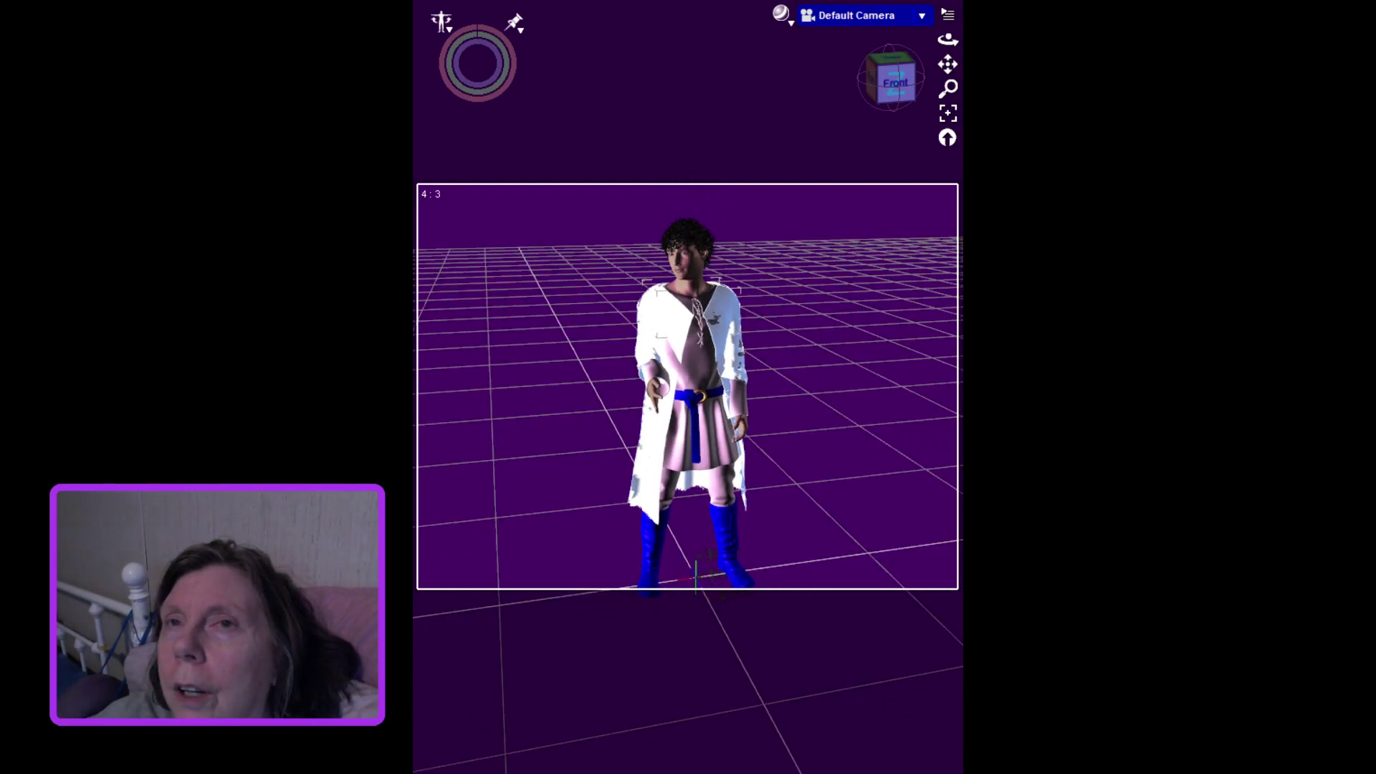
left_click_drag(948, 64, 948, 66)
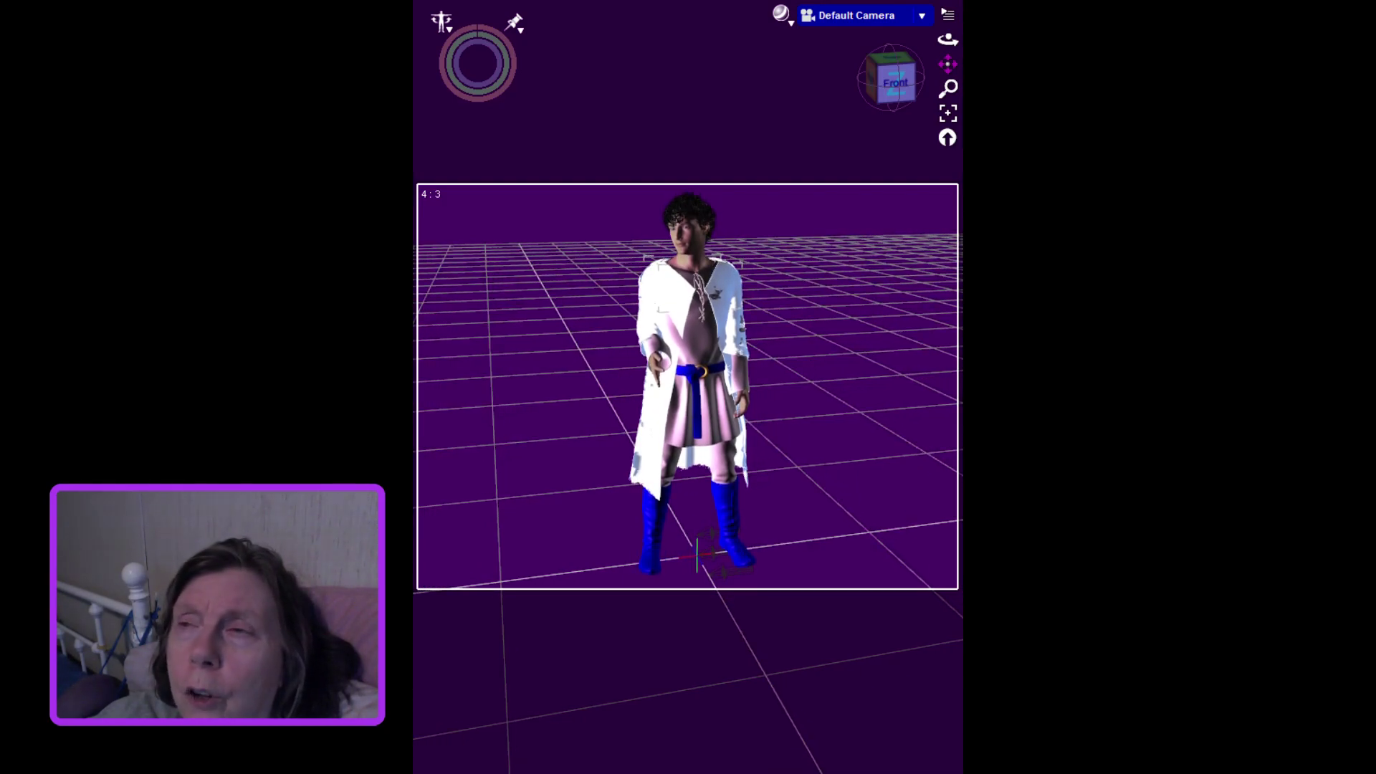